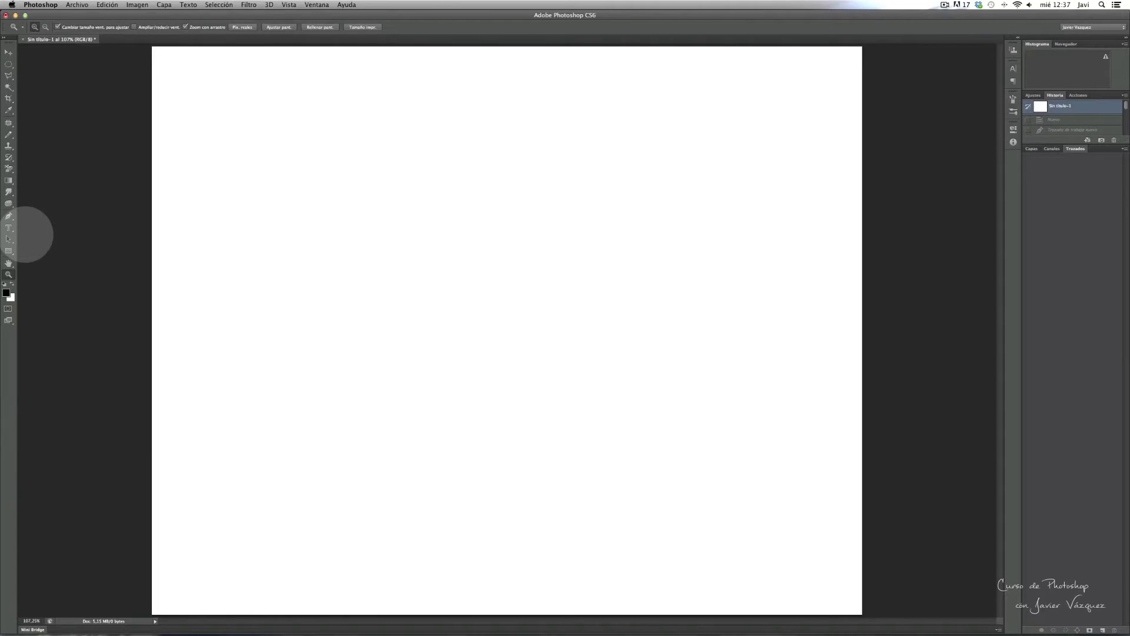
# Choose the standard Pen tool (Herramienta Pluma) from the pen flyout
pyautogui.click(9, 217)
pyautogui.moveTo(9, 216); pyautogui.dragTo(28, 217)
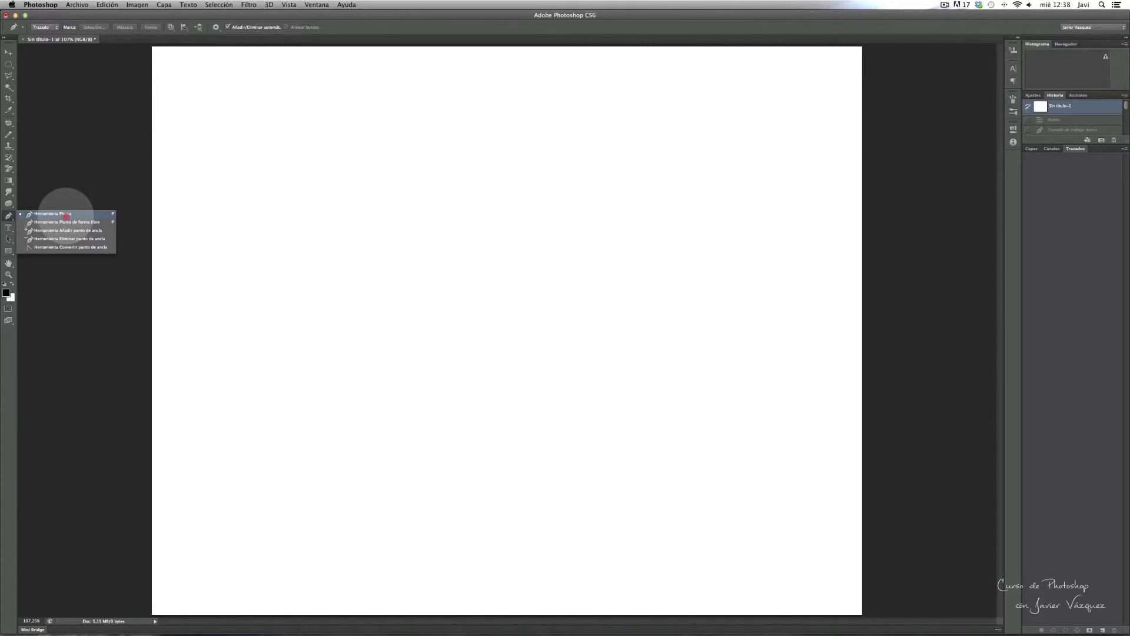
pyautogui.click(65, 215)
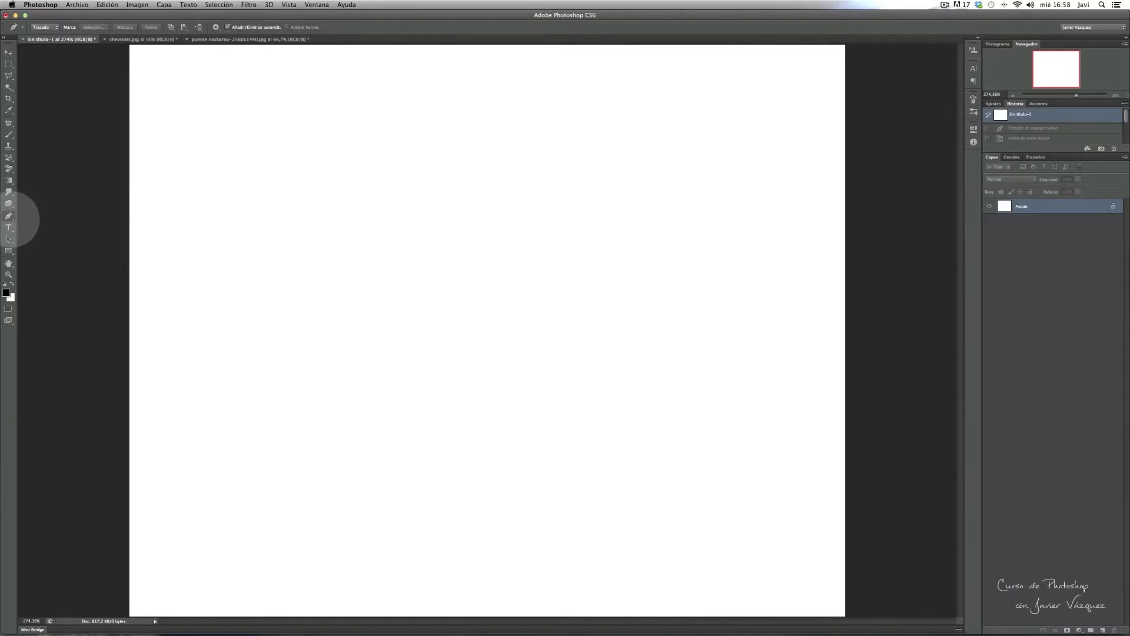
# Draw a closed circular work path from four curved anchors: top, right, bottom and left
pyautogui.moveTo(9, 217); pyautogui.dragTo(41, 215)
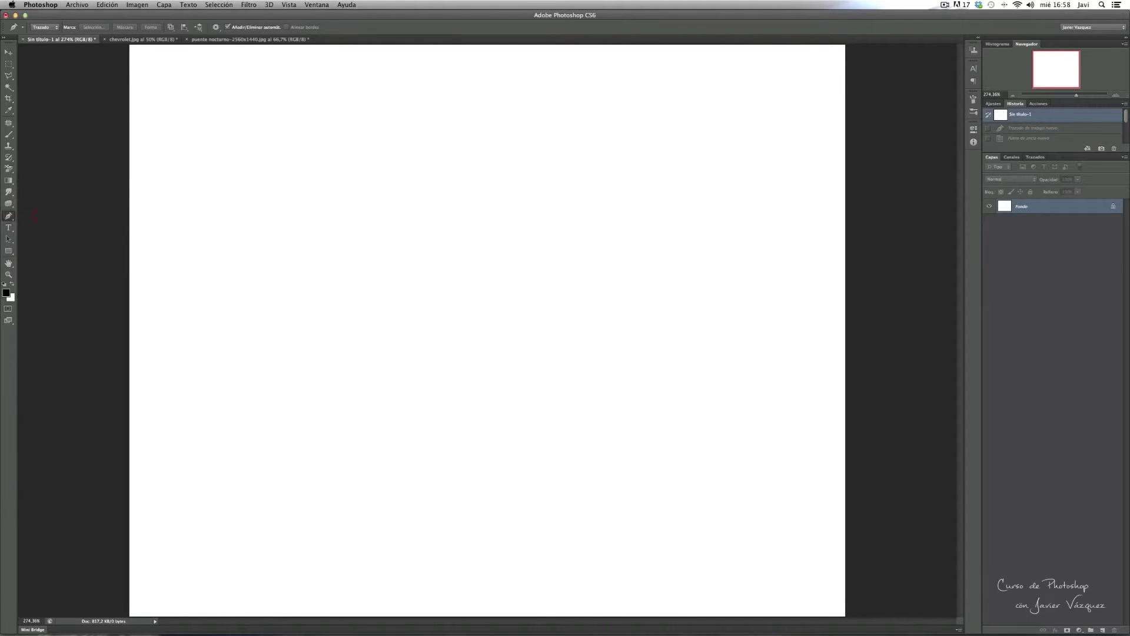
pyautogui.moveTo(429, 152); pyautogui.dragTo(508, 152)
pyautogui.moveTo(509, 151); pyautogui.dragTo(509, 150)
pyautogui.moveTo(555, 292); pyautogui.dragTo(554, 352)
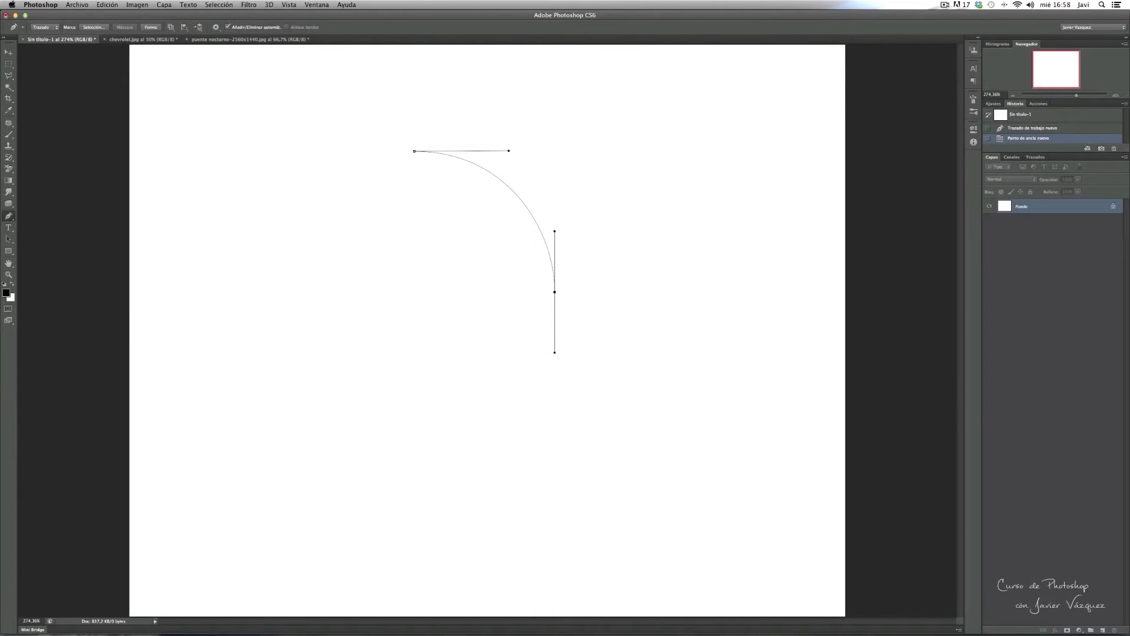
pyautogui.moveTo(424, 423); pyautogui.dragTo(333, 439)
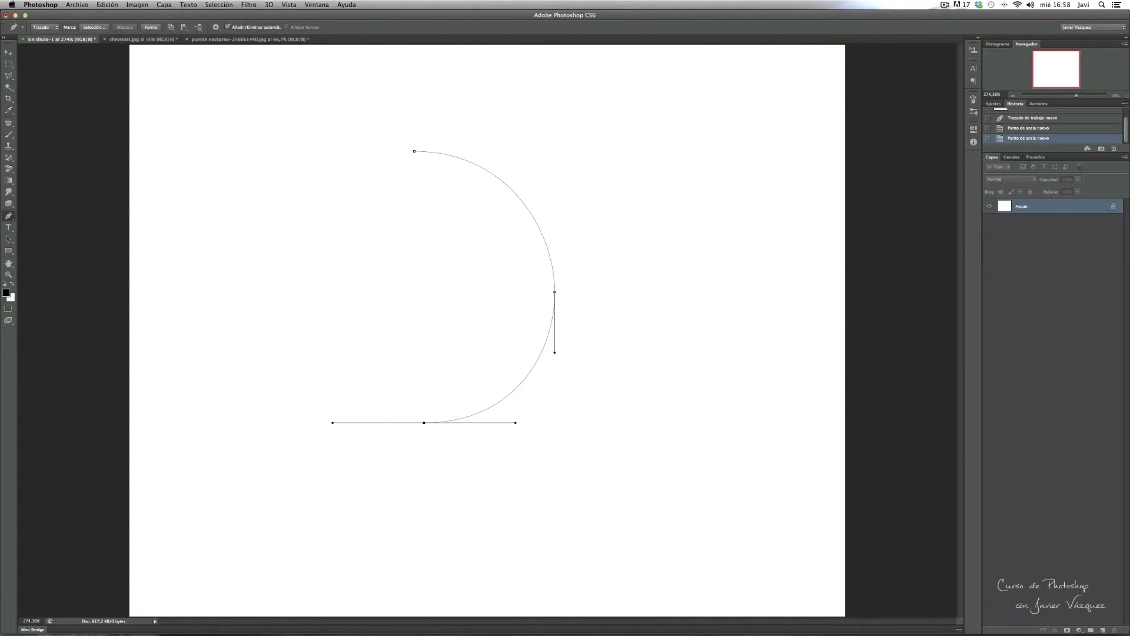
pyautogui.moveTo(304, 303); pyautogui.dragTo(304, 267)
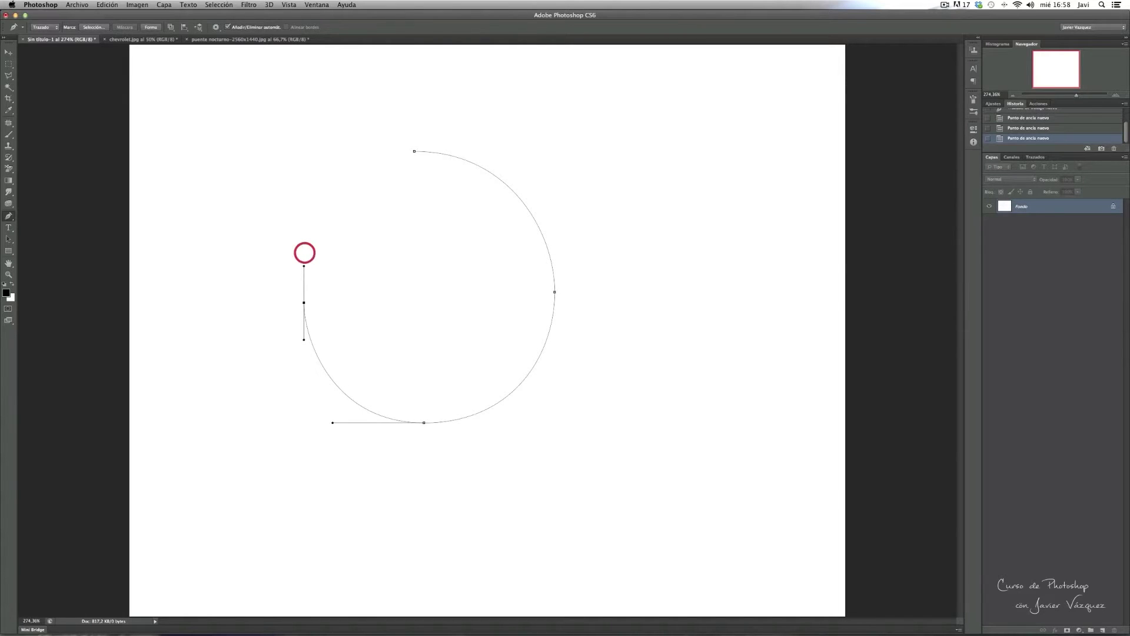
pyautogui.moveTo(414, 151); pyautogui.dragTo(505, 151)
# Turn the path into a selection with a 2 px feather and fill it with black
pyautogui.rightClick(450, 230)
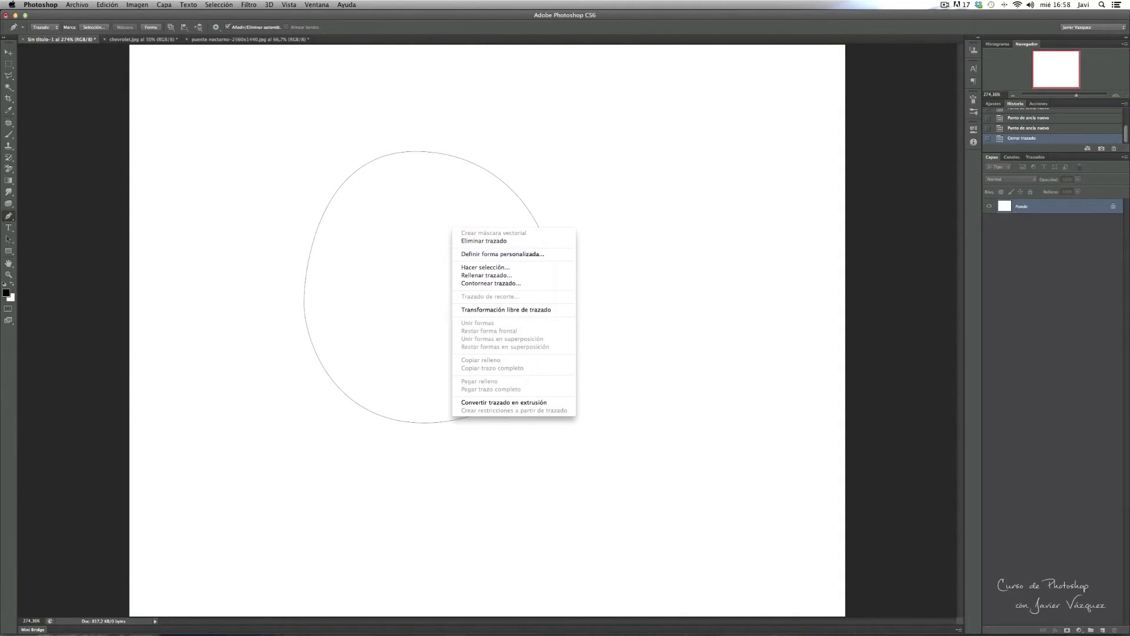
pyautogui.click(469, 269)
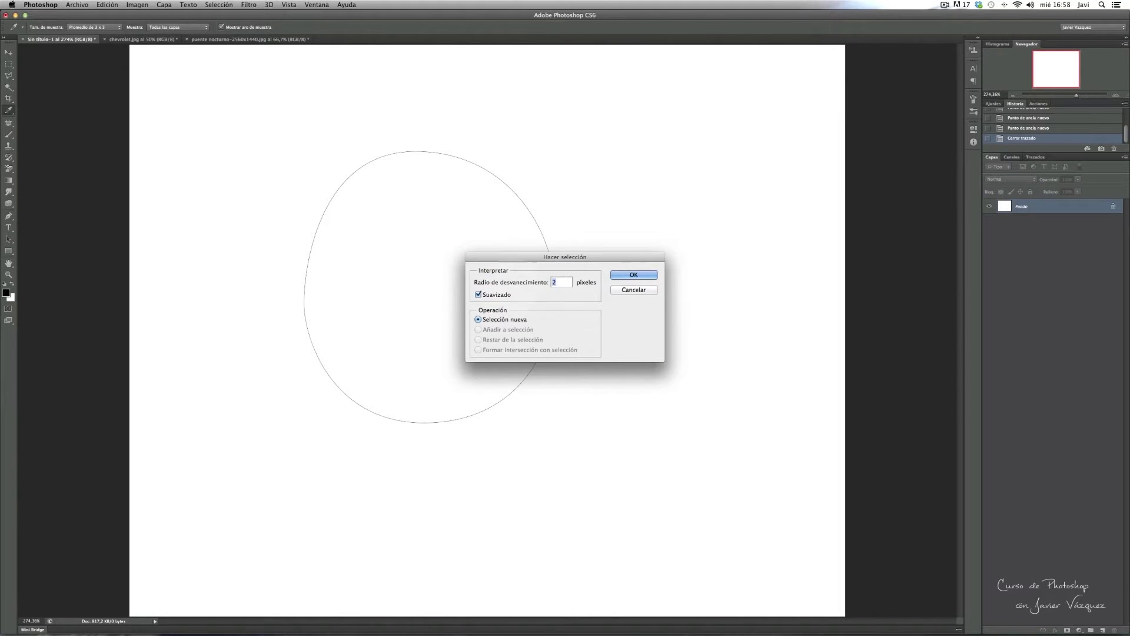
pyautogui.click(624, 277)
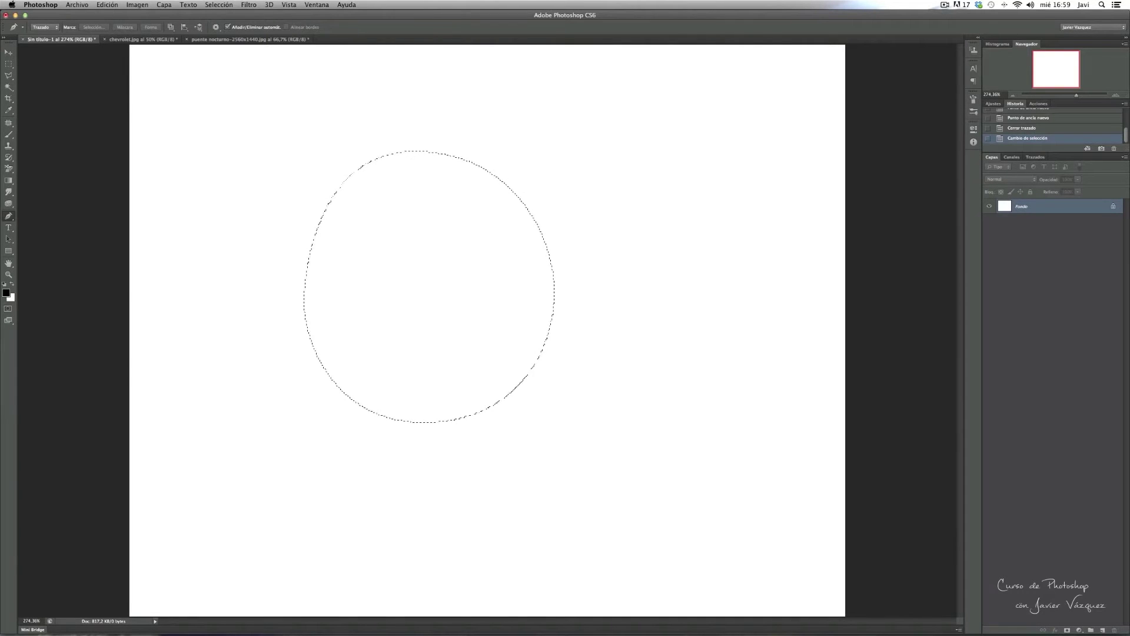
pyautogui.hotkey('alt', 'BackSpace')
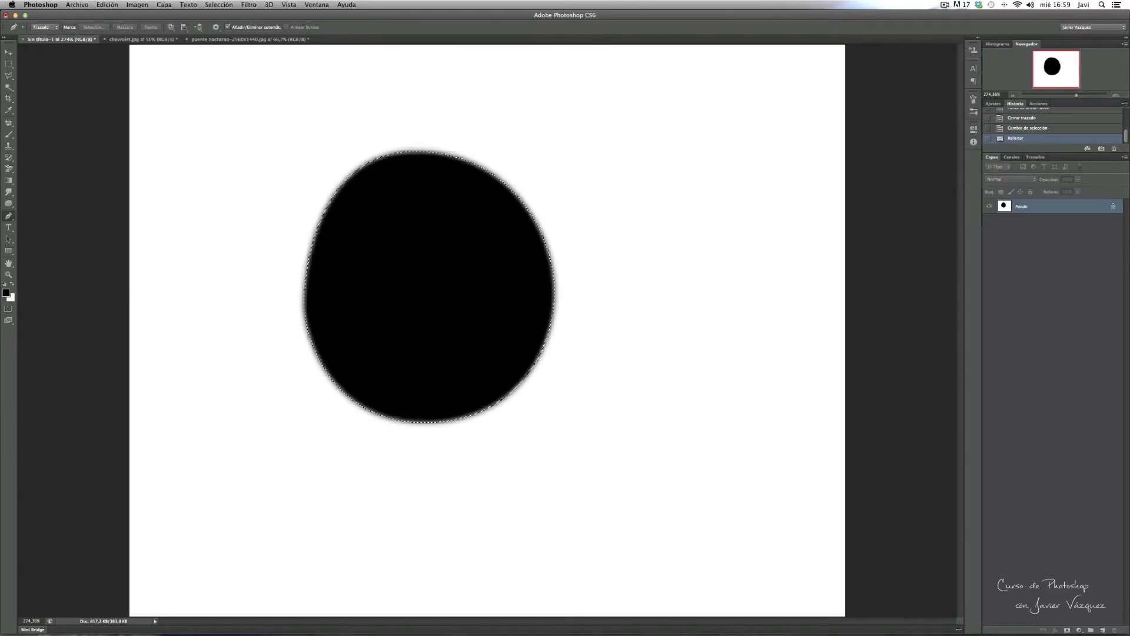
# Deselect the circle and zoom in close on its soft edge
pyautogui.hotkey('ctrl', 'd')
pyautogui.scroll(1, 461, 255)
pyautogui.scroll(2, 461, 255)
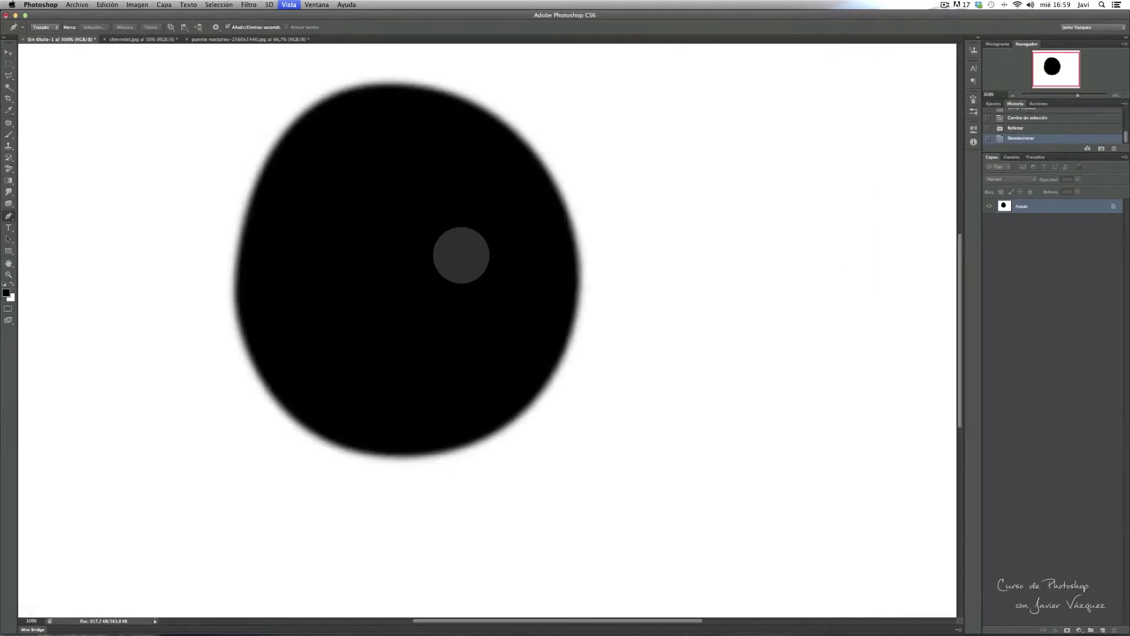
pyautogui.scroll(2, 461, 254)
pyautogui.scroll(2, 461, 255)
pyautogui.hotkey('ctrl', '+')
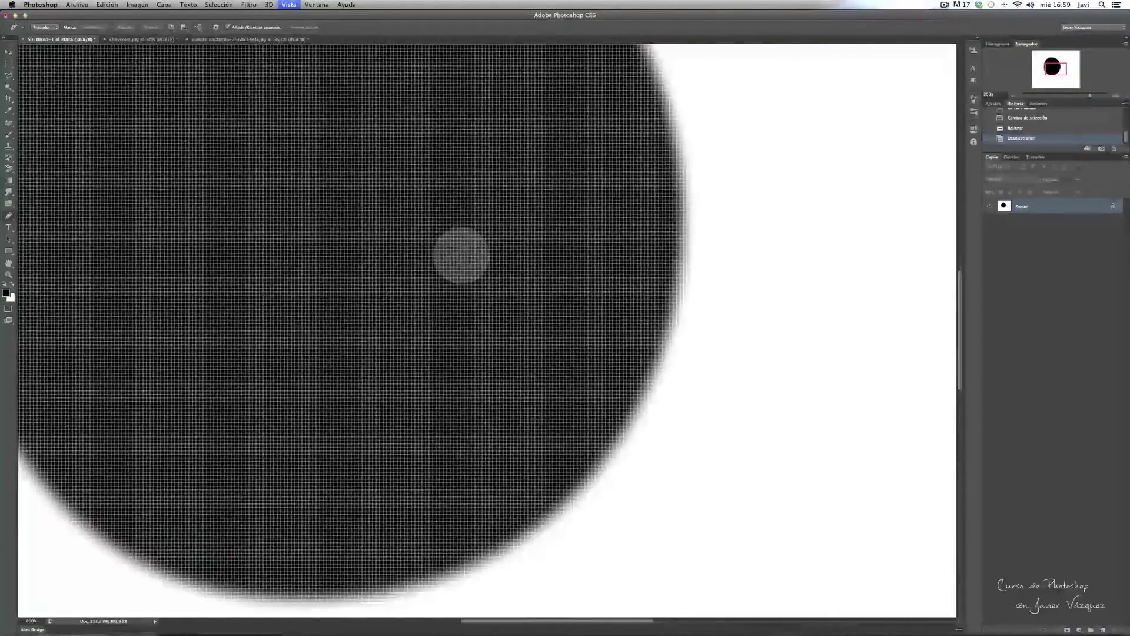
pyautogui.hotkey('ctrl', '+')
pyautogui.hotkey('ctrl', '+')
pyautogui.hotkey('ctrl', '+')
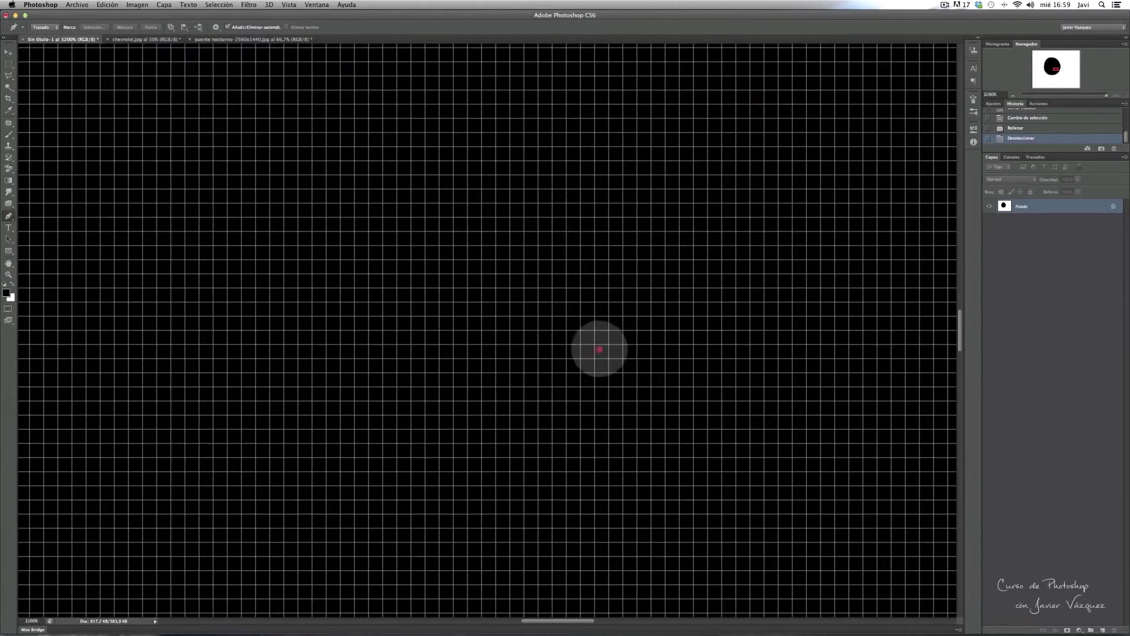
pyautogui.hscroll(5, 599, 346)
pyautogui.hscroll(3, 542, 342)
# Select the circle's Trazado de trabajo in the Paths panel
pyautogui.click(546, 334)
pyautogui.click(1035, 157)
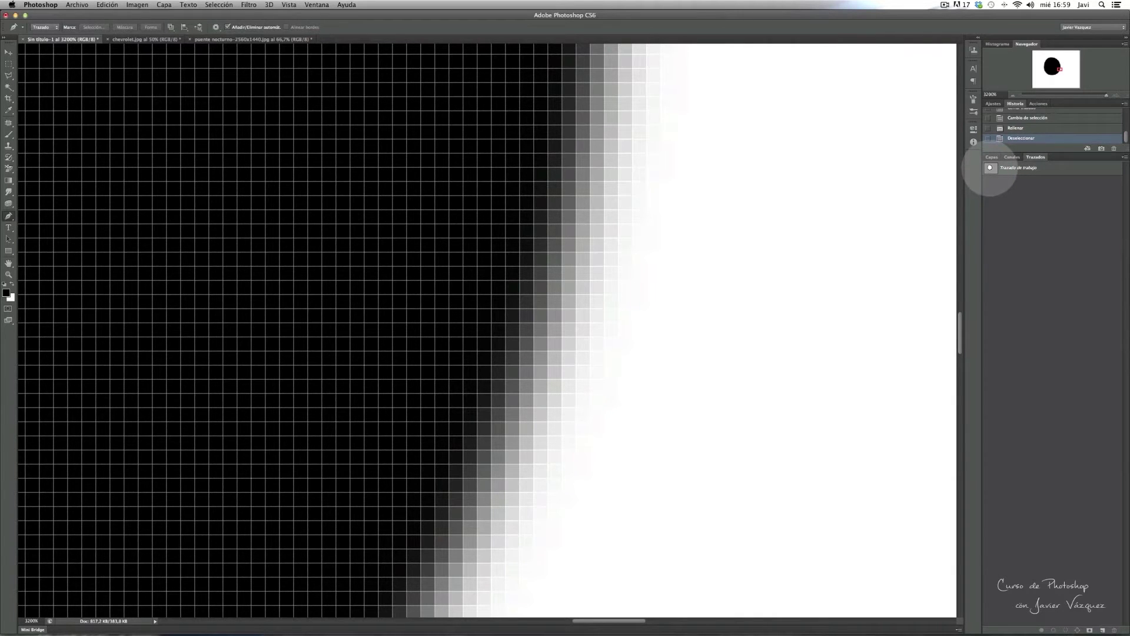
pyautogui.click(990, 168)
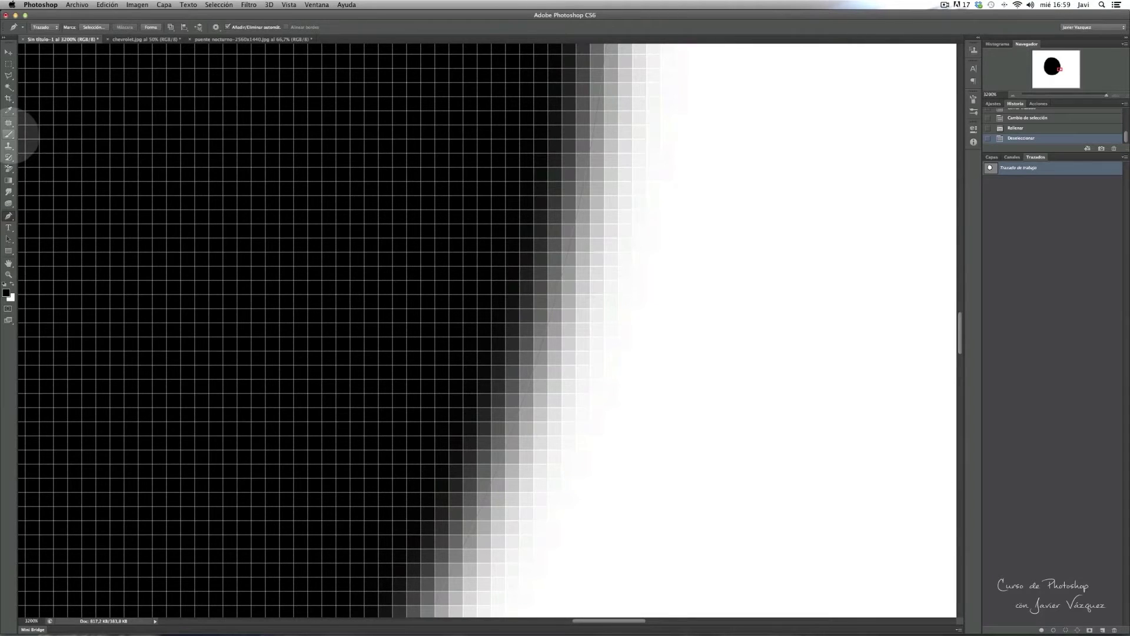
pyautogui.click(9, 134)
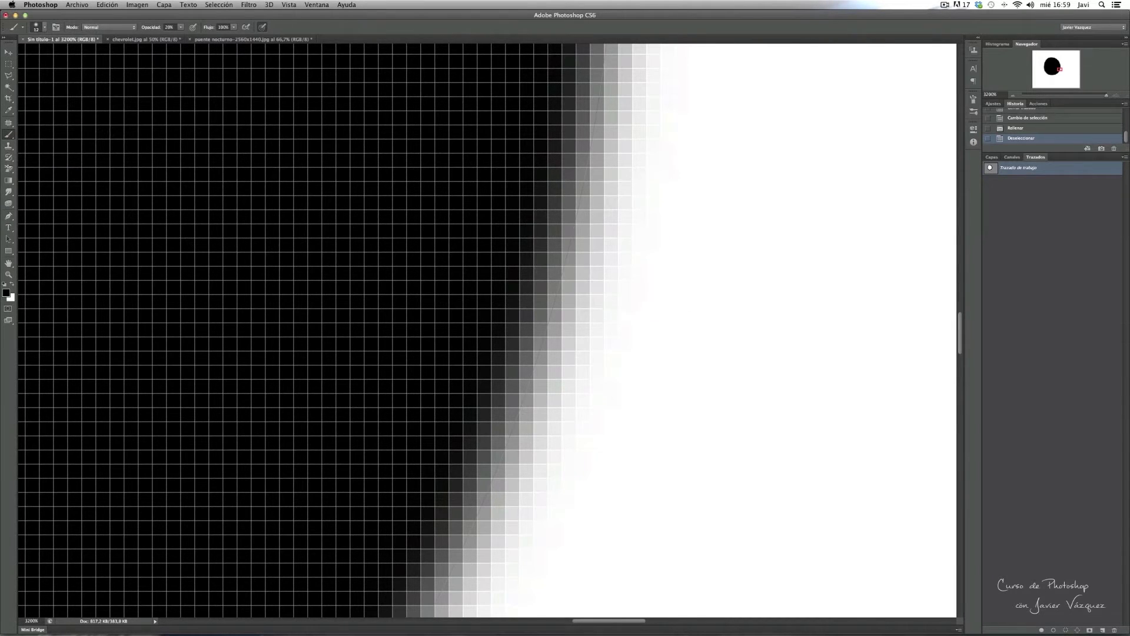
# Shrink the brush to 3 px and set the foreground colour to red
pyautogui.moveTo(604, 238); pyautogui.dragTo(524, 224)
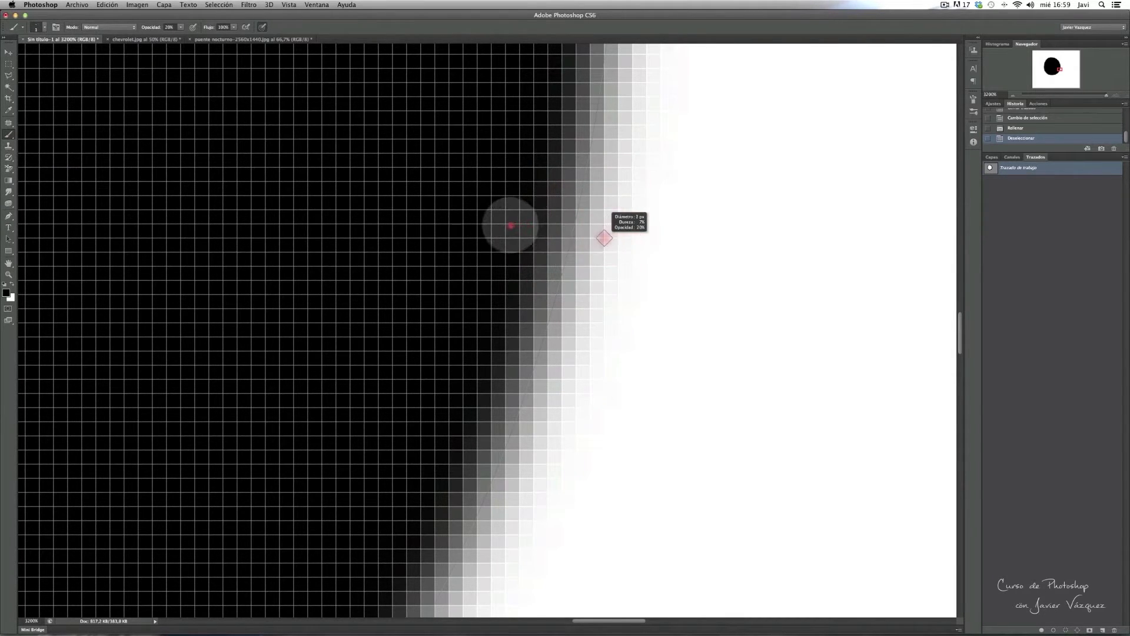
pyautogui.click(6, 293)
pyautogui.click(803, 173)
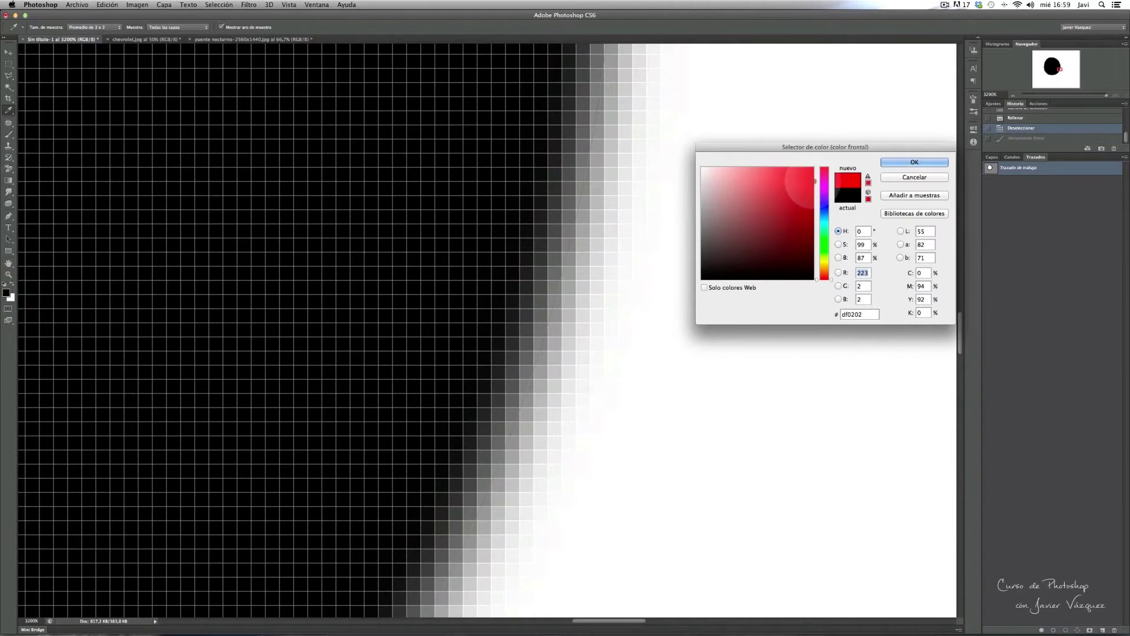
pyautogui.click(904, 162)
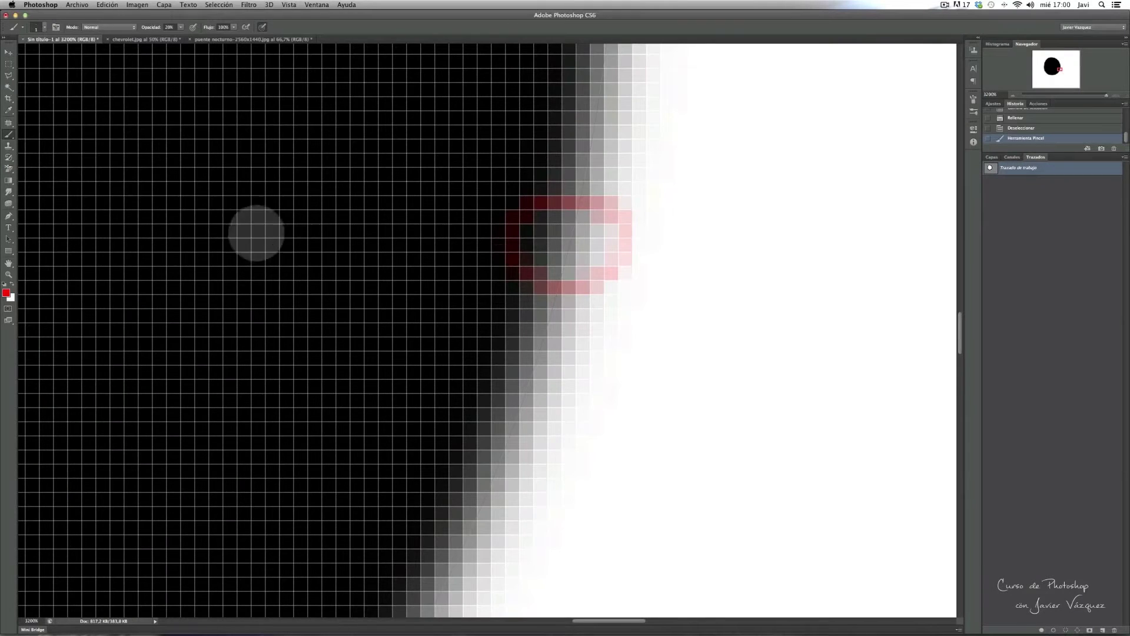
pyautogui.click(8, 87)
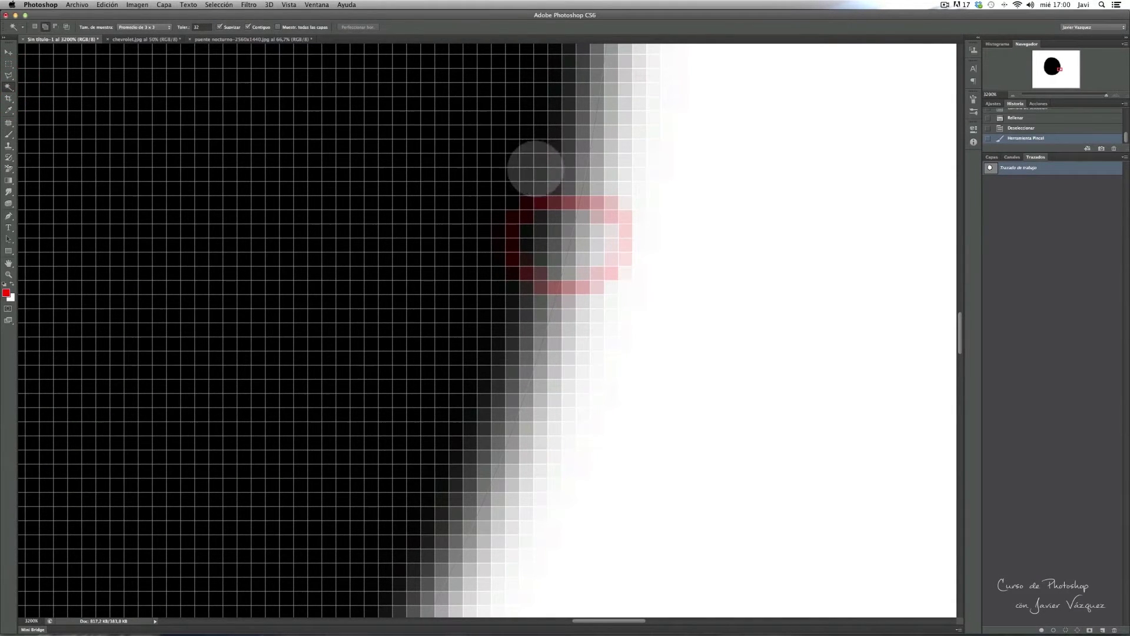
# Magic-wand select the light fringe on the circle's edge, then fit the view on screen
pyautogui.click(567, 152)
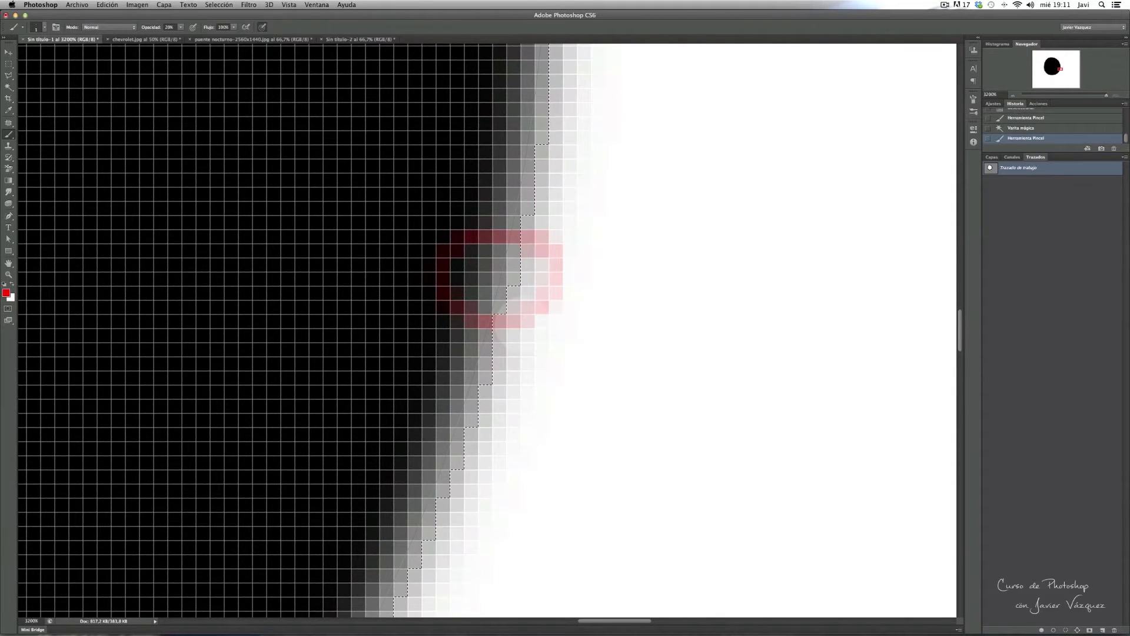
pyautogui.hotkey('ctrl', '0')
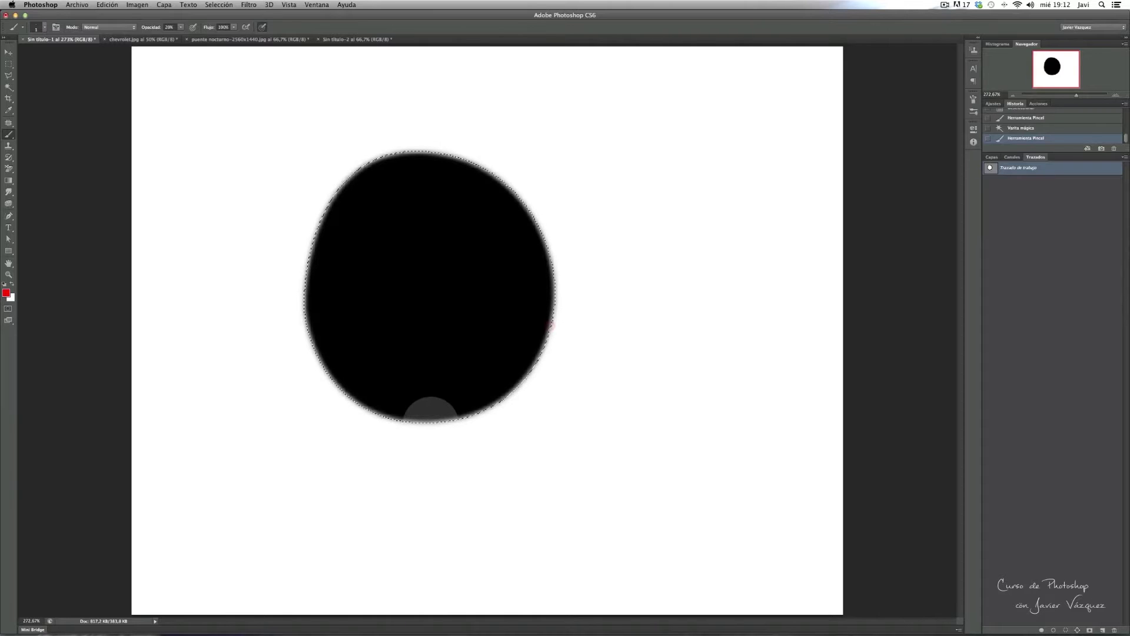
pyautogui.scroll(5, 1057, 125)
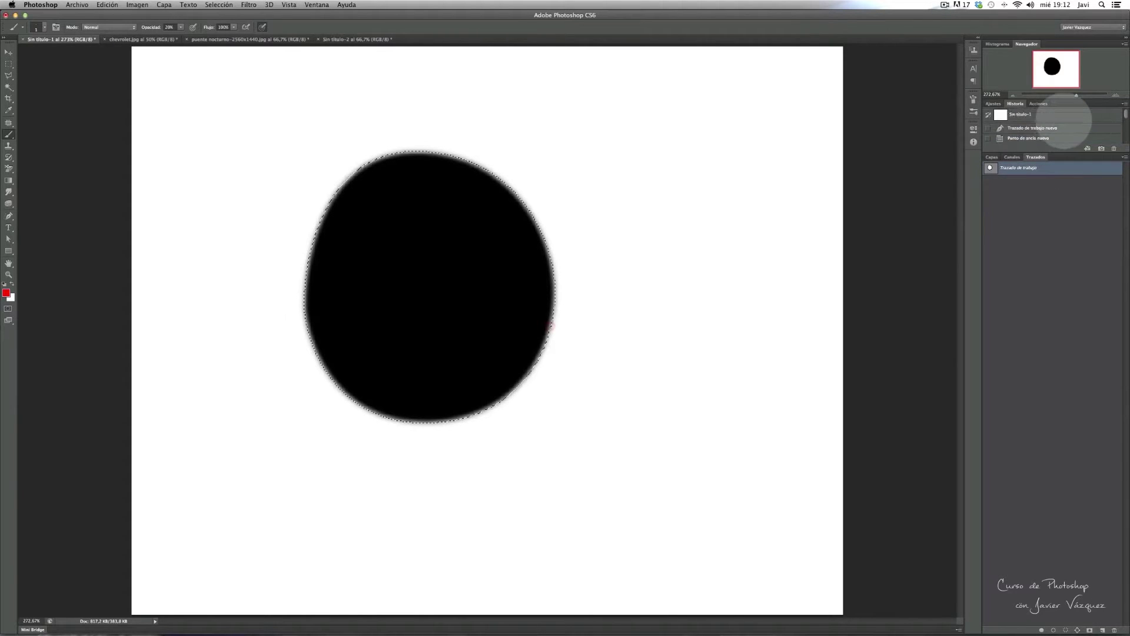
# Revert the document to its blank state and reselect the standard Pen
pyautogui.click(1004, 114)
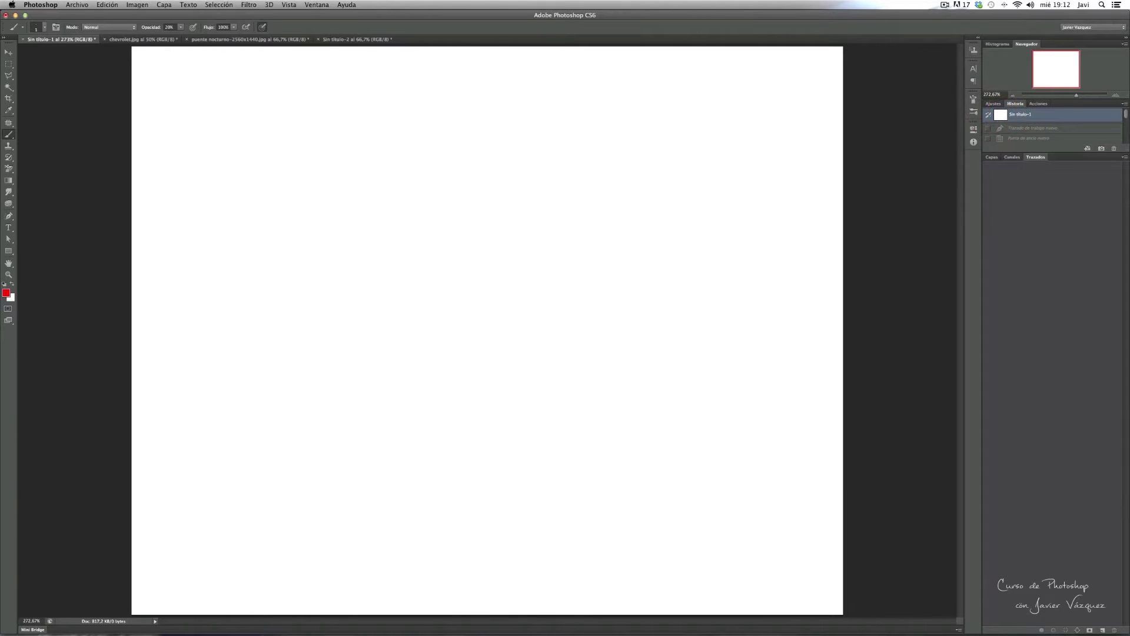
pyautogui.click(9, 216)
pyautogui.click(36, 216)
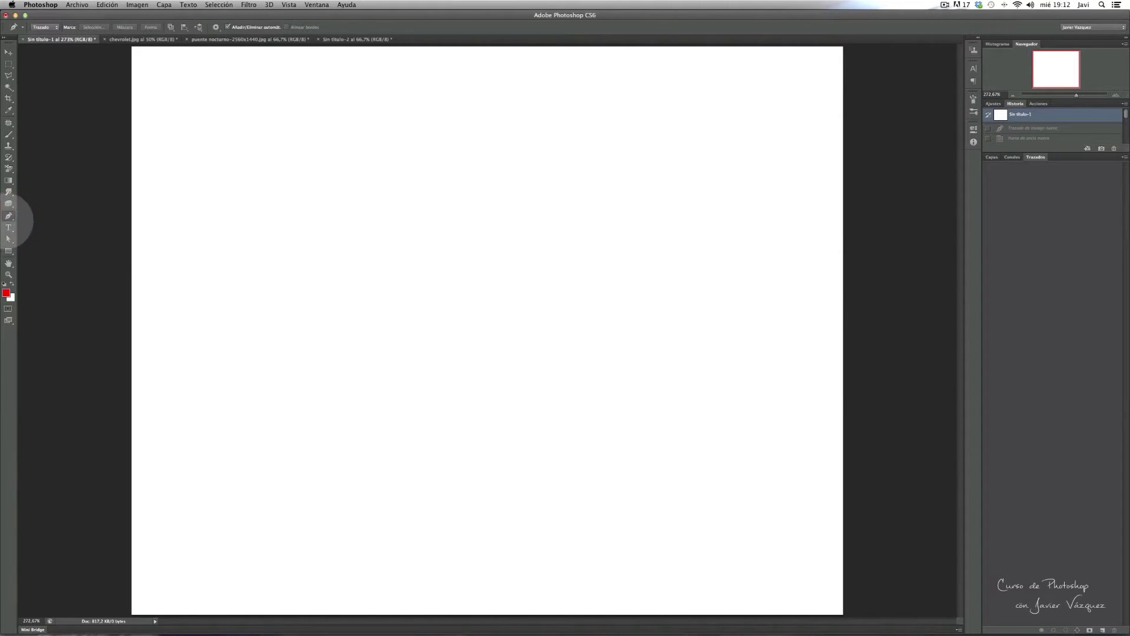
pyautogui.click(9, 216)
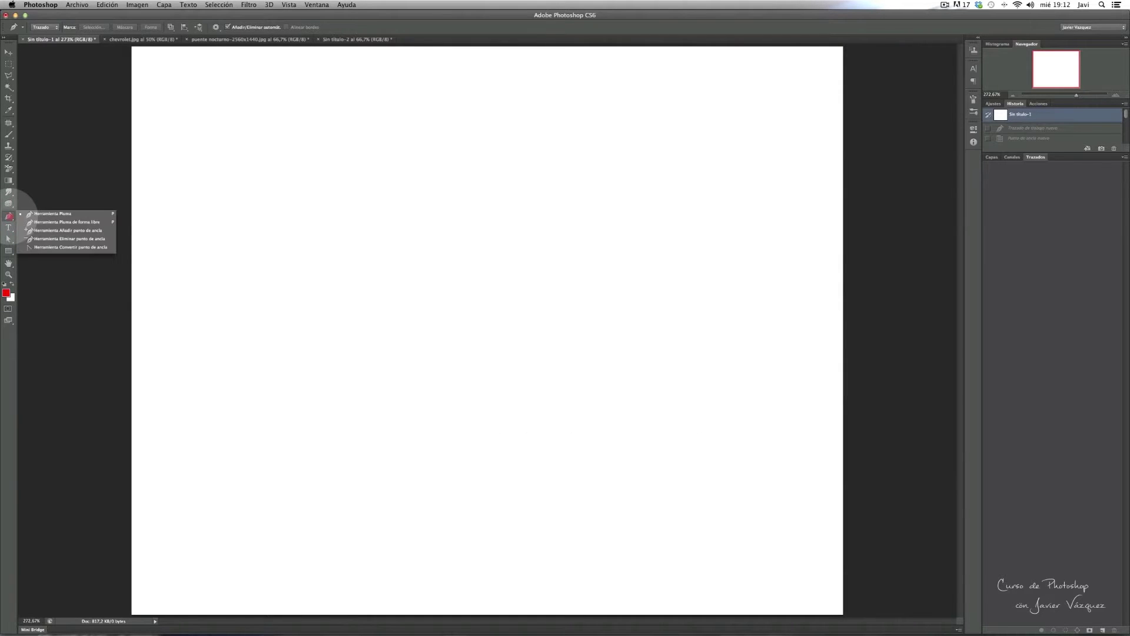
pyautogui.click(71, 215)
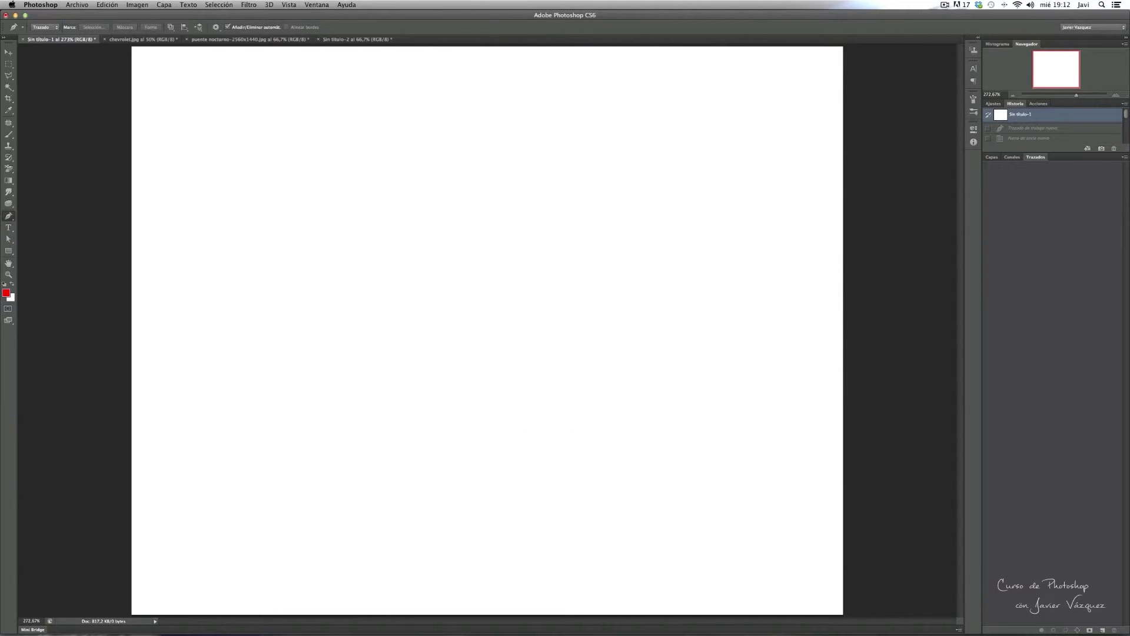
# Draw a closed bean-shaped work path from six anchors in the canvas's upper-left
pyautogui.click(355, 167)
pyautogui.click(390, 164)
pyautogui.moveTo(468, 202); pyautogui.dragTo(488, 249)
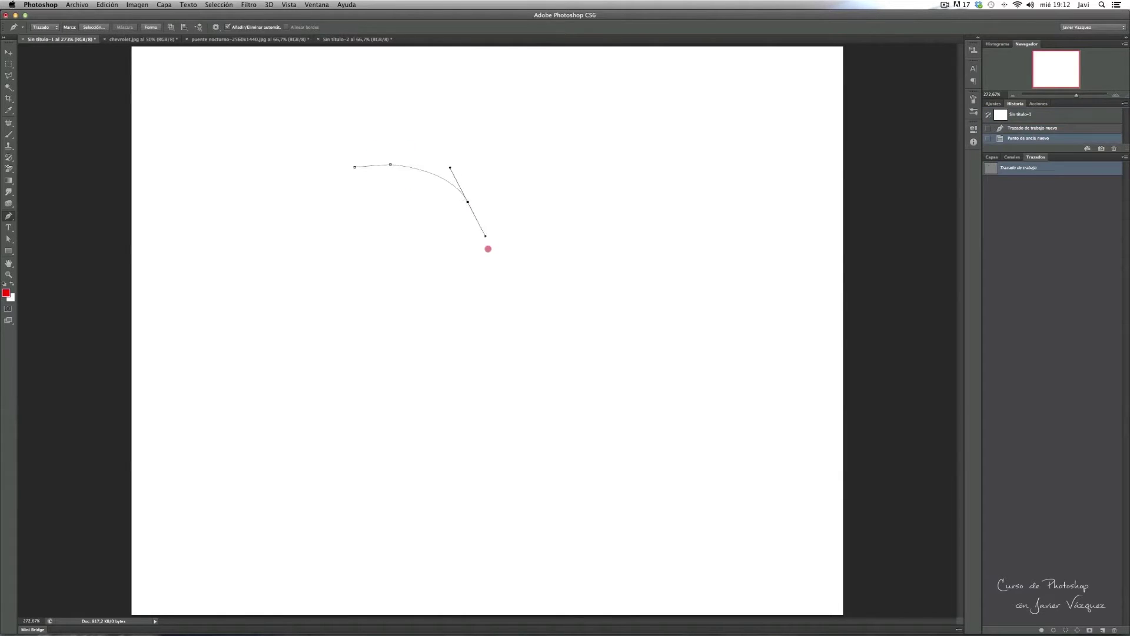
pyautogui.moveTo(467, 304); pyautogui.dragTo(414, 330)
pyautogui.moveTo(297, 279); pyautogui.dragTo(265, 348)
pyautogui.moveTo(218, 227); pyautogui.dragTo(223, 181)
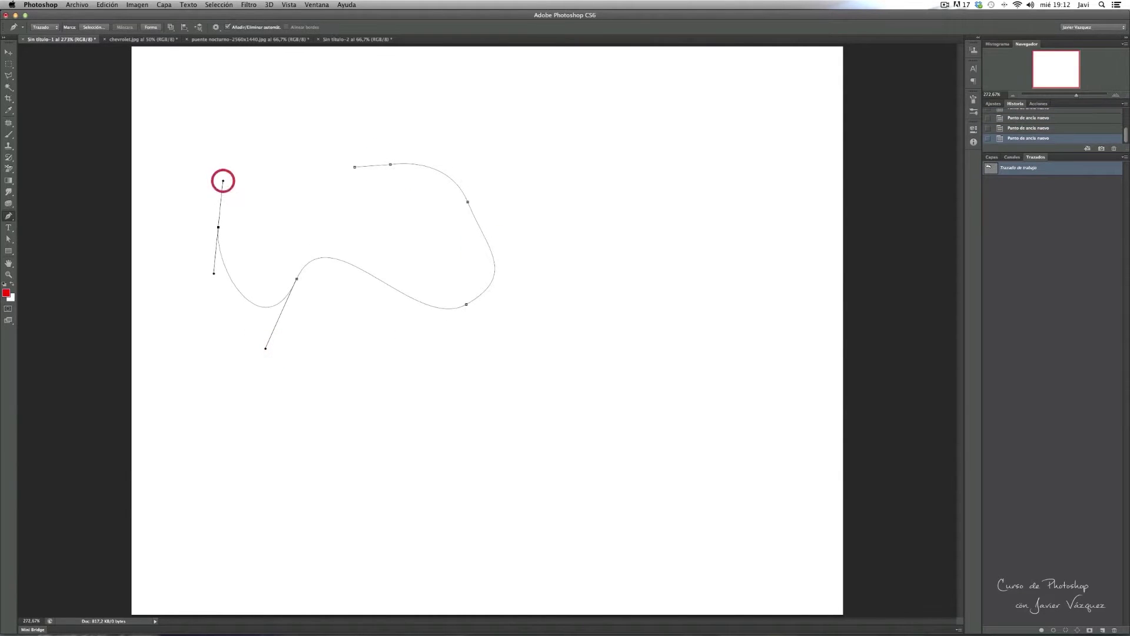
pyautogui.click(355, 167)
pyautogui.click(9, 216)
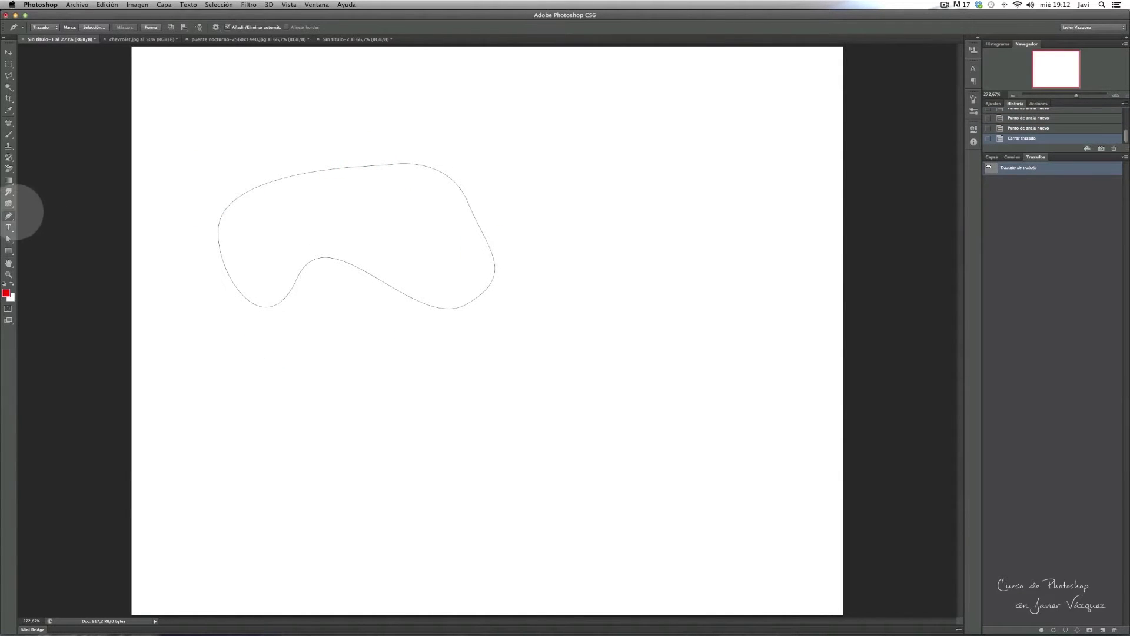
pyautogui.moveTo(8, 216); pyautogui.dragTo(60, 223)
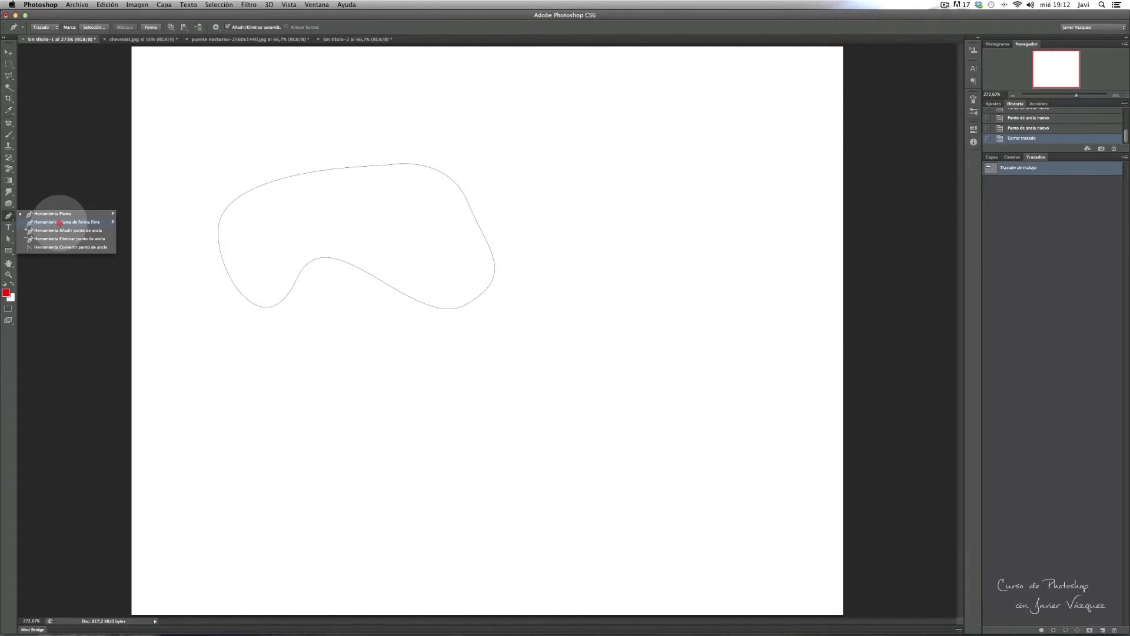
# Handwrite 'Javi' as freeform pen paths below the bean shape
pyautogui.click(60, 222)
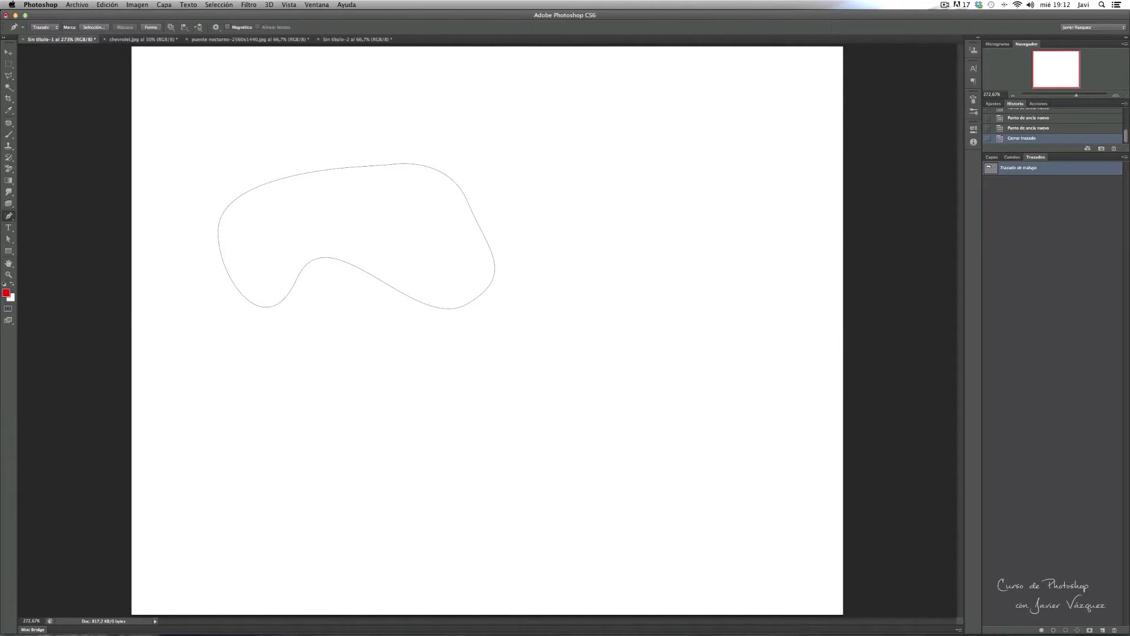
pyautogui.moveTo(406, 370)
pyautogui.mouseDown()
pyautogui.moveTo(472, 447)
pyautogui.moveTo(323, 473)
pyautogui.mouseUp()
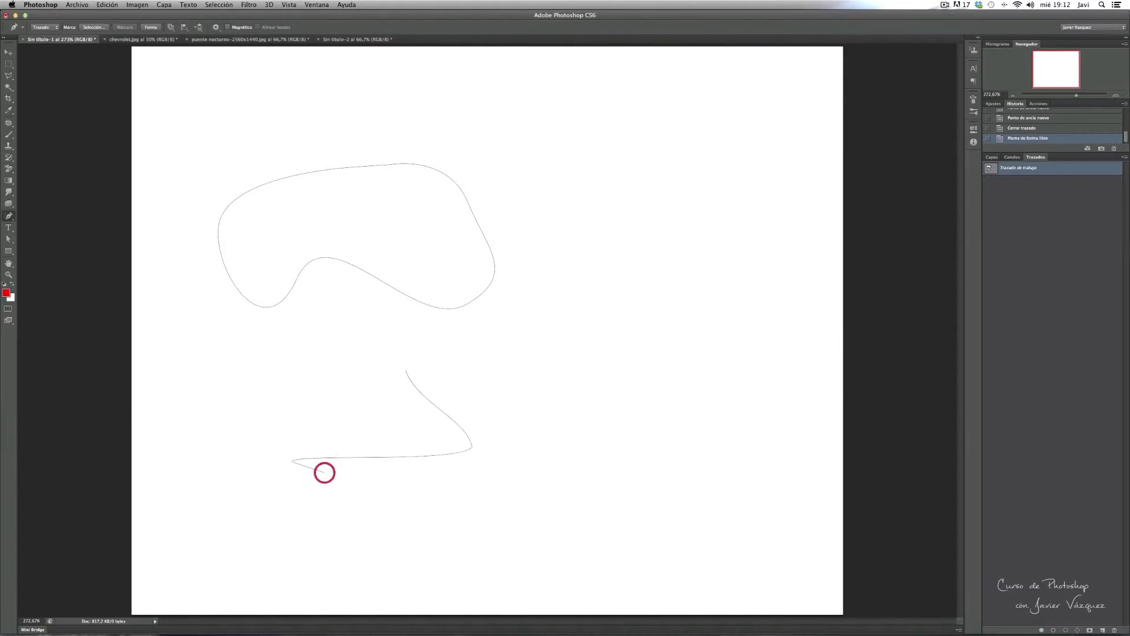
pyautogui.moveTo(482, 389)
pyautogui.mouseDown()
pyautogui.moveTo(532, 447)
pyautogui.moveTo(532, 434)
pyautogui.mouseUp()
pyautogui.moveTo(551, 395)
pyautogui.mouseDown()
pyautogui.moveTo(593, 330)
pyautogui.moveTo(666, 429)
pyautogui.mouseUp()
pyautogui.moveTo(633, 297); pyautogui.dragTo(630, 319)
pyautogui.click(9, 216)
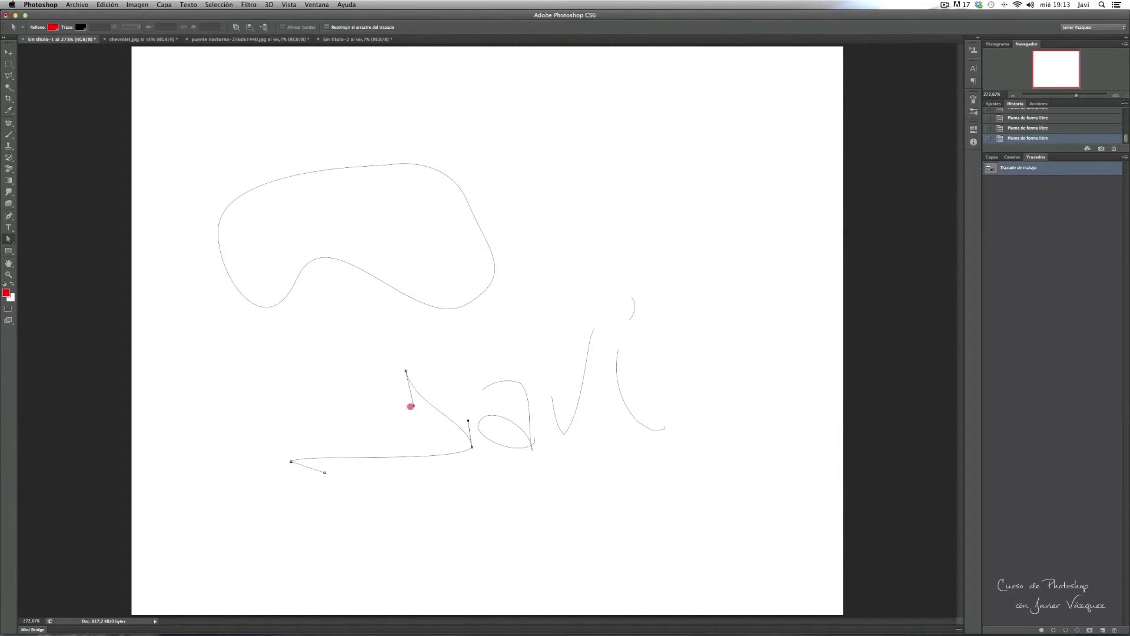
# Reshape the J, a and v paths by dragging their anchor points and handles
pyautogui.moveTo(415, 402); pyautogui.dragTo(352, 389)
pyautogui.moveTo(324, 472)
pyautogui.mouseDown()
pyautogui.moveTo(326, 506)
pyautogui.moveTo(361, 472)
pyautogui.mouseUp()
pyautogui.moveTo(472, 447); pyautogui.dragTo(412, 434)
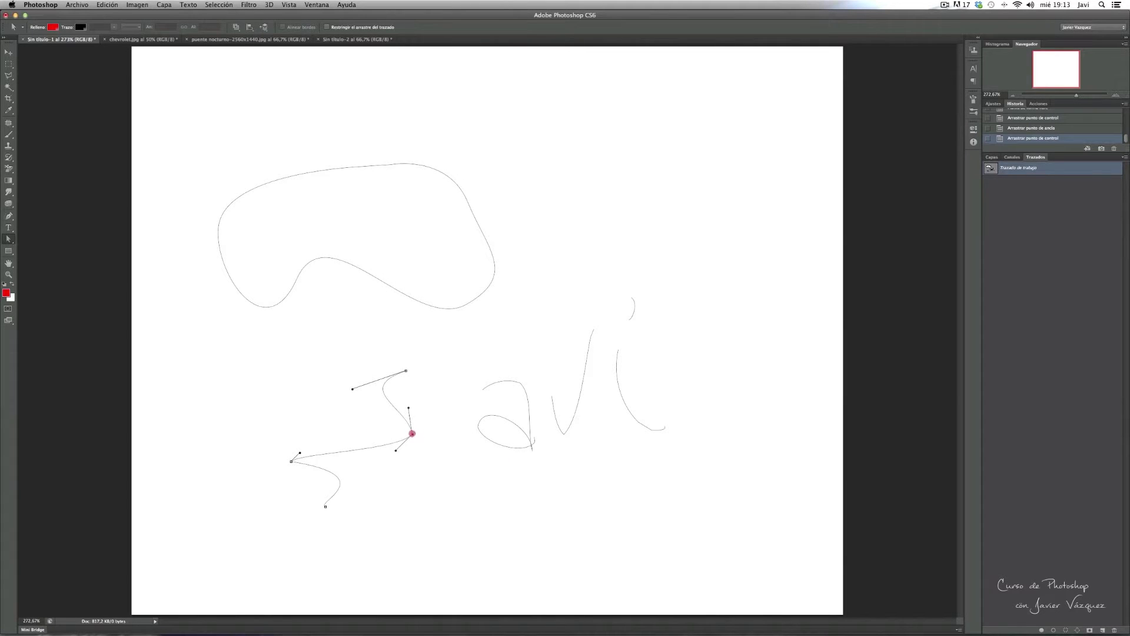
pyautogui.click(492, 412)
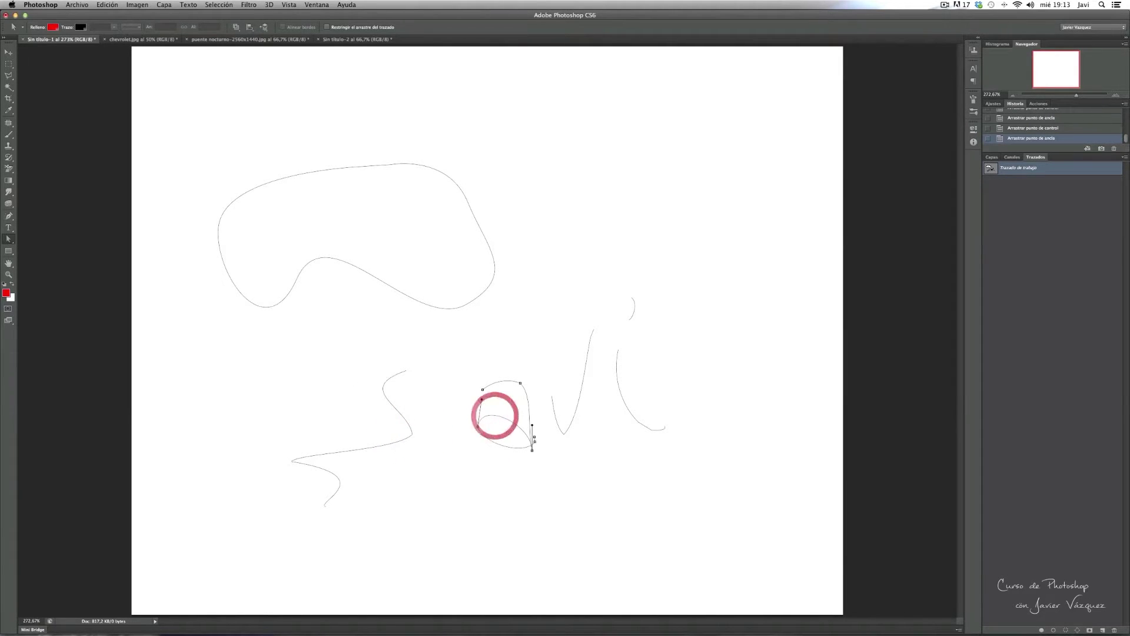
pyautogui.moveTo(483, 399); pyautogui.dragTo(443, 389)
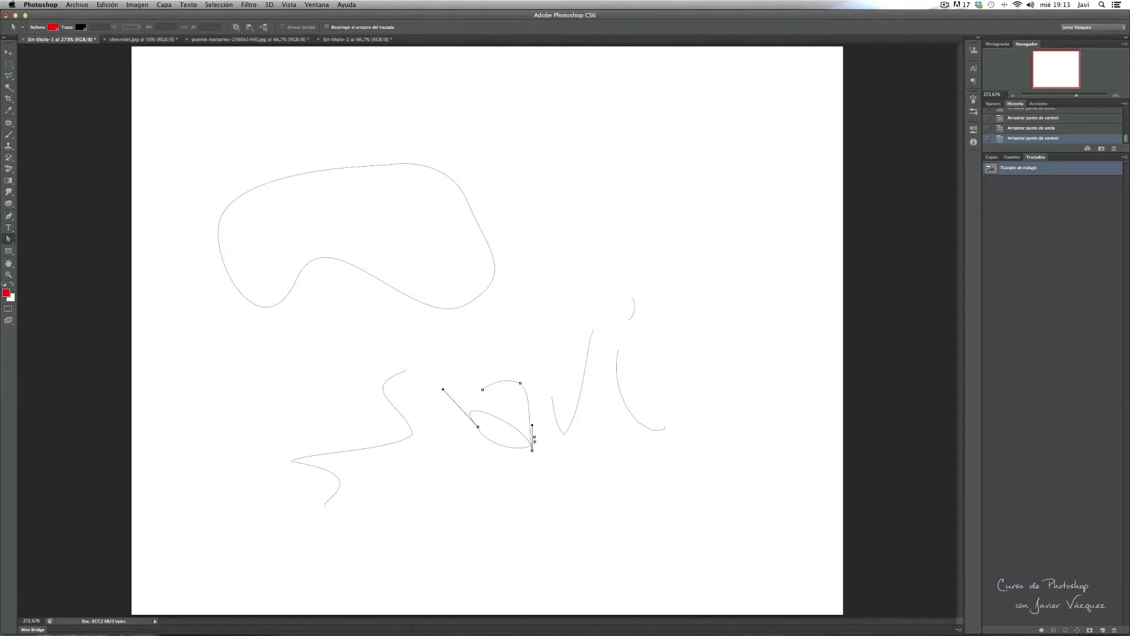
pyautogui.click(590, 340)
pyautogui.moveTo(604, 337); pyautogui.dragTo(586, 303)
pyautogui.moveTo(9, 216); pyautogui.dragTo(47, 222)
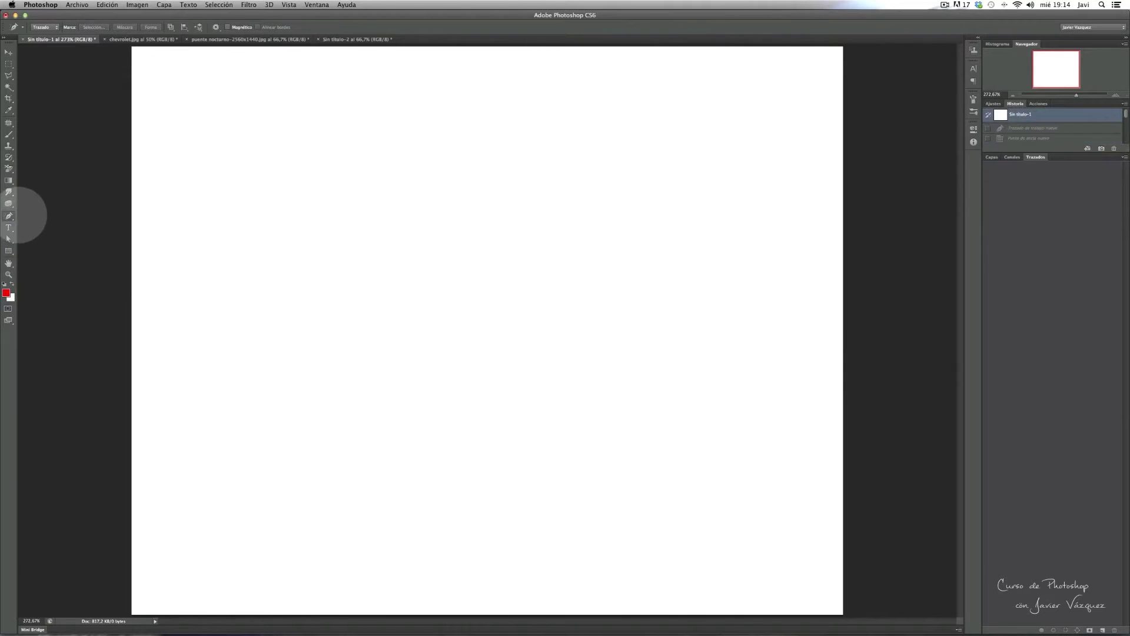
pyautogui.moveTo(9, 216); pyautogui.dragTo(34, 214)
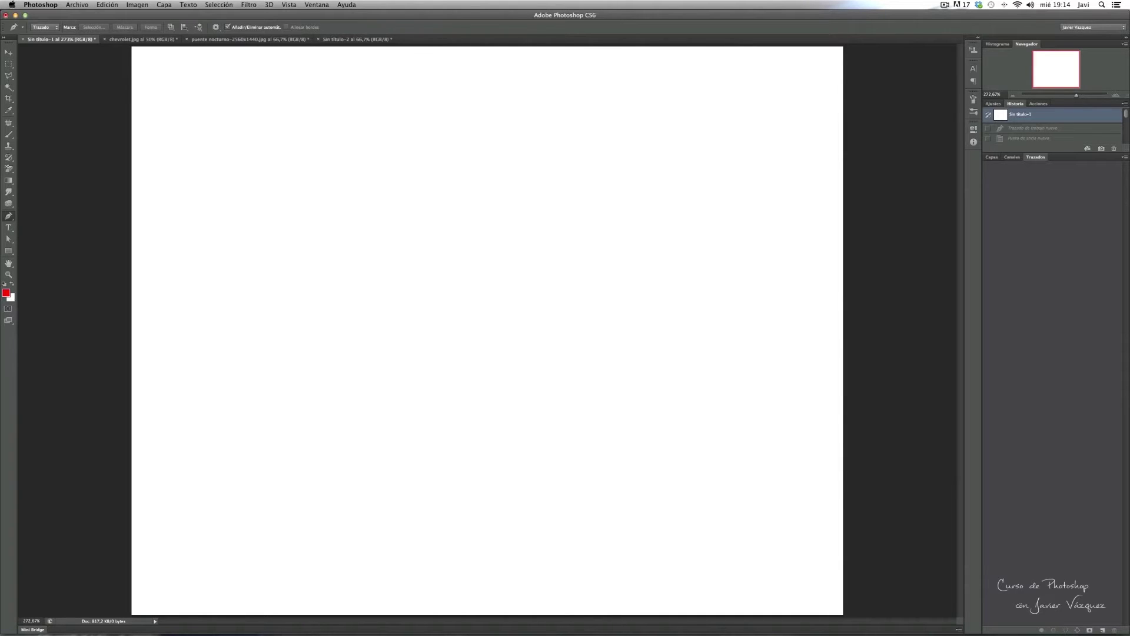
pyautogui.click(333, 172)
pyautogui.moveTo(333, 172)
pyautogui.mouseDown()
pyautogui.moveTo(349, 172)
pyautogui.moveTo(342, 192)
pyautogui.moveTo(417, 171)
pyautogui.moveTo(336, 171)
pyautogui.moveTo(407, 171)
pyautogui.moveTo(354, 172)
pyautogui.mouseUp()
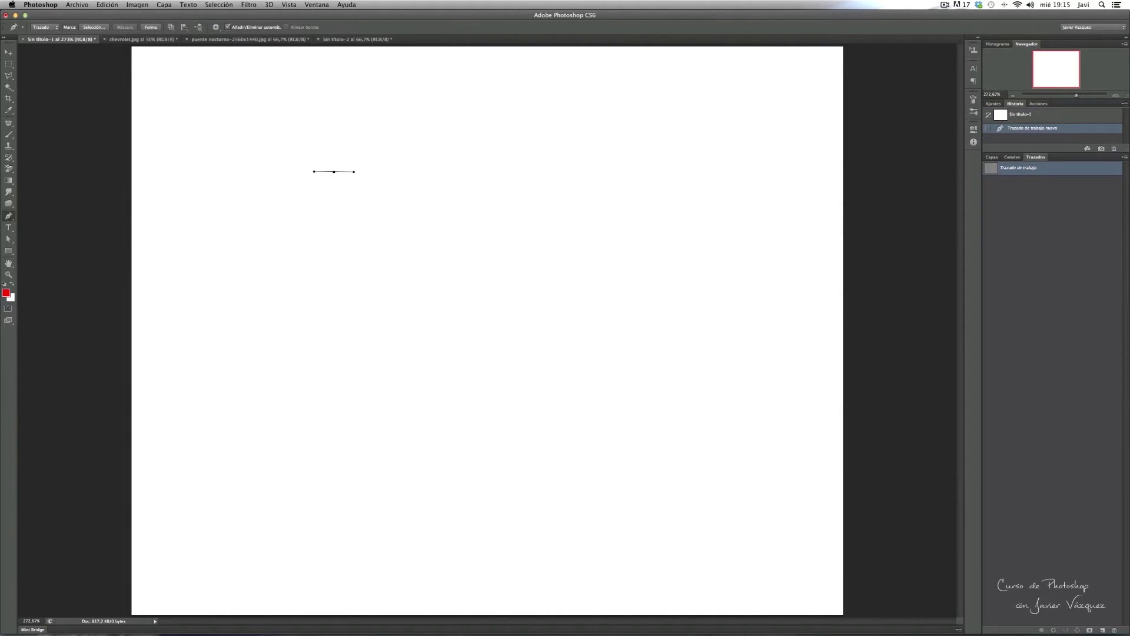
pyautogui.click(427, 304)
pyautogui.moveTo(429, 304)
pyautogui.mouseDown()
pyautogui.moveTo(422, 353)
pyautogui.moveTo(376, 352)
pyautogui.mouseUp()
pyautogui.moveTo(376, 351); pyautogui.dragTo(337, 349)
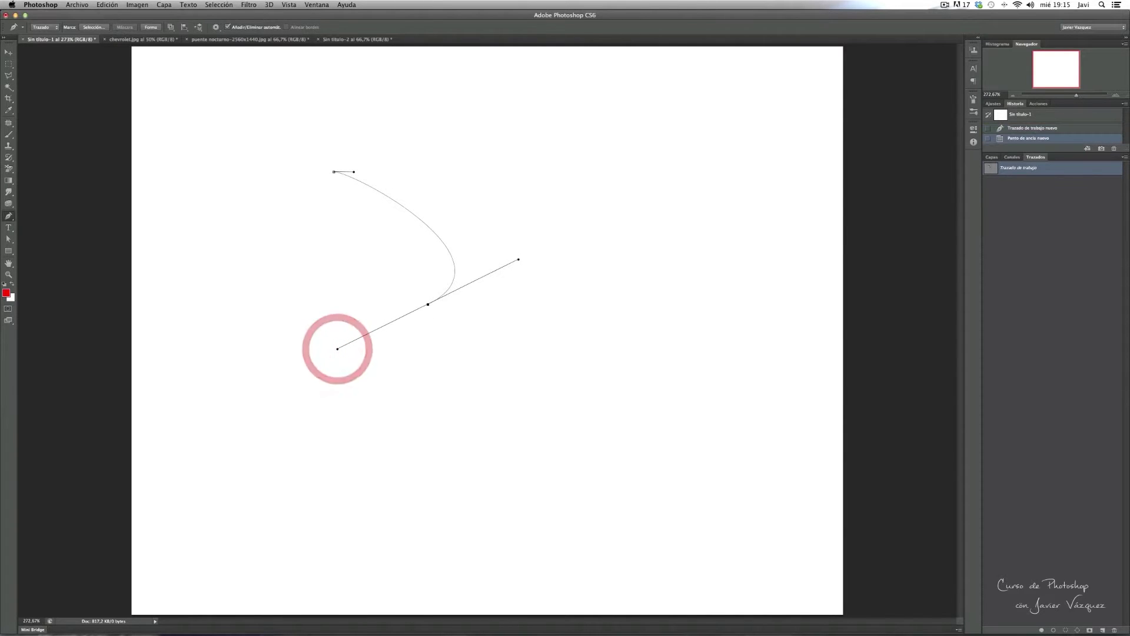
pyautogui.moveTo(358, 477); pyautogui.dragTo(406, 528)
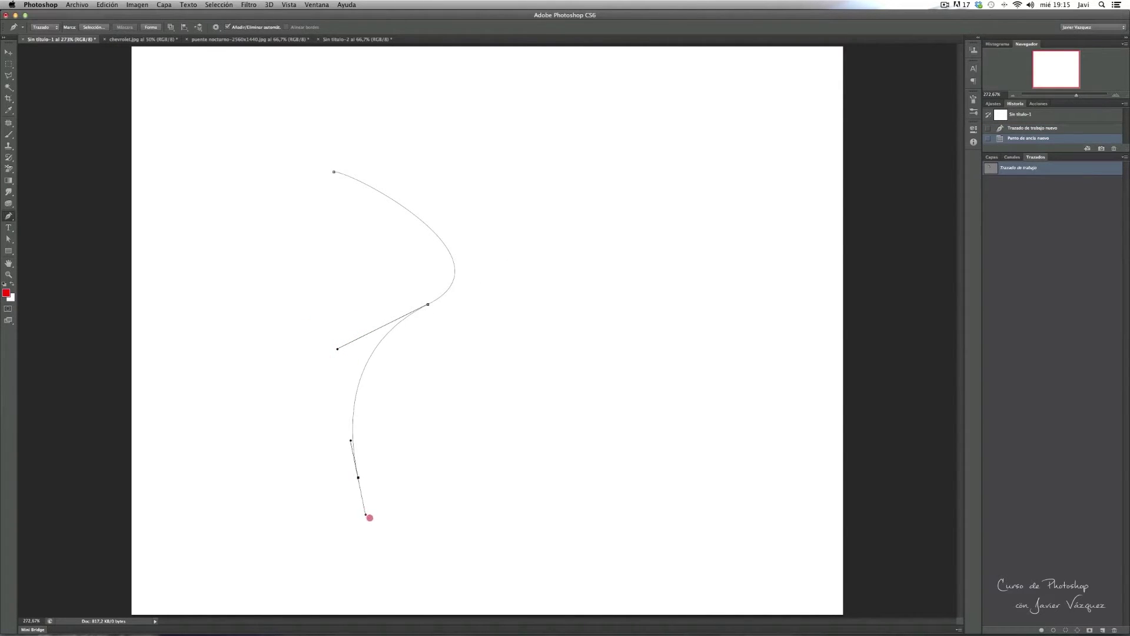
pyautogui.moveTo(405, 528); pyautogui.dragTo(417, 529)
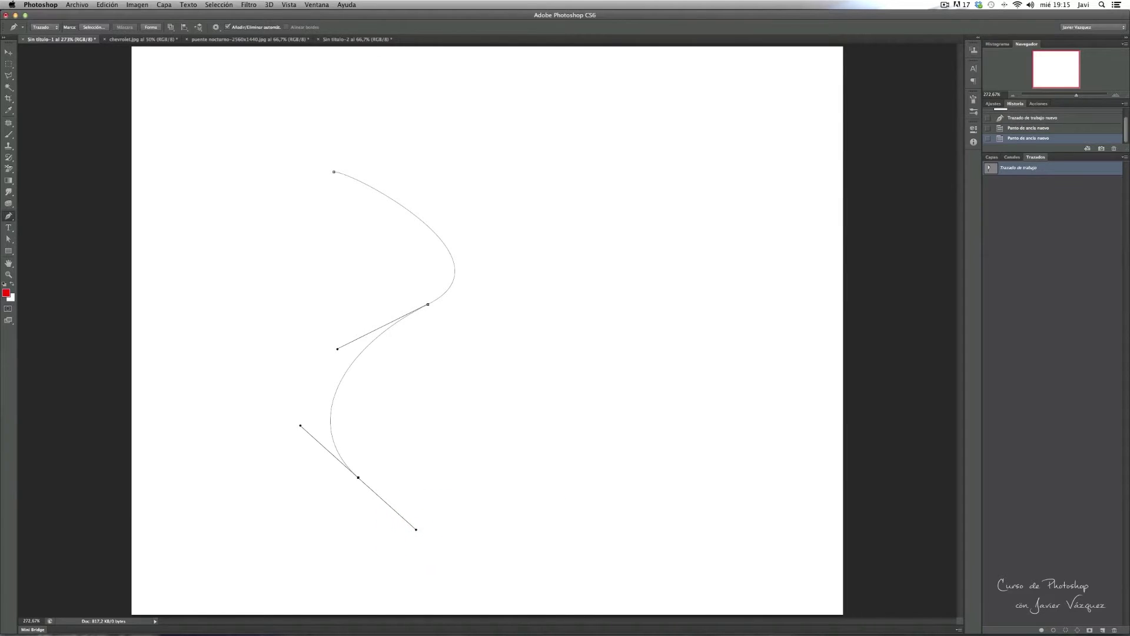
pyautogui.moveTo(562, 494); pyautogui.dragTo(589, 474)
pyautogui.click(592, 348)
pyautogui.click(549, 252)
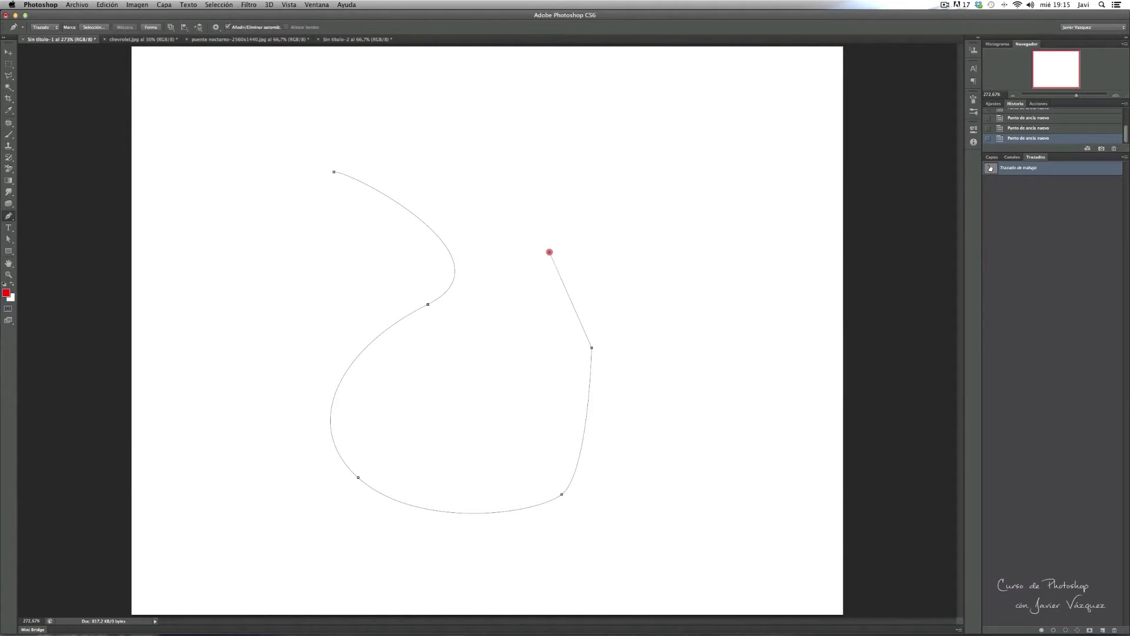
pyautogui.moveTo(549, 252); pyautogui.dragTo(573, 221)
pyautogui.moveTo(509, 143); pyautogui.dragTo(358, 73)
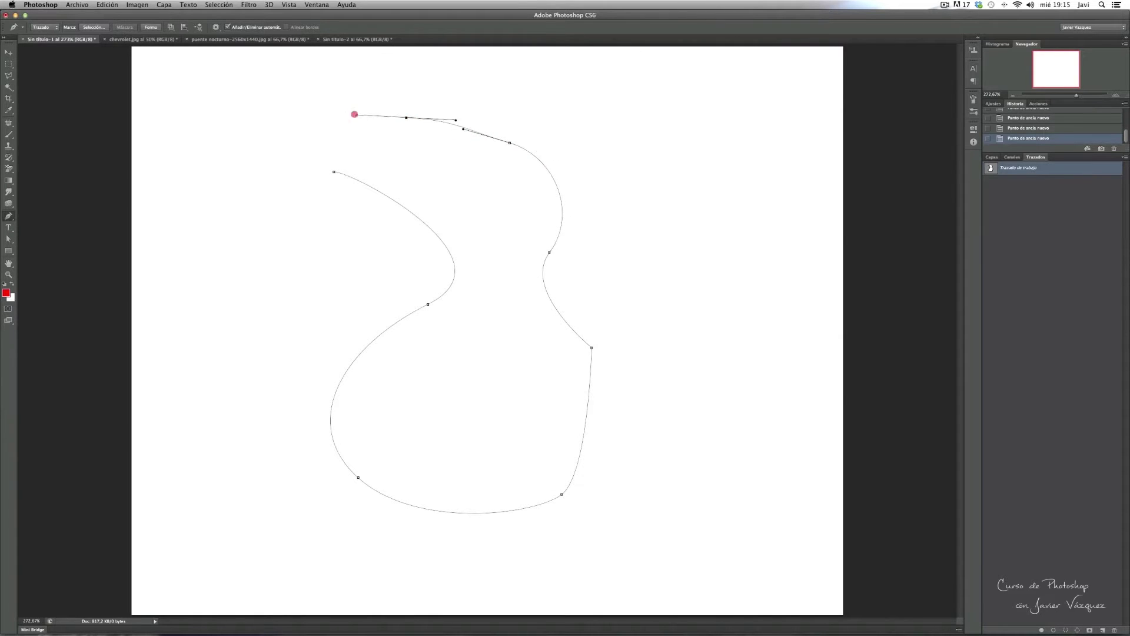
pyautogui.moveTo(359, 72); pyautogui.dragTo(359, 71)
pyautogui.click(334, 172)
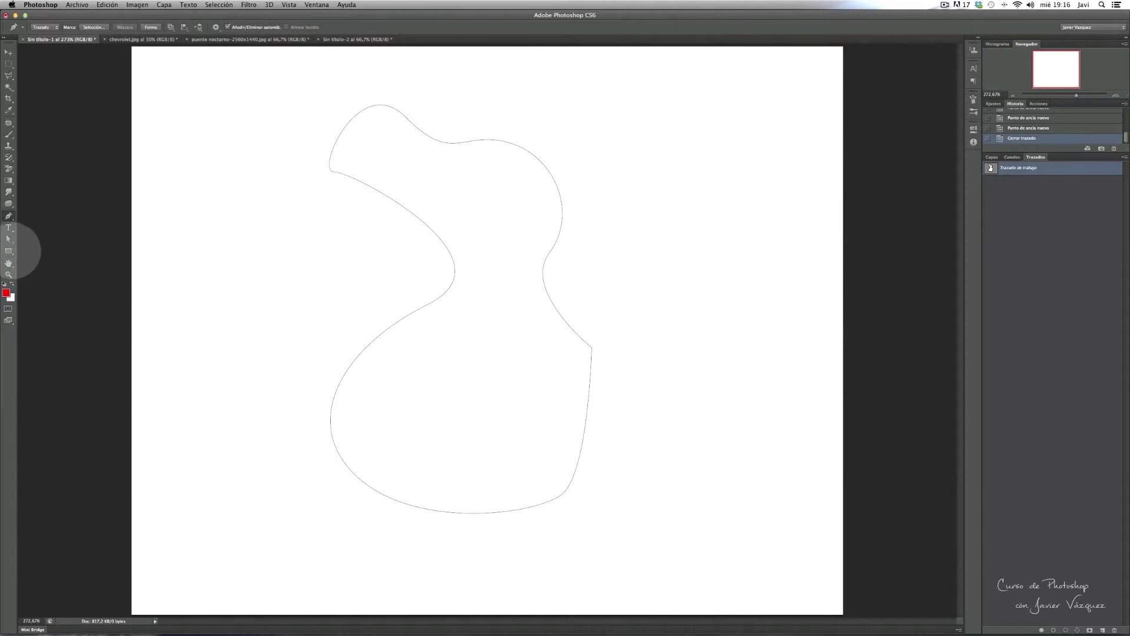
pyautogui.click(9, 238)
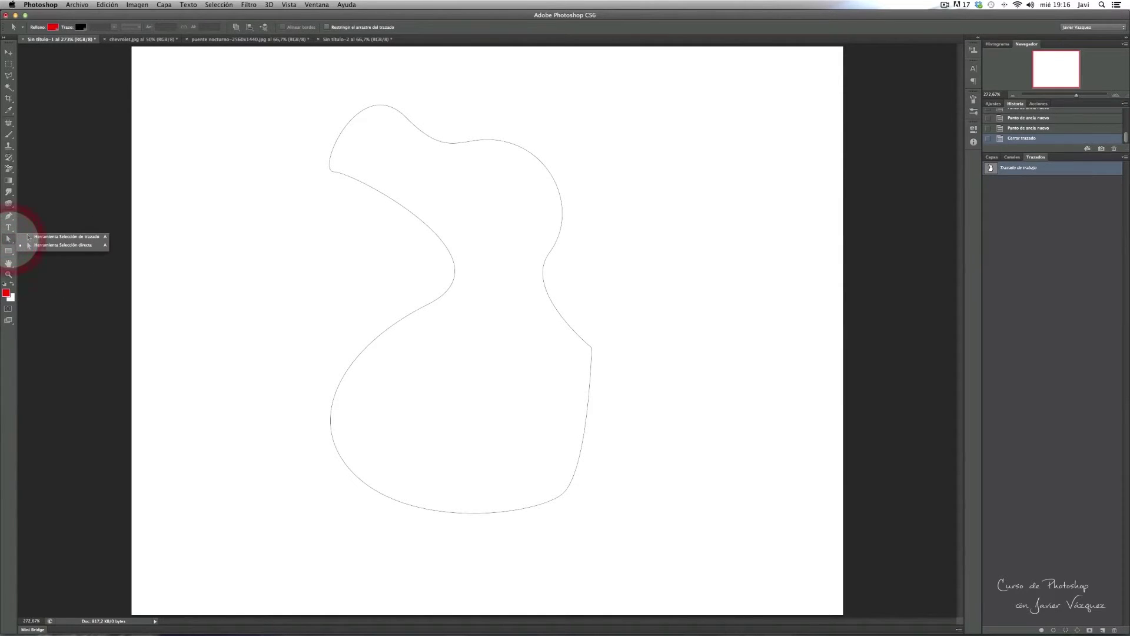
pyautogui.click(28, 236)
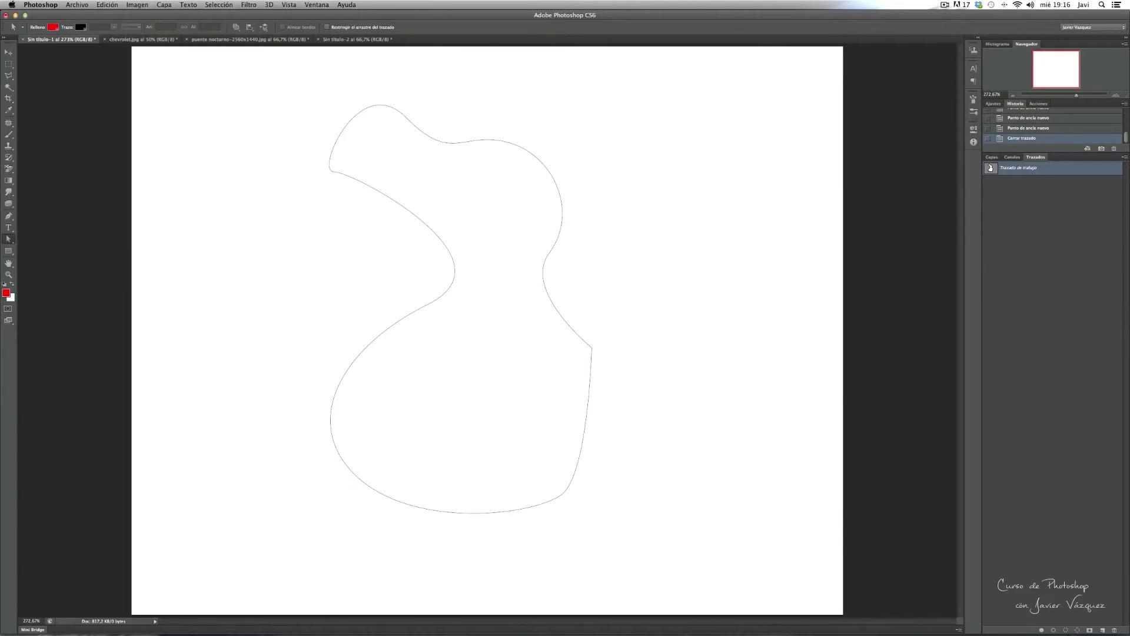
pyautogui.click(446, 249)
pyautogui.click(9, 216)
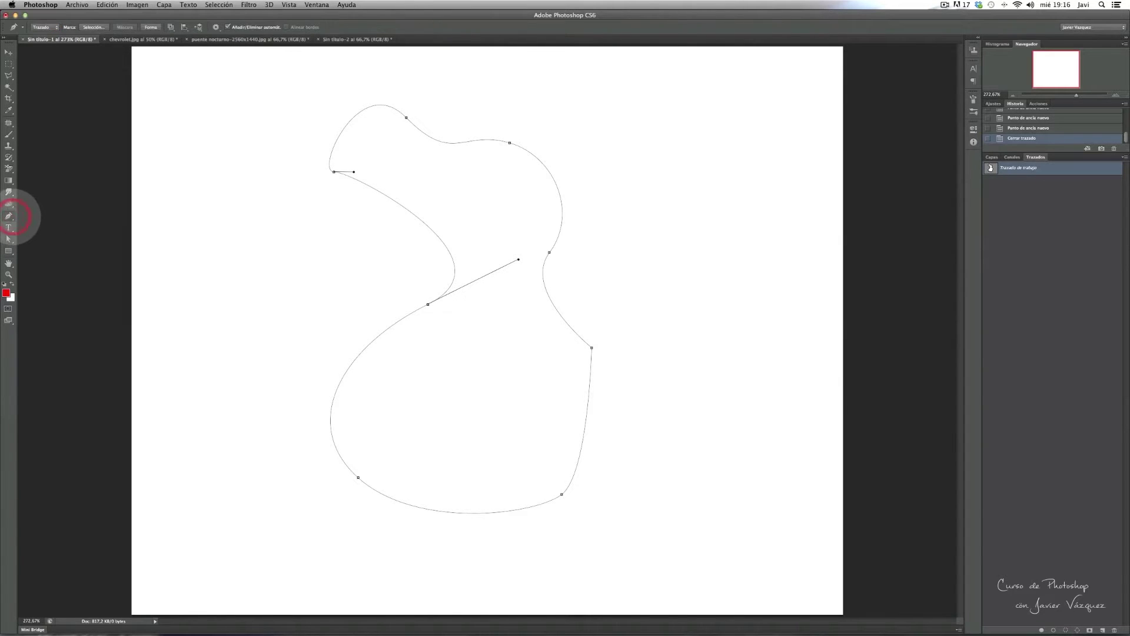
pyautogui.scroll(10, 1039, 124)
pyautogui.click(1039, 113)
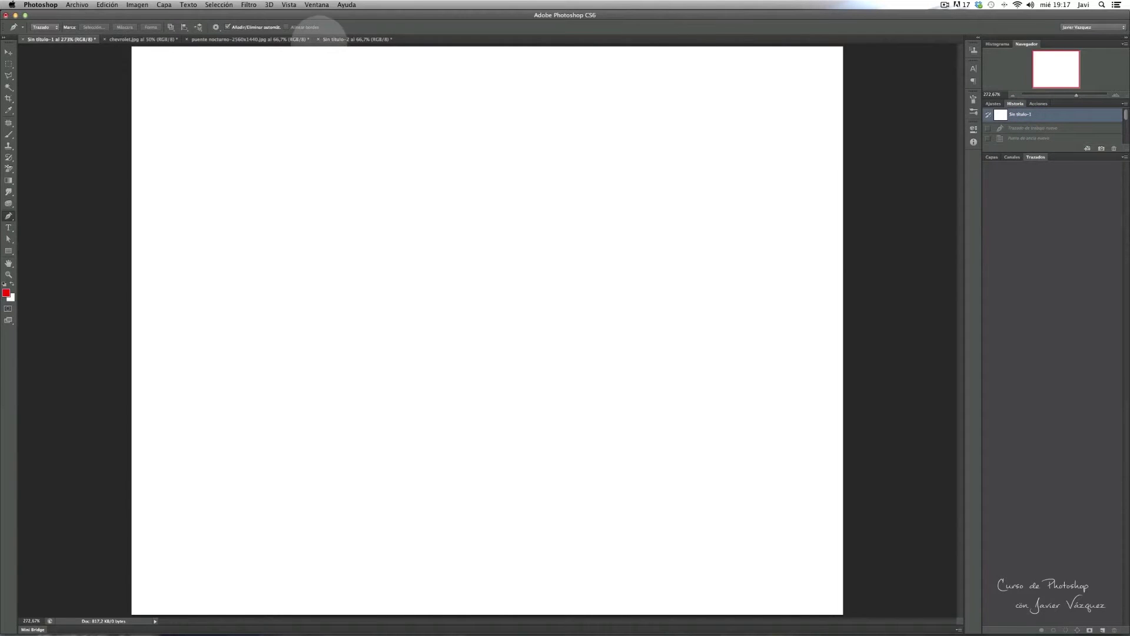
# Close Sin título-2 without saving and switch to chevrolet.jpg
pyautogui.click(318, 44)
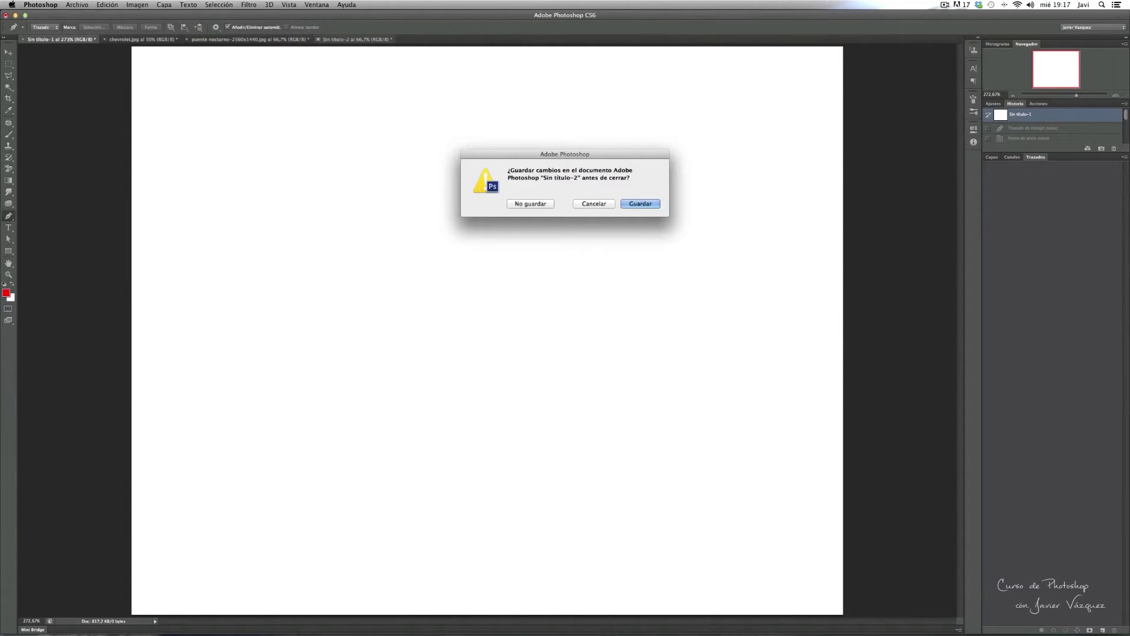
pyautogui.click(525, 206)
pyautogui.click(154, 39)
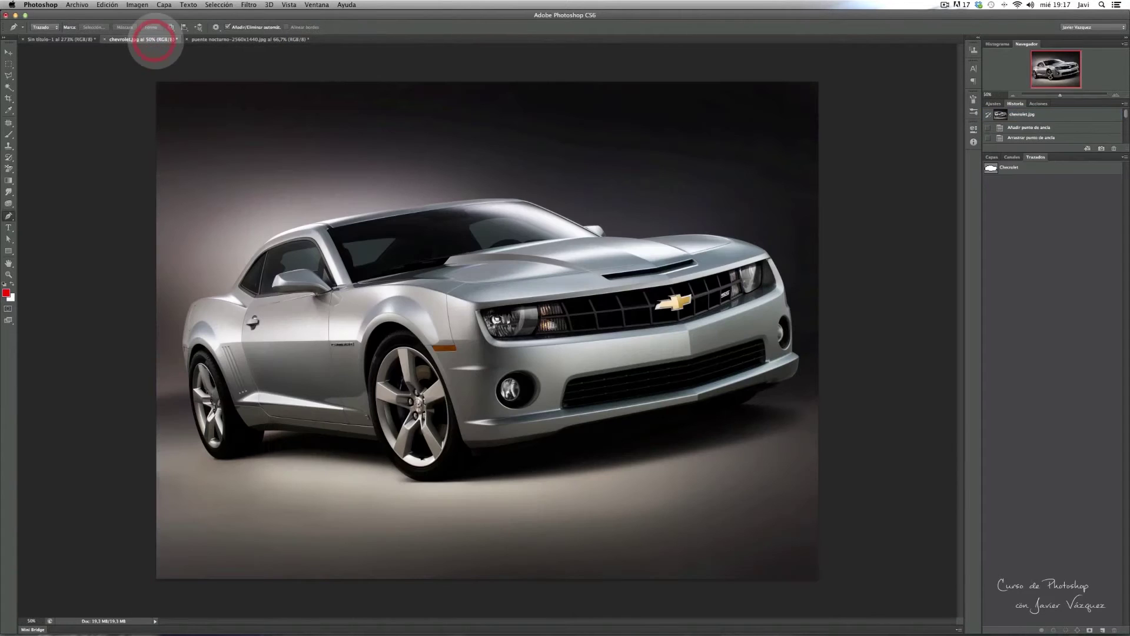
# Zoom chevrolet.jpg to 300% on the roof pillar and place the first outline anchor
pyautogui.press('super+plus')
pyautogui.press('super+plus')
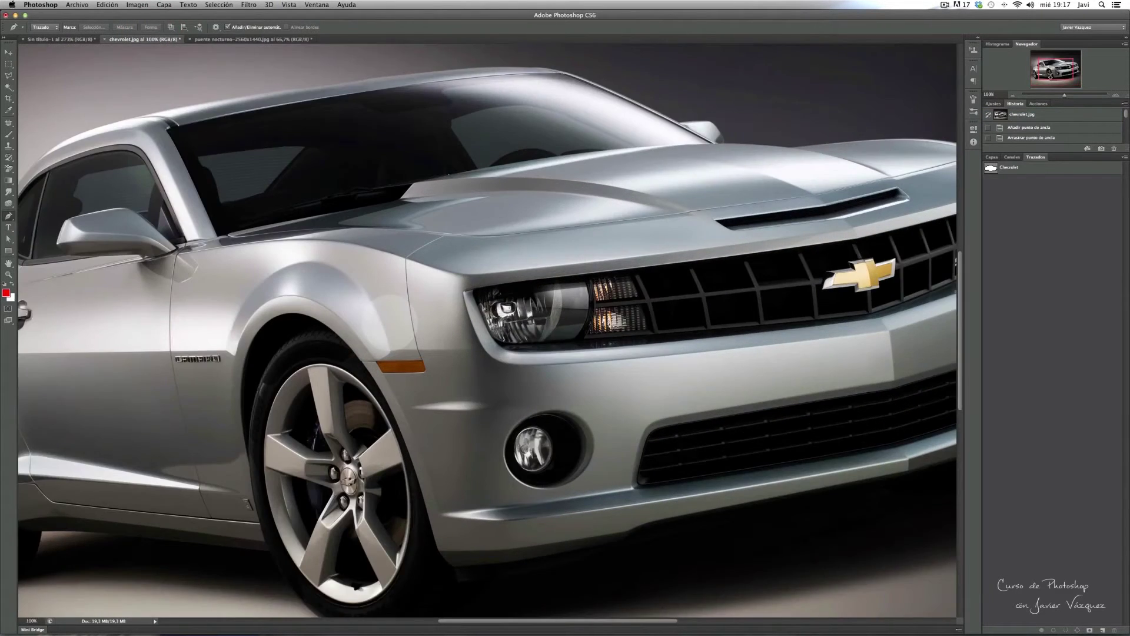
pyautogui.press('super+plus')
pyautogui.scroll(10, 389, 323)
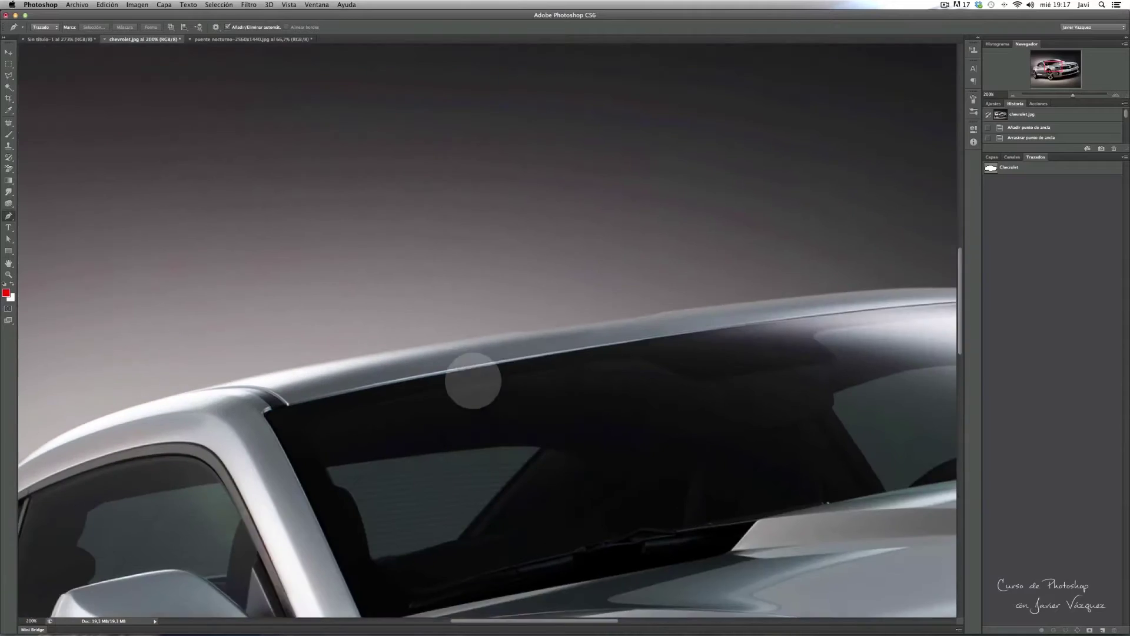
pyautogui.scroll(5, 472, 379)
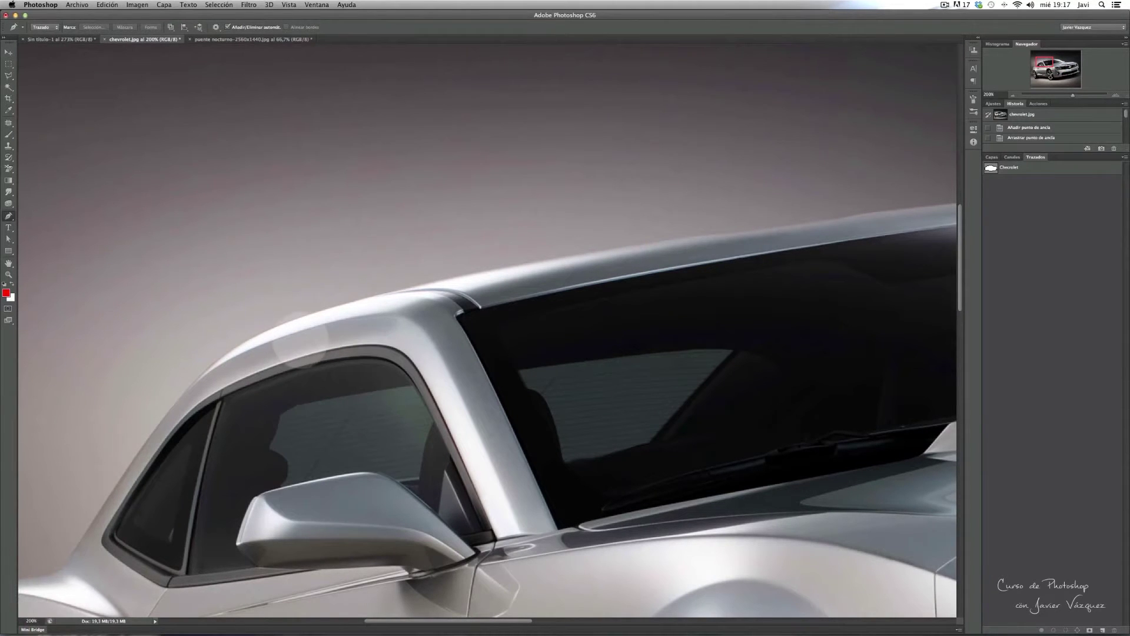
pyautogui.press('super+plus')
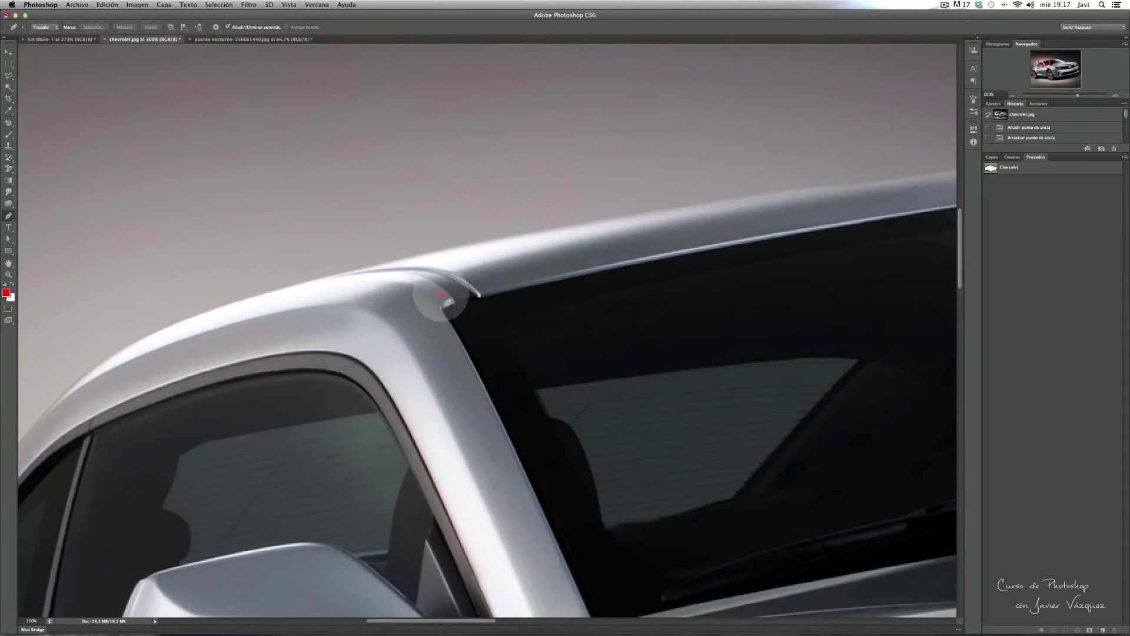
pyautogui.moveTo(301, 340); pyautogui.dragTo(496, 268)
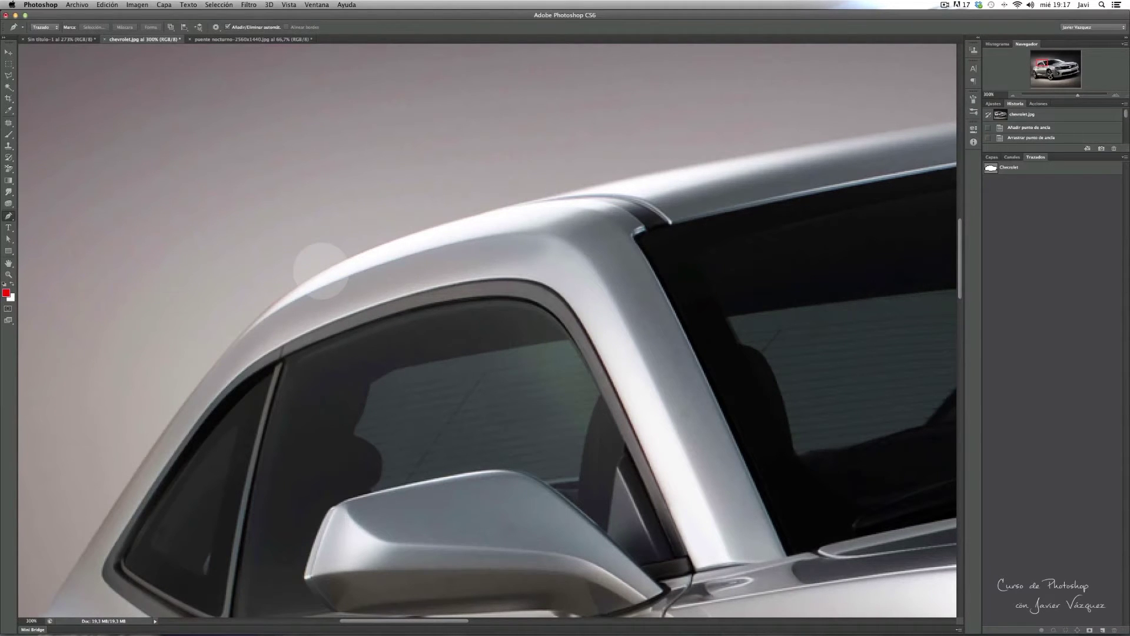
pyautogui.click(321, 272)
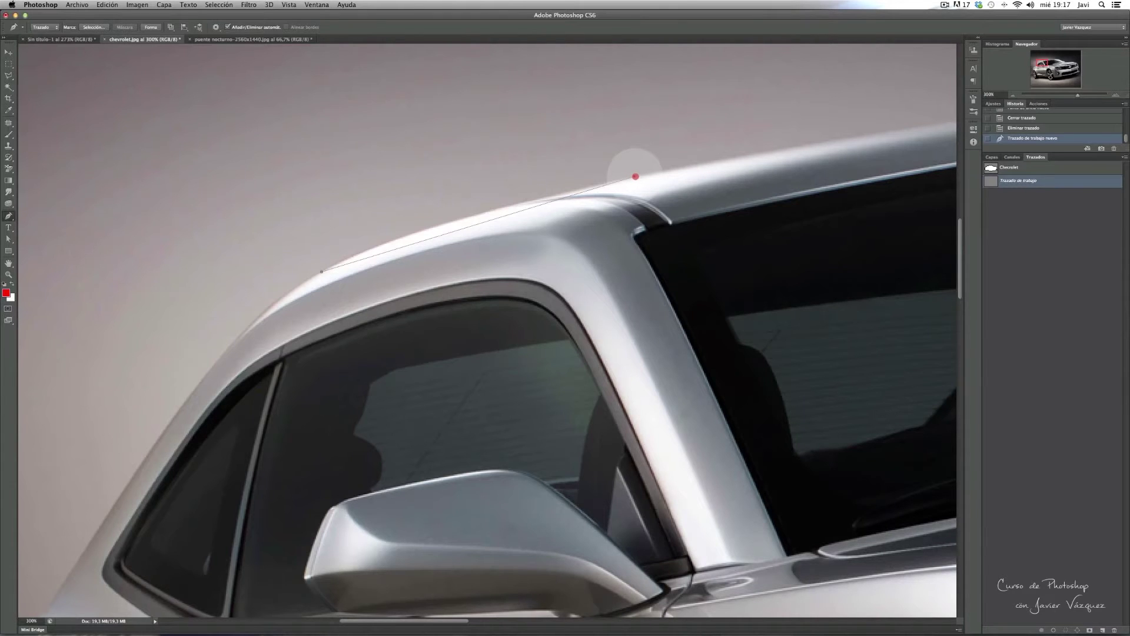
# Add a smooth anchor at the top of the roofline, dragging handles so the curve follows the roof
pyautogui.moveTo(663, 169)
pyautogui.mouseDown()
pyautogui.moveTo(697, 158)
pyautogui.moveTo(726, 174)
pyautogui.moveTo(732, 159)
pyautogui.moveTo(724, 177)
pyautogui.mouseUp()
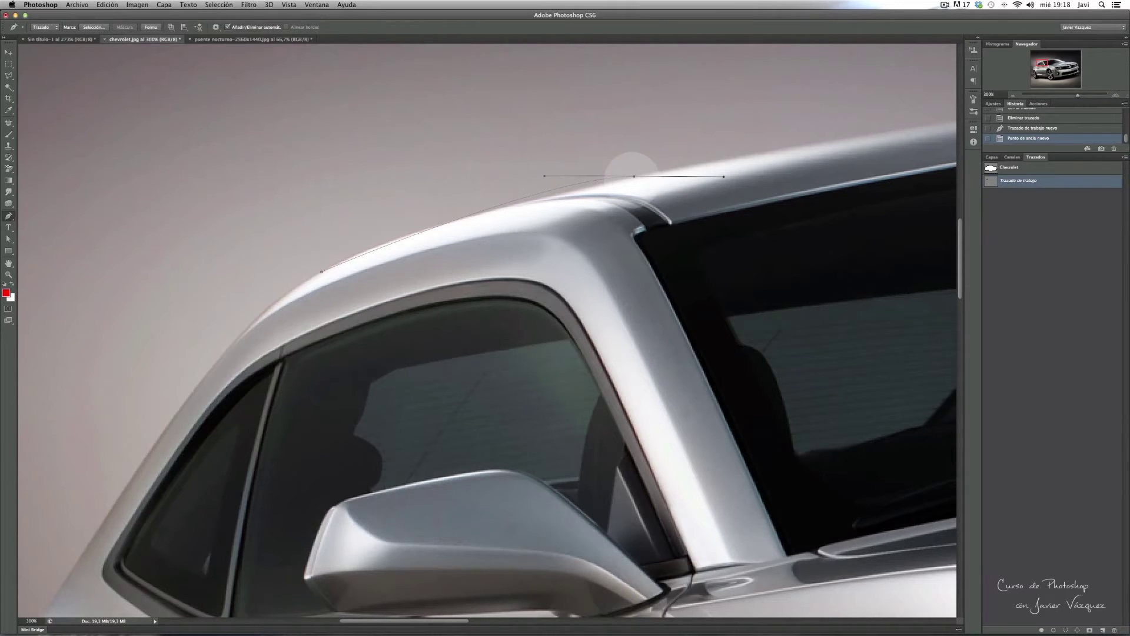
pyautogui.click(634, 176)
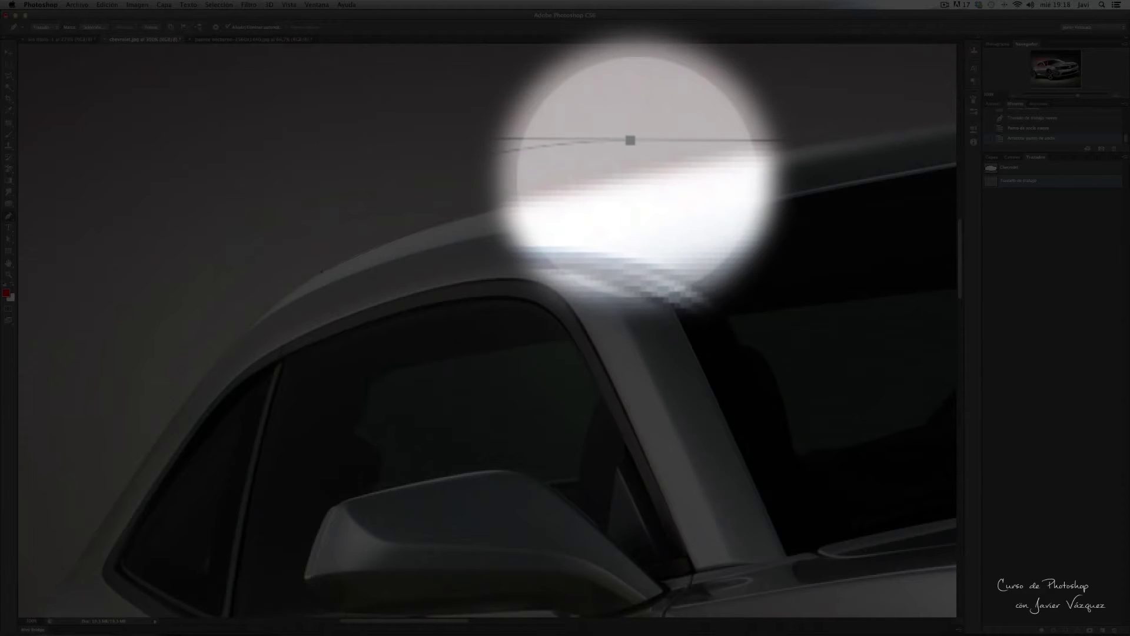
pyautogui.click(637, 169)
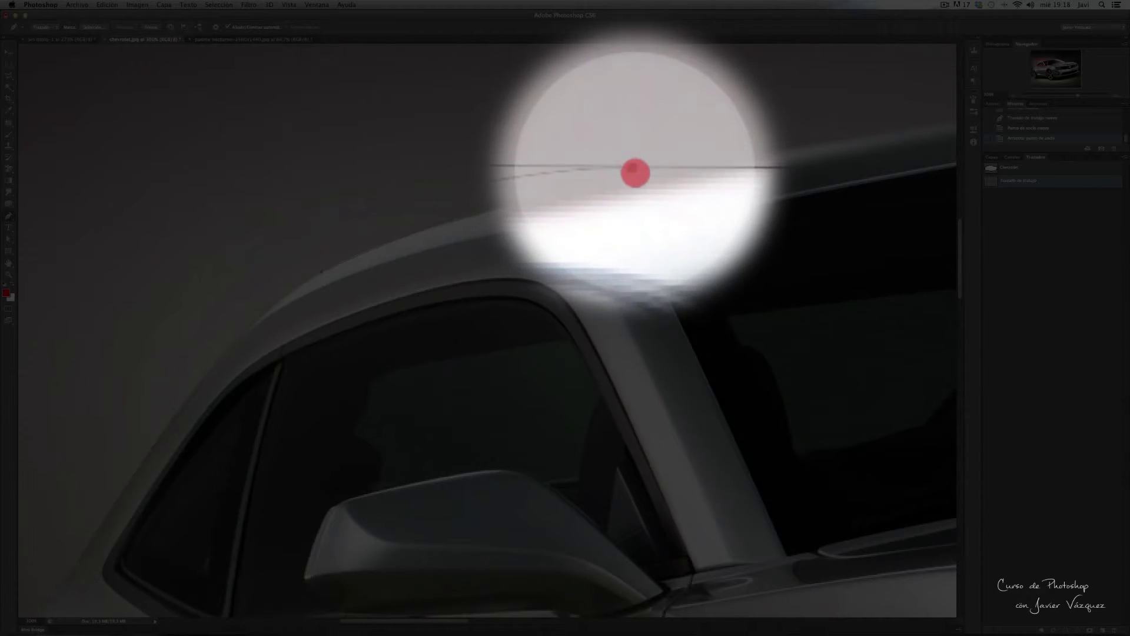
pyautogui.moveTo(637, 169); pyautogui.dragTo(836, 142)
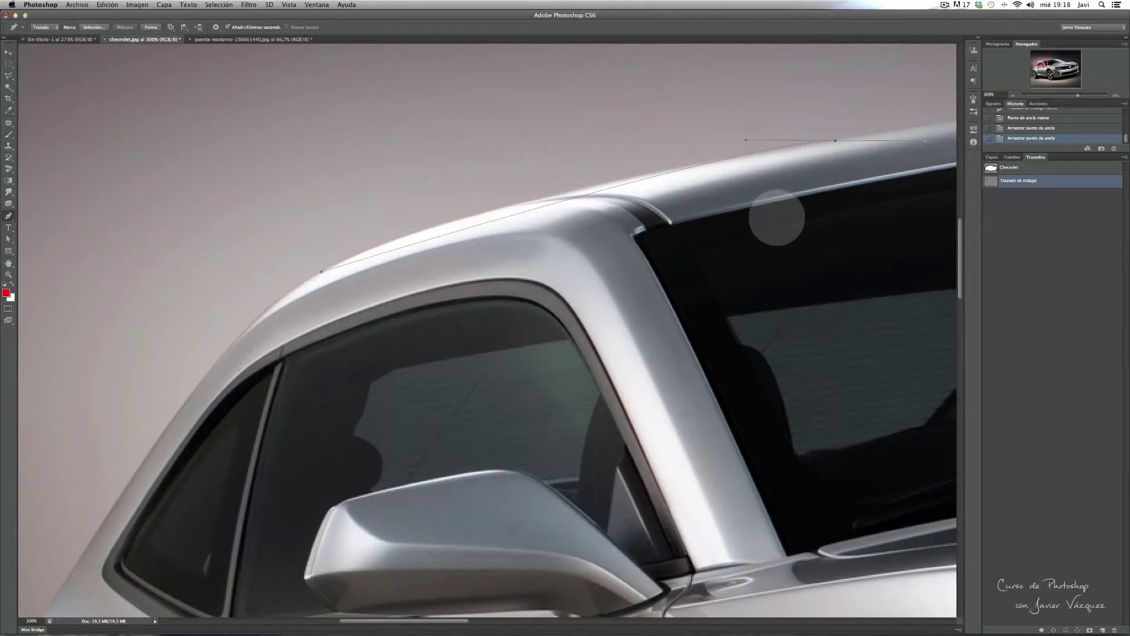
# Drag the roof anchor's direction handles until the curve hugs the roofline from pillar toward the front
pyautogui.moveTo(725, 224); pyautogui.dragTo(611, 222)
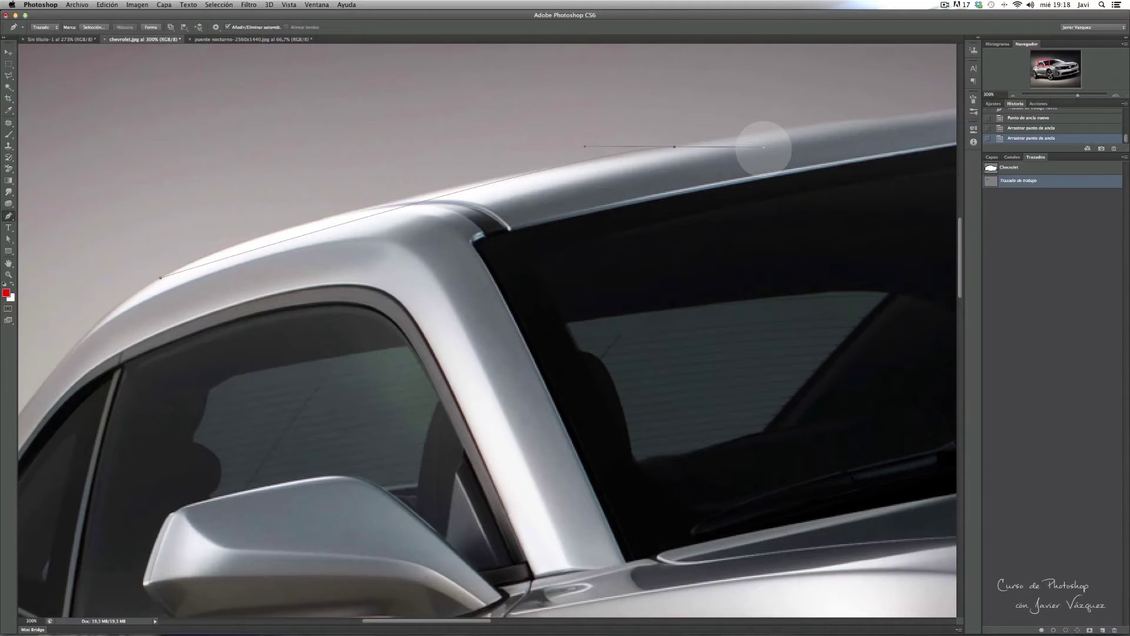
pyautogui.moveTo(764, 146); pyautogui.dragTo(773, 184)
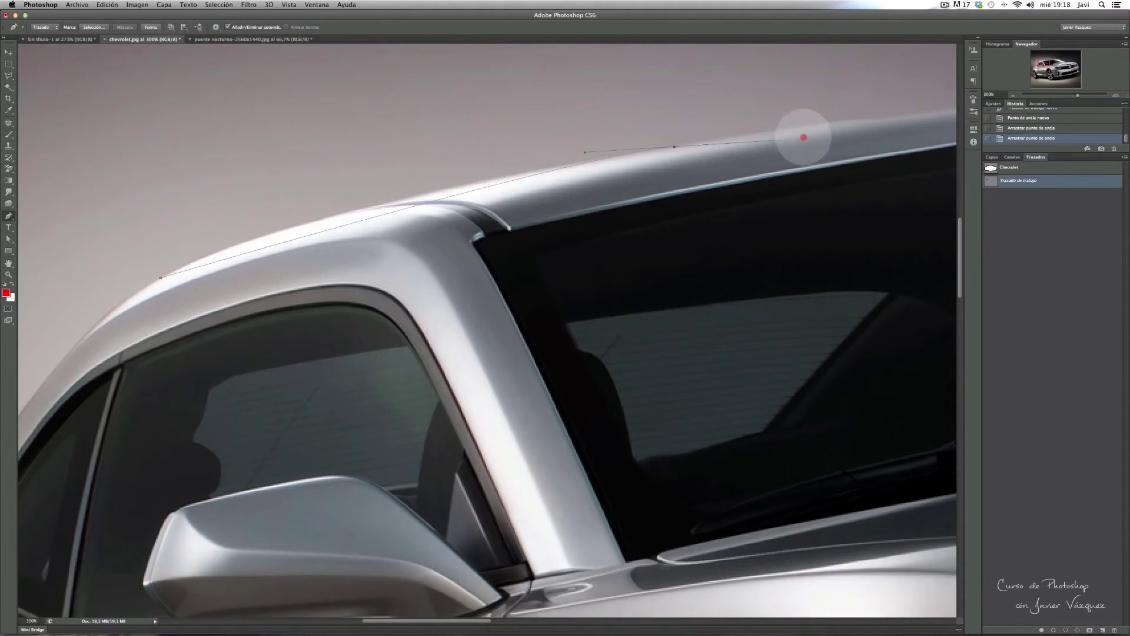
pyautogui.moveTo(778, 180)
pyautogui.mouseDown()
pyautogui.moveTo(807, 144)
pyautogui.moveTo(738, 136)
pyautogui.mouseUp()
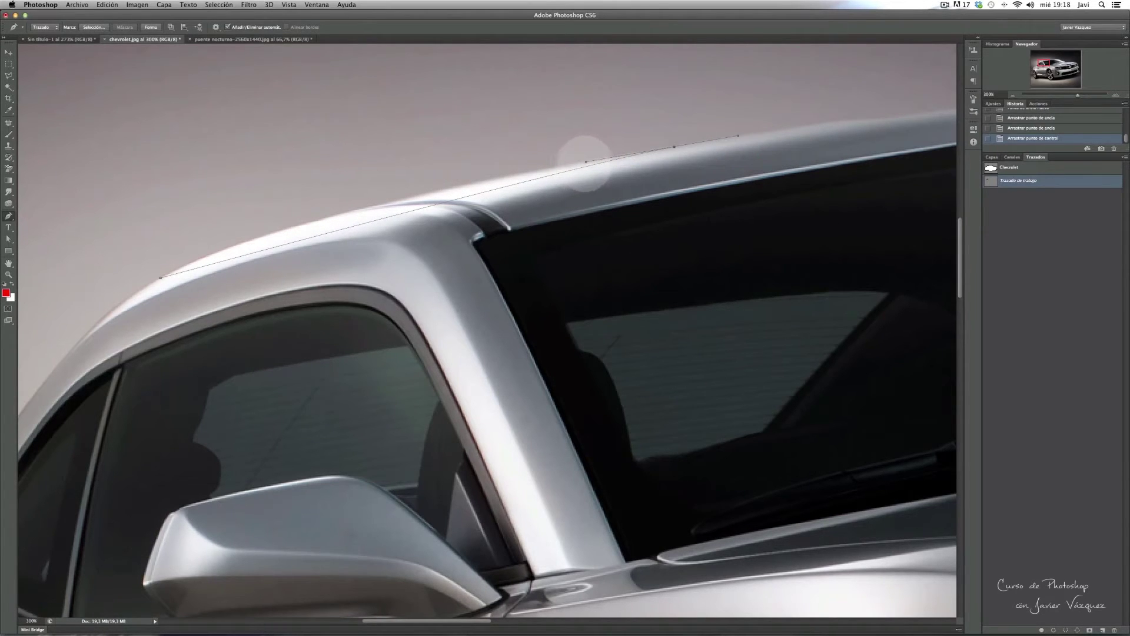
pyautogui.moveTo(586, 161); pyautogui.dragTo(449, 176)
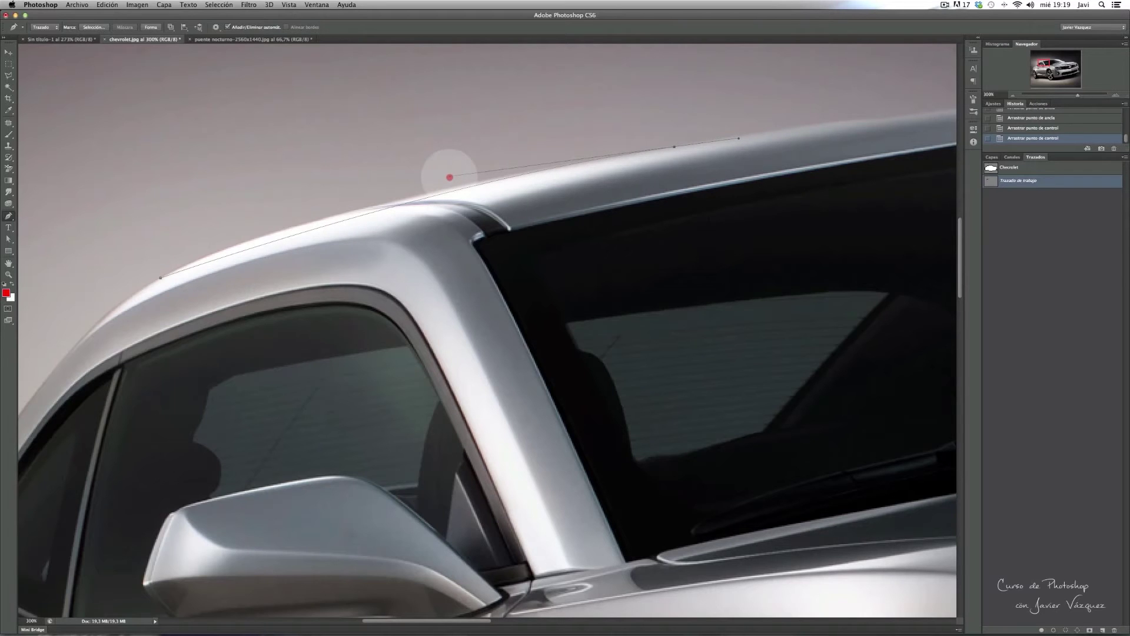
pyautogui.moveTo(443, 178)
pyautogui.mouseDown()
pyautogui.moveTo(233, 217)
pyautogui.moveTo(298, 194)
pyautogui.moveTo(608, 152)
pyautogui.moveTo(603, 132)
pyautogui.moveTo(298, 217)
pyautogui.moveTo(272, 190)
pyautogui.moveTo(617, 147)
pyautogui.moveTo(639, 120)
pyautogui.moveTo(627, 146)
pyautogui.moveTo(619, 122)
pyautogui.moveTo(625, 169)
pyautogui.moveTo(618, 118)
pyautogui.moveTo(618, 140)
pyautogui.moveTo(341, 189)
pyautogui.moveTo(316, 209)
pyautogui.mouseUp()
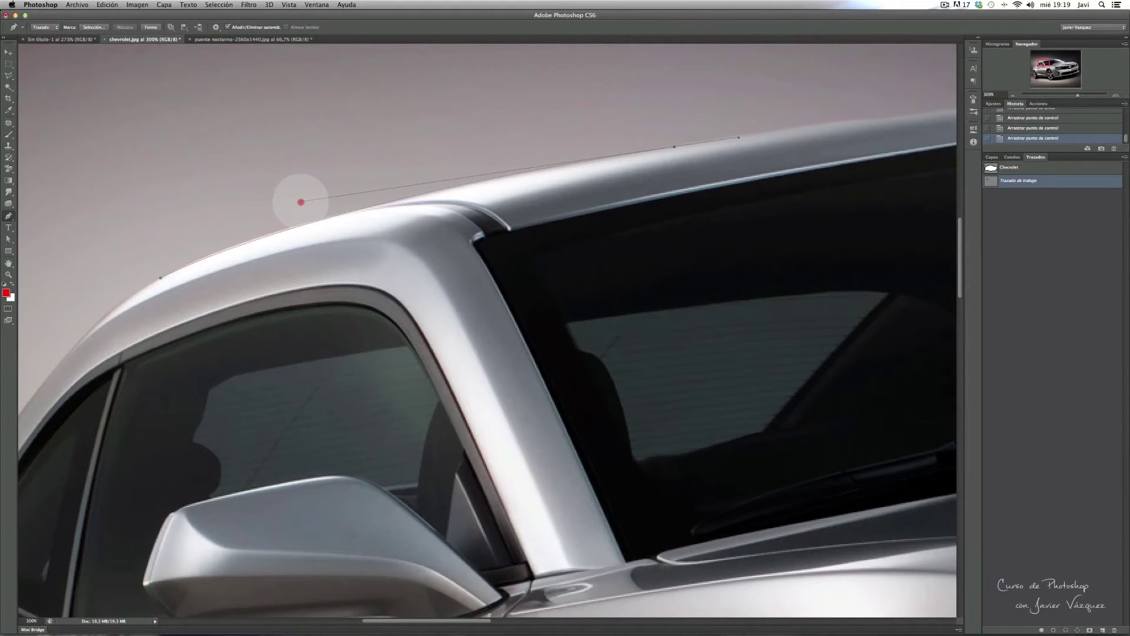
pyautogui.moveTo(300, 201); pyautogui.dragTo(300, 201)
pyautogui.moveTo(301, 200)
pyautogui.mouseDown()
pyautogui.moveTo(332, 160)
pyautogui.moveTo(335, 189)
pyautogui.mouseUp()
pyautogui.moveTo(302, 200)
pyautogui.mouseDown()
pyautogui.moveTo(674, 118)
pyautogui.moveTo(225, 243)
pyautogui.moveTo(190, 231)
pyautogui.mouseUp()
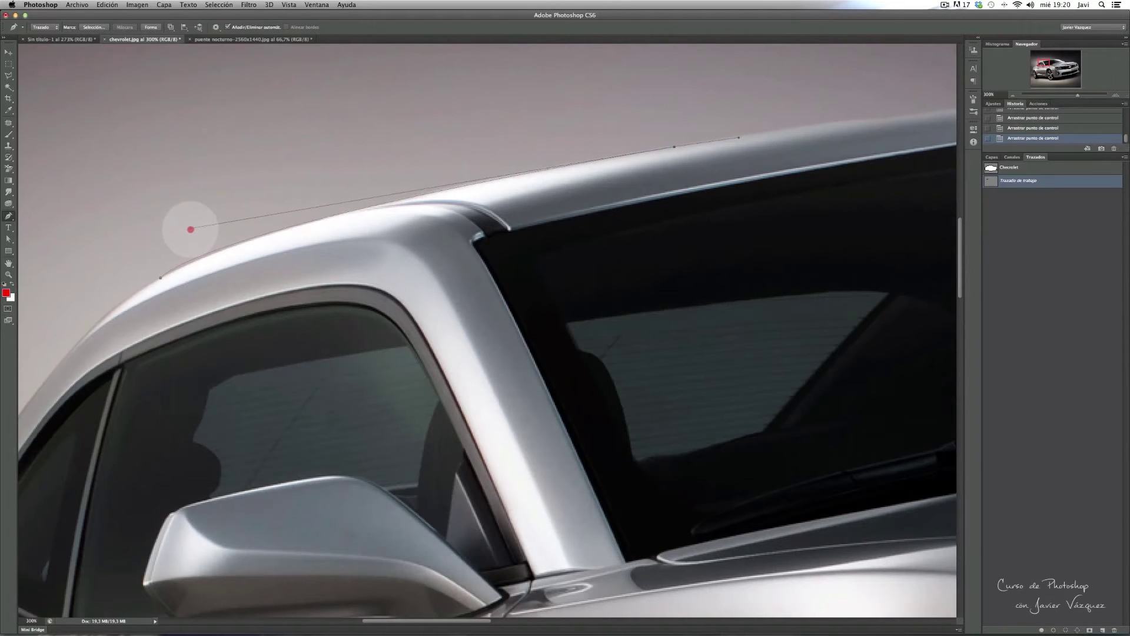
pyautogui.moveTo(197, 227); pyautogui.dragTo(269, 209)
pyautogui.click(676, 146)
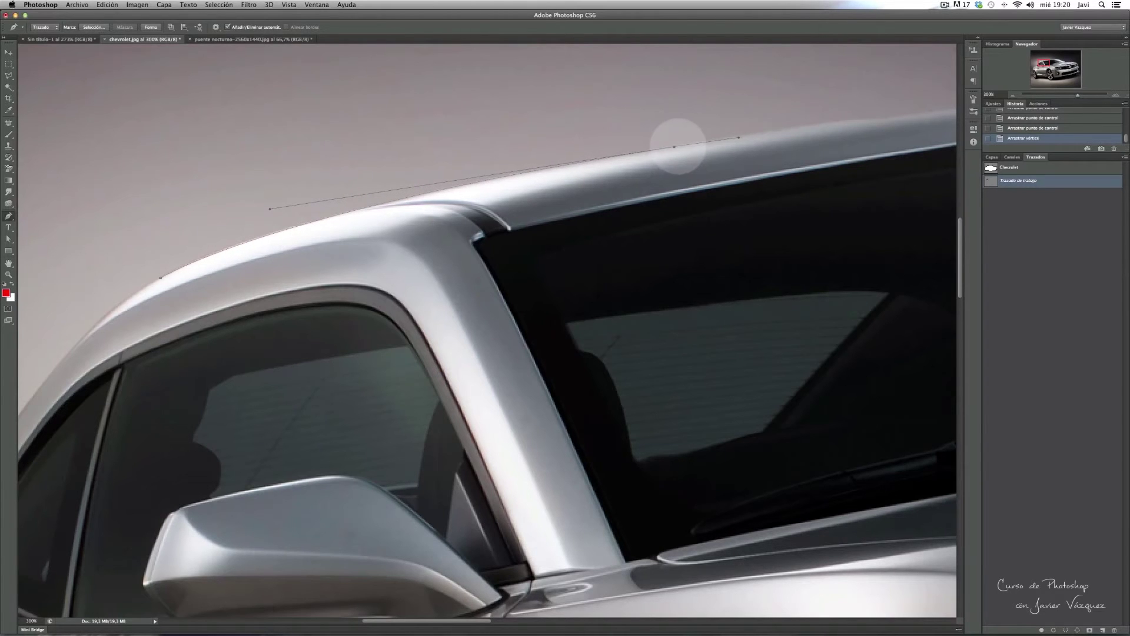
pyautogui.moveTo(747, 167); pyautogui.dragTo(453, 242)
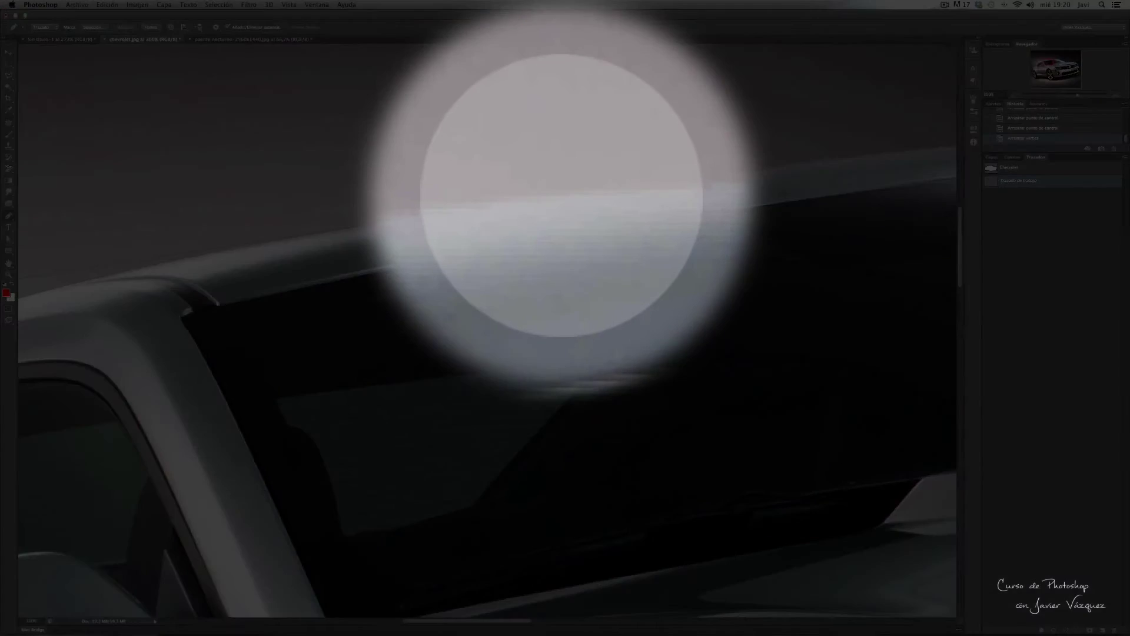
# Add three anchors further along the roof edge
pyautogui.click(562, 196)
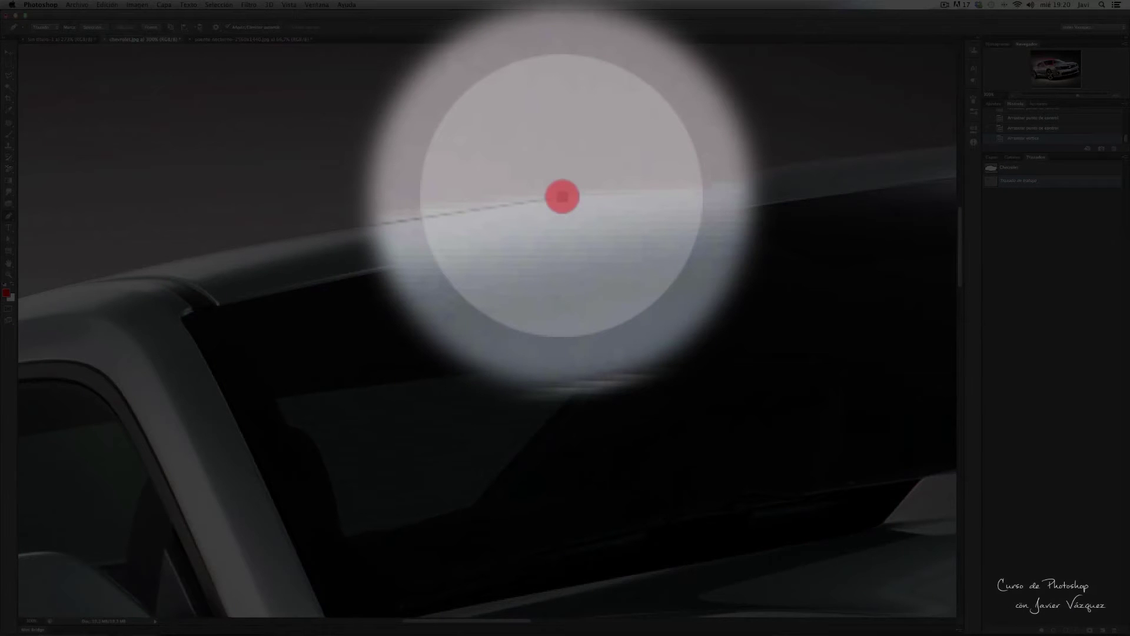
pyautogui.click(573, 195)
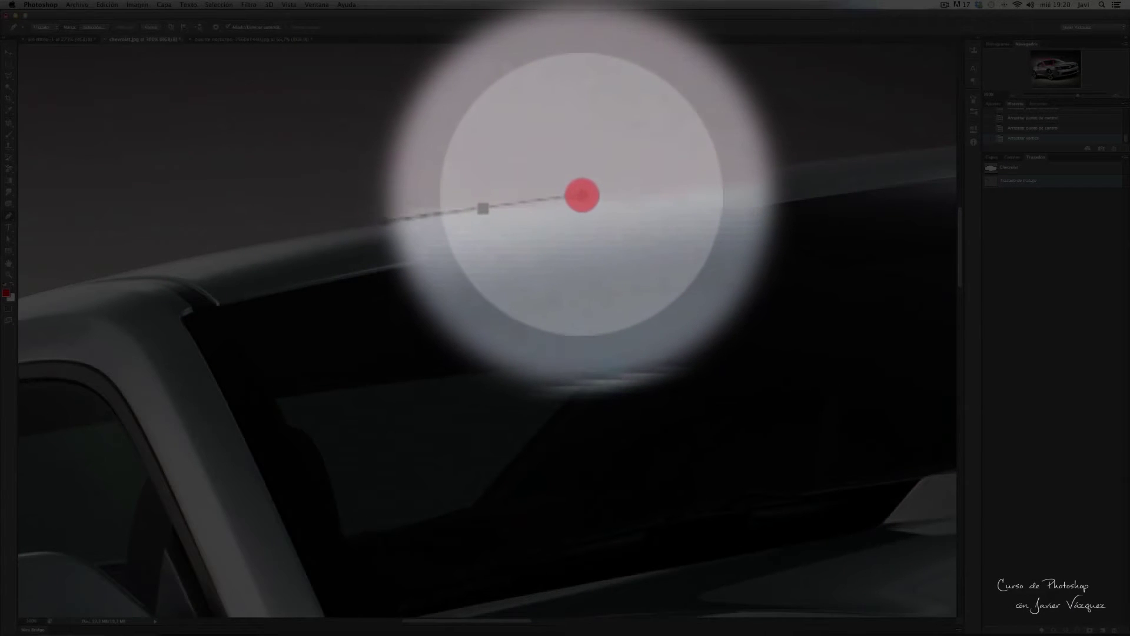
pyautogui.click(582, 195)
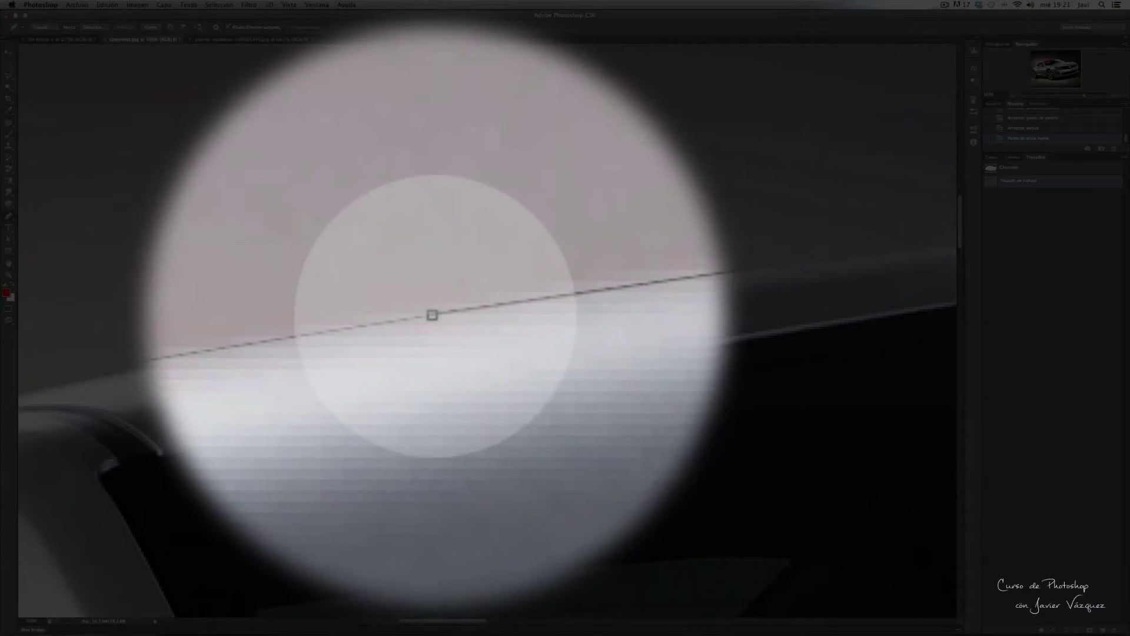
# Move the roof anchor and bend the path segments so they sit on the roof edge
pyautogui.click(436, 317)
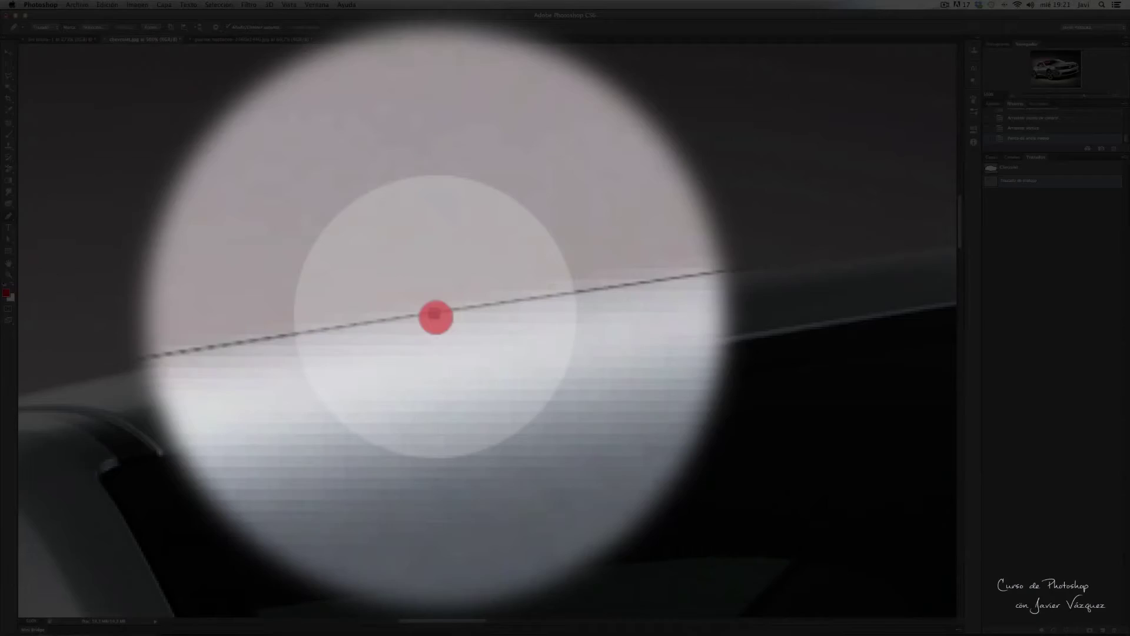
pyautogui.moveTo(436, 318); pyautogui.dragTo(471, 275)
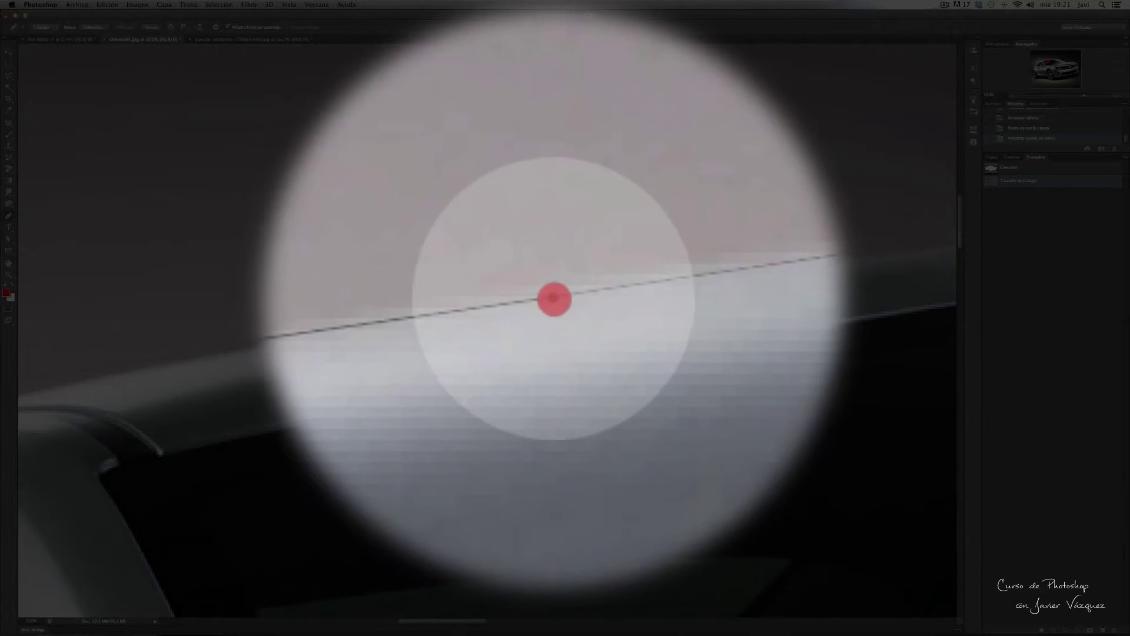
pyautogui.moveTo(554, 299); pyautogui.dragTo(585, 291)
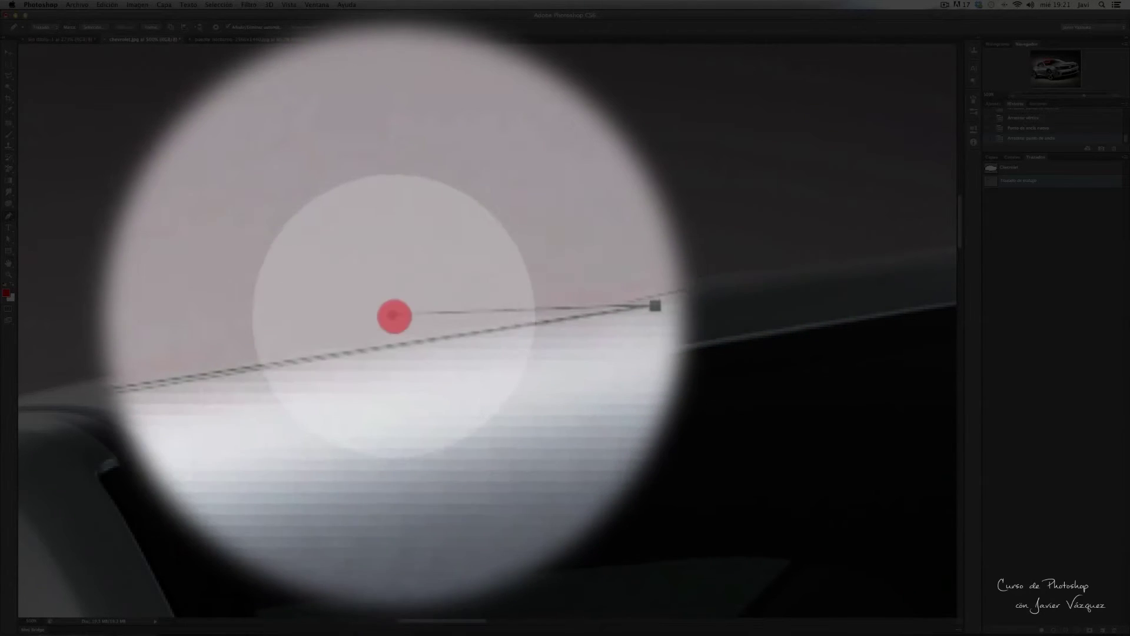
pyautogui.moveTo(585, 292); pyautogui.dragTo(547, 291)
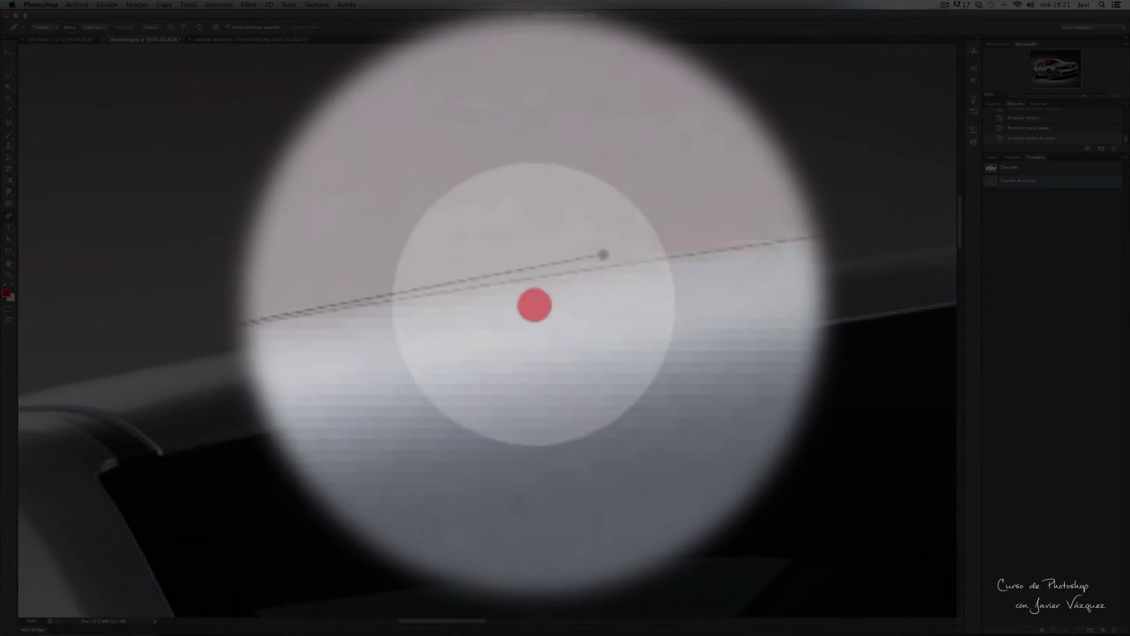
pyautogui.click(530, 305)
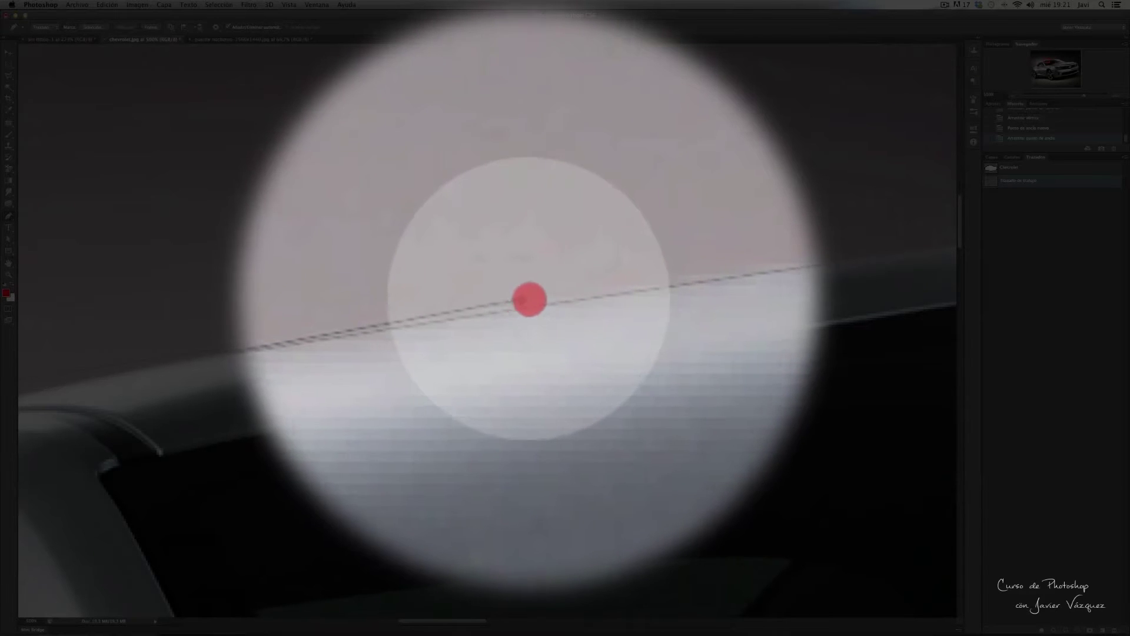
pyautogui.moveTo(525, 300); pyautogui.dragTo(700, 291)
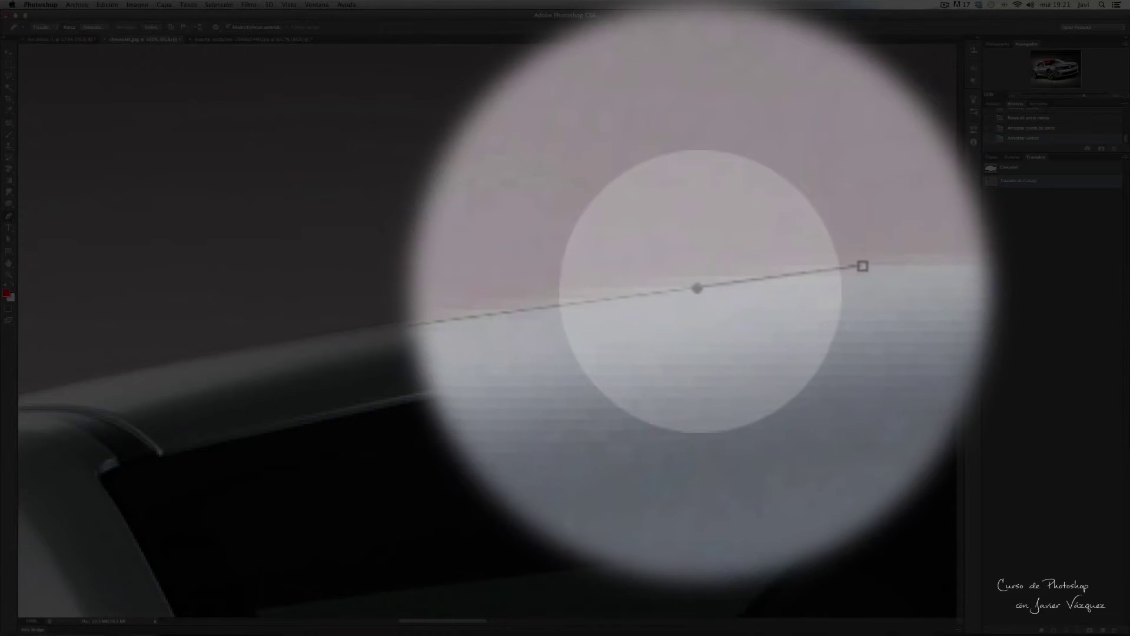
pyautogui.moveTo(700, 286); pyautogui.dragTo(701, 292)
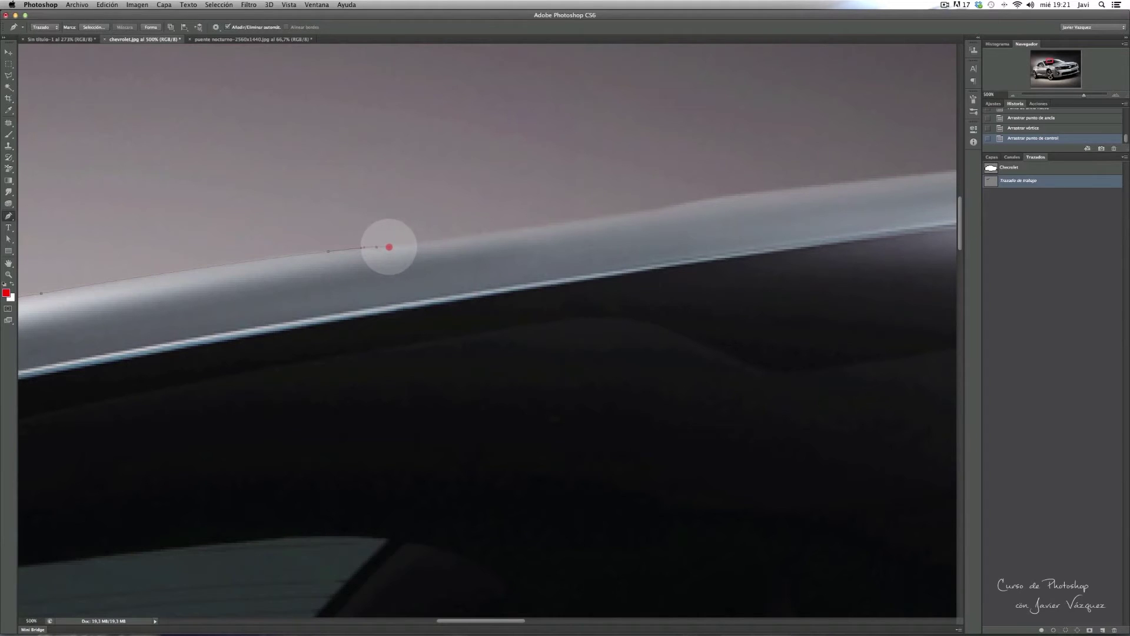
# Add a series of straight and curved anchors along the roof edge toward its far end
pyautogui.click(386, 247)
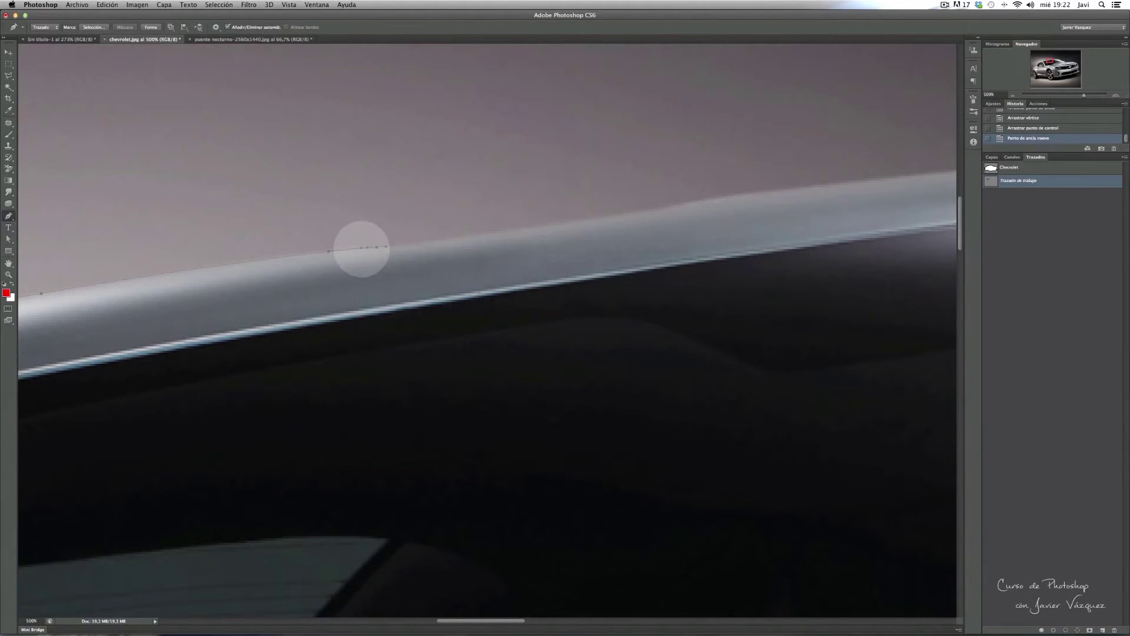
pyautogui.moveTo(472, 235); pyautogui.dragTo(492, 233)
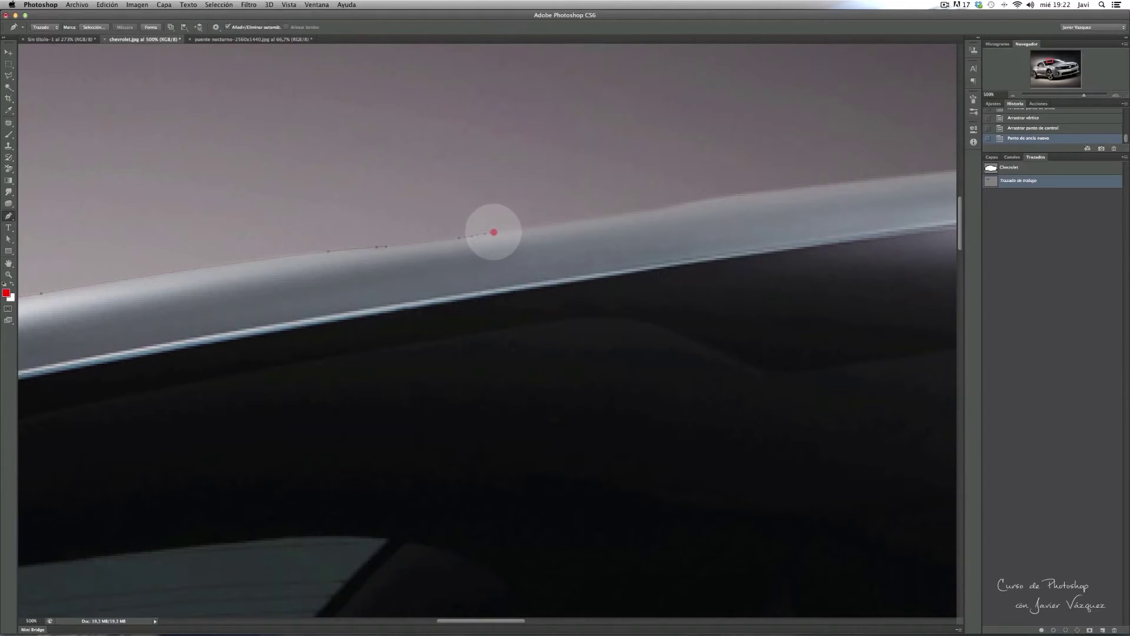
pyautogui.click(490, 233)
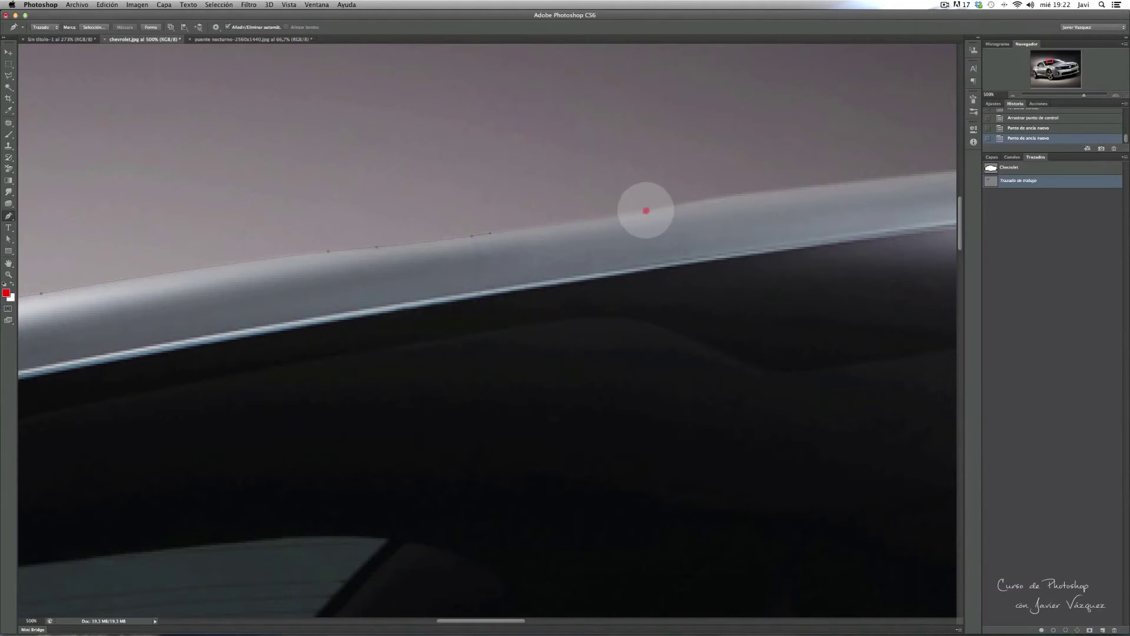
pyautogui.click(663, 207)
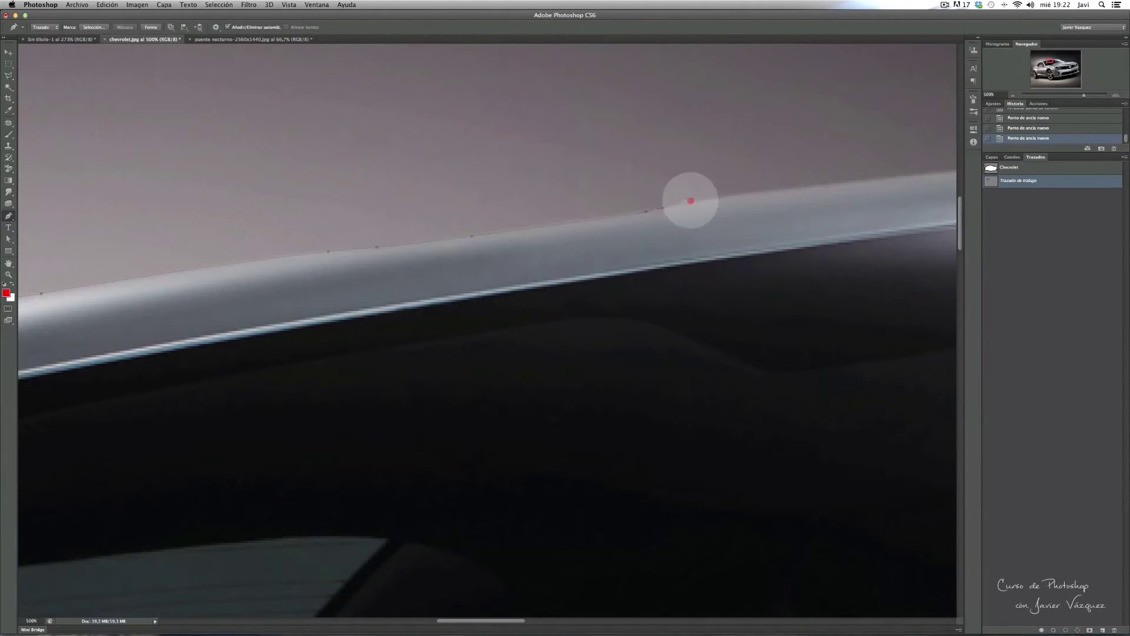
pyautogui.moveTo(698, 200); pyautogui.dragTo(696, 196)
pyautogui.moveTo(811, 186)
pyautogui.mouseDown()
pyautogui.moveTo(825, 185)
pyautogui.moveTo(647, 225)
pyautogui.mouseUp()
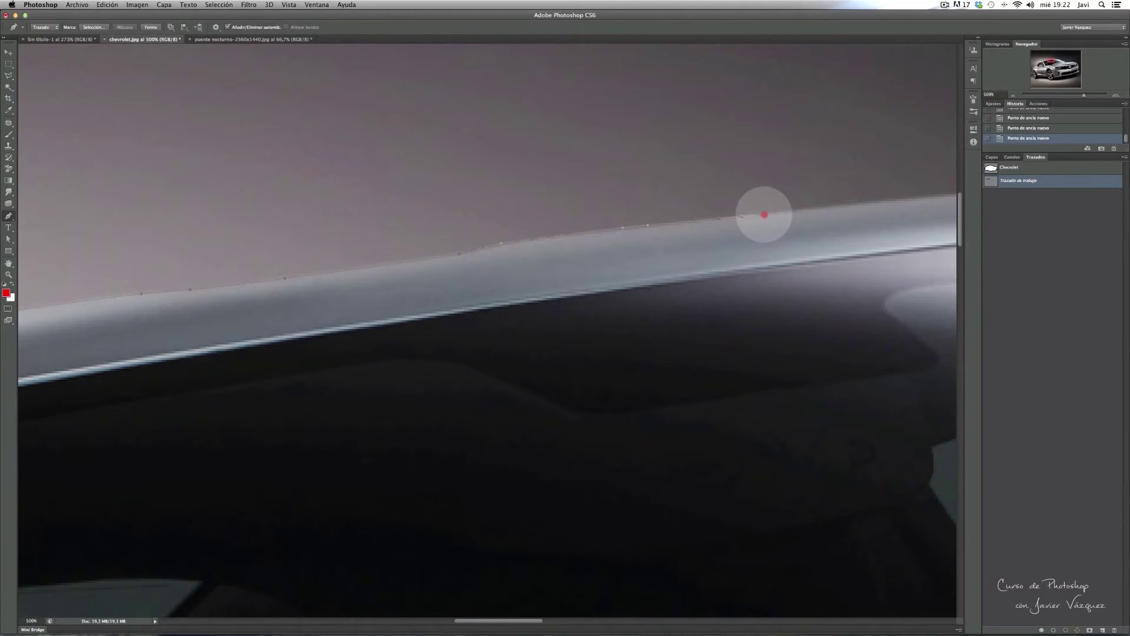
pyautogui.click(848, 205)
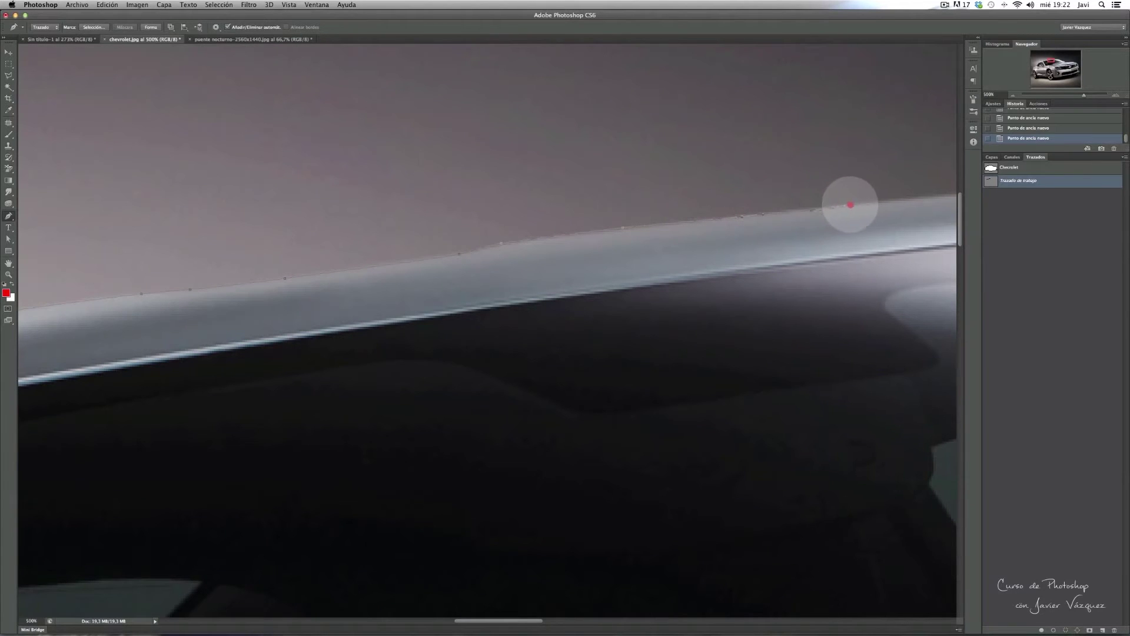
pyautogui.moveTo(396, 288); pyautogui.dragTo(447, 259)
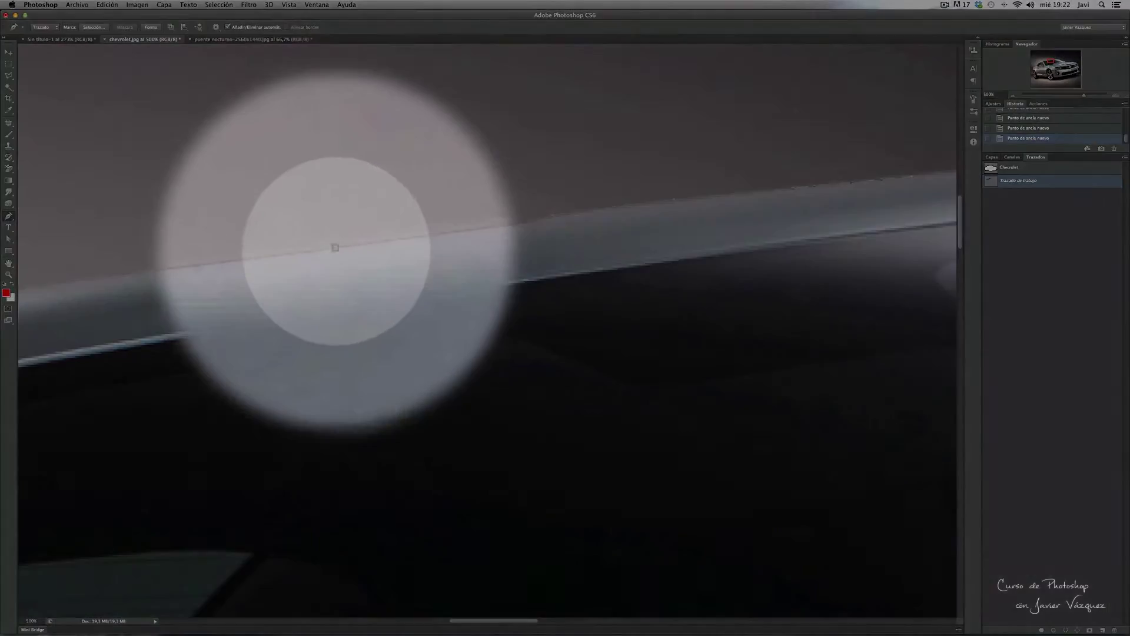
# Reposition the roof anchors and reshape their curves to match the roof edge
pyautogui.click(336, 252)
pyautogui.moveTo(337, 270); pyautogui.dragTo(341, 269)
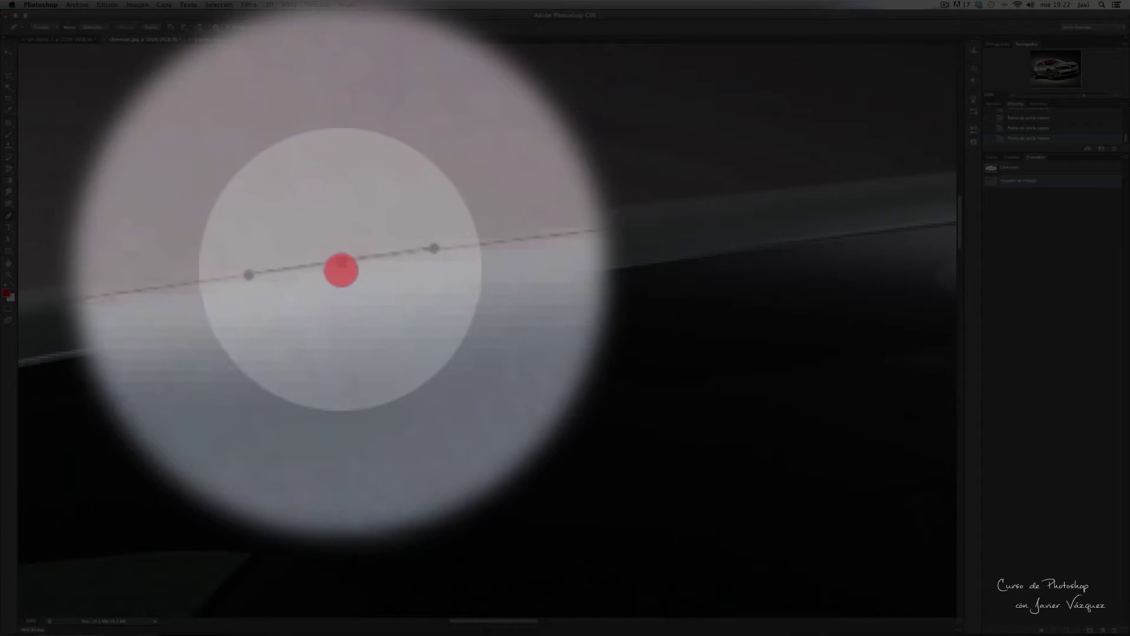
pyautogui.moveTo(341, 270); pyautogui.dragTo(341, 271)
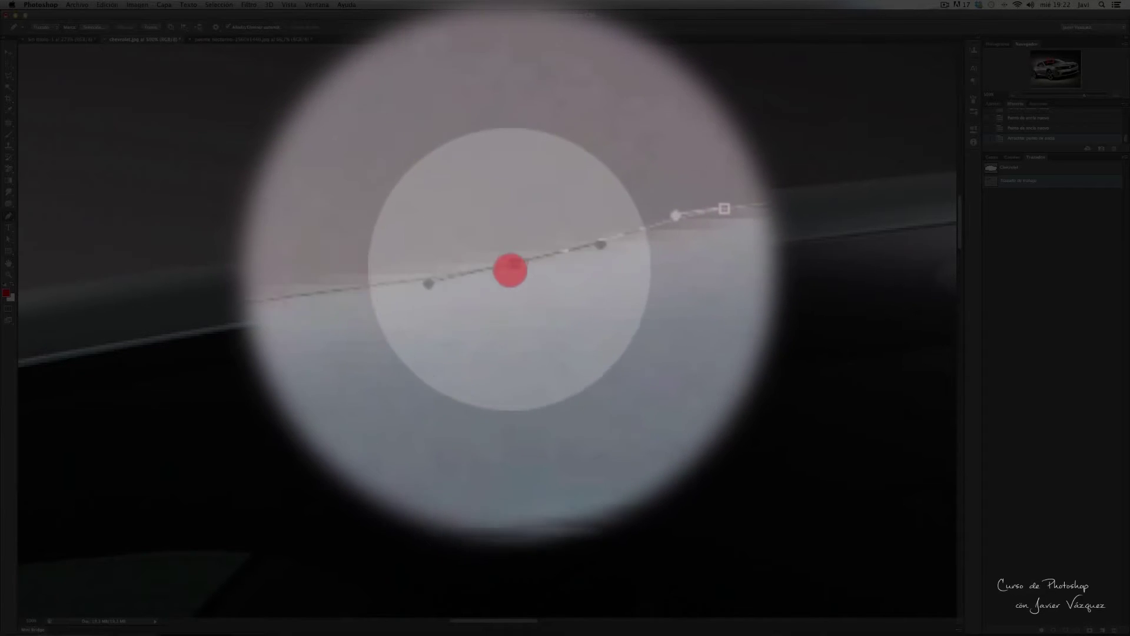
pyautogui.moveTo(512, 270); pyautogui.dragTo(507, 263)
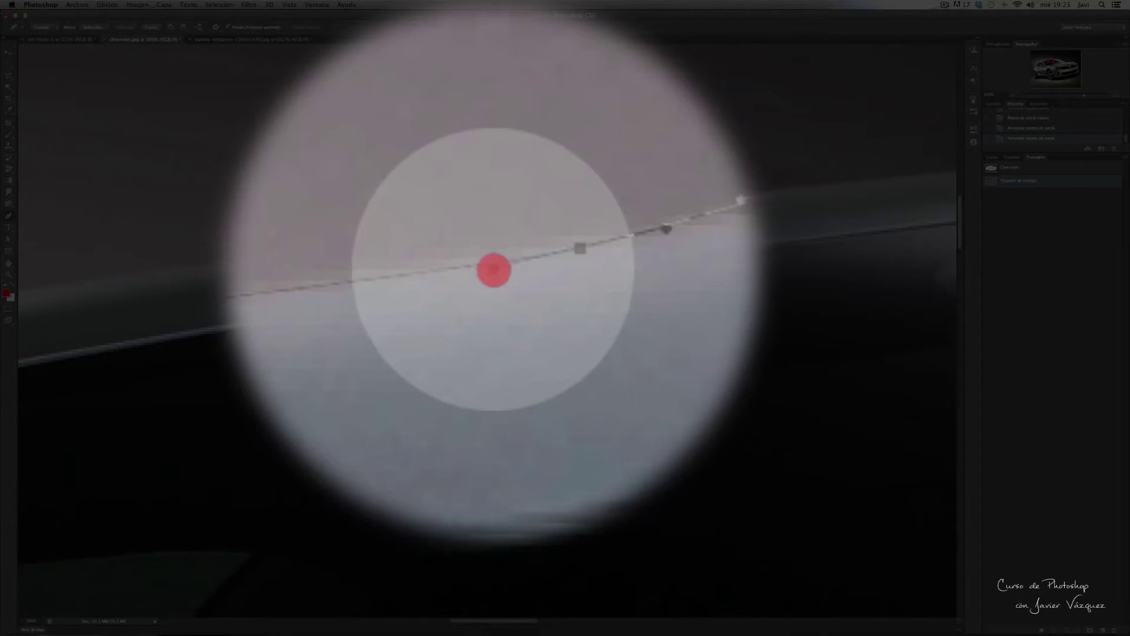
pyautogui.moveTo(493, 270); pyautogui.dragTo(571, 270)
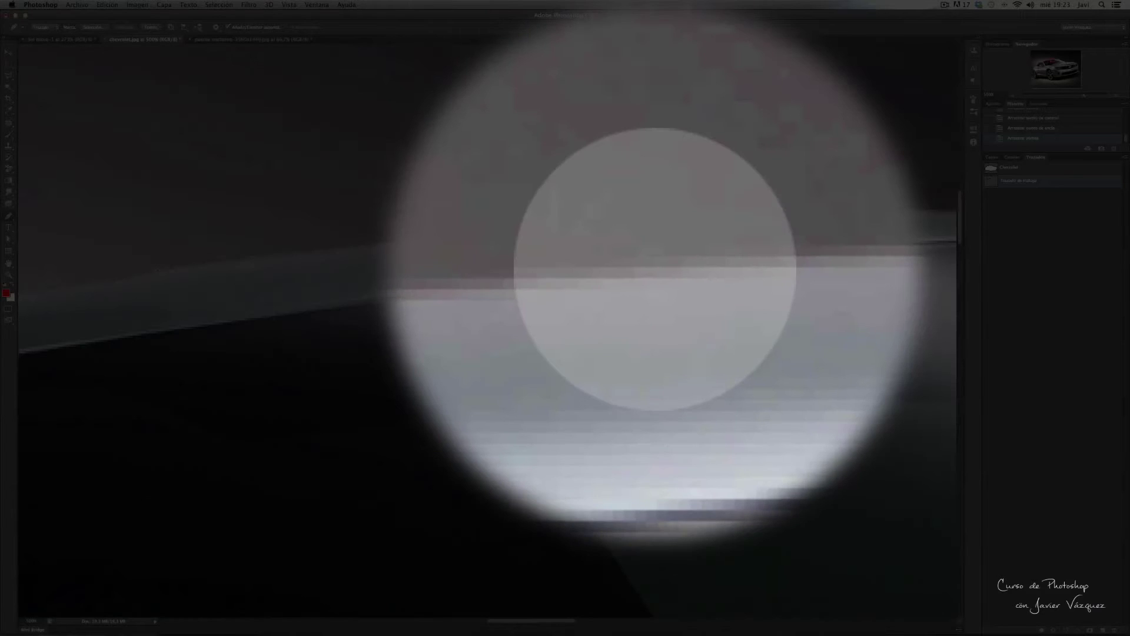
pyautogui.moveTo(656, 265); pyautogui.dragTo(684, 271)
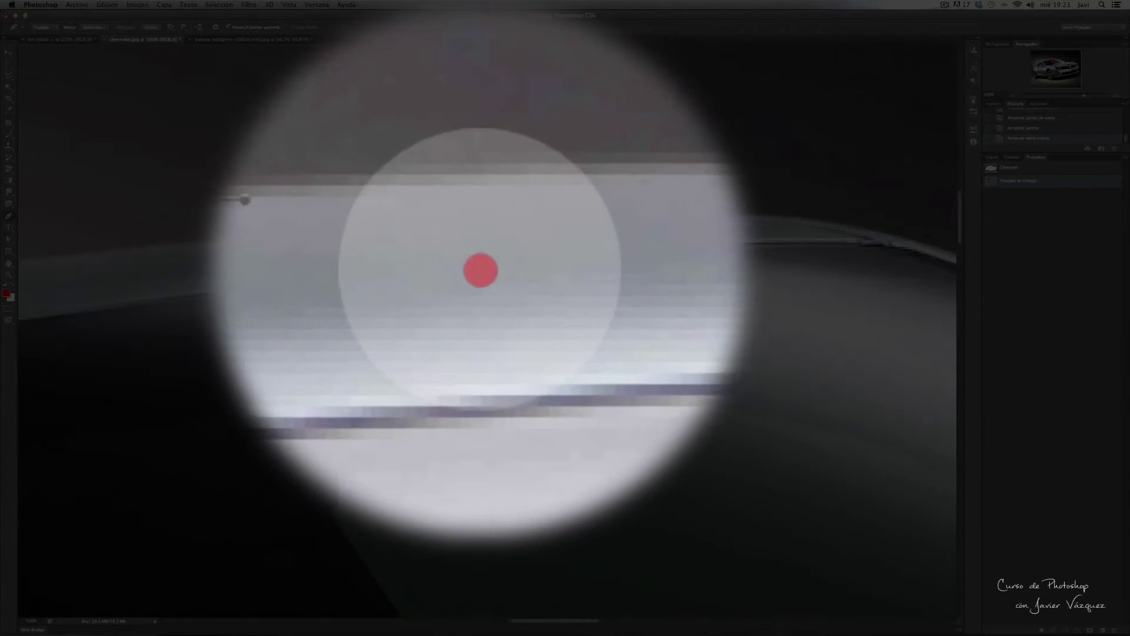
pyautogui.moveTo(683, 270); pyautogui.dragTo(490, 268)
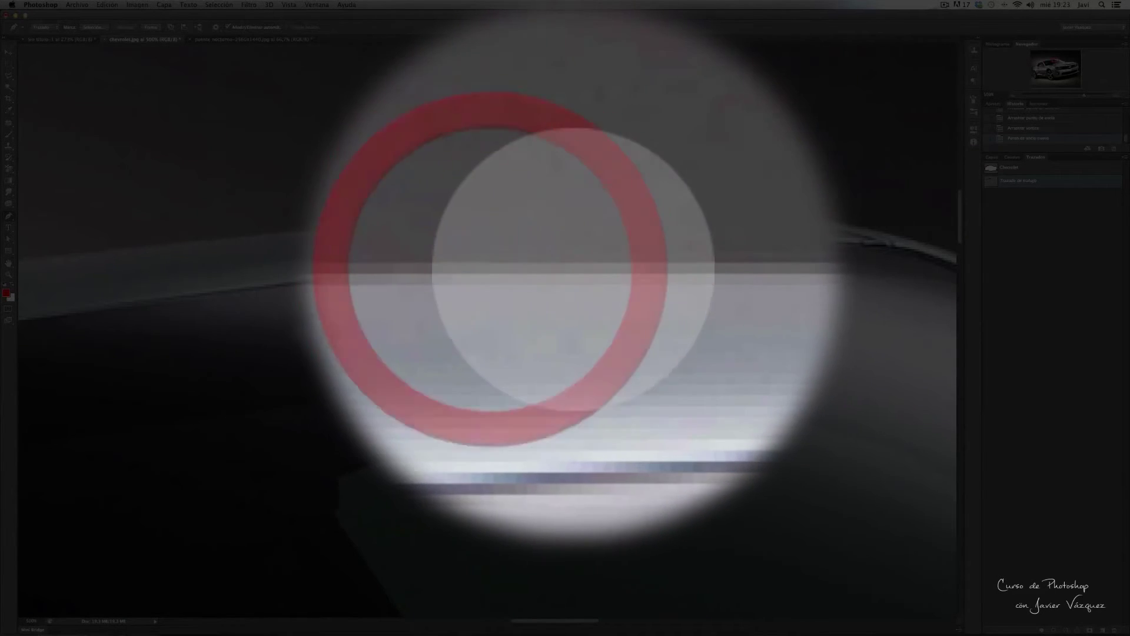
pyautogui.moveTo(580, 268); pyautogui.dragTo(610, 267)
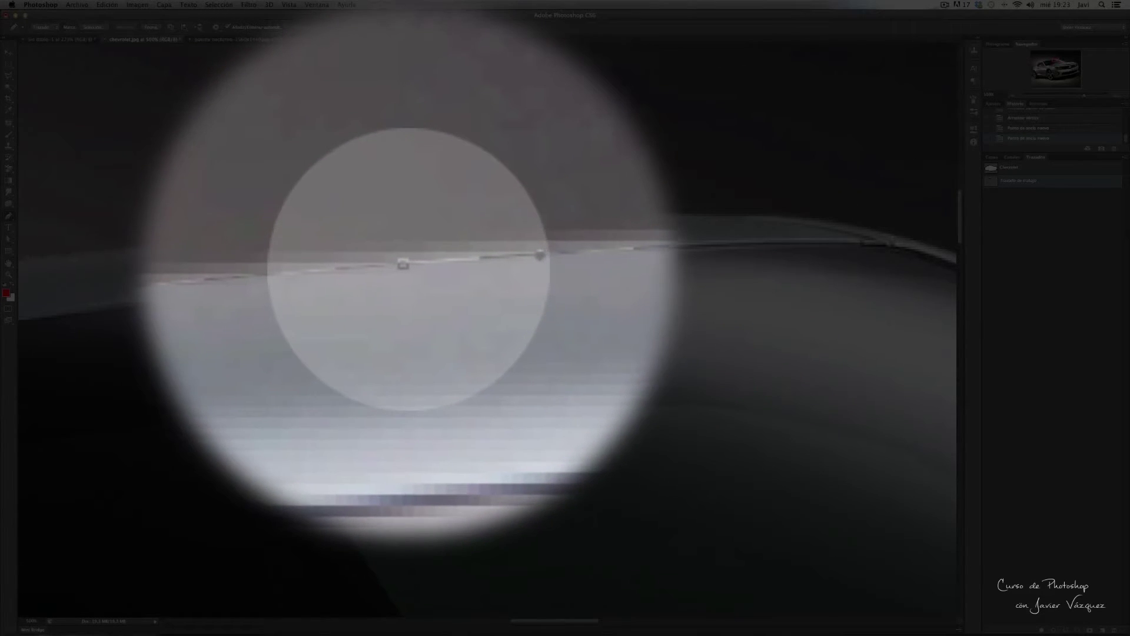
# Add and raise a new edge anchor, then extend the path with further curved roof anchors
pyautogui.click(407, 268)
pyautogui.click(408, 270)
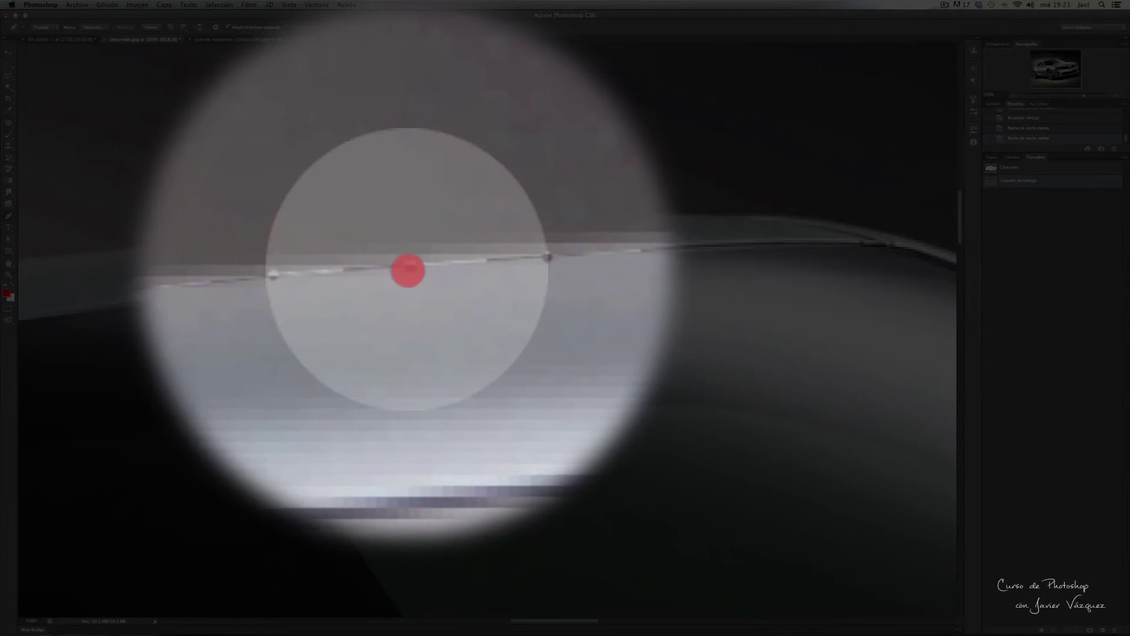
pyautogui.moveTo(408, 269); pyautogui.dragTo(413, 260)
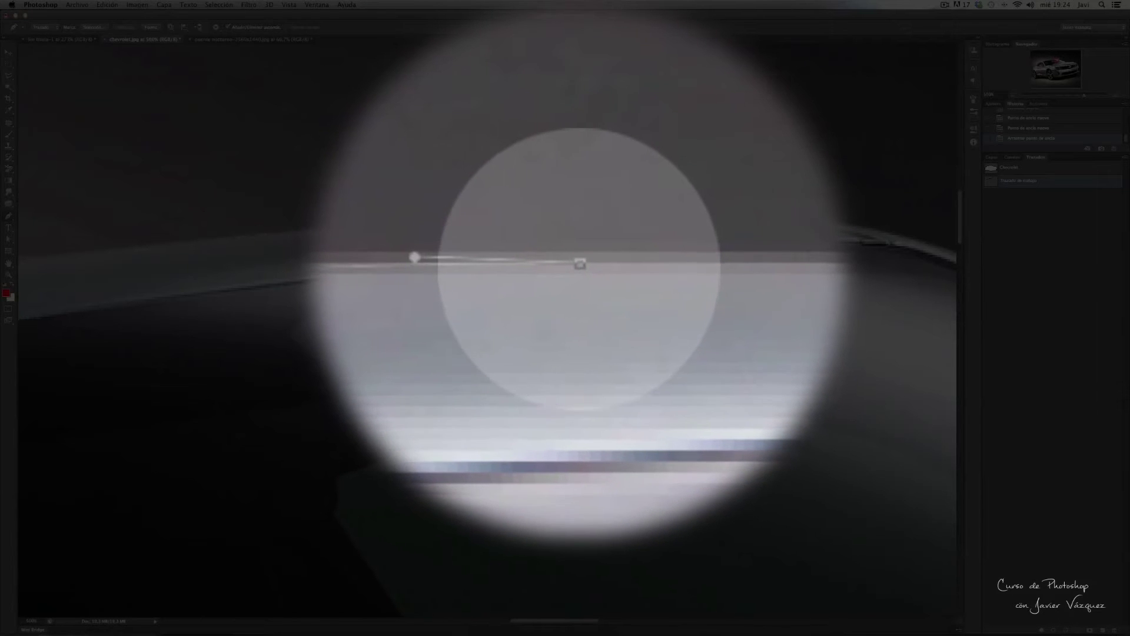
pyautogui.moveTo(582, 271); pyautogui.dragTo(739, 282)
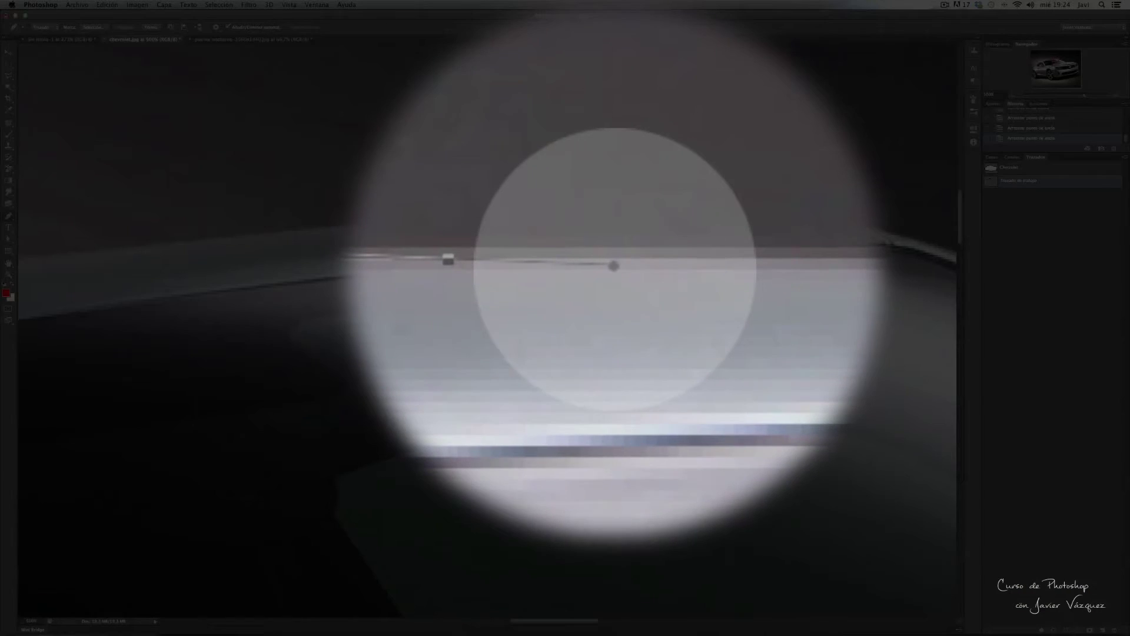
pyautogui.click(620, 263)
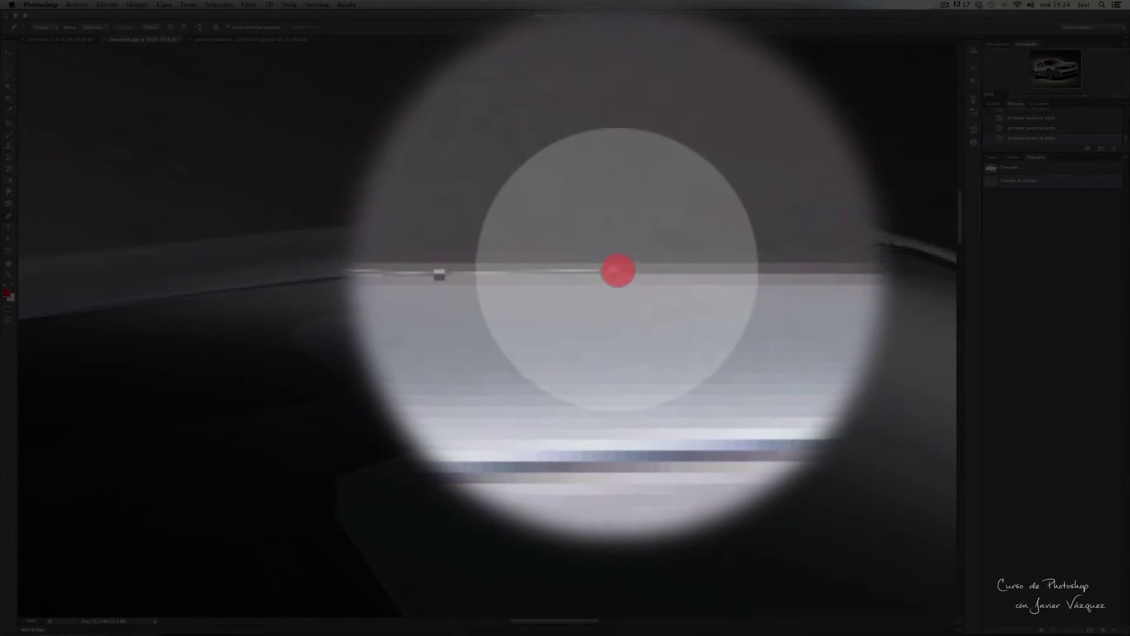
pyautogui.moveTo(744, 267); pyautogui.dragTo(757, 268)
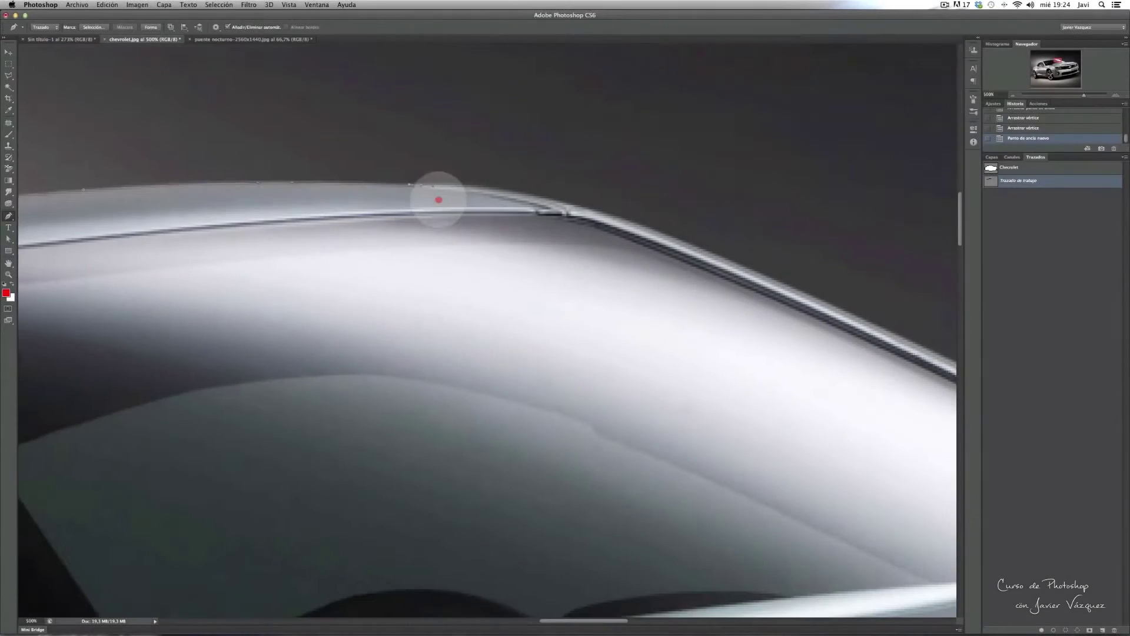
# Place curved anchors where the roof meets the pillar and fine-tune their curves
pyautogui.moveTo(663, 233); pyautogui.dragTo(766, 277)
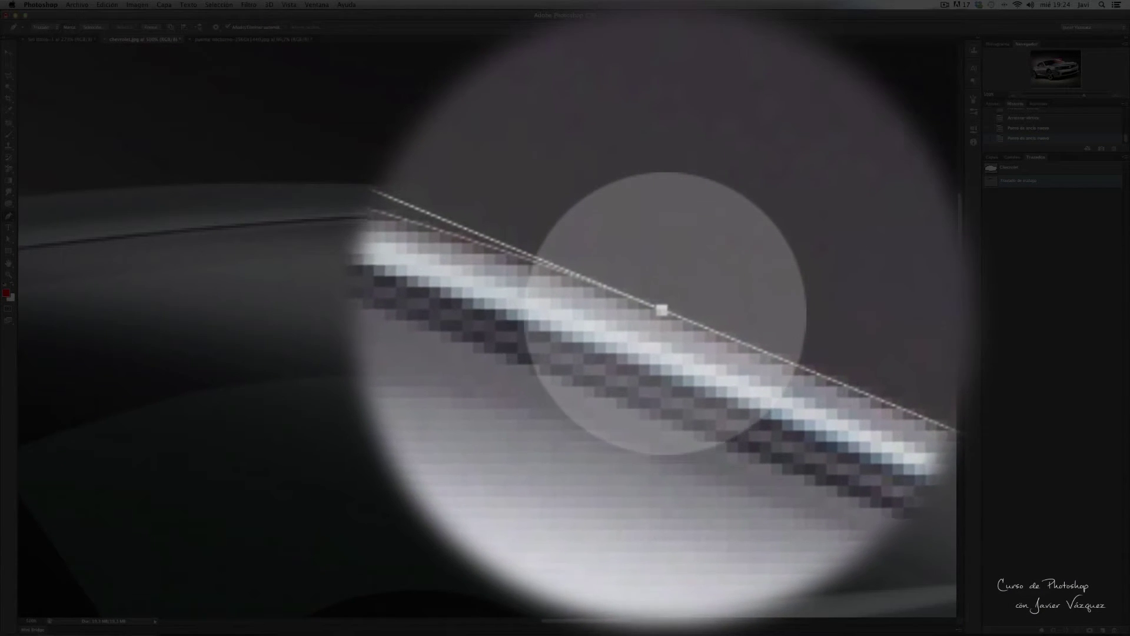
pyautogui.moveTo(662, 309); pyautogui.dragTo(655, 316)
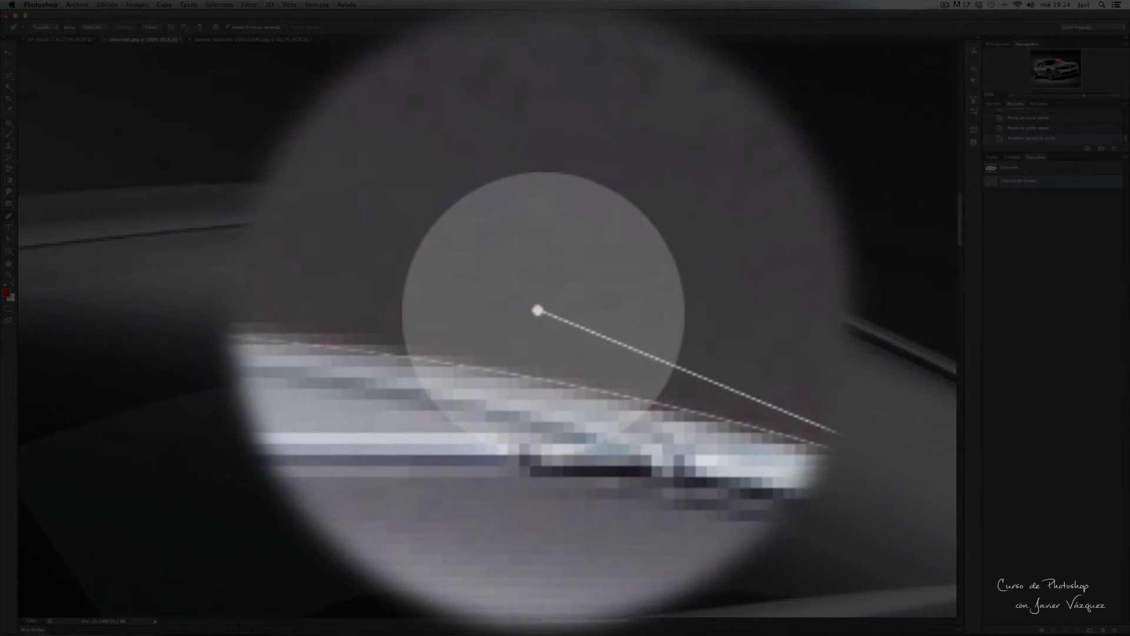
pyautogui.click(543, 313)
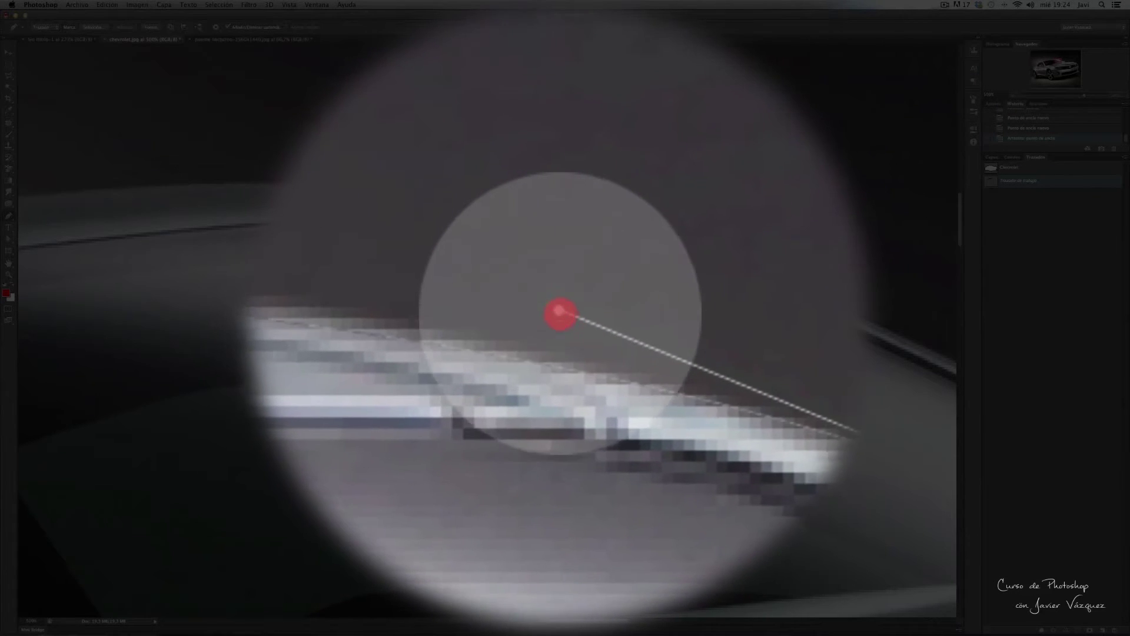
pyautogui.moveTo(543, 314); pyautogui.dragTo(518, 313)
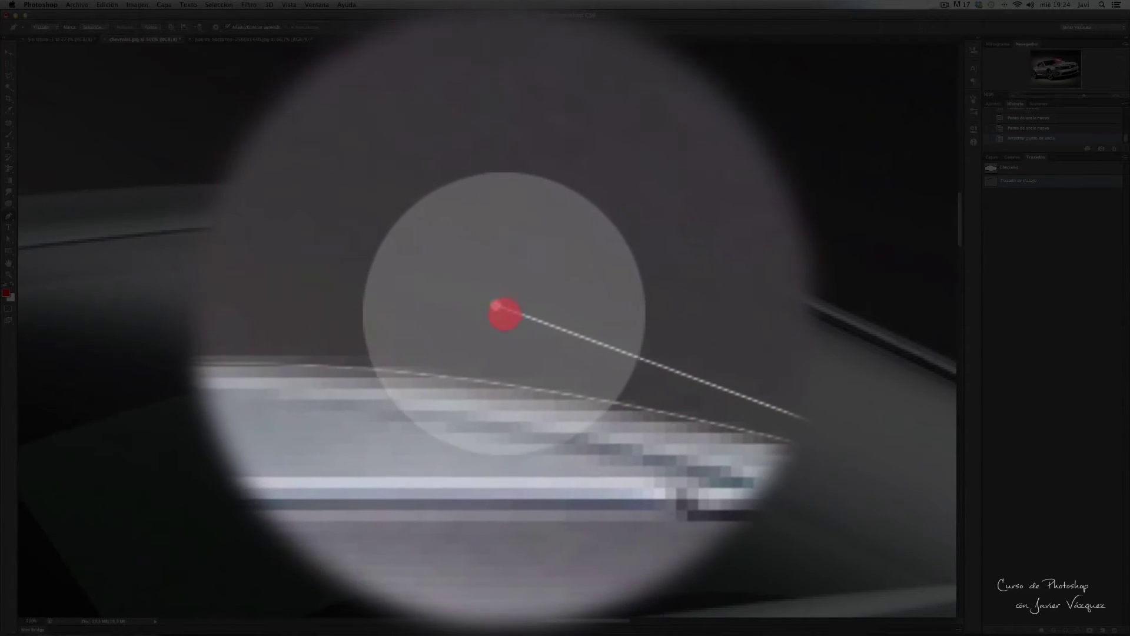
pyautogui.moveTo(518, 313); pyautogui.dragTo(524, 315)
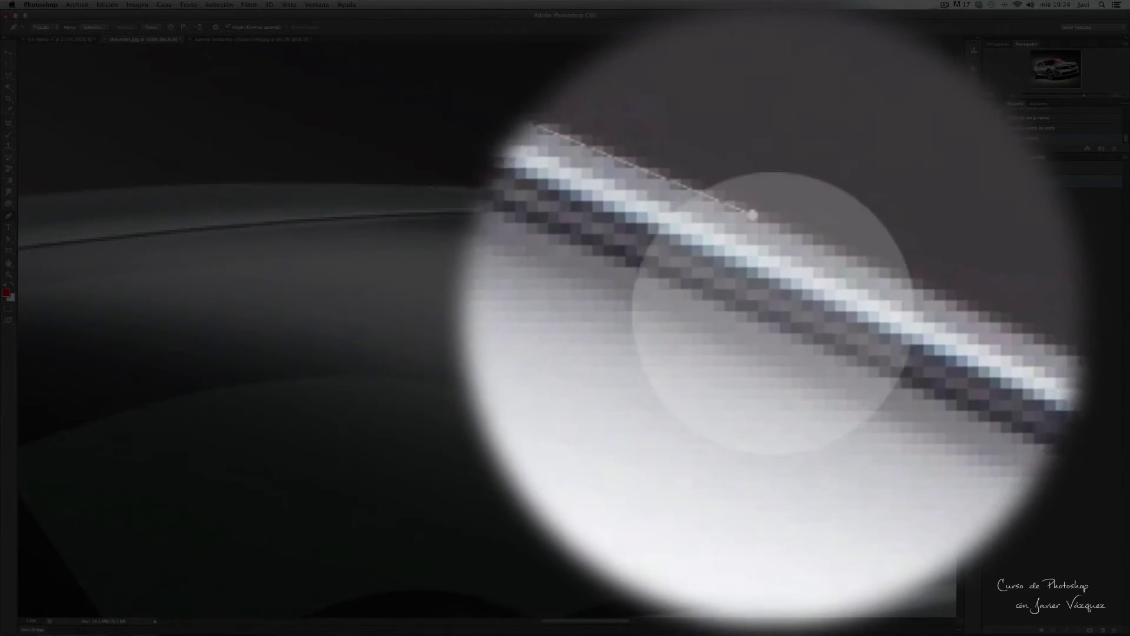
# Add anchors further down the pillar edge to near the mirror, adjusting one to hug the edge
pyautogui.moveTo(817, 318)
pyautogui.mouseDown()
pyautogui.moveTo(432, 315)
pyautogui.moveTo(611, 271)
pyautogui.mouseUp()
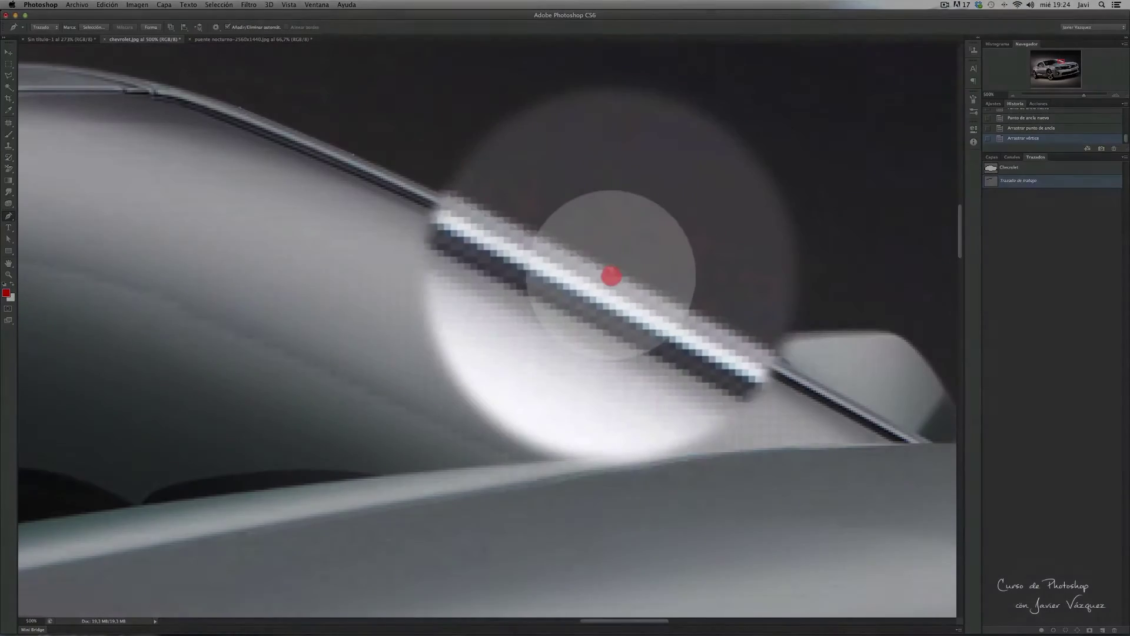
pyautogui.click(611, 275)
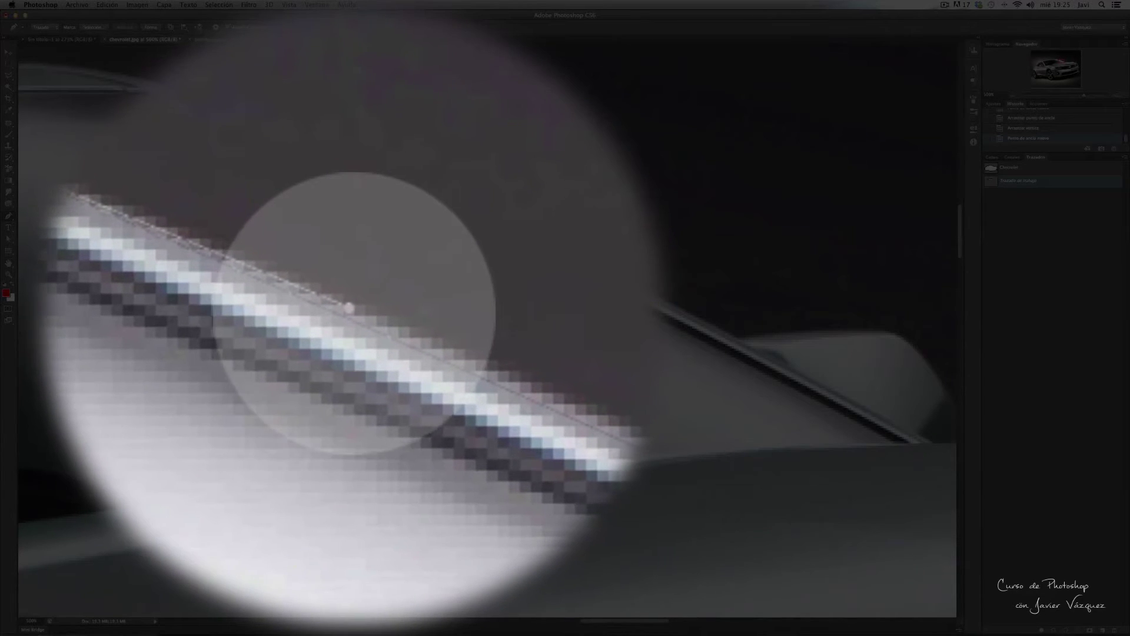
pyautogui.click(355, 310)
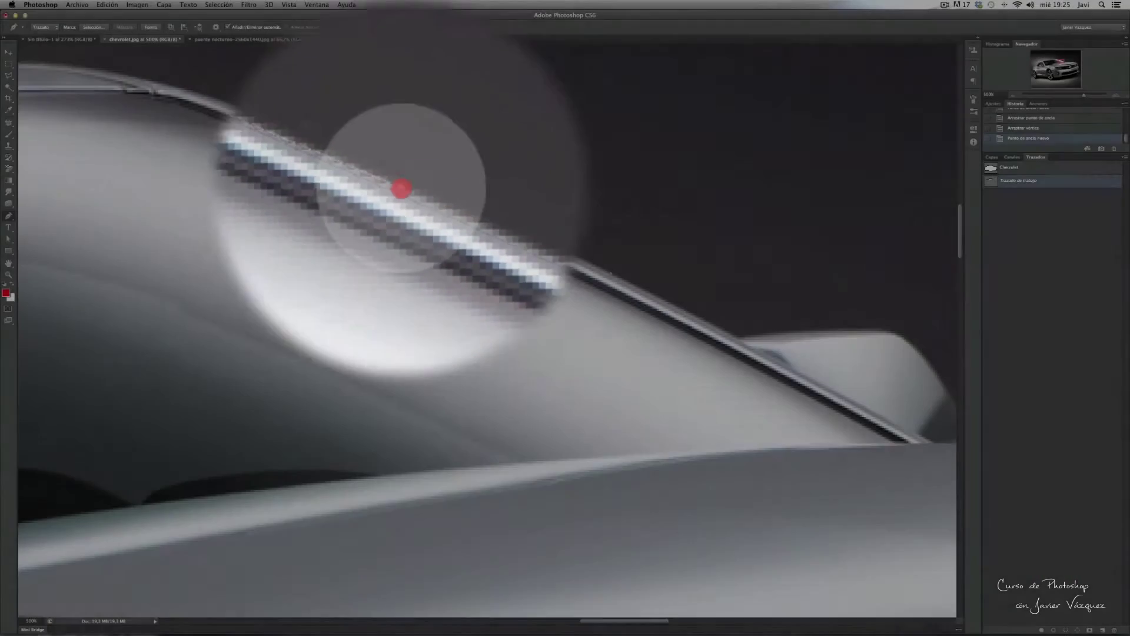
pyautogui.moveTo(404, 186); pyautogui.dragTo(402, 175)
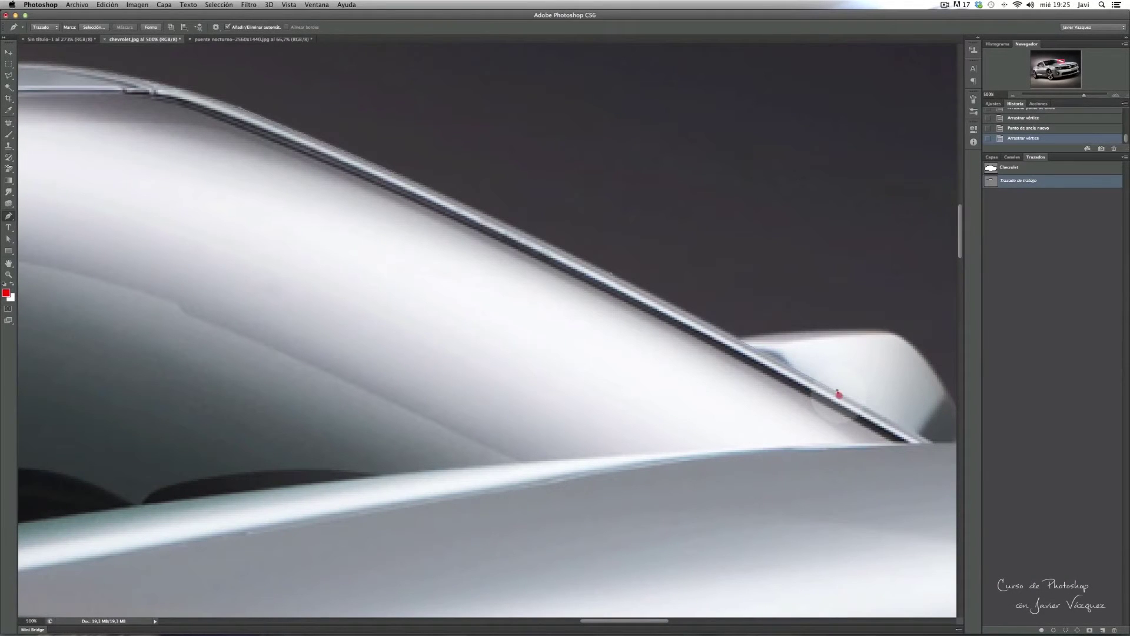
pyautogui.click(867, 409)
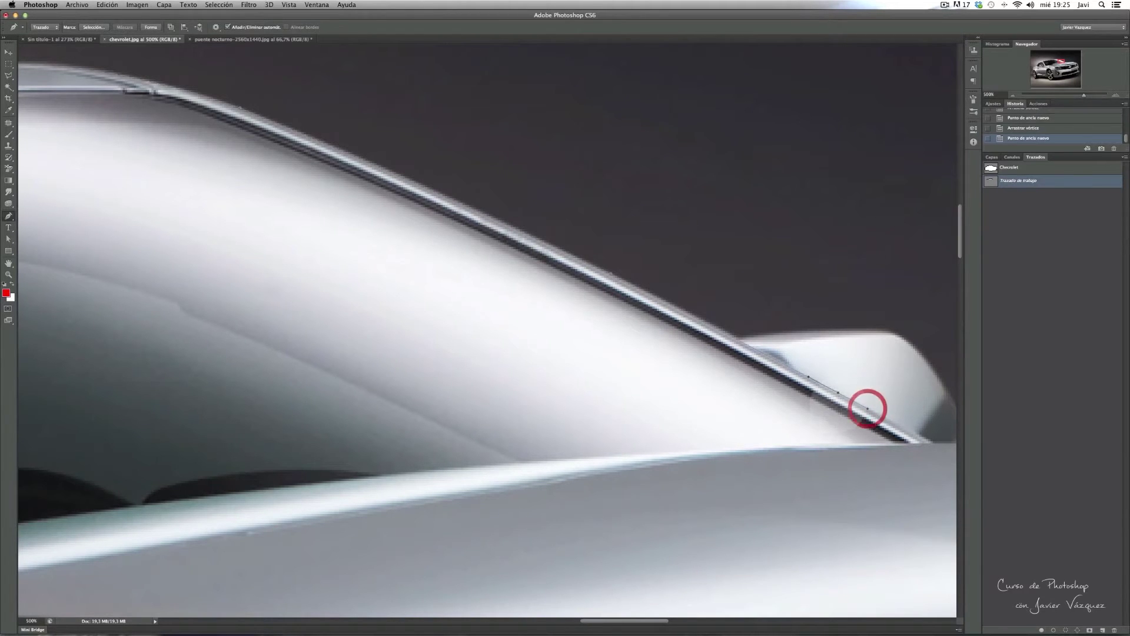
pyautogui.hscroll(10, 633, 351)
pyautogui.scroll(-5, 633, 351)
# Reposition the middle pillar anchor, add a curved corner anchor, then undo the last three edits
pyautogui.scroll(5, 447, 300)
pyautogui.hscroll(-5, 430, 321)
pyautogui.hscroll(-2, 351, 299)
pyautogui.scroll(2, 351, 299)
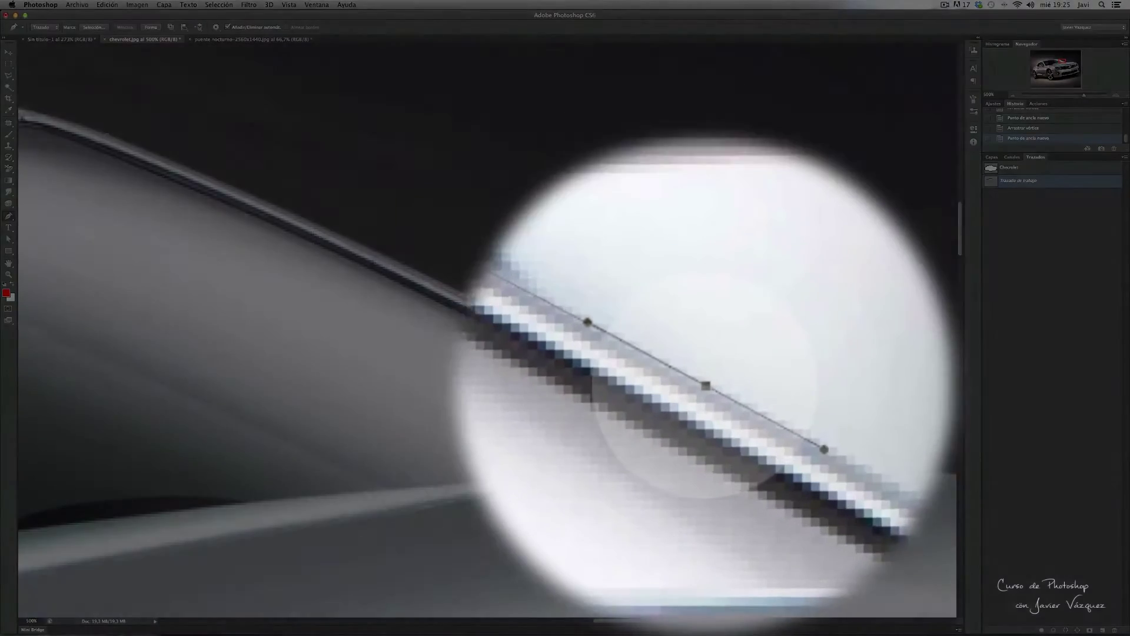
pyautogui.click(705, 419)
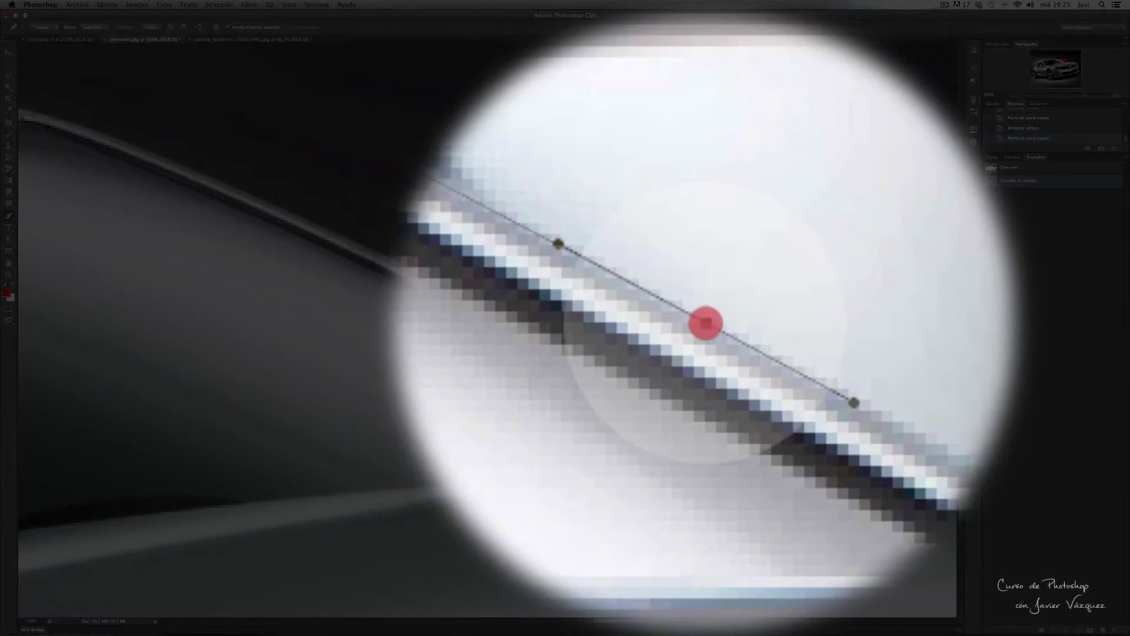
pyautogui.moveTo(704, 323); pyautogui.dragTo(709, 317)
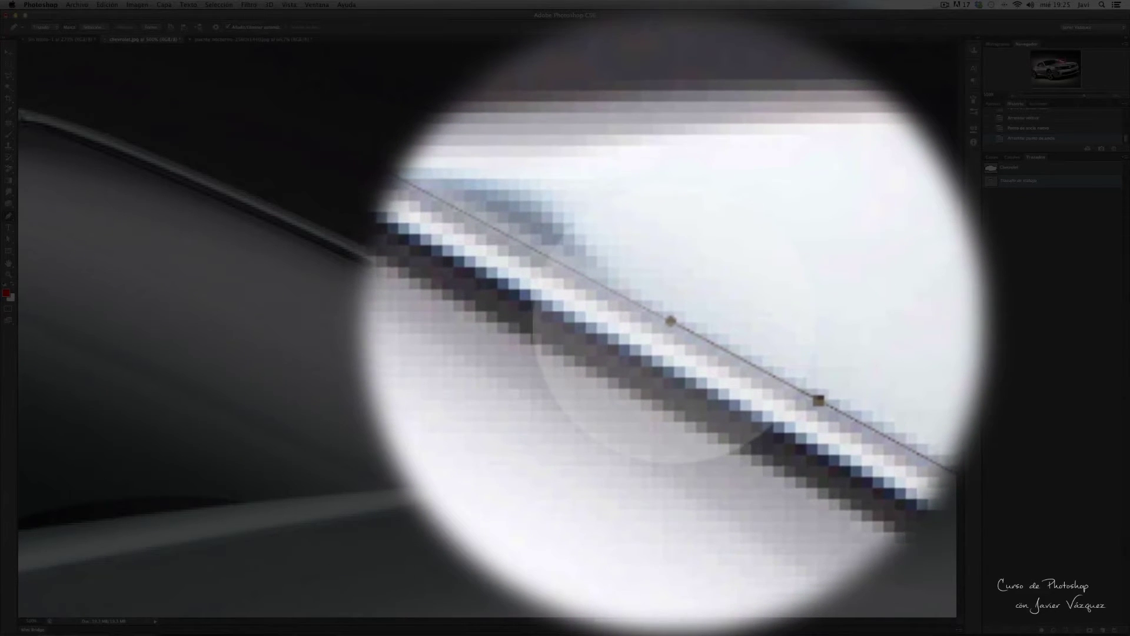
pyautogui.click(673, 323)
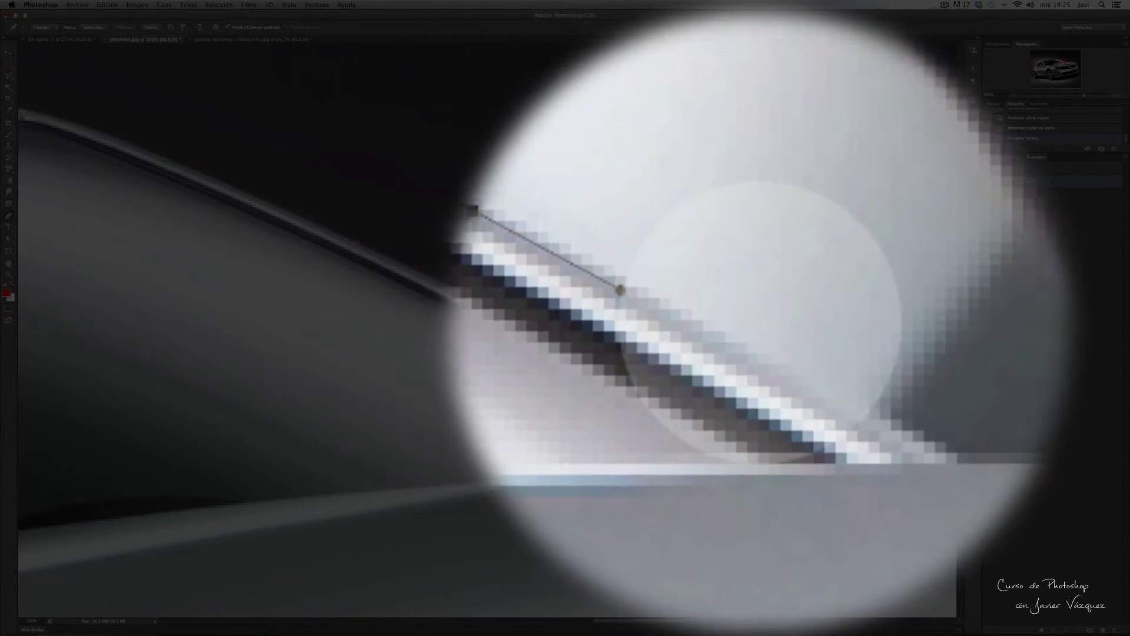
pyautogui.moveTo(565, 322); pyautogui.dragTo(480, 314)
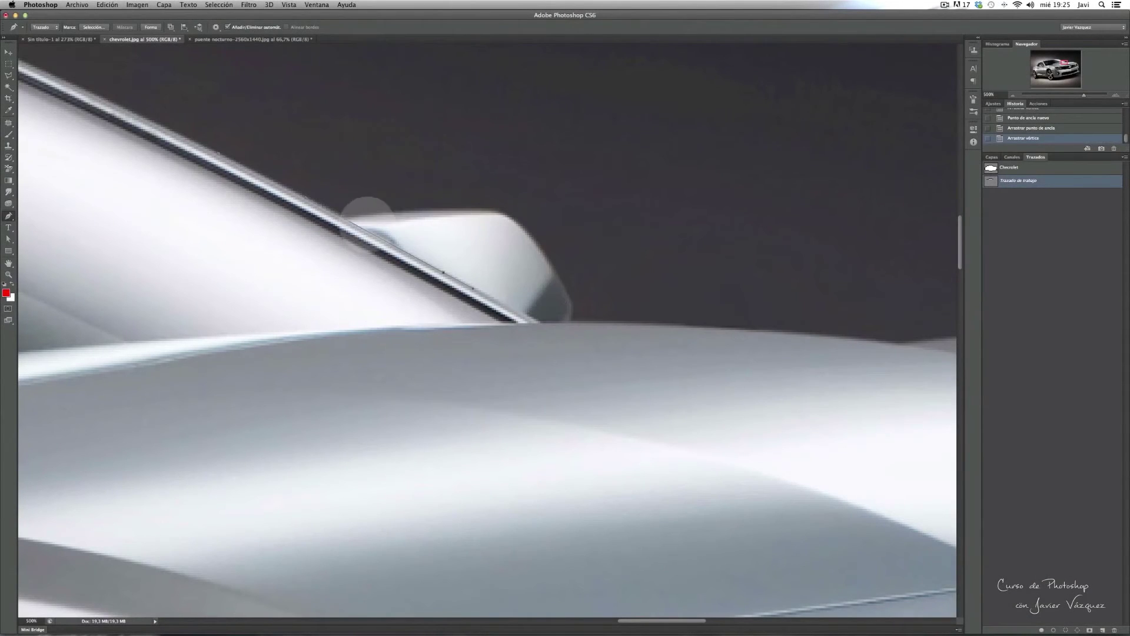
pyautogui.hotkey('ctrl', 'alt', 'z')
pyautogui.hotkey('ctrl', 'alt', 'z')
pyautogui.hotkey('ctrl', 'alt', 'z')
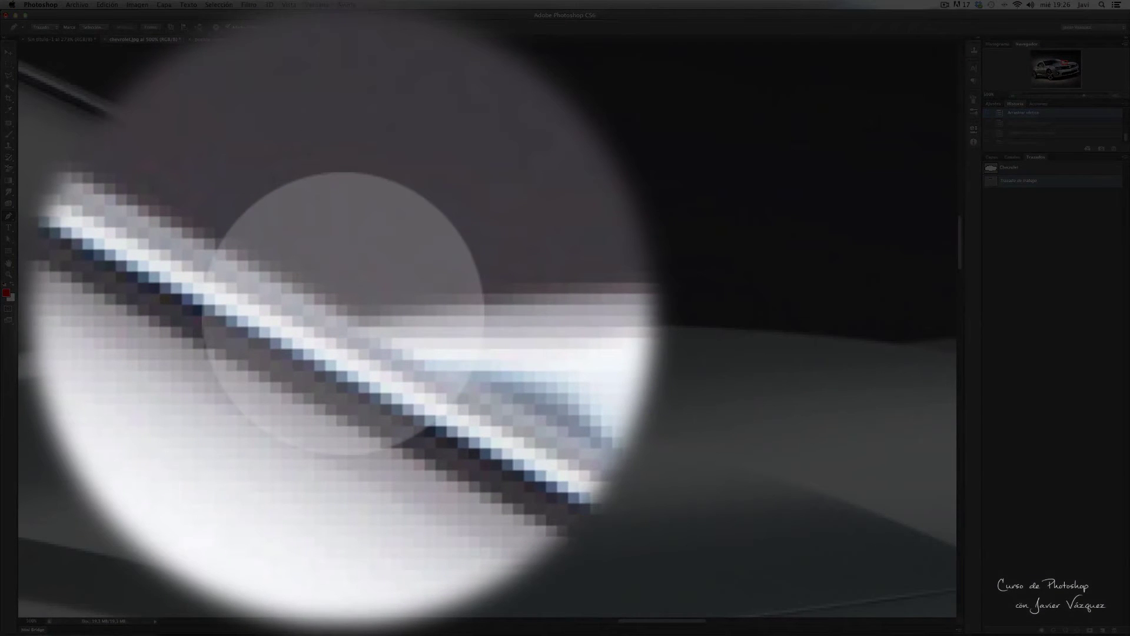
# Redraw a curved anchor near the mirror, adjust the pillar anchor, and undo a misplaced point
pyautogui.moveTo(341, 313); pyautogui.dragTo(347, 314)
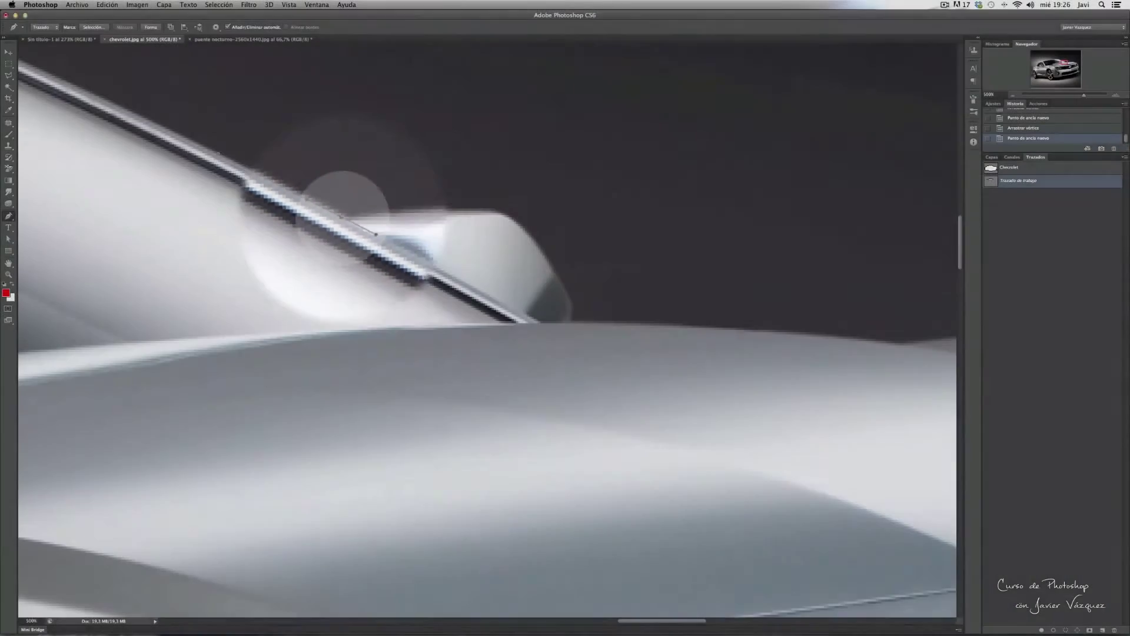
pyautogui.click(343, 218)
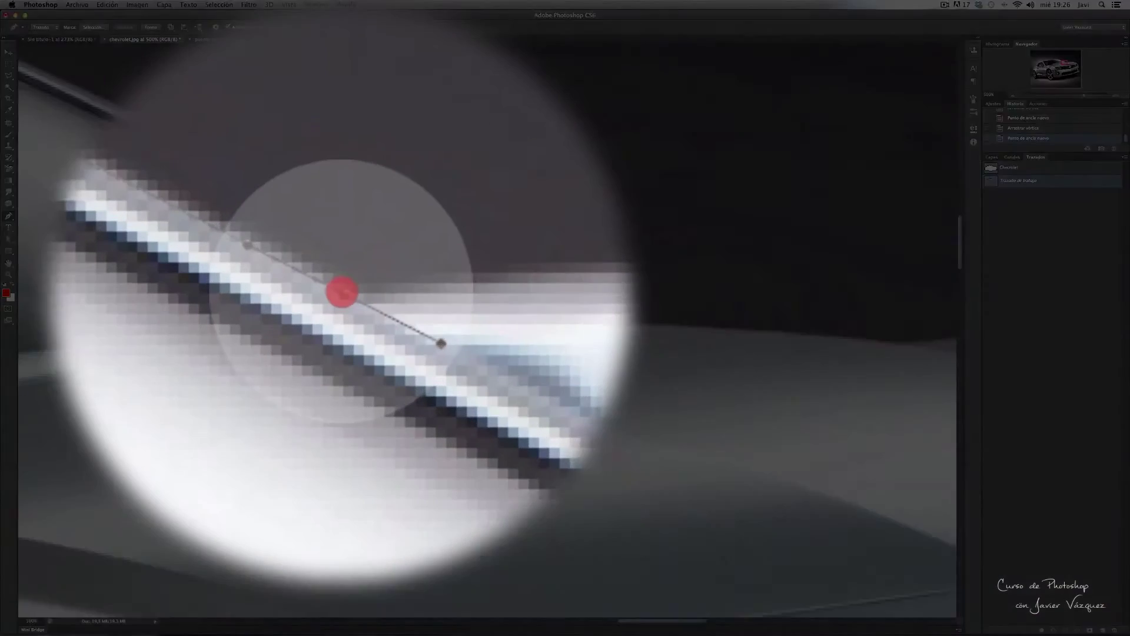
pyautogui.moveTo(342, 219); pyautogui.dragTo(346, 222)
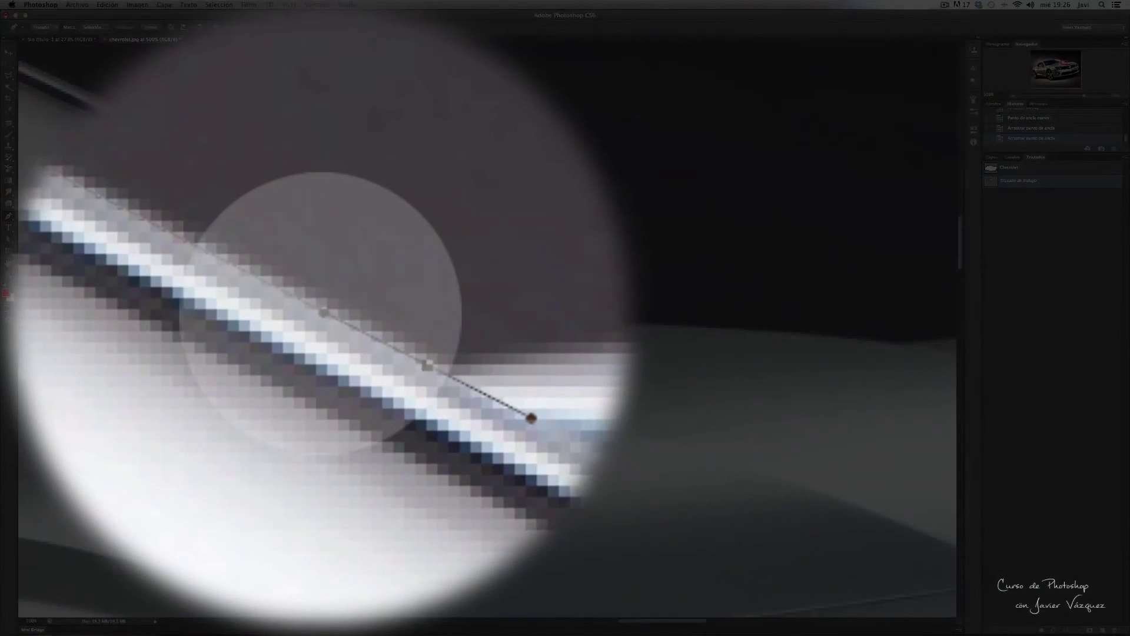
pyautogui.click(318, 313)
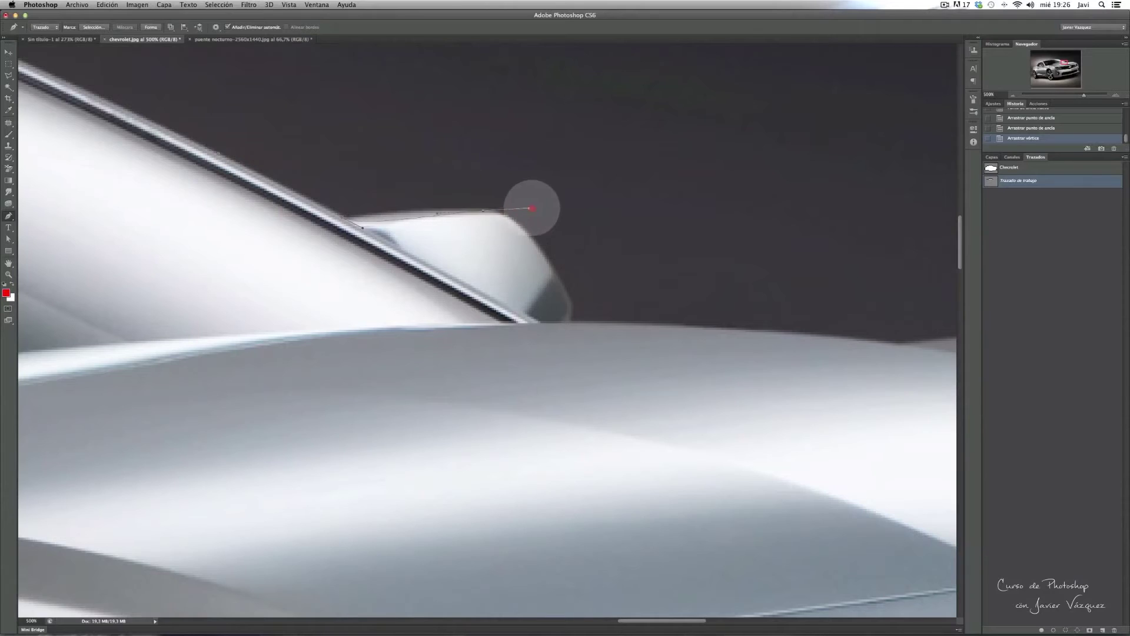
pyautogui.moveTo(533, 208); pyautogui.dragTo(549, 229)
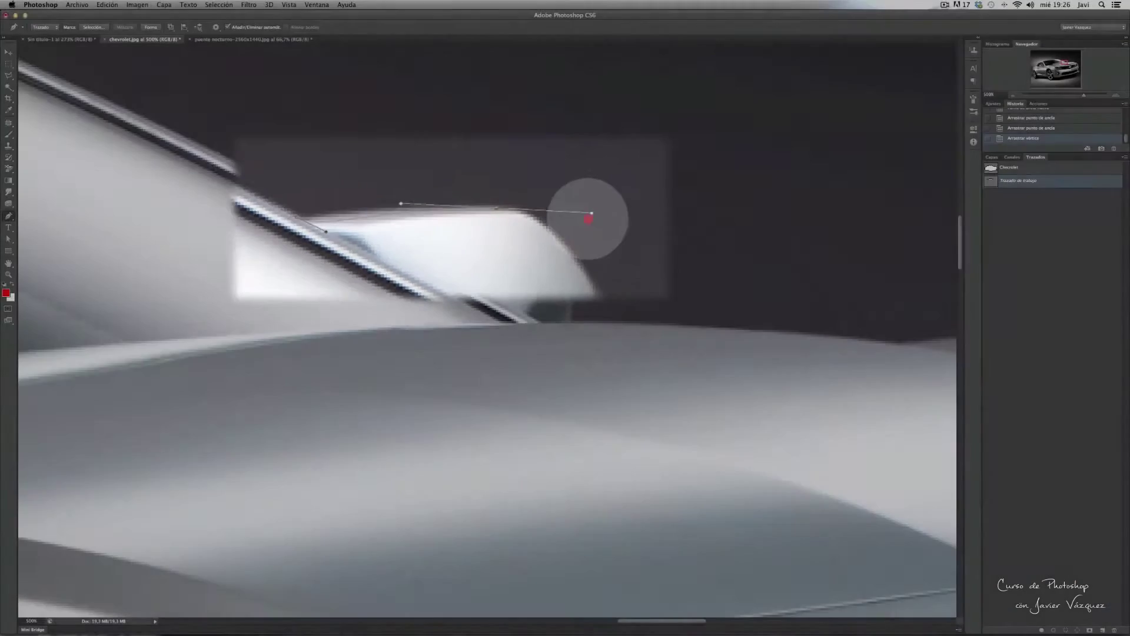
pyautogui.moveTo(672, 241); pyautogui.dragTo(575, 211)
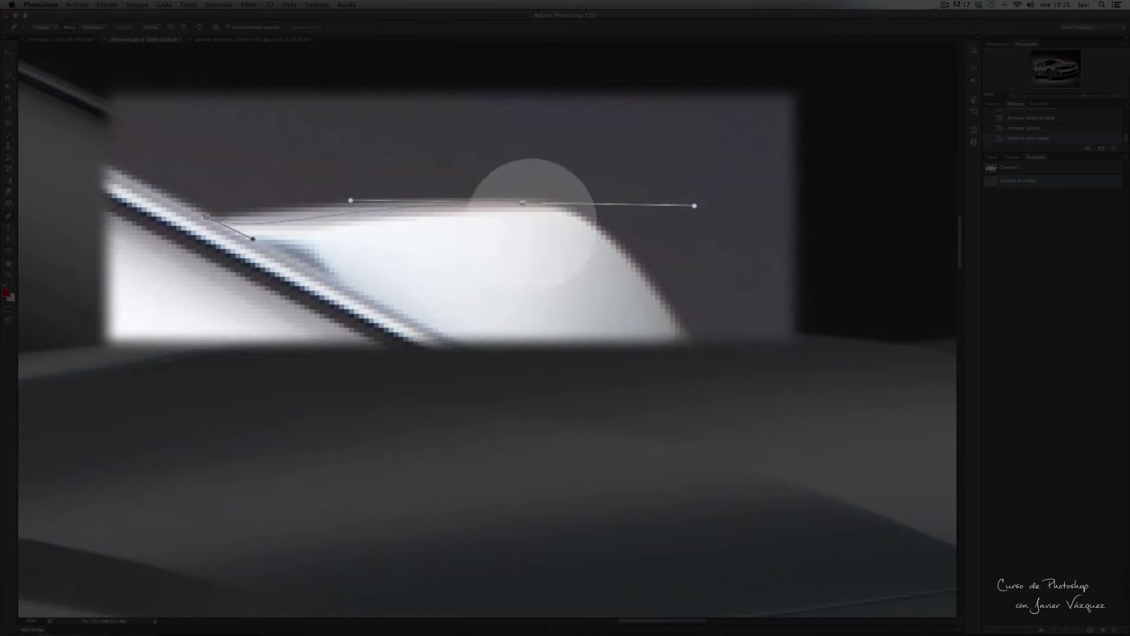
pyautogui.hotkey('ctrl', 'z')
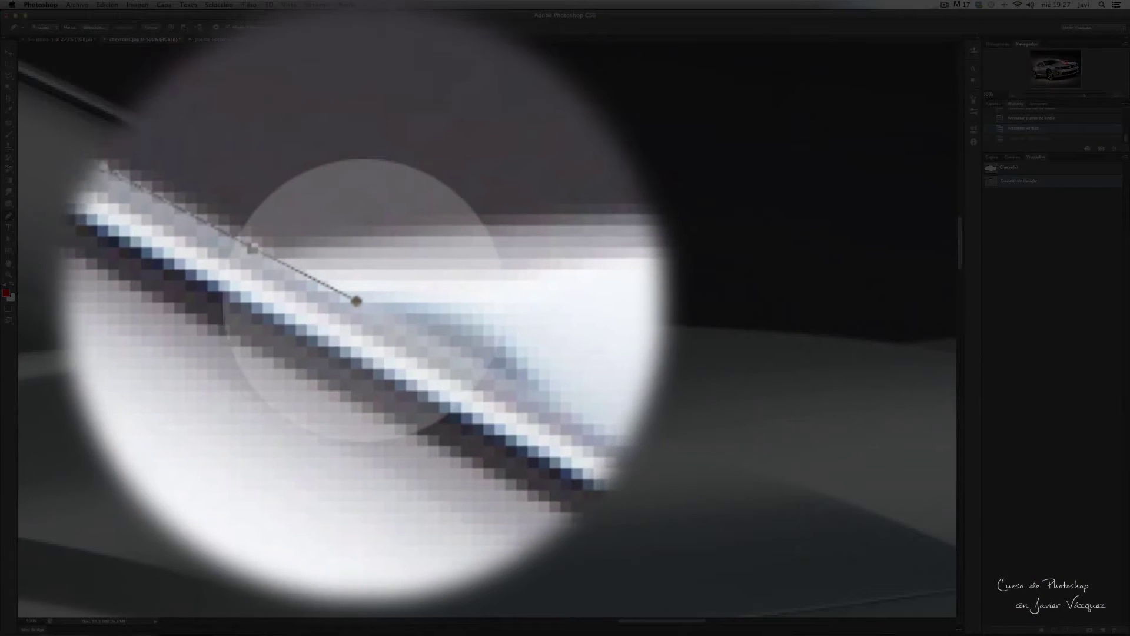
# Reposition the end anchor and add curved anchors around the mirror's outer edge to its base
pyautogui.click(364, 227)
pyautogui.moveTo(363, 301); pyautogui.dragTo(381, 302)
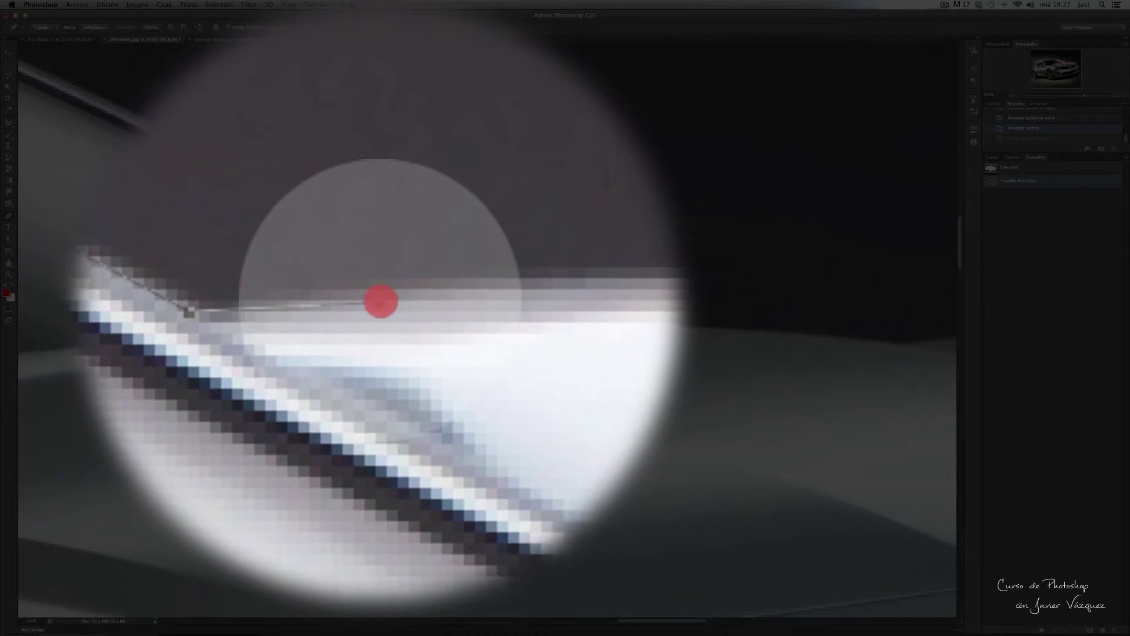
pyautogui.moveTo(381, 301); pyautogui.dragTo(380, 302)
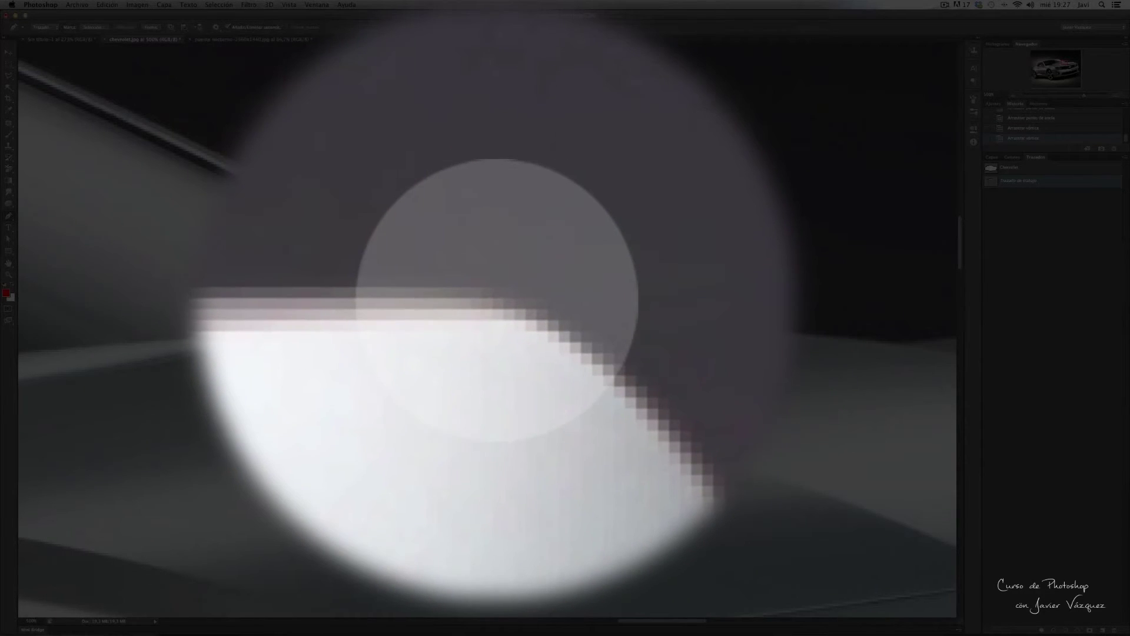
pyautogui.moveTo(497, 303); pyautogui.dragTo(501, 301)
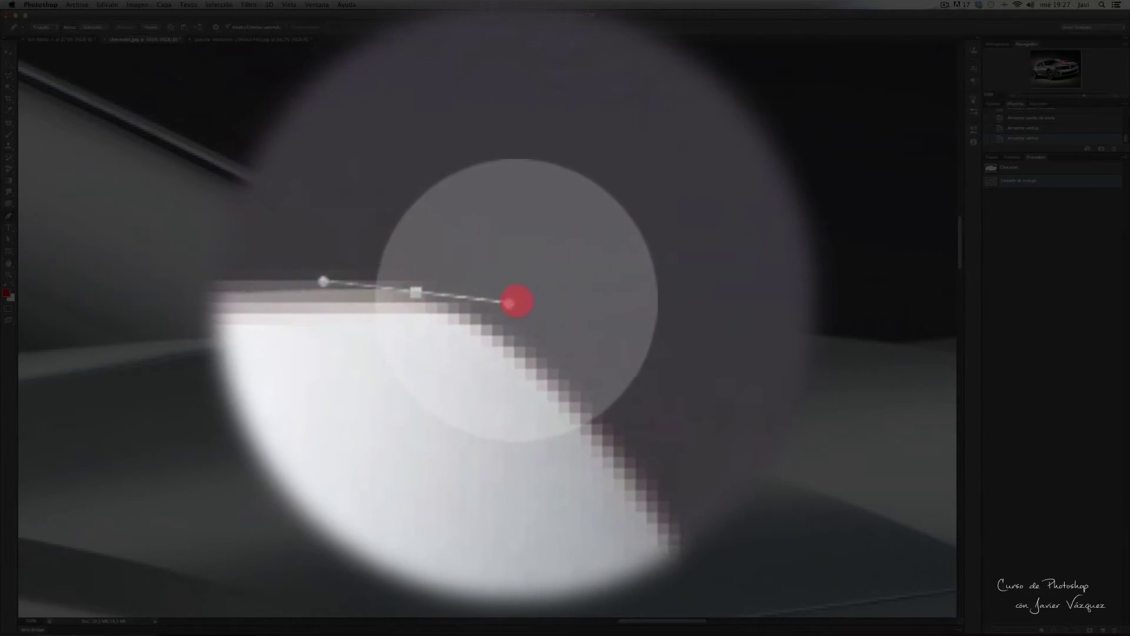
pyautogui.moveTo(501, 301)
pyautogui.mouseDown()
pyautogui.moveTo(526, 301)
pyautogui.moveTo(525, 214)
pyautogui.mouseUp()
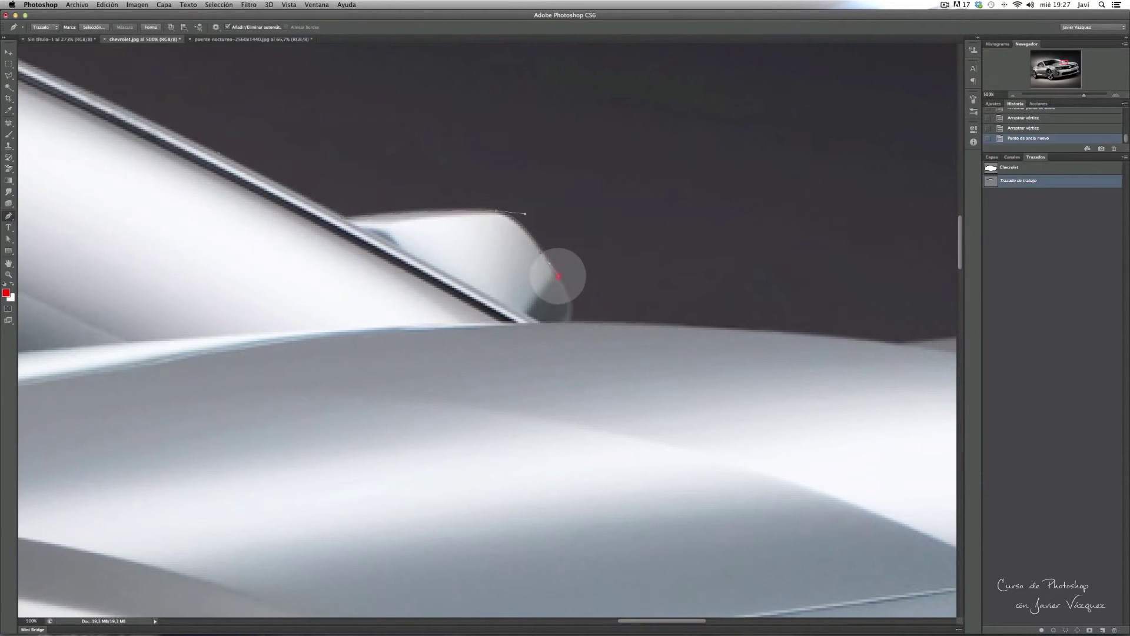
pyautogui.click(558, 278)
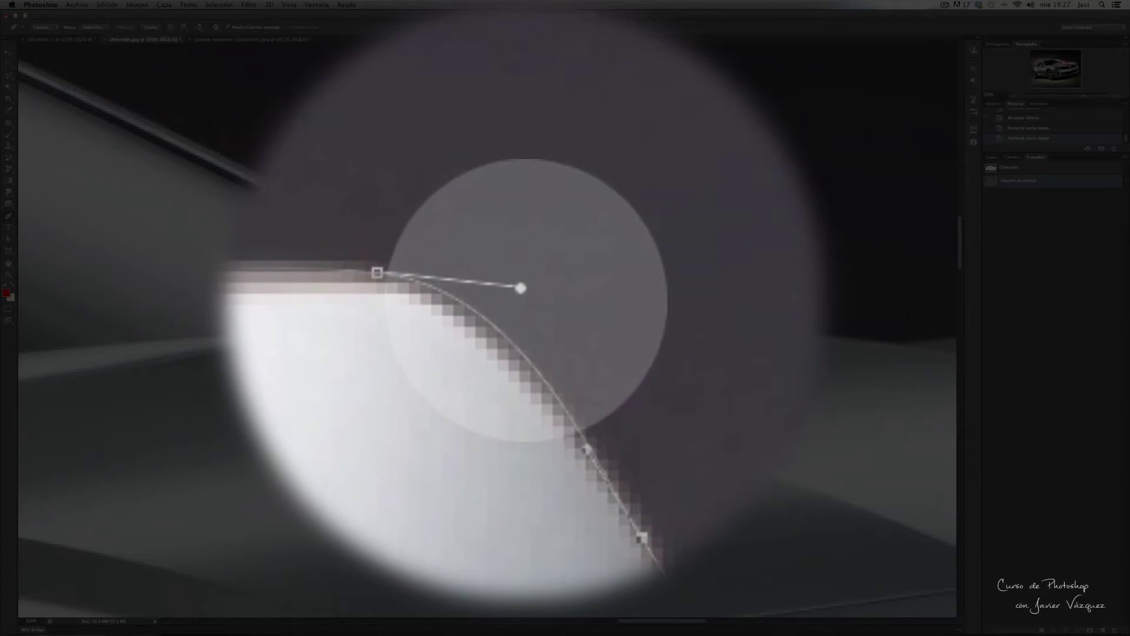
pyautogui.moveTo(524, 294); pyautogui.dragTo(521, 302)
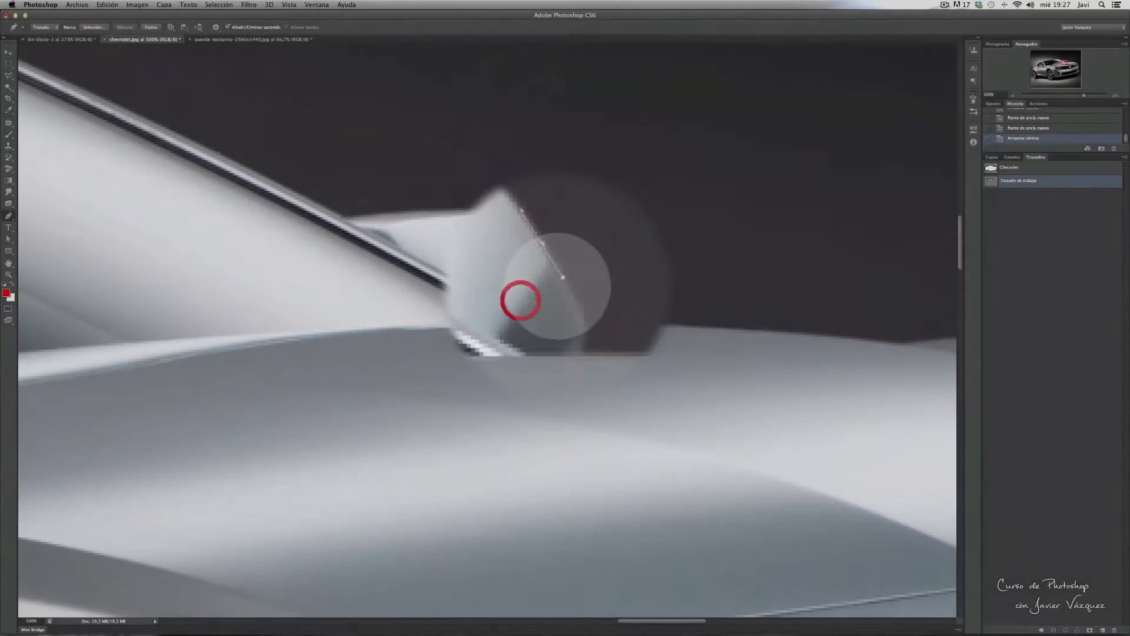
pyautogui.moveTo(521, 301); pyautogui.dragTo(574, 321)
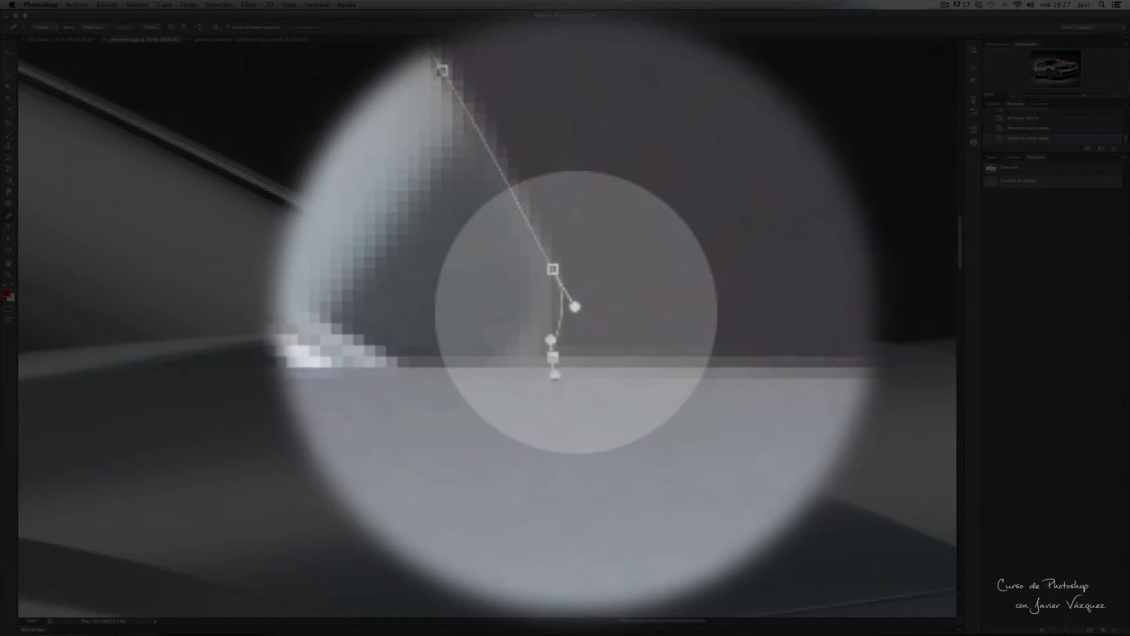
# Reshape the bottom anchor's handle and add anchors along the hood's top edge toward the front
pyautogui.moveTo(575, 306); pyautogui.dragTo(558, 314)
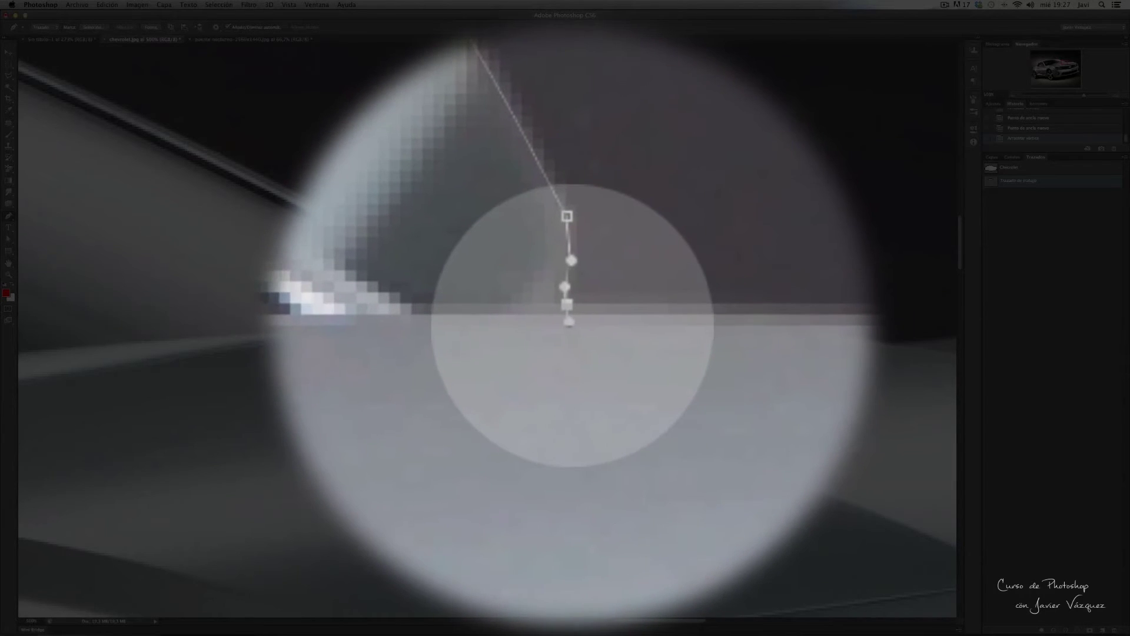
pyautogui.moveTo(573, 327); pyautogui.dragTo(588, 324)
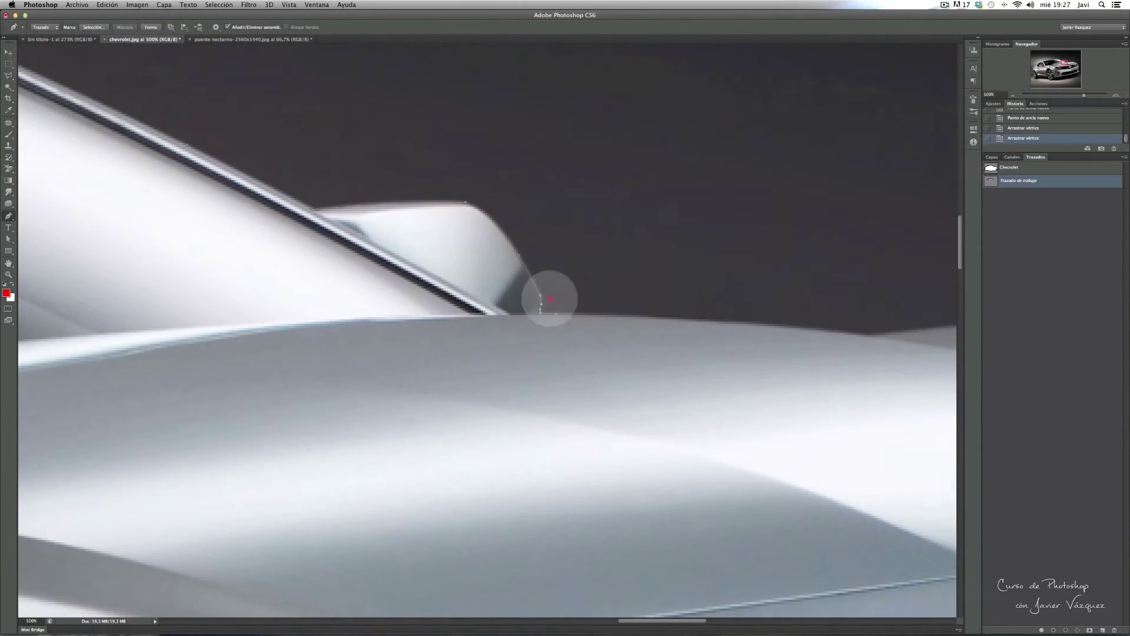
pyautogui.moveTo(618, 308); pyautogui.dragTo(397, 278)
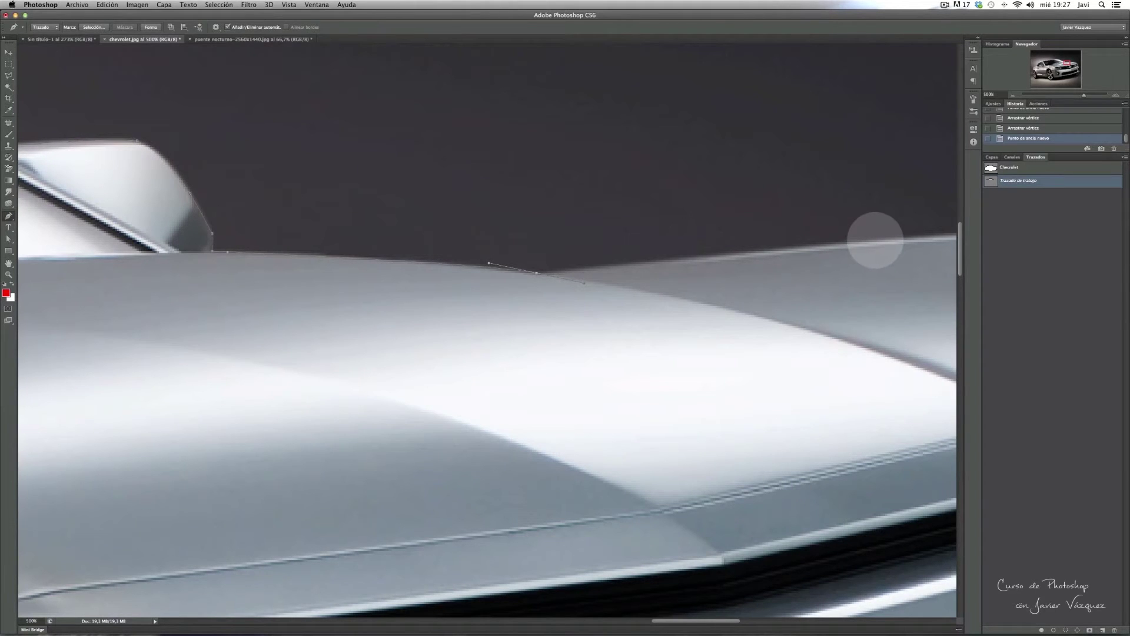
pyautogui.moveTo(891, 241); pyautogui.dragTo(923, 241)
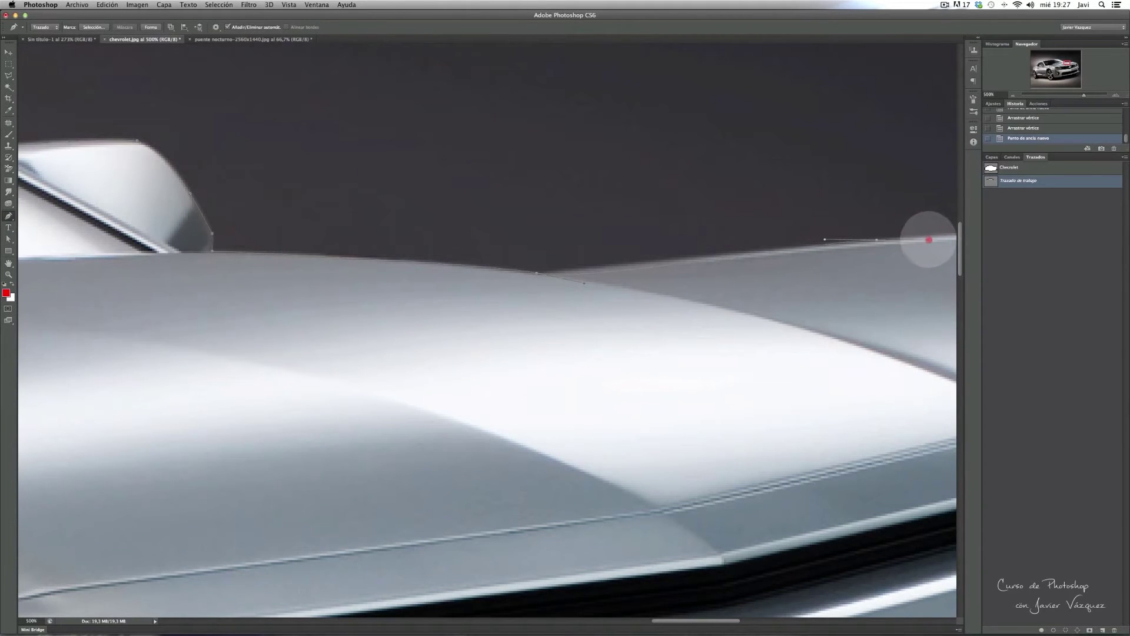
pyautogui.click(936, 236)
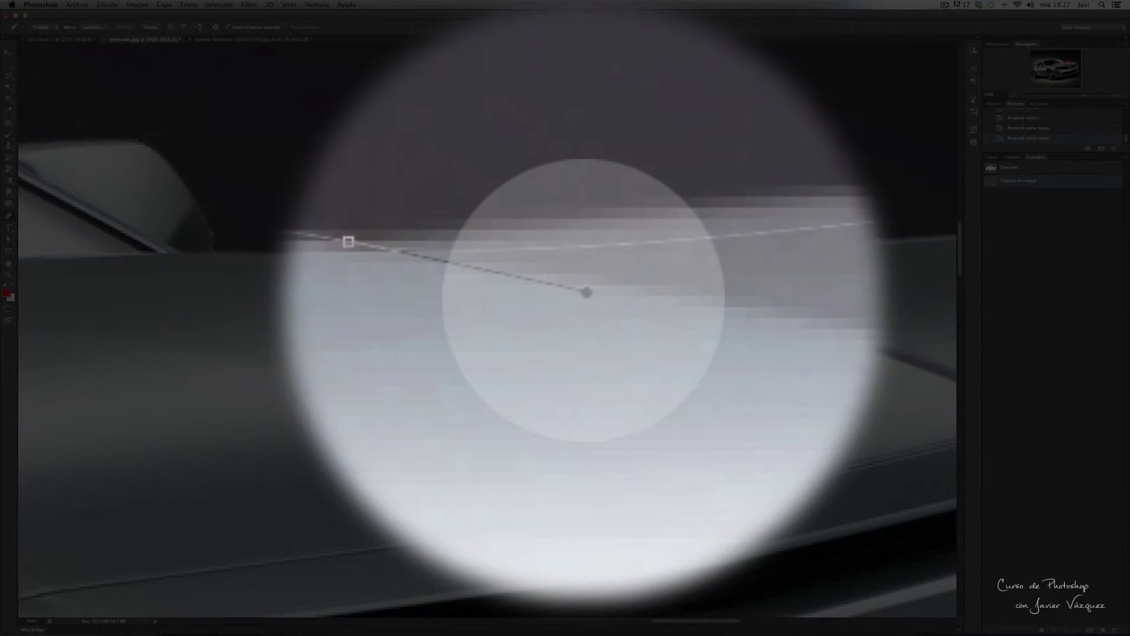
pyautogui.click(585, 302)
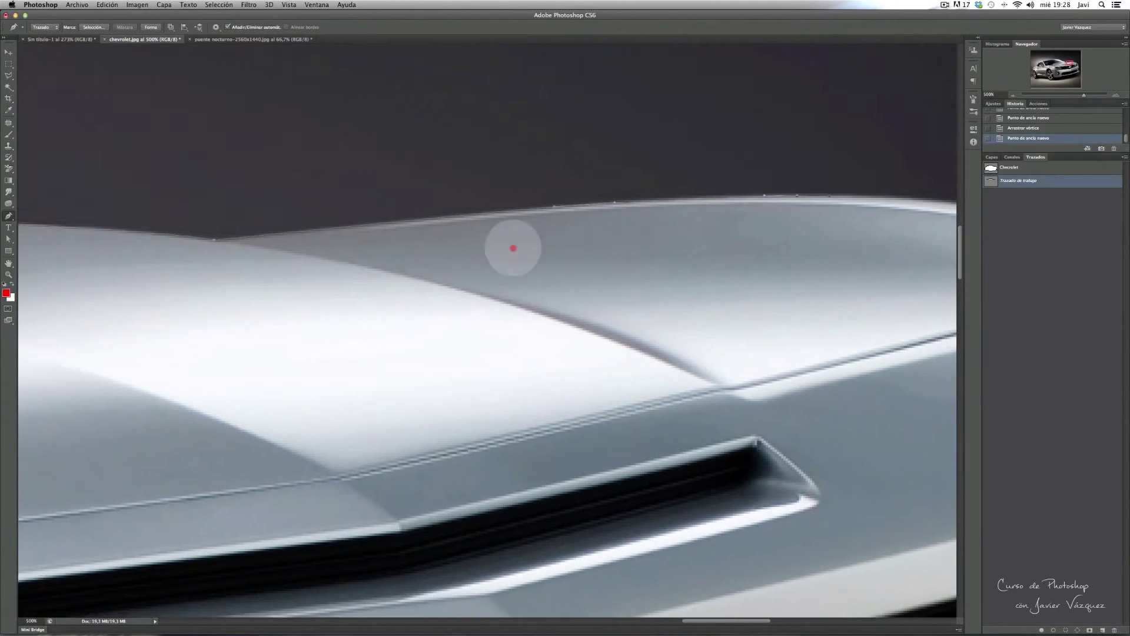
# Add anchors along the hood's upper edge and curve the path around its rounded front corner
pyautogui.hscroll(10, 512, 248)
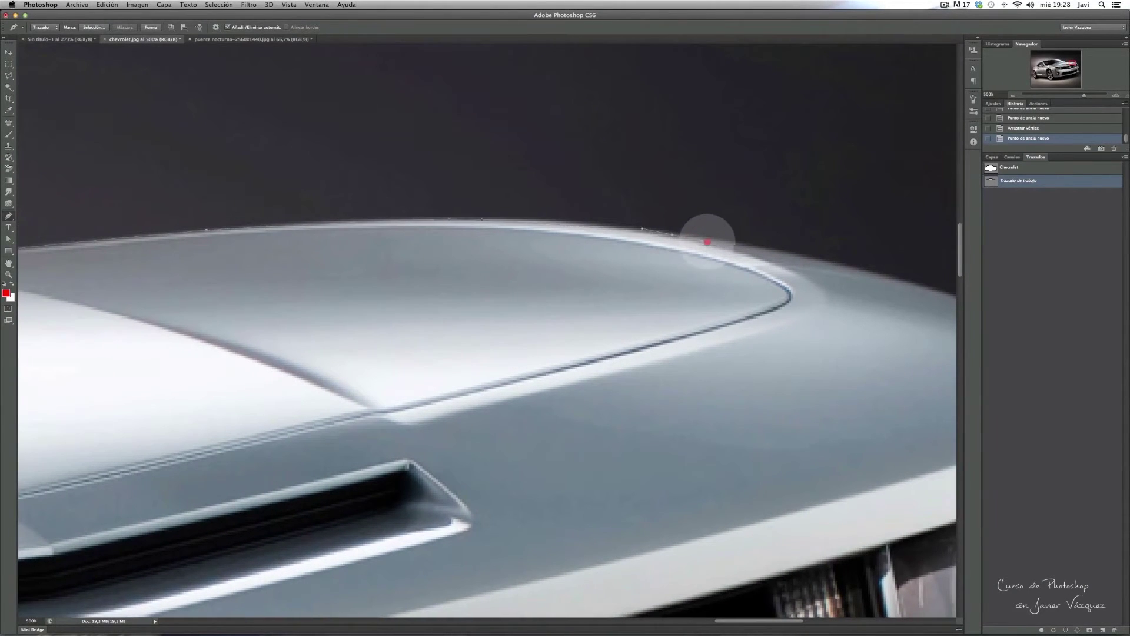
pyautogui.click(710, 241)
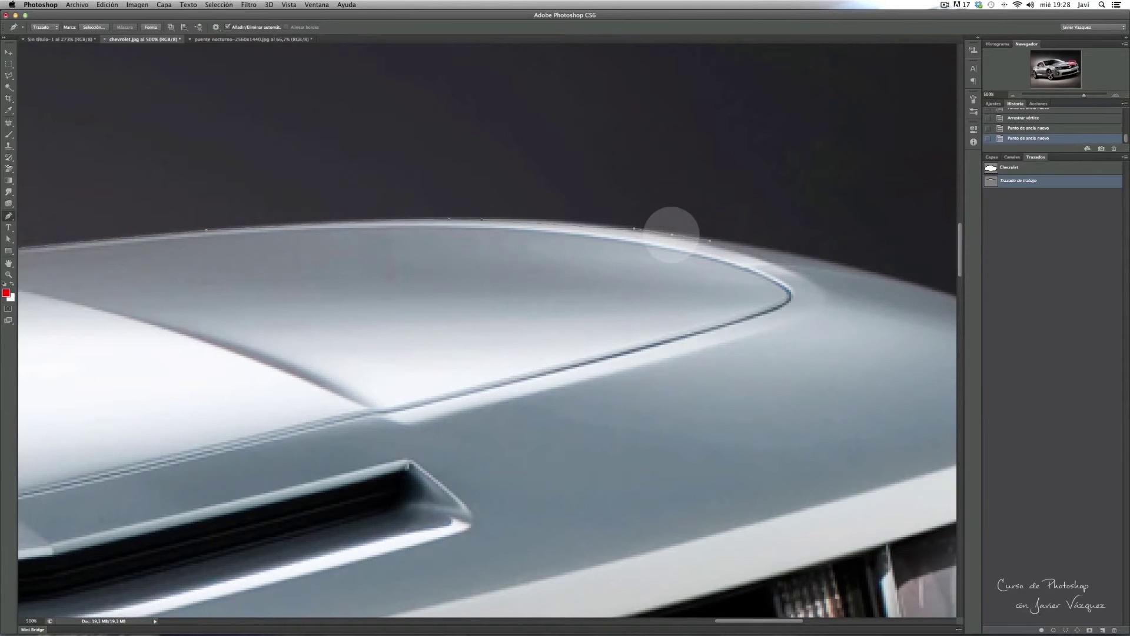
pyautogui.click(673, 234)
pyautogui.hscroll(8, 819, 288)
pyautogui.scroll(-2, 819, 288)
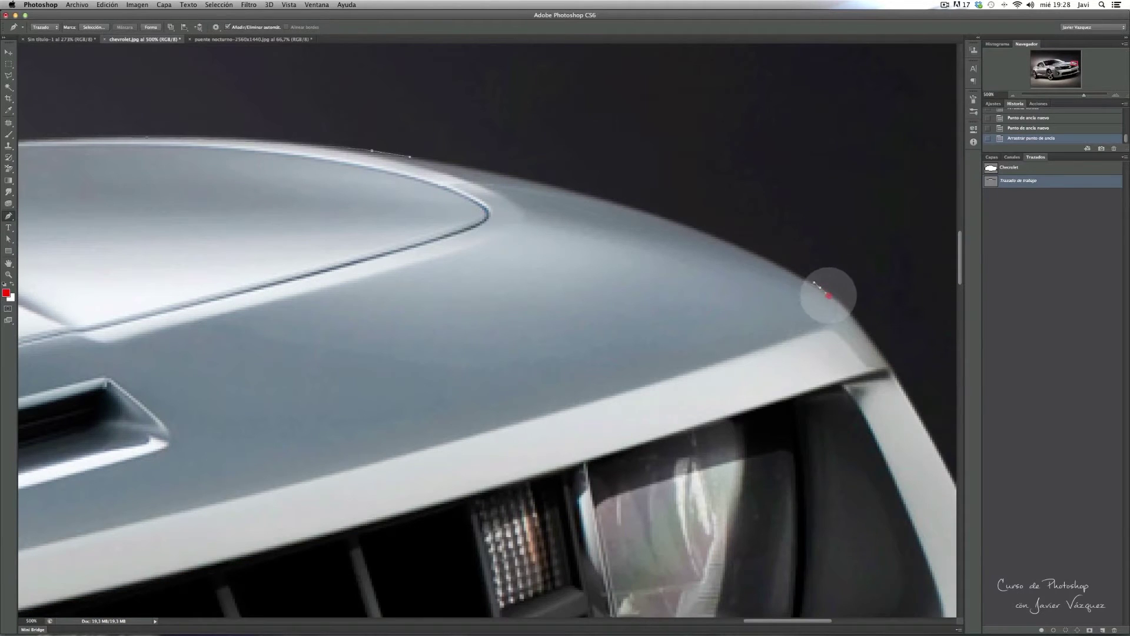
pyautogui.moveTo(821, 288); pyautogui.dragTo(930, 374)
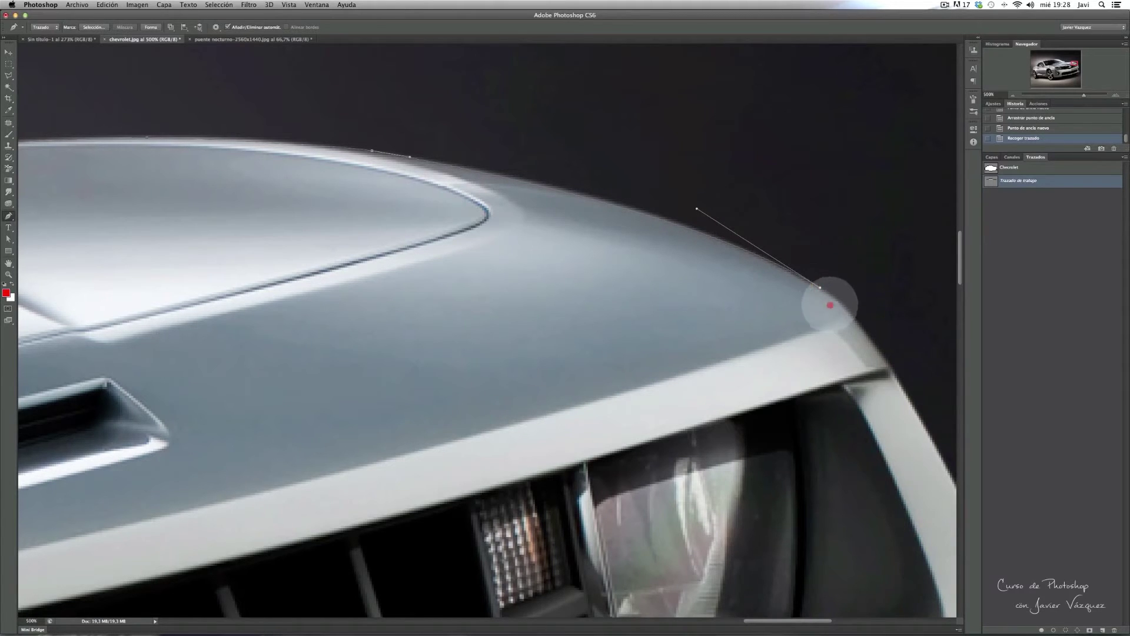
pyautogui.moveTo(697, 209)
pyautogui.mouseDown()
pyautogui.moveTo(630, 174)
pyautogui.moveTo(589, 169)
pyautogui.moveTo(670, 202)
pyautogui.mouseUp()
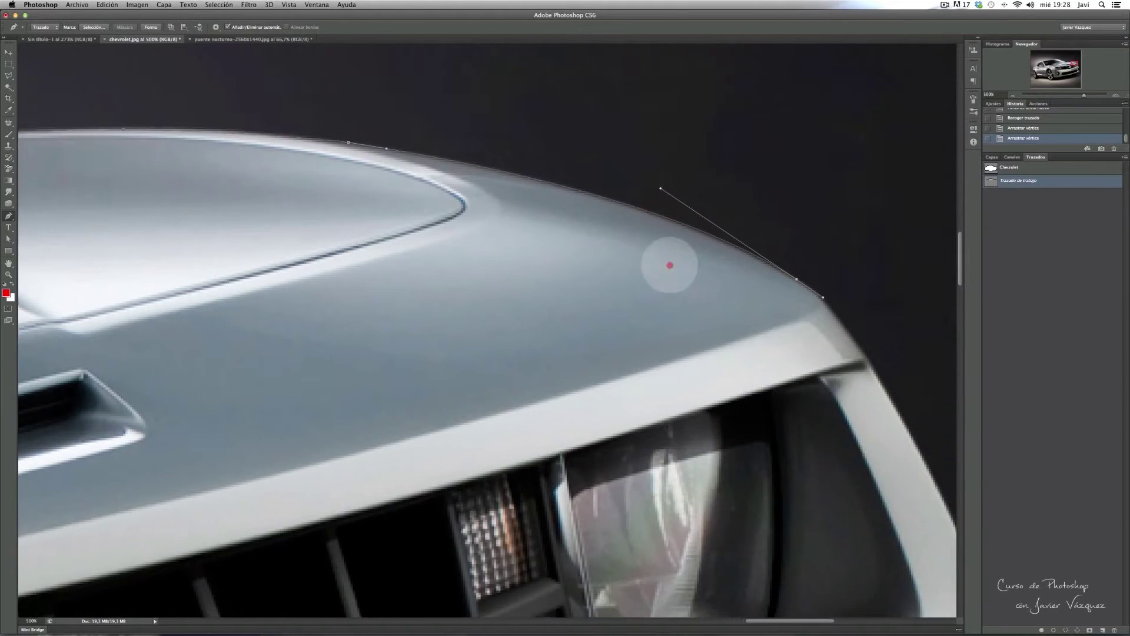
pyautogui.hscroll(10, 669, 259)
pyautogui.scroll(-5, 669, 260)
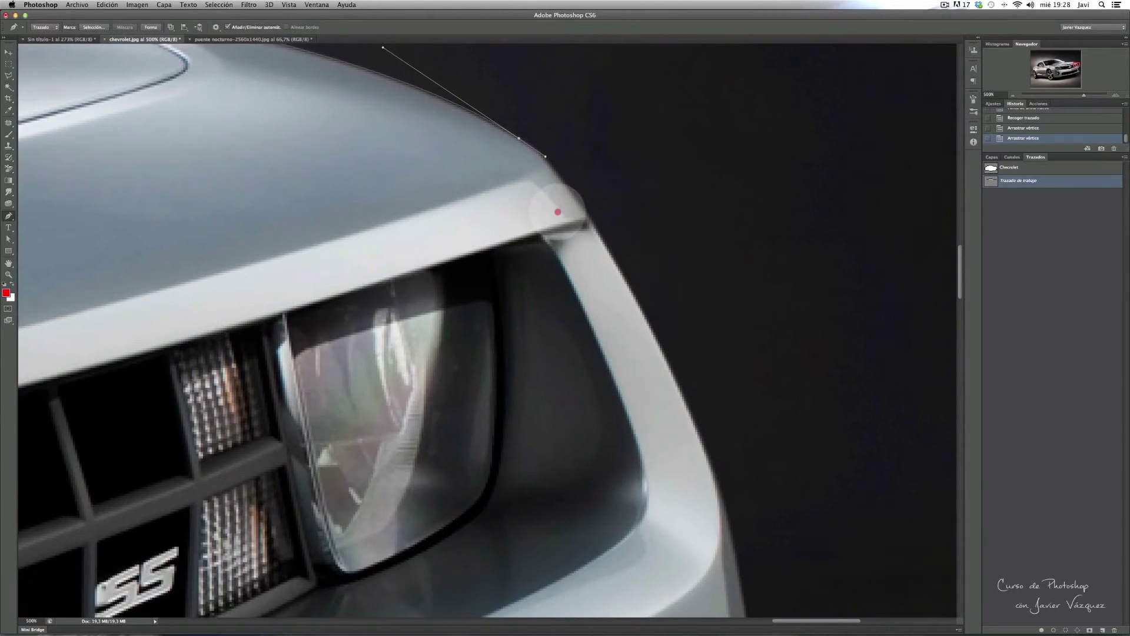
# Add an anchor at the fender's top corner beside the headlight
pyautogui.click(590, 224)
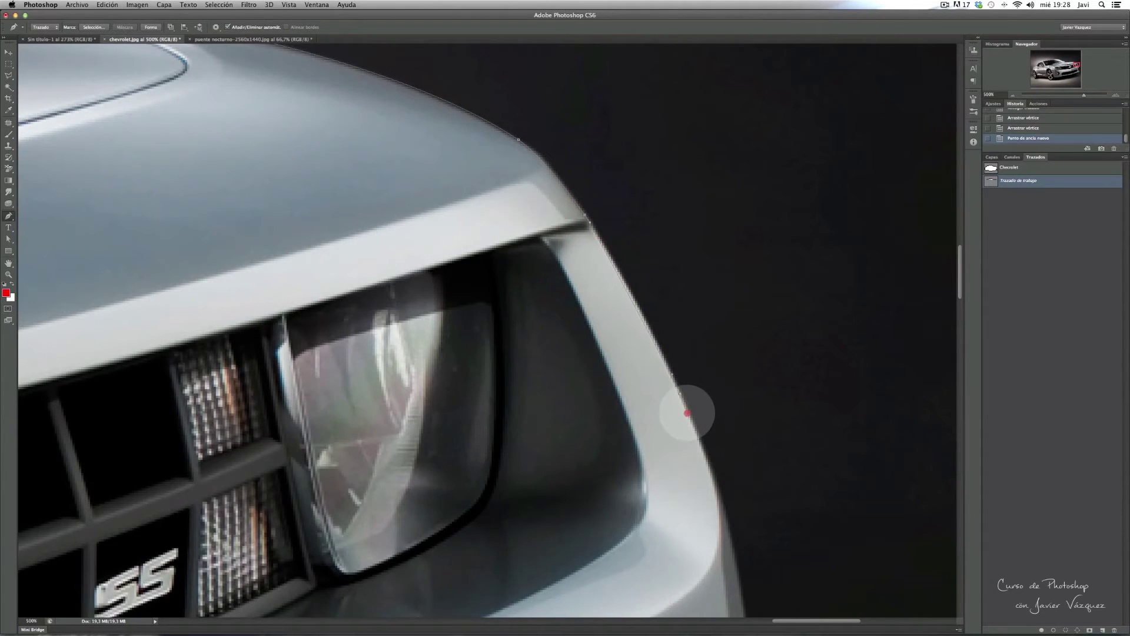
pyautogui.hscroll(4, 589, 294)
pyautogui.scroll(-2, 589, 294)
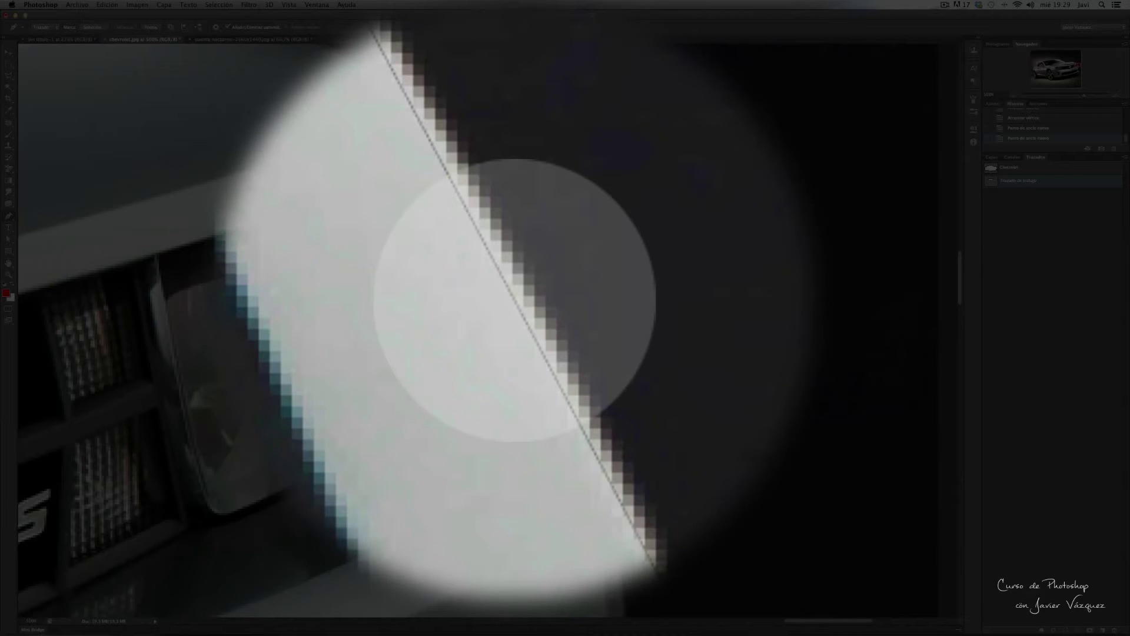
# Add anchors on the fender segment and pull the path onto the fender's edge
pyautogui.click(512, 298)
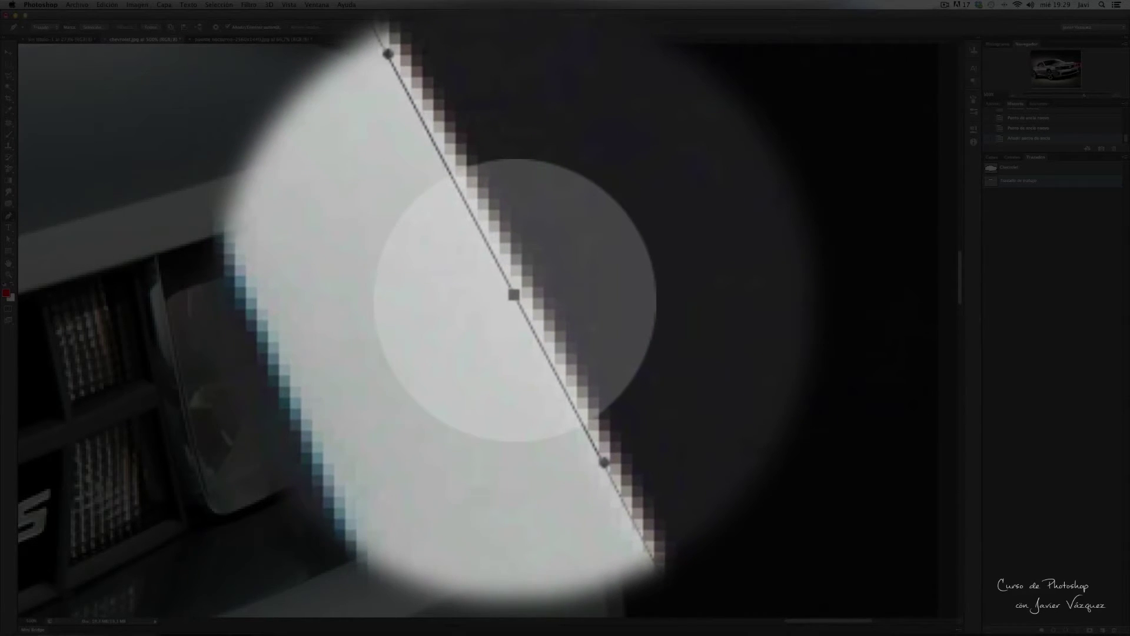
pyautogui.moveTo(514, 300); pyautogui.dragTo(519, 301)
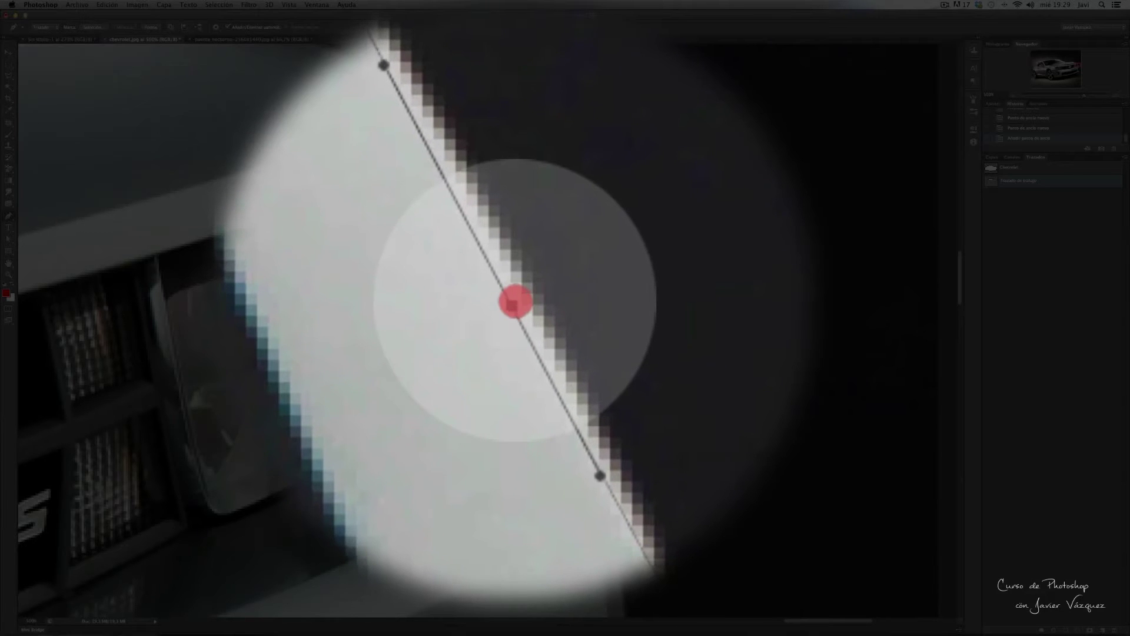
pyautogui.moveTo(518, 302); pyautogui.dragTo(518, 300)
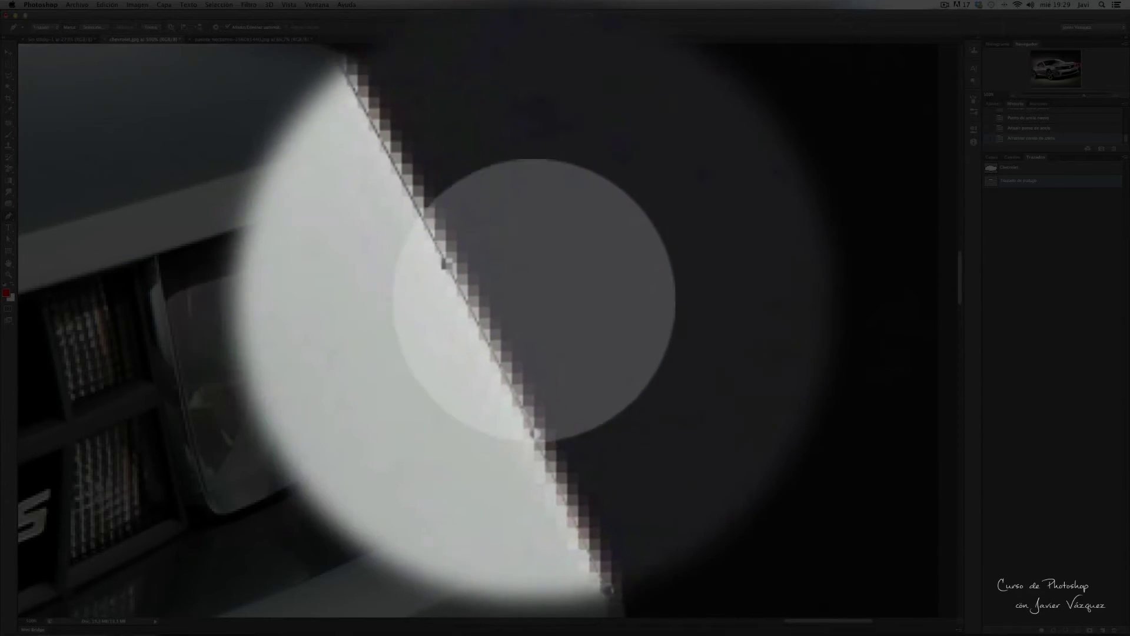
pyautogui.click(616, 310)
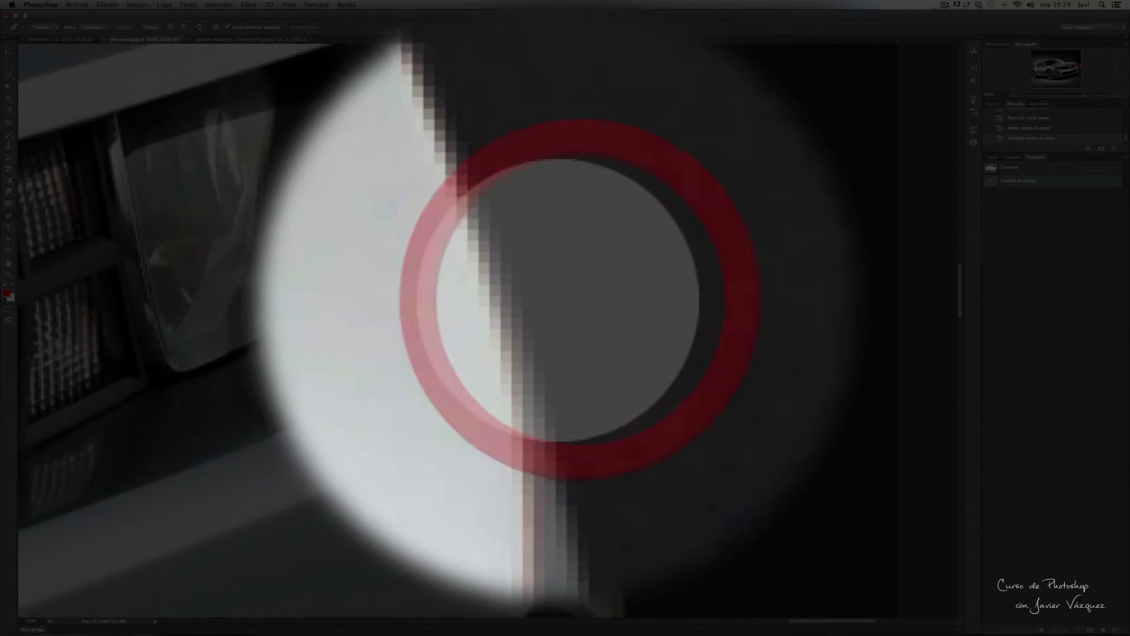
pyautogui.click(550, 299)
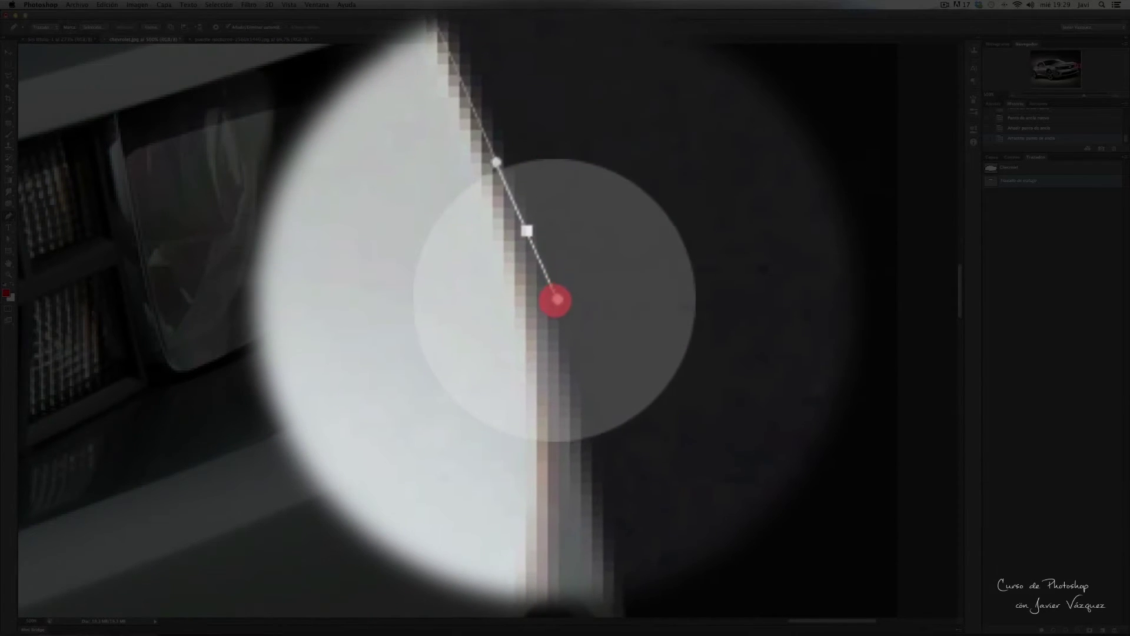
pyautogui.click(551, 300)
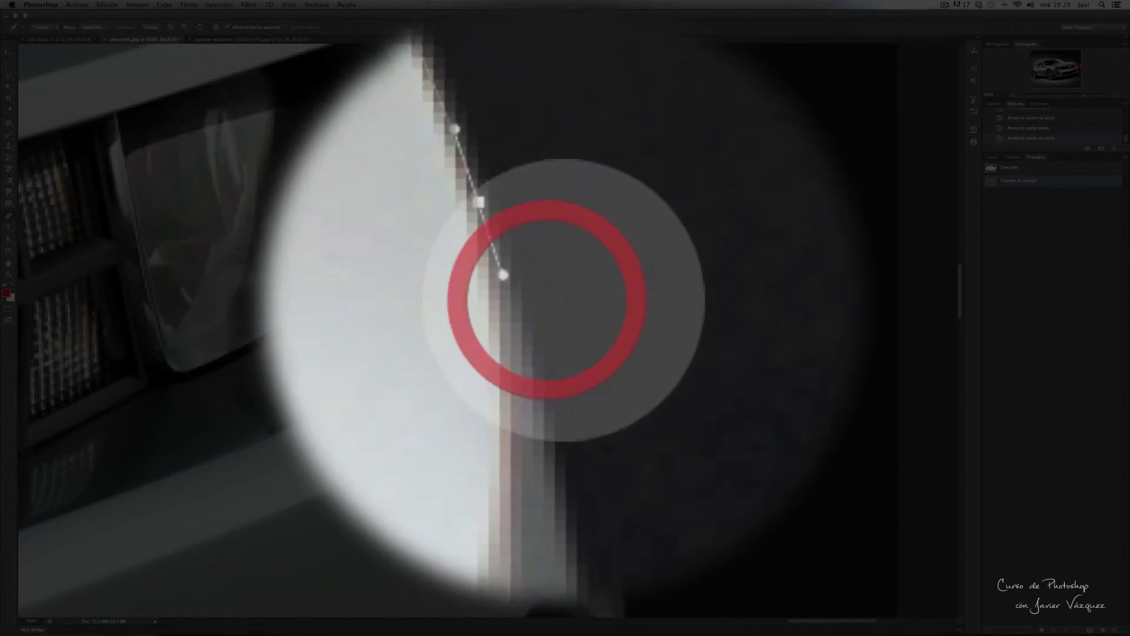
# Add and reposition further anchors so the path passes the notch on the fender's outer edge
pyautogui.click(585, 337)
pyautogui.moveTo(586, 337); pyautogui.dragTo(584, 336)
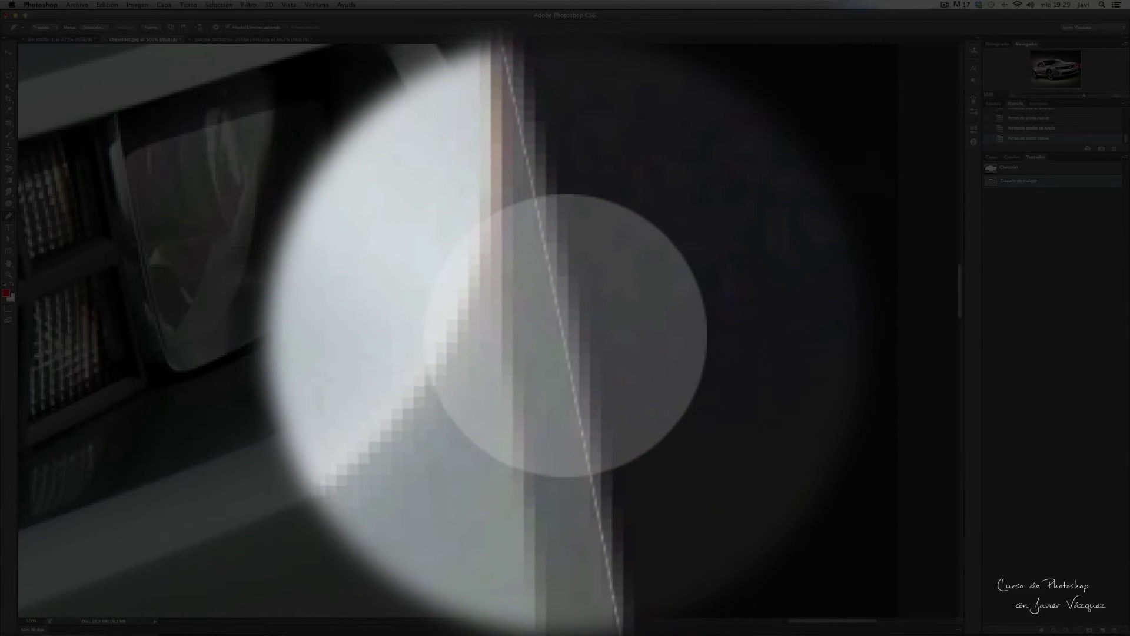
pyautogui.click(565, 335)
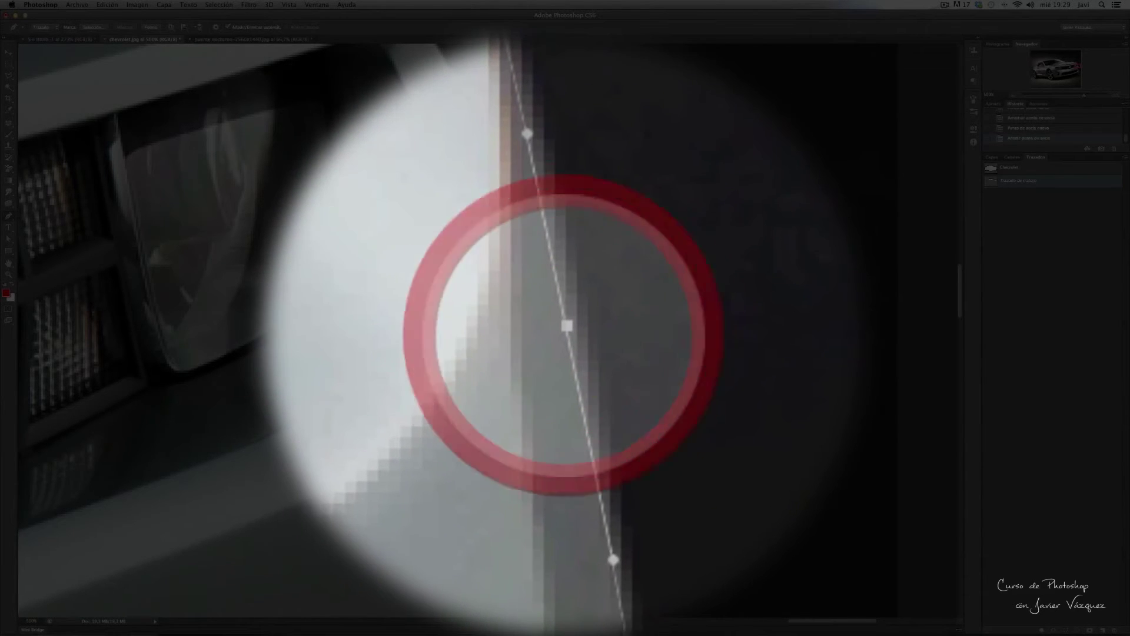
pyautogui.moveTo(560, 337); pyautogui.dragTo(568, 328)
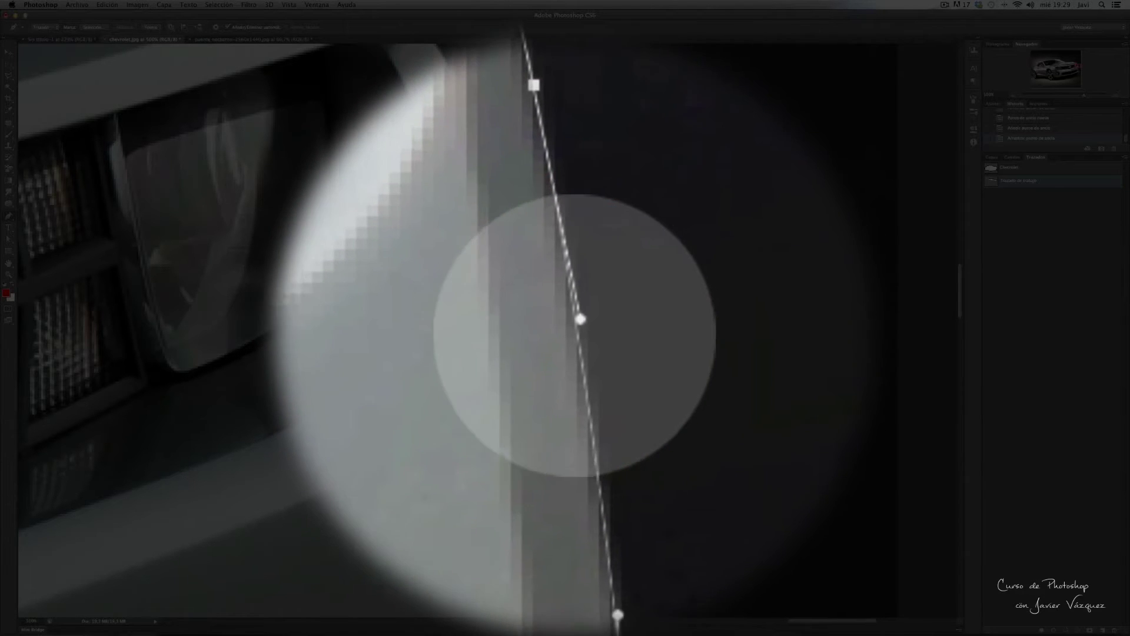
pyautogui.moveTo(575, 333); pyautogui.dragTo(570, 328)
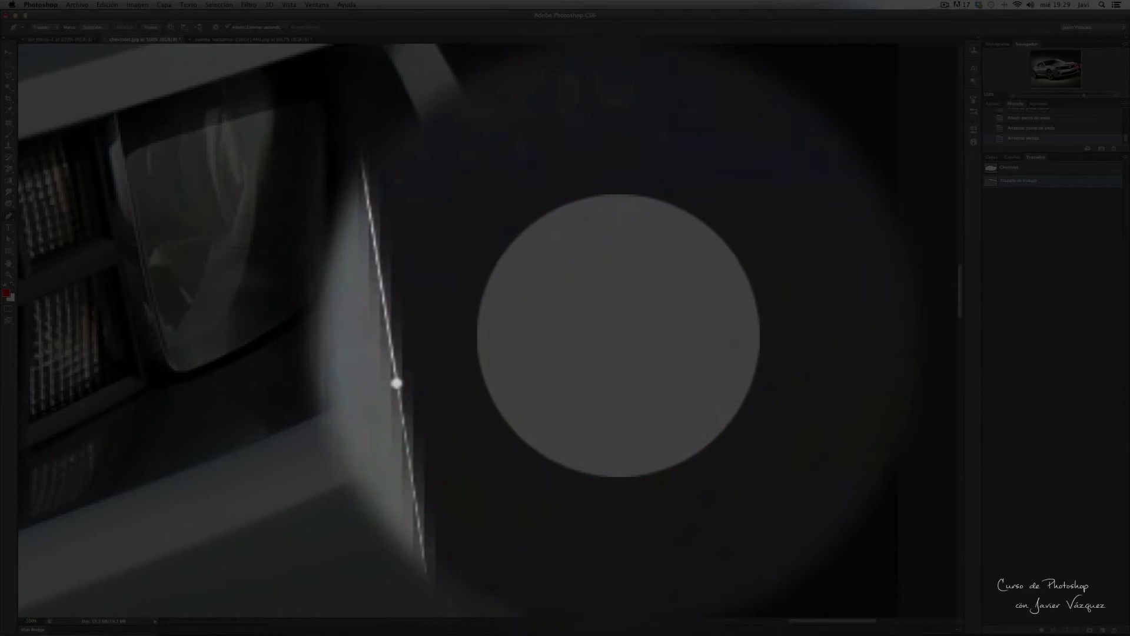
pyautogui.moveTo(643, 333)
pyautogui.mouseDown()
pyautogui.moveTo(584, 302)
pyautogui.moveTo(518, 310)
pyautogui.mouseUp()
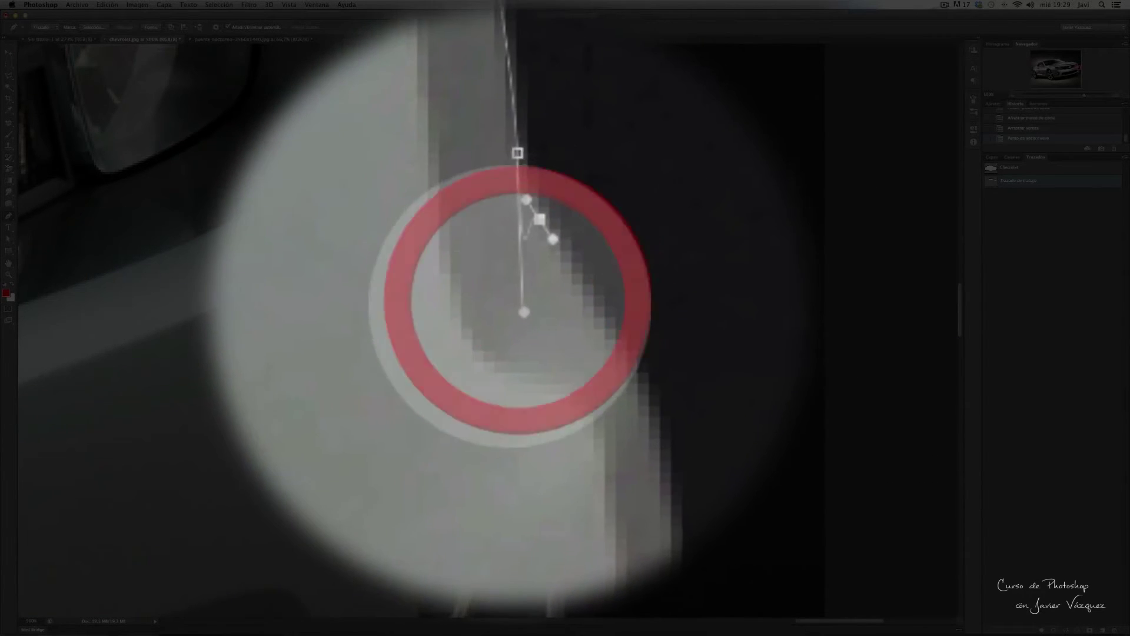
pyautogui.scroll(-3, 514, 301)
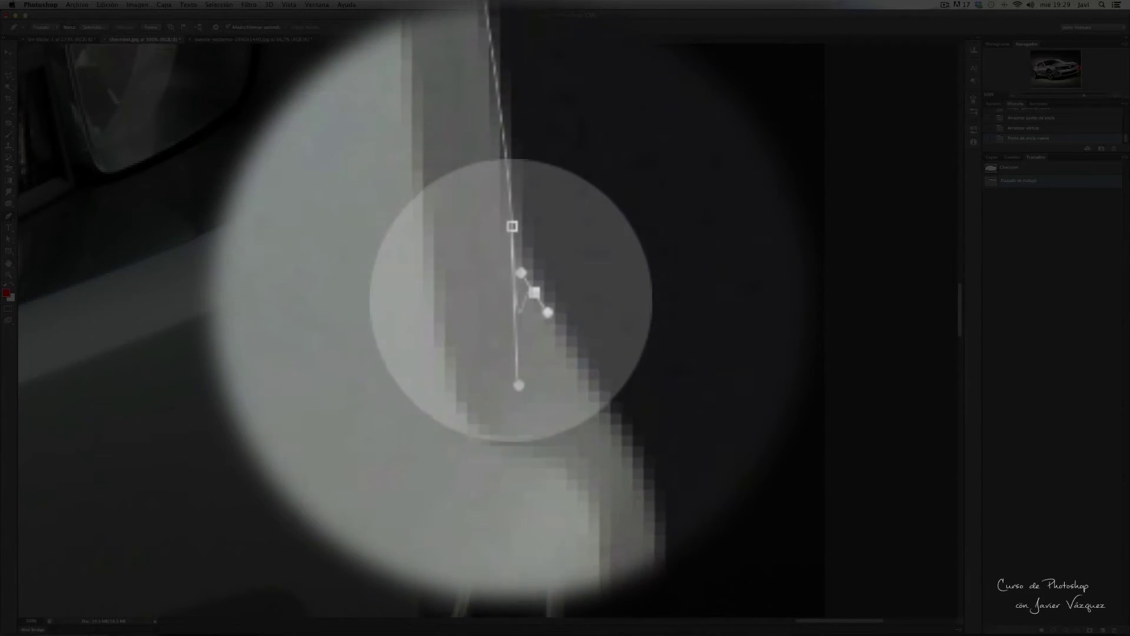
pyautogui.scroll(1, 512, 303)
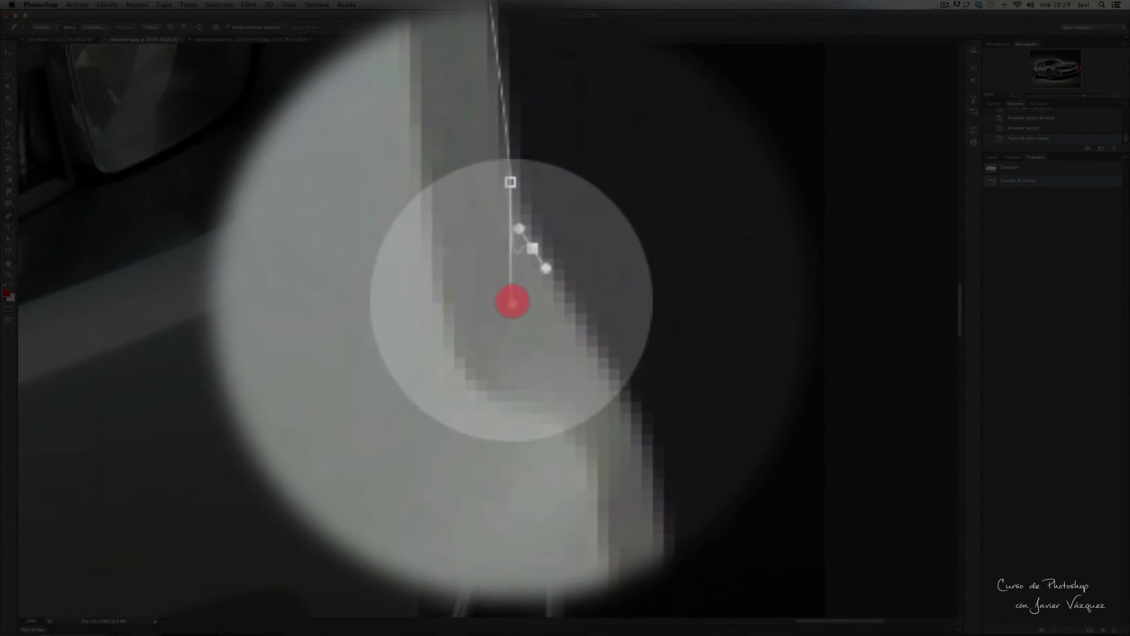
pyautogui.scroll(3, 512, 303)
pyautogui.scroll(2, 513, 302)
pyautogui.moveTo(514, 301); pyautogui.dragTo(542, 318)
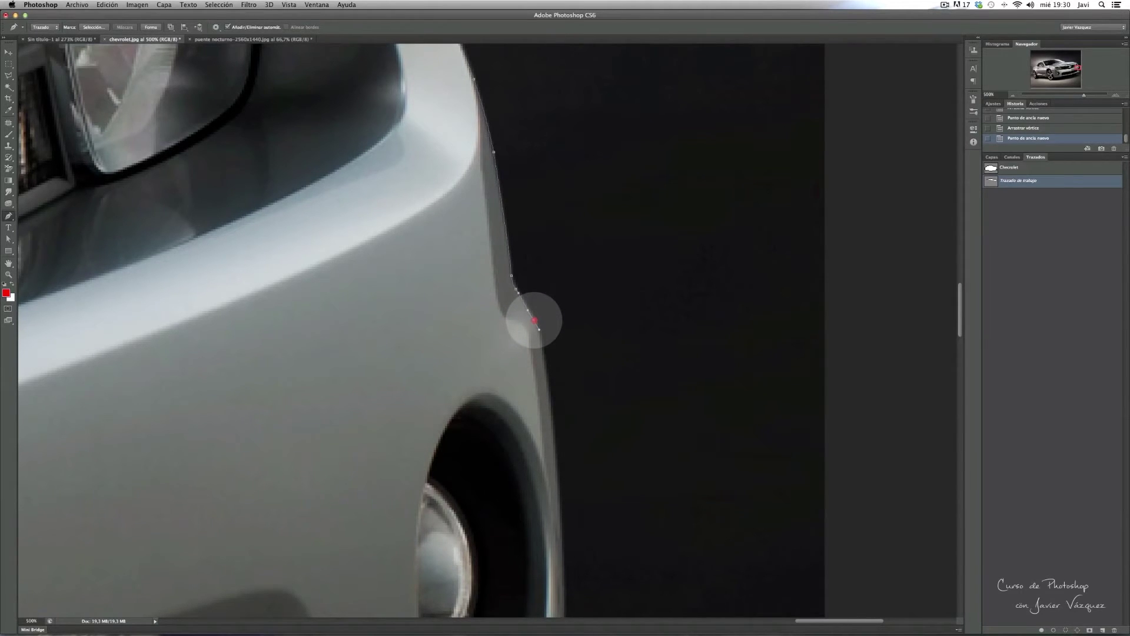
# Extend the path down the front fender to an anchor beside the fog light
pyautogui.moveTo(534, 320); pyautogui.dragTo(536, 321)
pyautogui.scroll(-3, 568, 293)
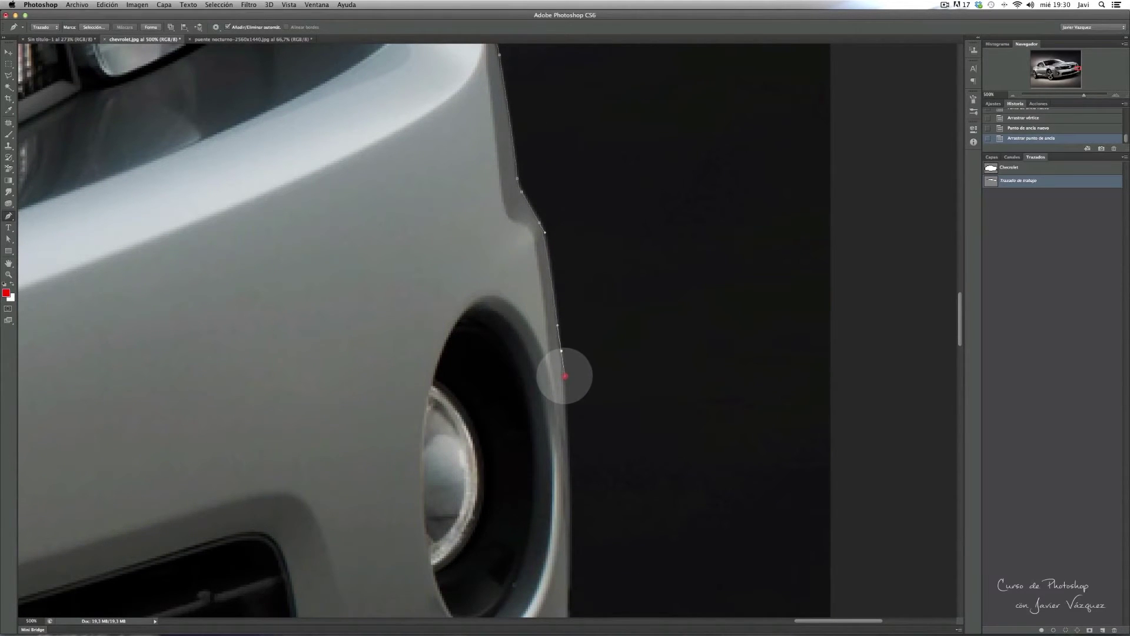
pyautogui.click(564, 376)
pyautogui.scroll(-6, 595, 412)
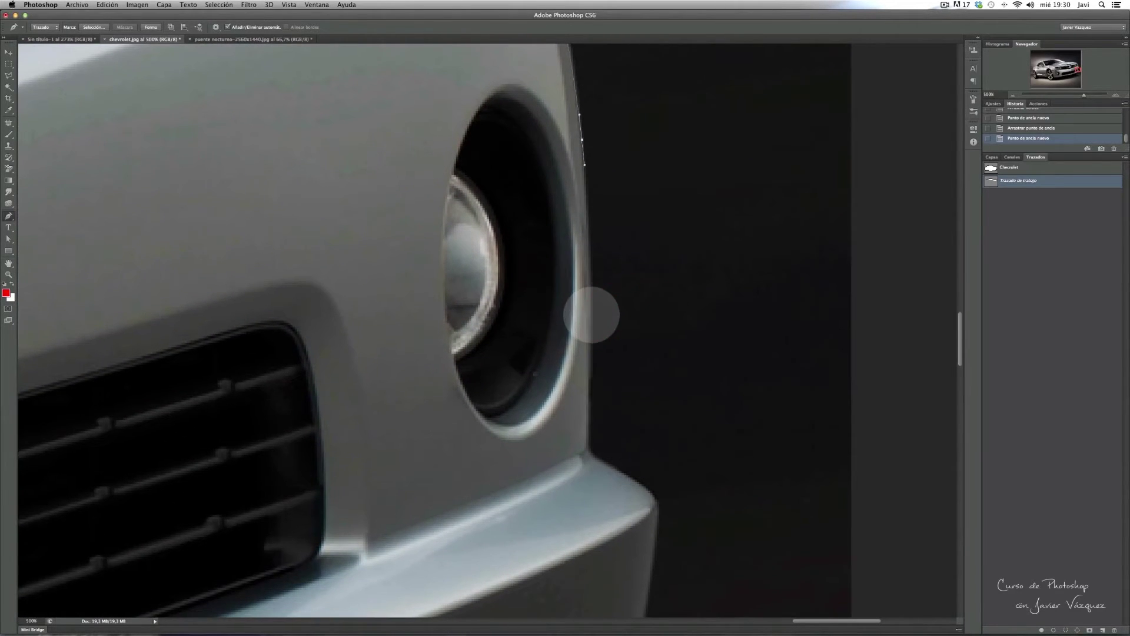
pyautogui.moveTo(592, 316); pyautogui.dragTo(592, 331)
pyautogui.click(590, 341)
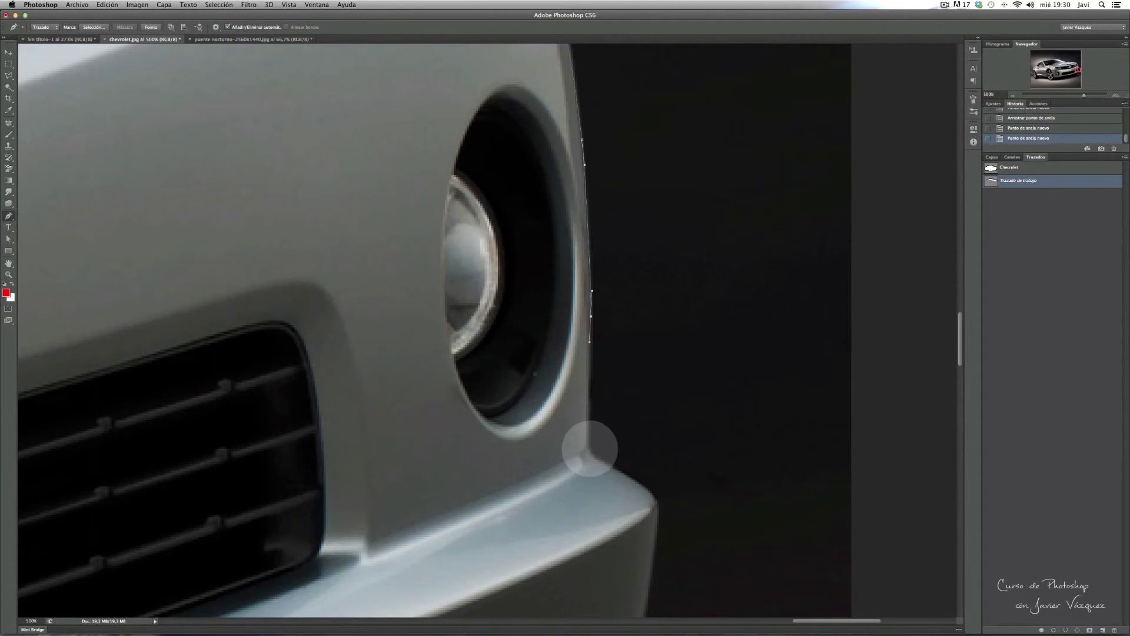
# Add curved anchors around the bumper corner and along its lower edge
pyautogui.moveTo(657, 499); pyautogui.dragTo(663, 511)
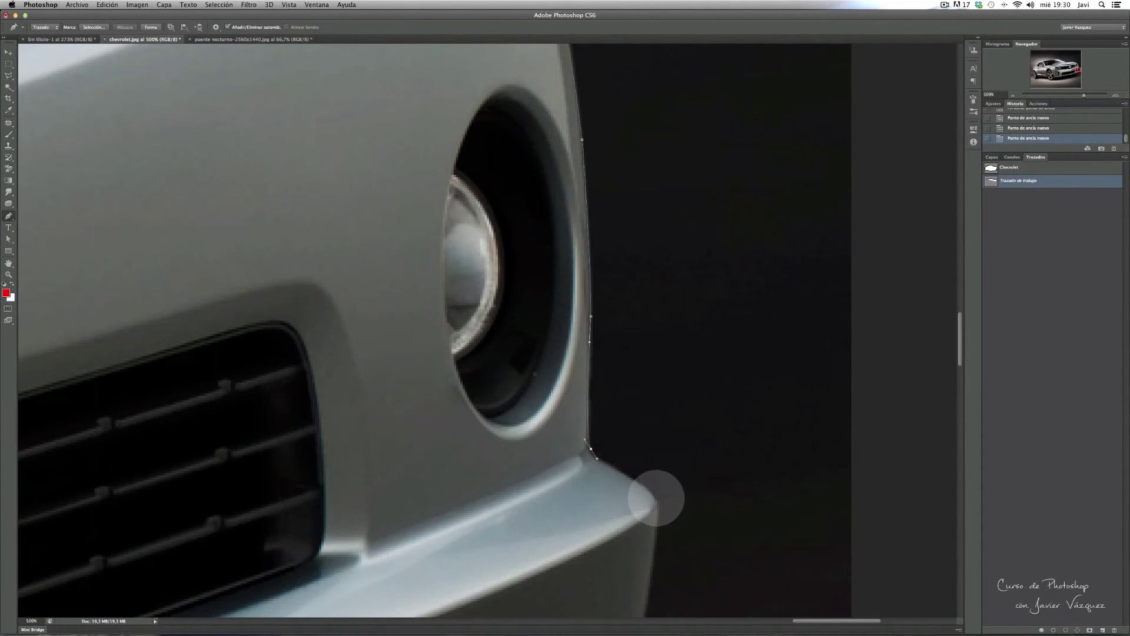
pyautogui.scroll(-2, 659, 506)
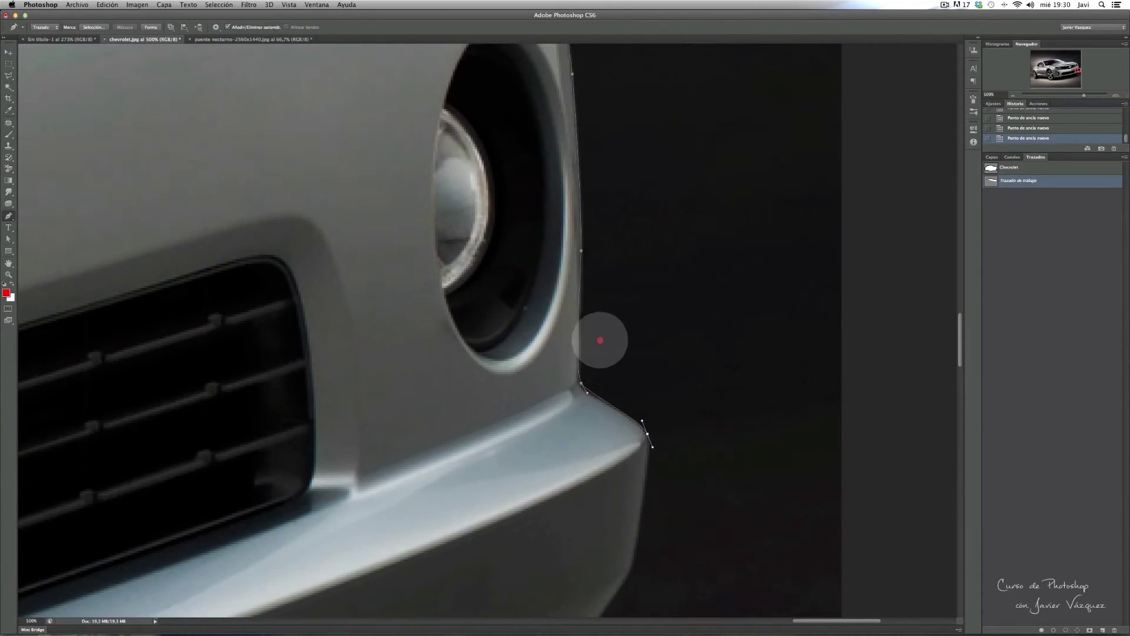
pyautogui.scroll(-5, 606, 353)
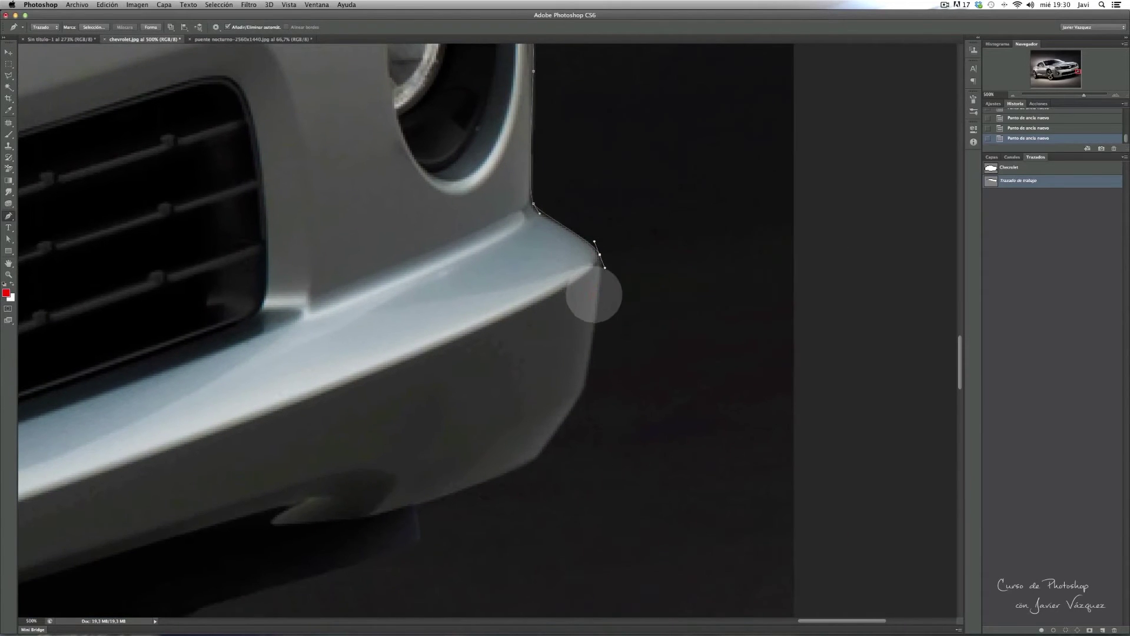
pyautogui.click(590, 356)
pyautogui.moveTo(584, 389); pyautogui.dragTo(574, 407)
pyautogui.moveTo(541, 452); pyautogui.dragTo(531, 460)
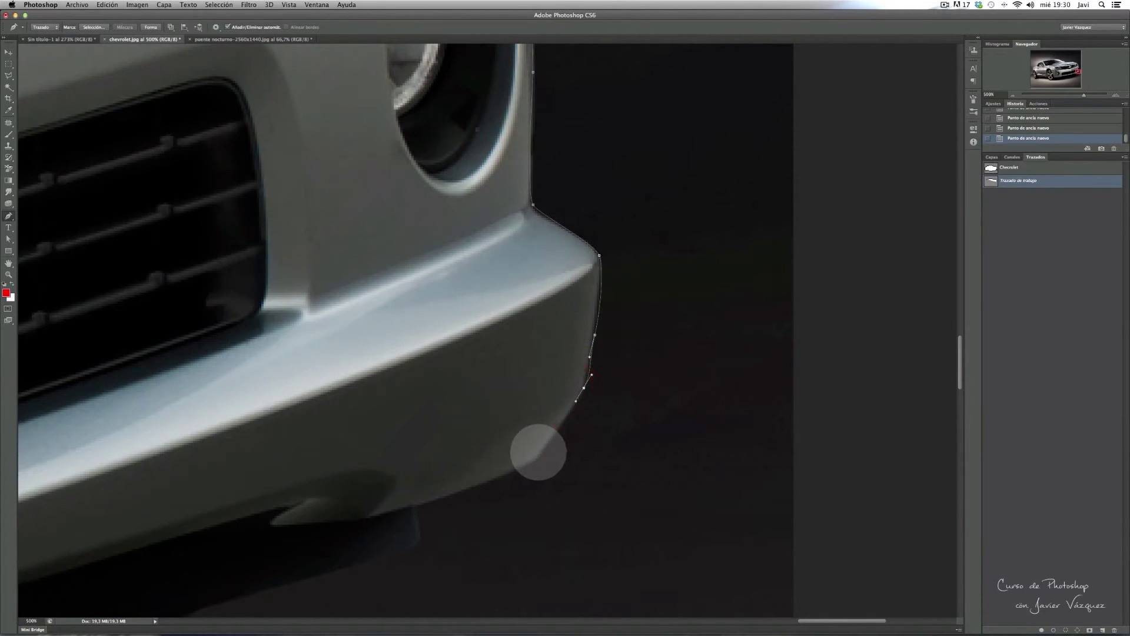
pyautogui.scroll(-2, 539, 420)
pyautogui.hscroll(-2, 539, 420)
pyautogui.scroll(-3, 547, 380)
pyautogui.hscroll(-3, 548, 380)
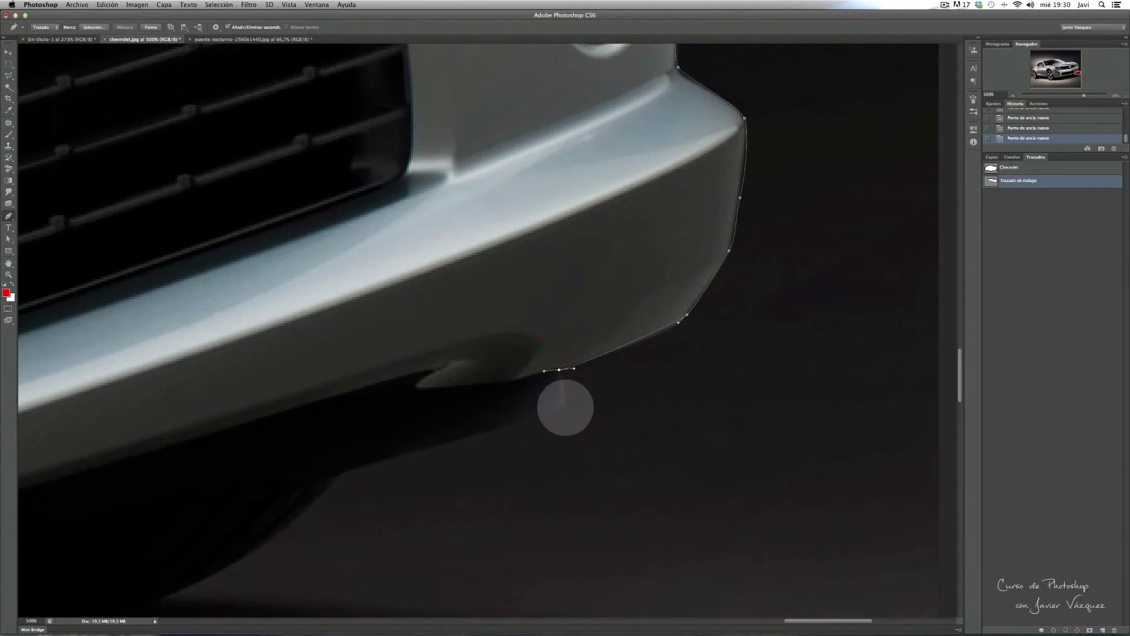
# Add smooth anchors along the front bumper's lower lip, then zoom out to 300%
pyautogui.moveTo(559, 409); pyautogui.dragTo(560, 407)
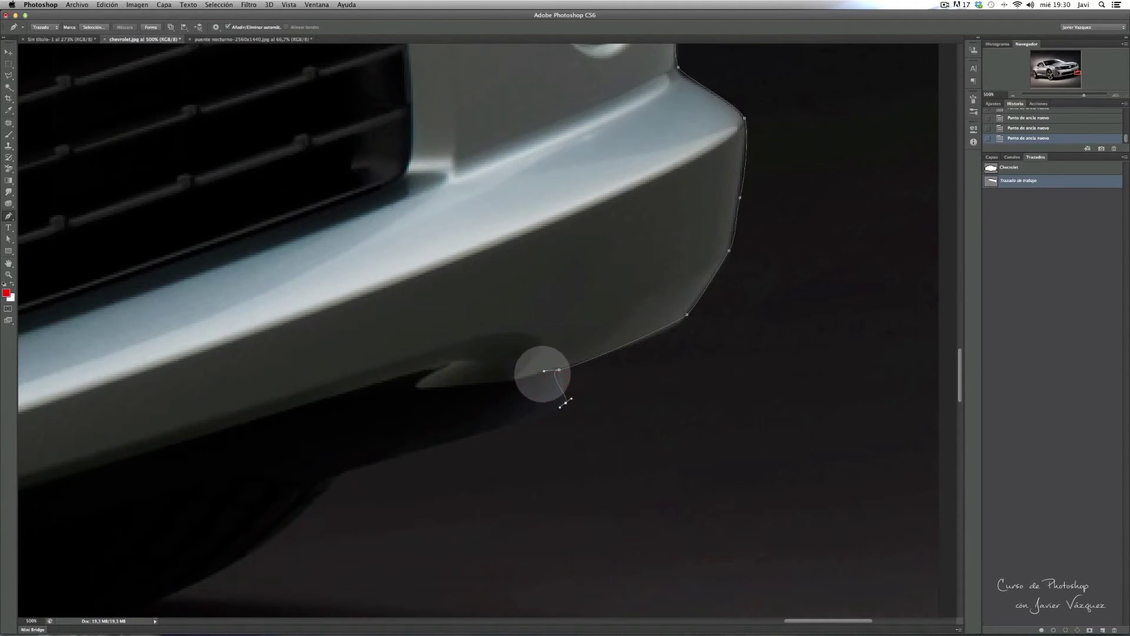
pyautogui.scroll(-5, 537, 411)
pyautogui.hscroll(-8, 537, 411)
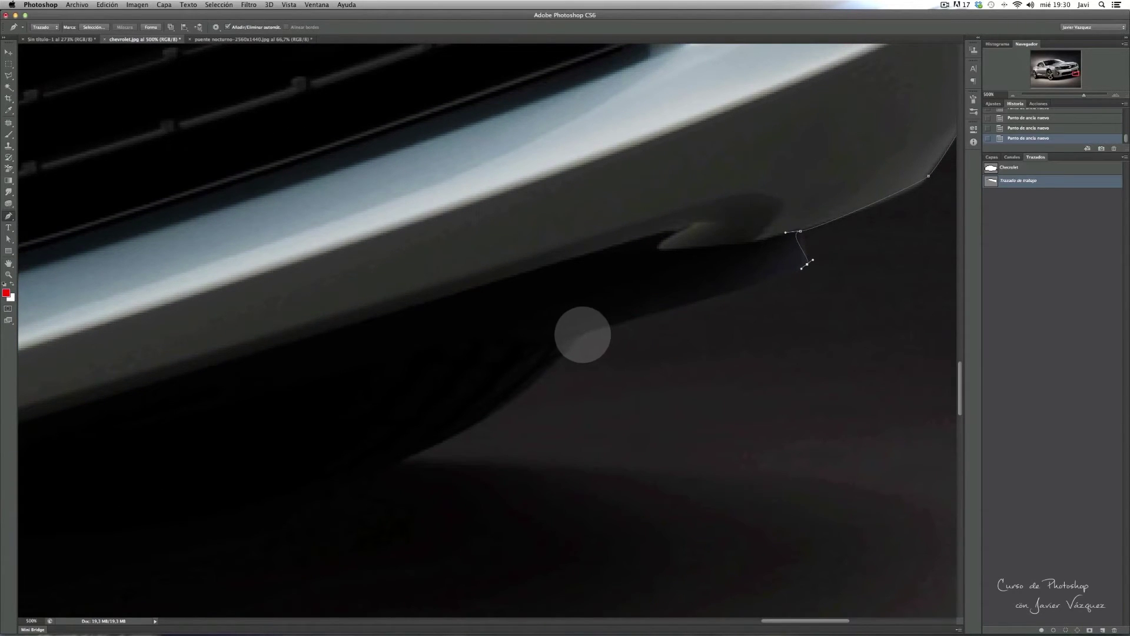
pyautogui.click(577, 338)
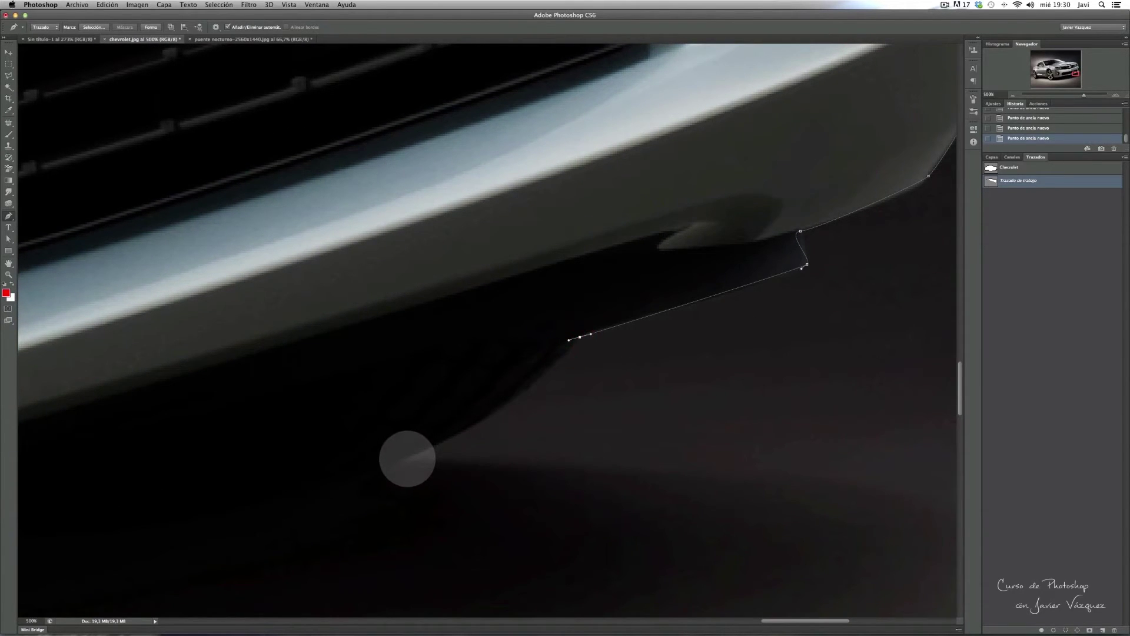
pyautogui.moveTo(407, 460); pyautogui.dragTo(390, 466)
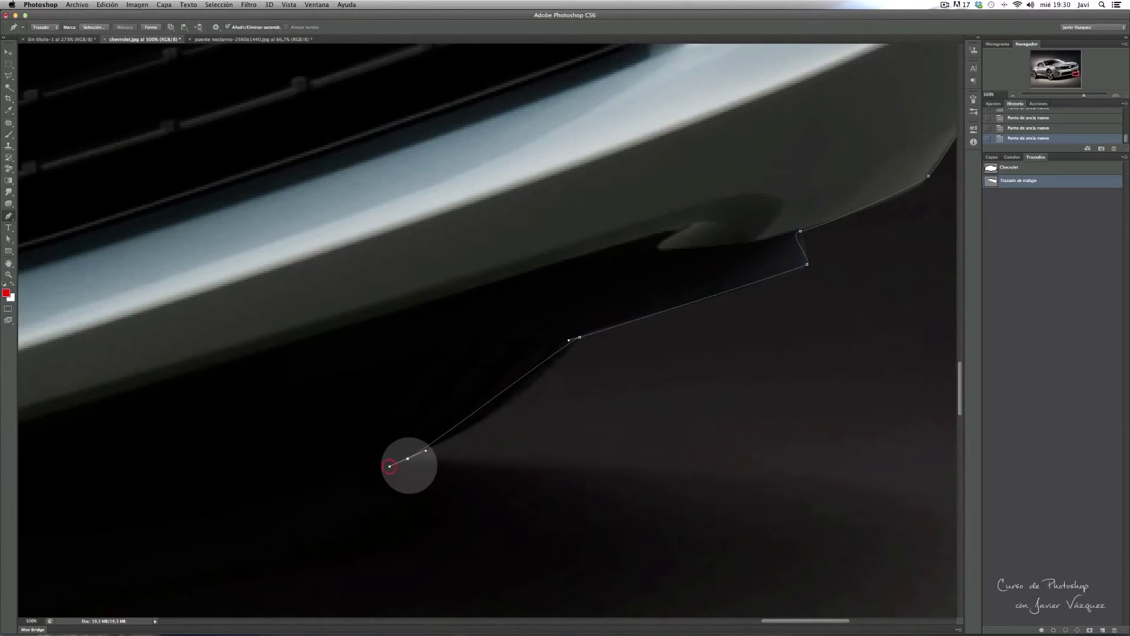
pyautogui.moveTo(677, 463); pyautogui.dragTo(613, 343)
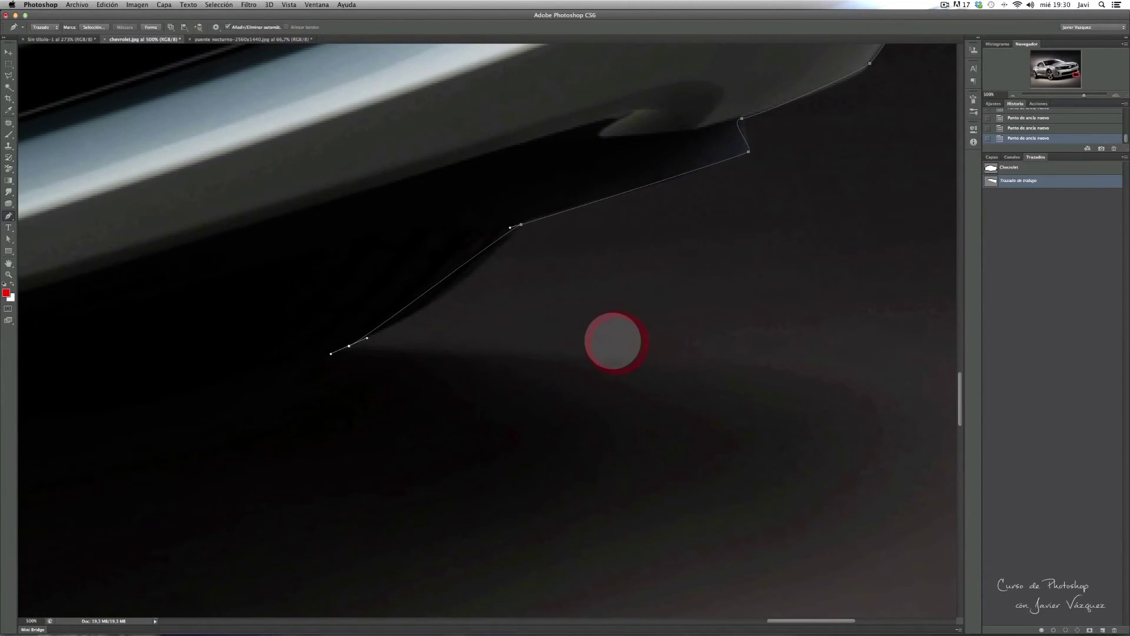
pyautogui.press('super+minus')
pyautogui.press('super+minus')
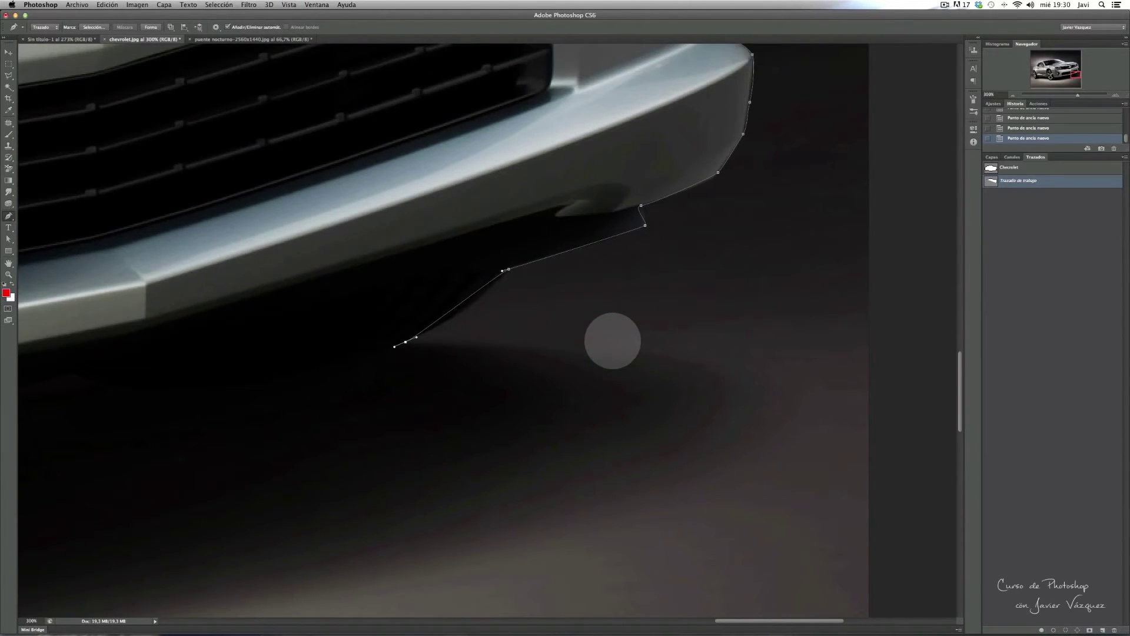
# Add smooth anchors below the bumper lip and start the path leftward under the car
pyautogui.moveTo(541, 352); pyautogui.dragTo(583, 368)
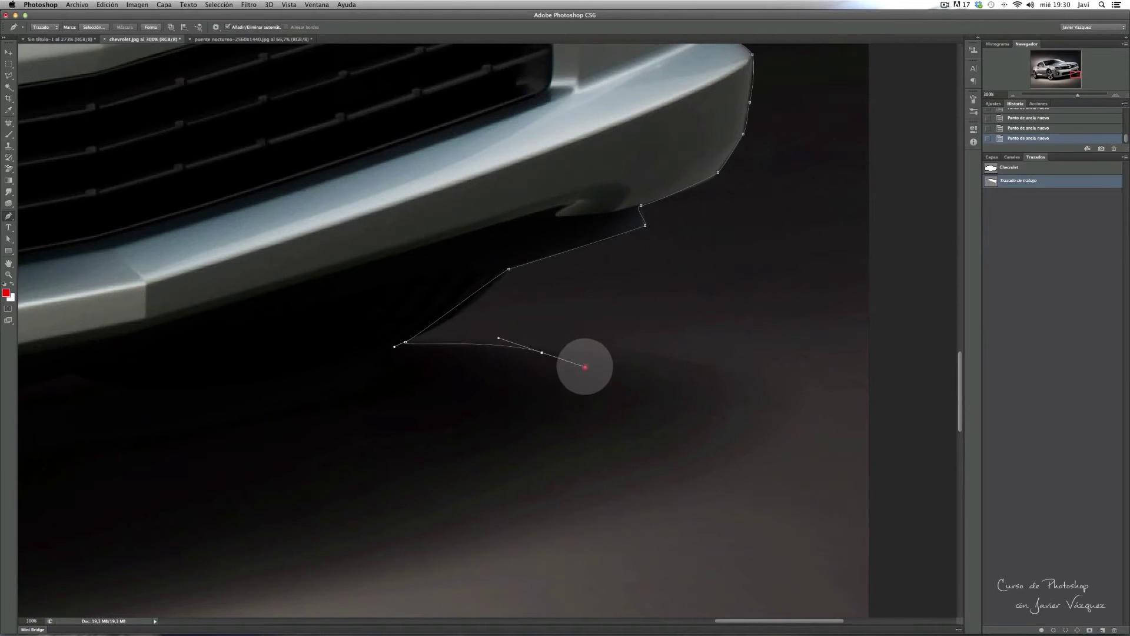
pyautogui.moveTo(652, 406); pyautogui.dragTo(603, 450)
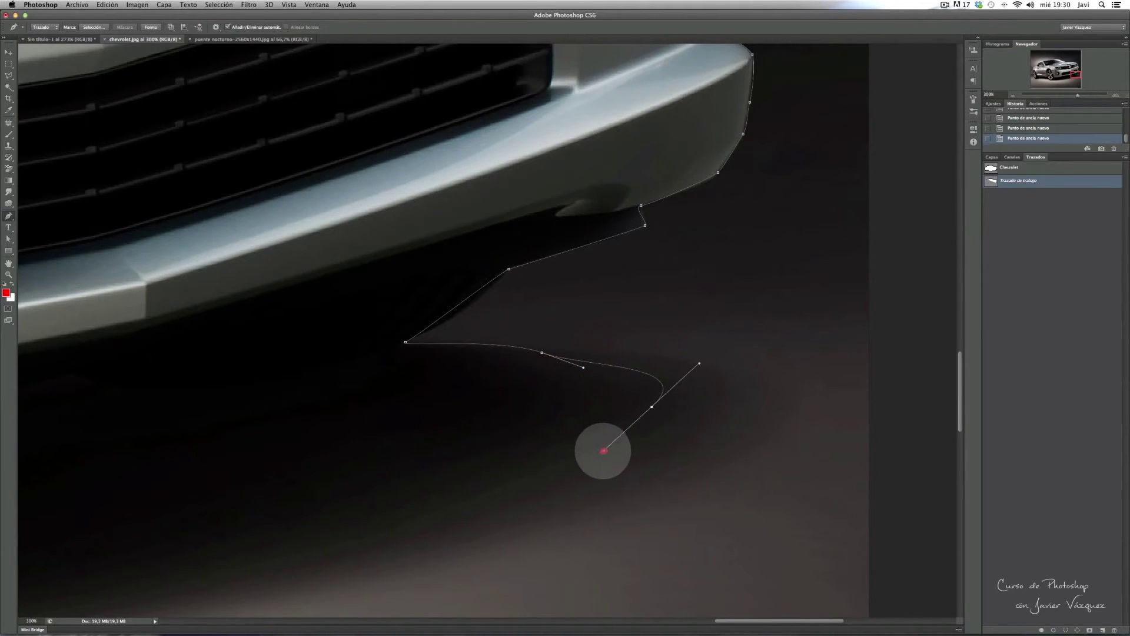
pyautogui.scroll(-3, 686, 400)
pyautogui.hscroll(-5, 686, 401)
pyautogui.click(689, 400)
pyautogui.click(569, 425)
pyautogui.moveTo(276, 478); pyautogui.dragTo(223, 490)
pyautogui.click(155, 495)
# Extend the path left along the car's lower edge and the ground beneath the bumper
pyautogui.hscroll(-5, 462, 471)
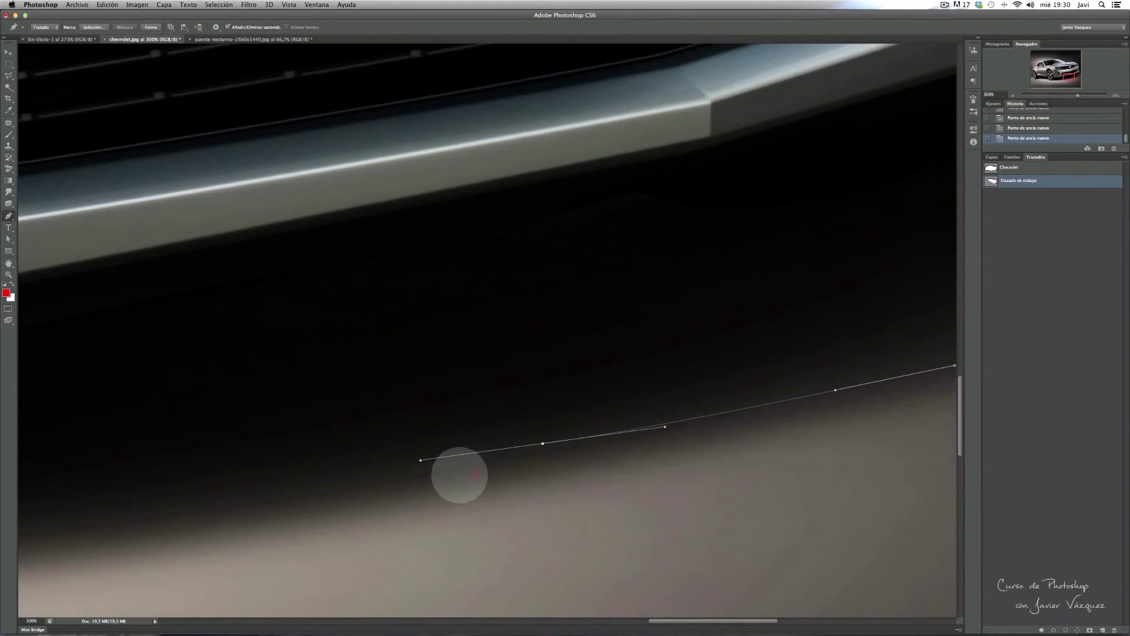
pyautogui.hscroll(-5, 482, 470)
pyautogui.click(483, 471)
pyautogui.click(361, 492)
pyautogui.click(236, 503)
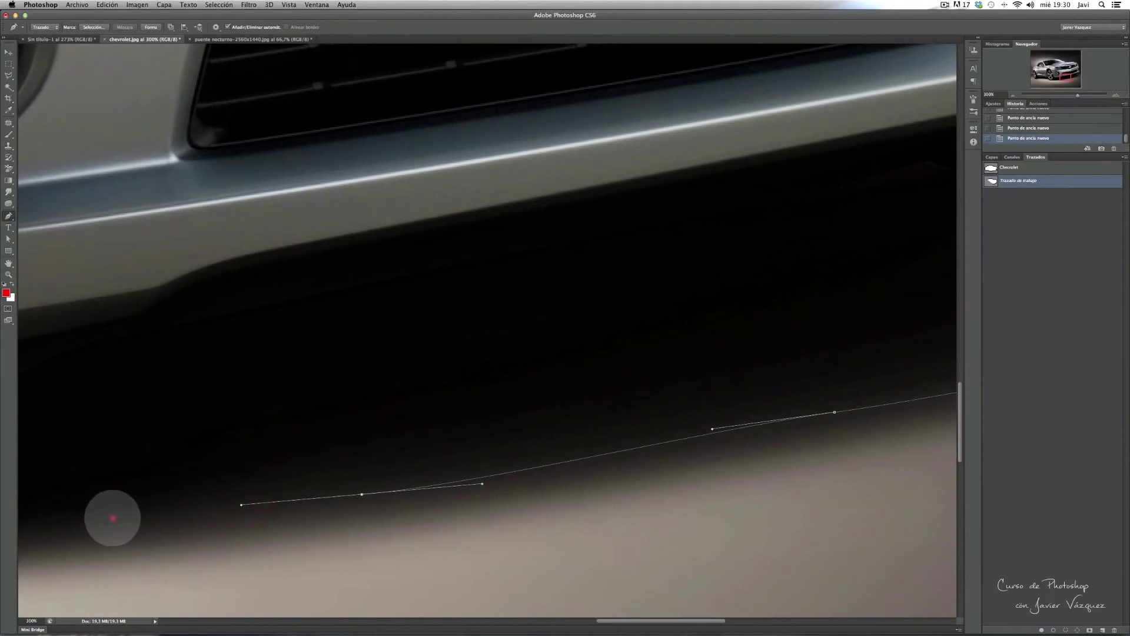
pyautogui.hscroll(-8, 235, 506)
pyautogui.scroll(-1, 235, 506)
pyautogui.click(468, 506)
pyautogui.click(372, 512)
pyautogui.click(283, 518)
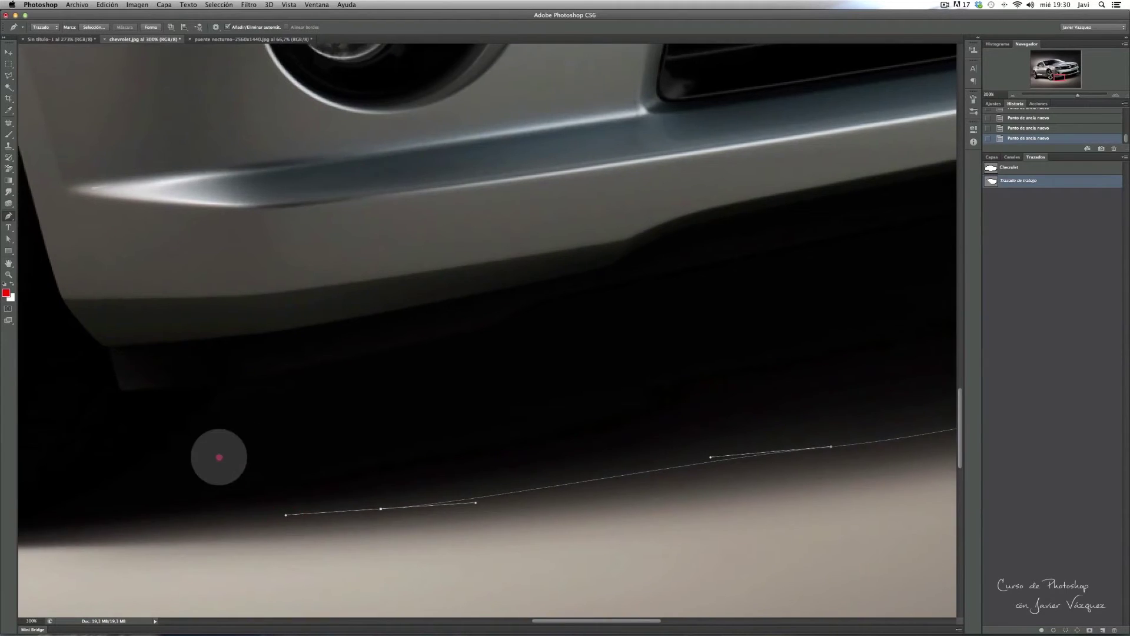
# Run the path along the bottom of the front tire and curve it around the ground contact
pyautogui.hscroll(-6, 265, 454)
pyautogui.scroll(-1, 265, 453)
pyautogui.hscroll(-2, 377, 438)
pyautogui.hscroll(-1, 401, 453)
pyautogui.click(471, 463)
pyautogui.click(394, 466)
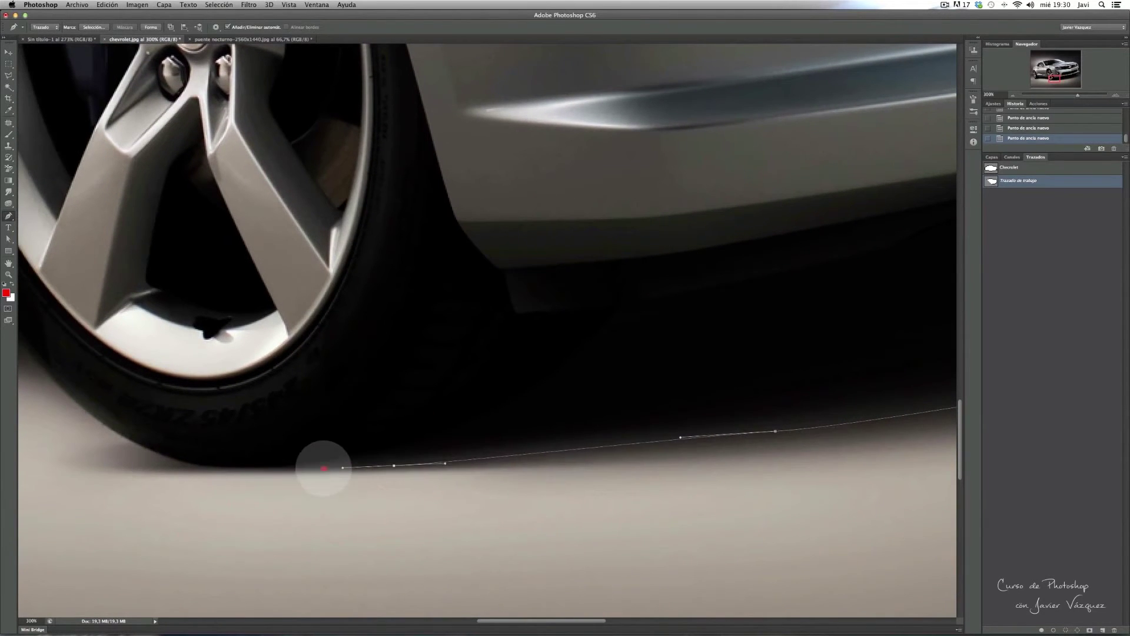
pyautogui.click(317, 468)
pyautogui.moveTo(200, 466); pyautogui.dragTo(161, 457)
pyautogui.hscroll(-3, 236, 318)
pyautogui.scroll(2, 259, 370)
pyautogui.scroll(2, 262, 369)
pyautogui.hscroll(-1, 262, 369)
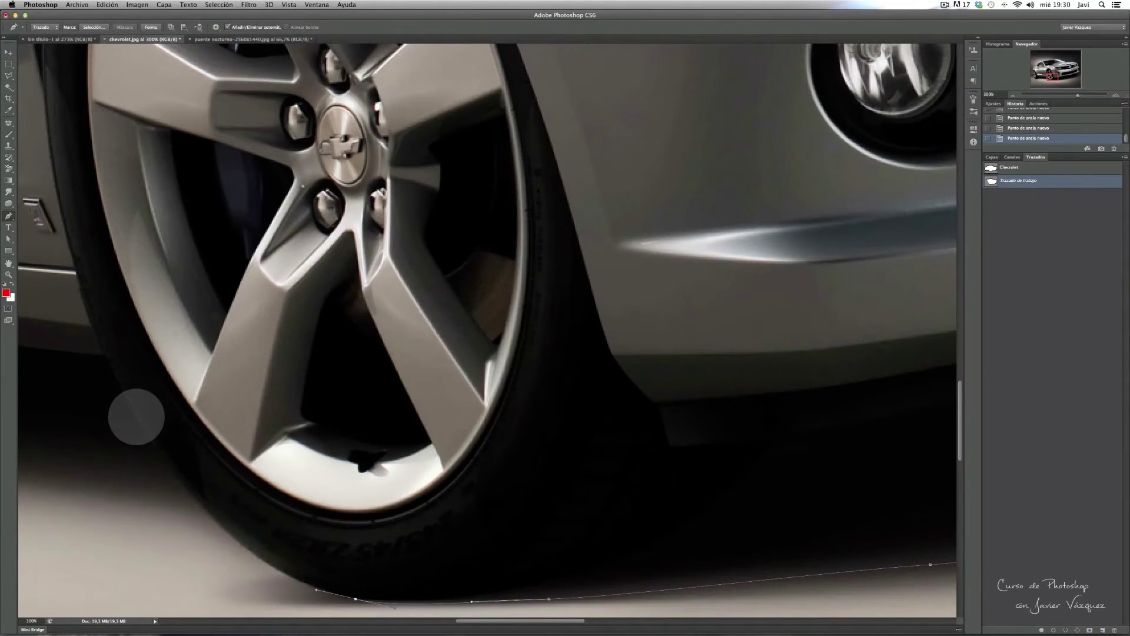
pyautogui.moveTo(136, 416); pyautogui.dragTo(99, 322)
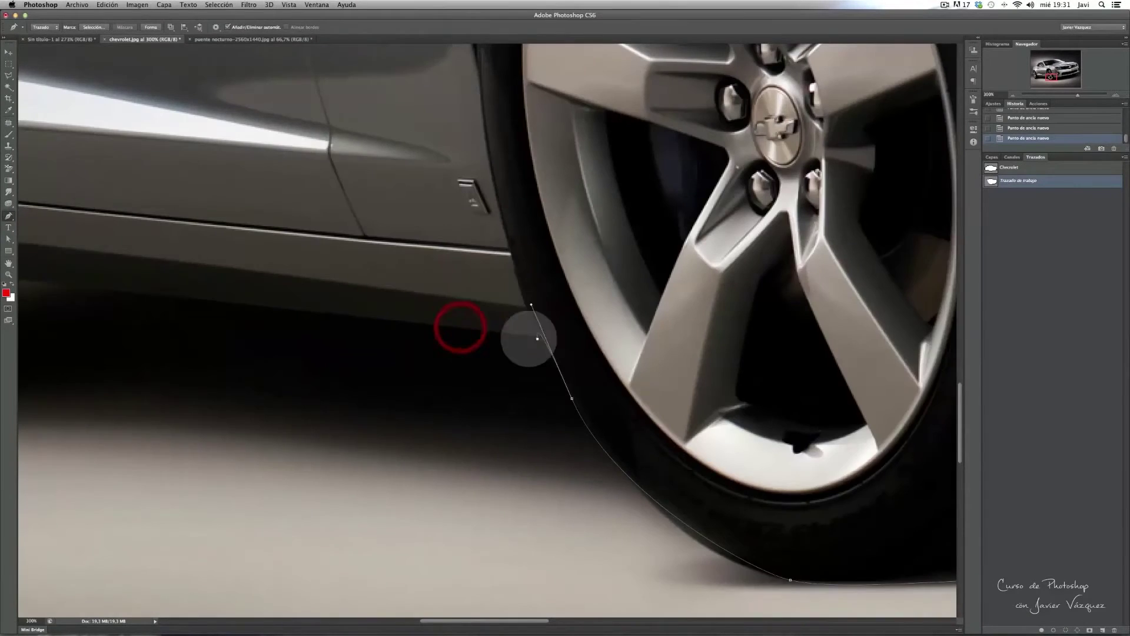
# Carry the path along the sill bottom and curve it around the rear tire's outer edge
pyautogui.hscroll(-5, 530, 391)
pyautogui.hscroll(-5, 532, 383)
pyautogui.hscroll(-3, 530, 335)
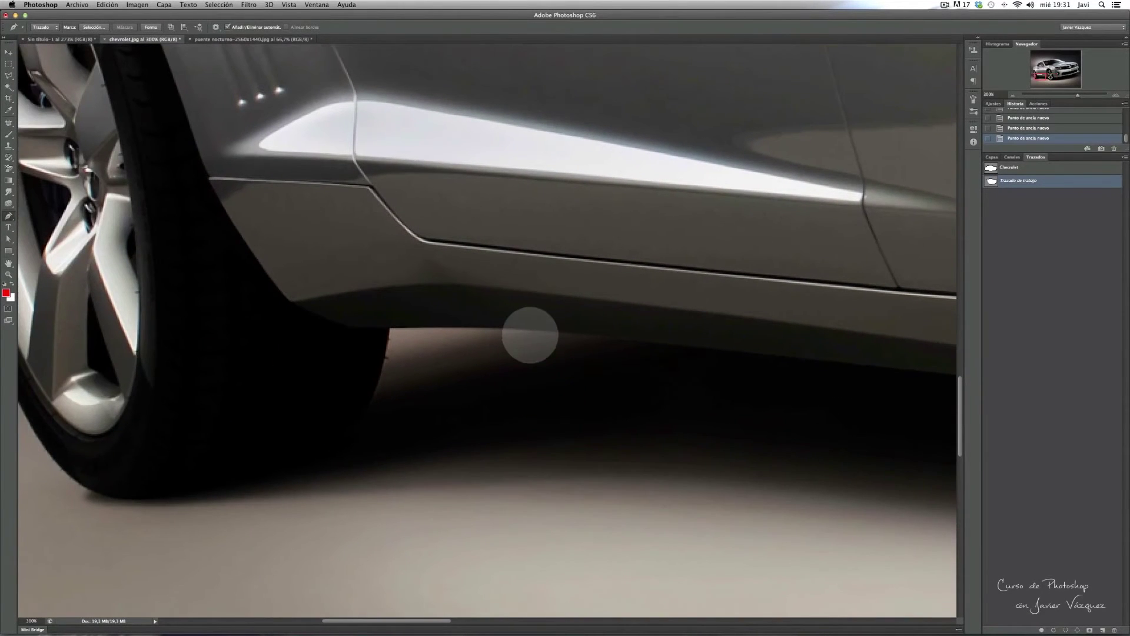
pyautogui.moveTo(532, 330); pyautogui.dragTo(507, 330)
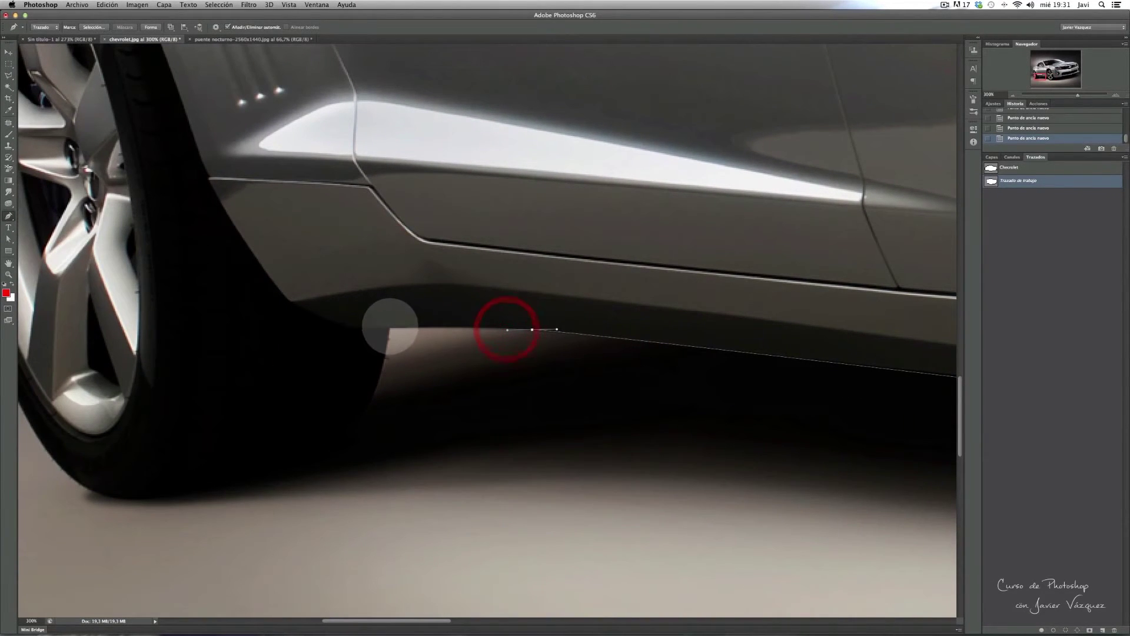
pyautogui.moveTo(386, 335); pyautogui.dragTo(387, 335)
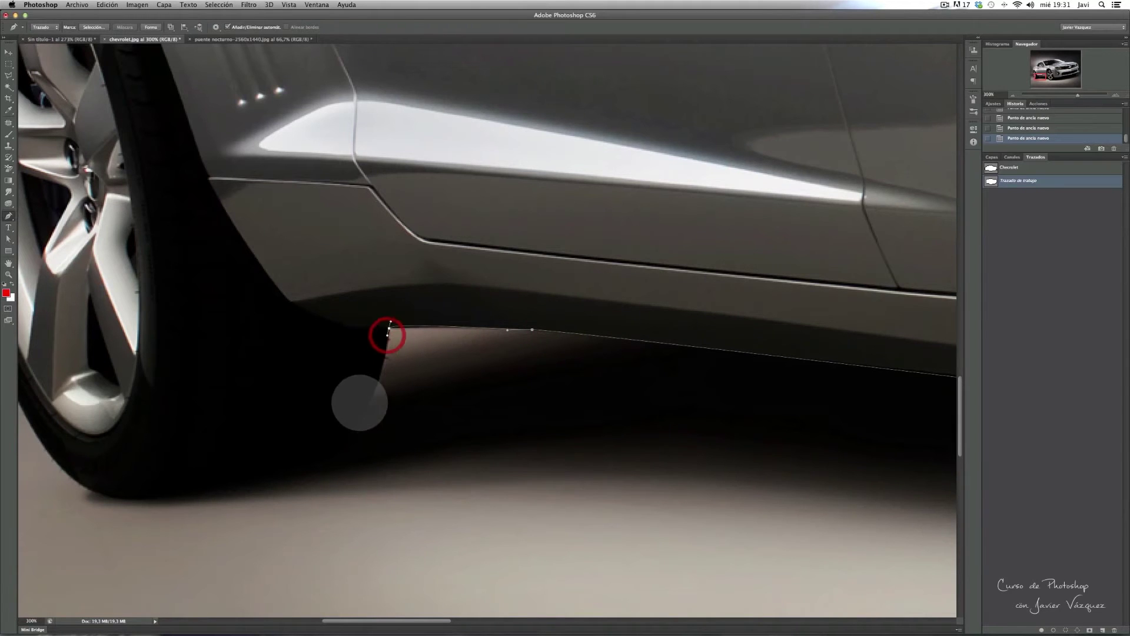
pyautogui.moveTo(344, 453); pyautogui.dragTo(313, 483)
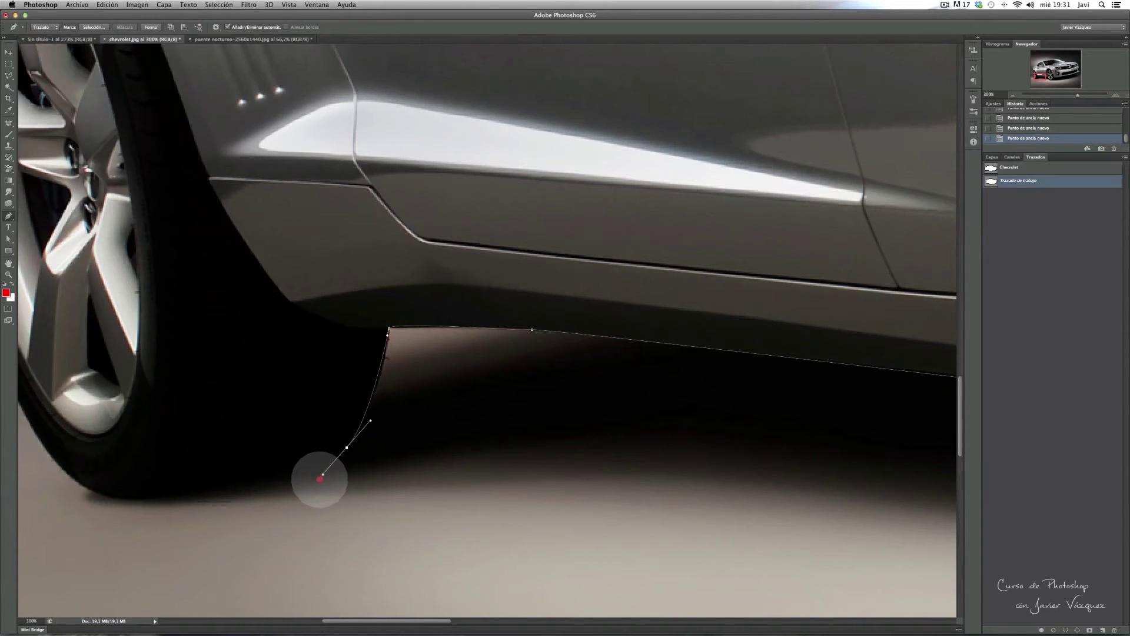
pyautogui.hscroll(-10, 454, 467)
pyautogui.scroll(-2, 454, 467)
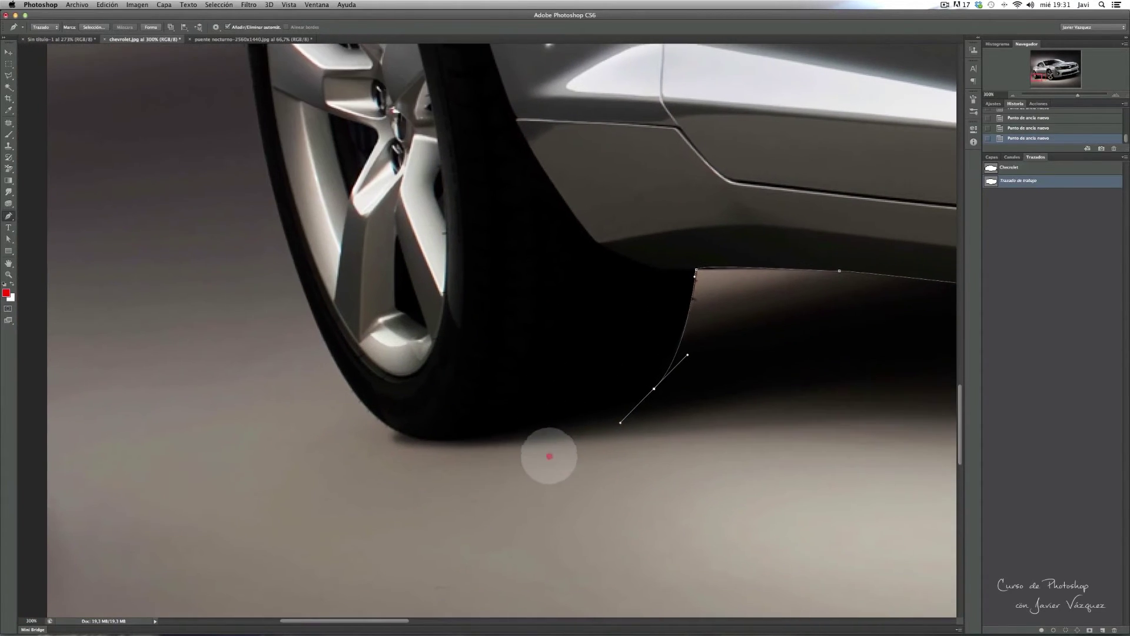
pyautogui.moveTo(494, 441); pyautogui.dragTo(459, 445)
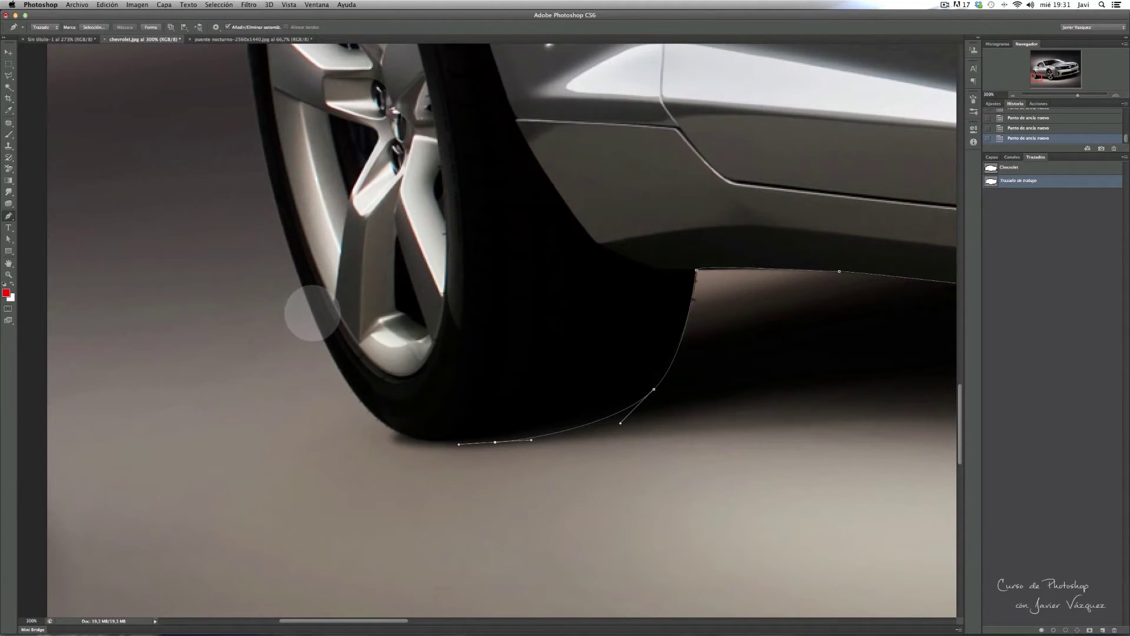
pyautogui.moveTo(312, 313); pyautogui.dragTo(261, 160)
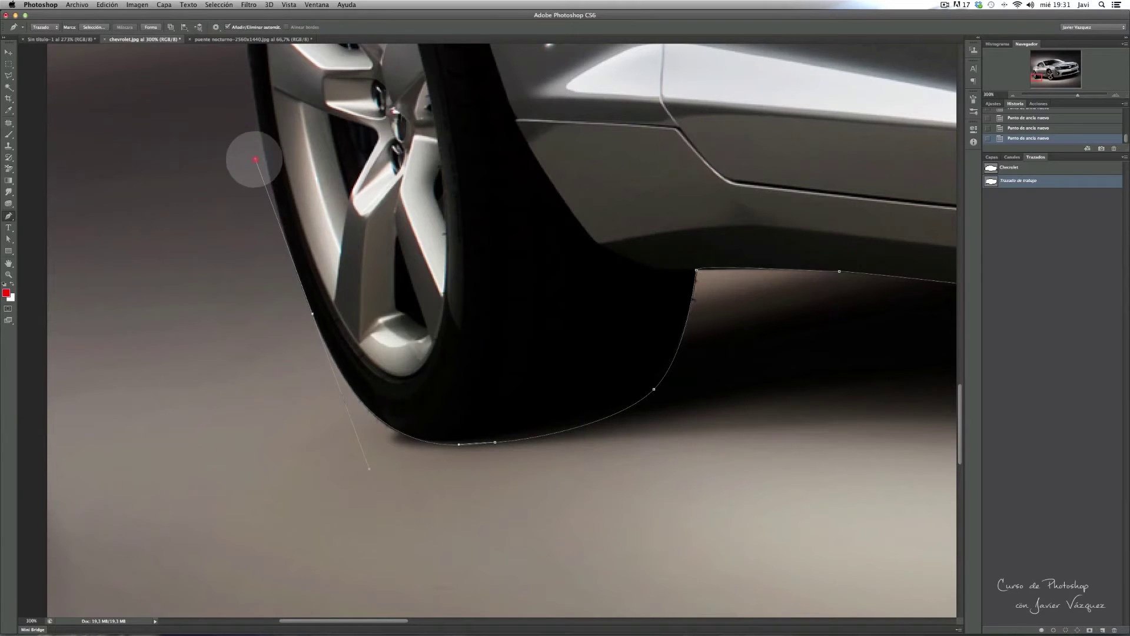
pyautogui.scroll(5, 257, 173)
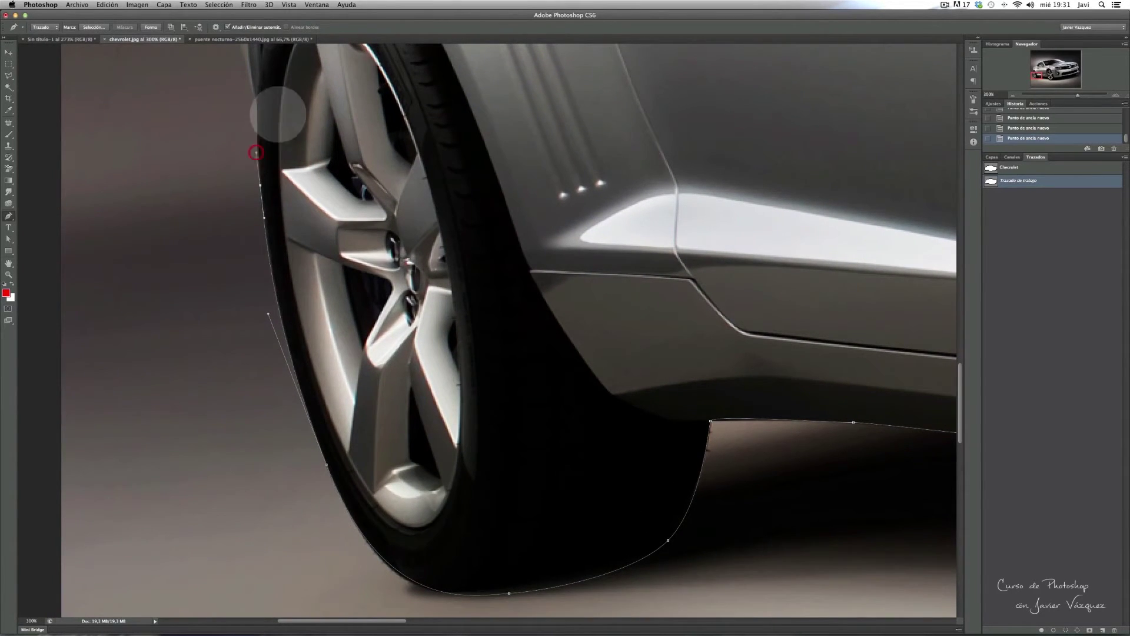
pyautogui.scroll(8, 282, 201)
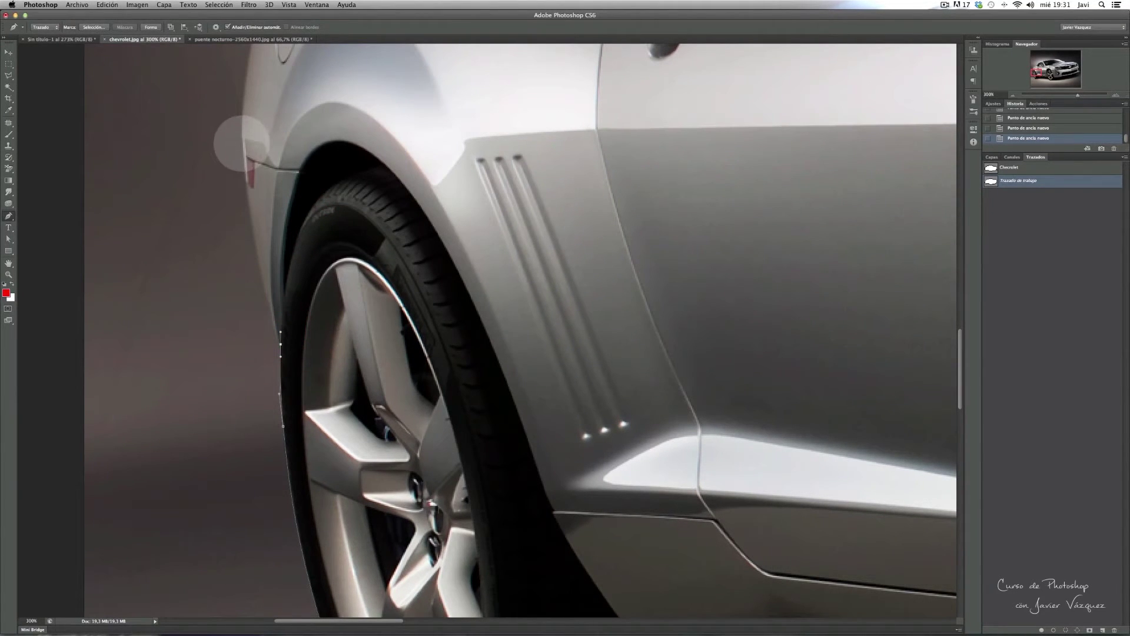
# Trace the rear wheel arch, rear fender and roofline, closing the path on its starting anchor
pyautogui.moveTo(242, 143); pyautogui.dragTo(247, 88)
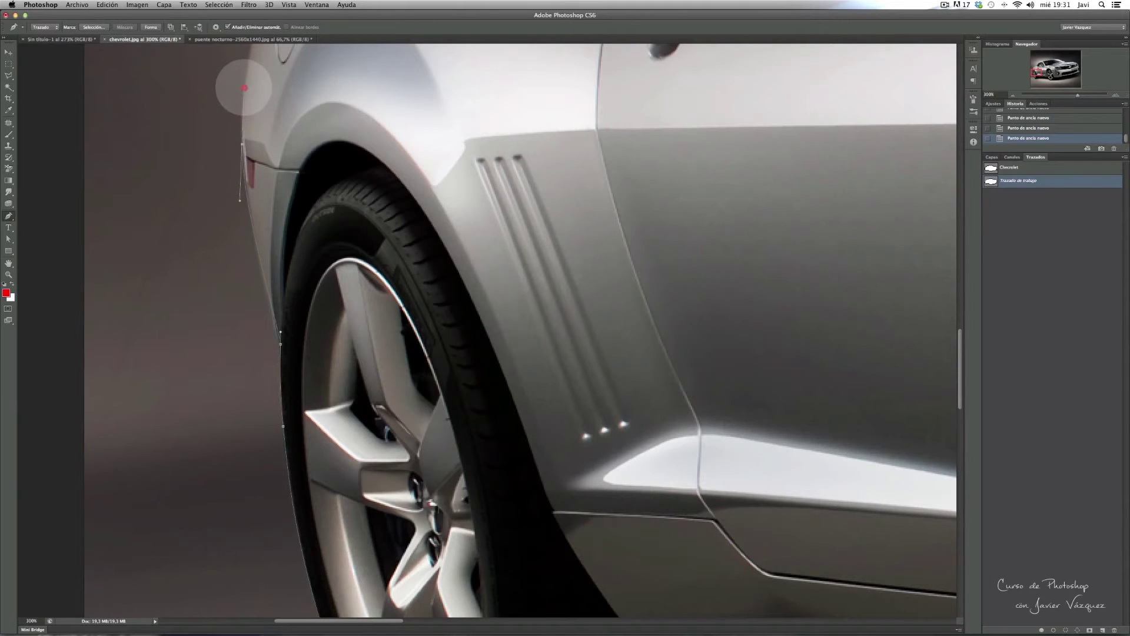
pyautogui.moveTo(244, 87)
pyautogui.mouseDown()
pyautogui.moveTo(338, 254)
pyautogui.moveTo(315, 195)
pyautogui.mouseUp()
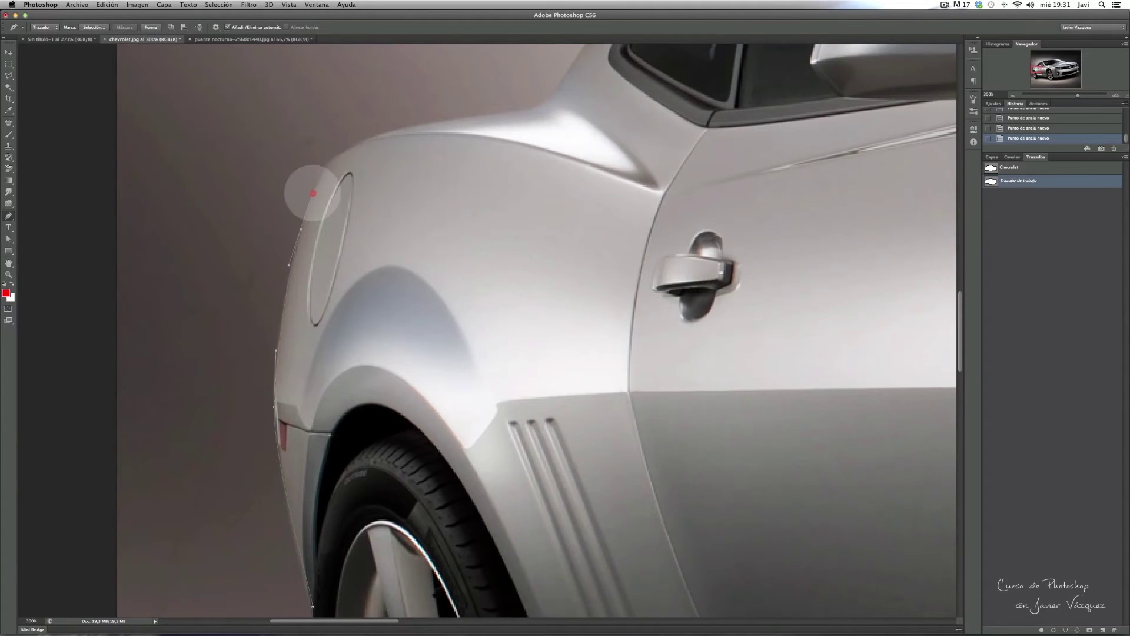
pyautogui.moveTo(328, 162)
pyautogui.mouseDown()
pyautogui.moveTo(341, 141)
pyautogui.moveTo(380, 132)
pyautogui.mouseUp()
pyautogui.moveTo(490, 113)
pyautogui.mouseDown()
pyautogui.moveTo(506, 112)
pyautogui.moveTo(425, 275)
pyautogui.mouseUp()
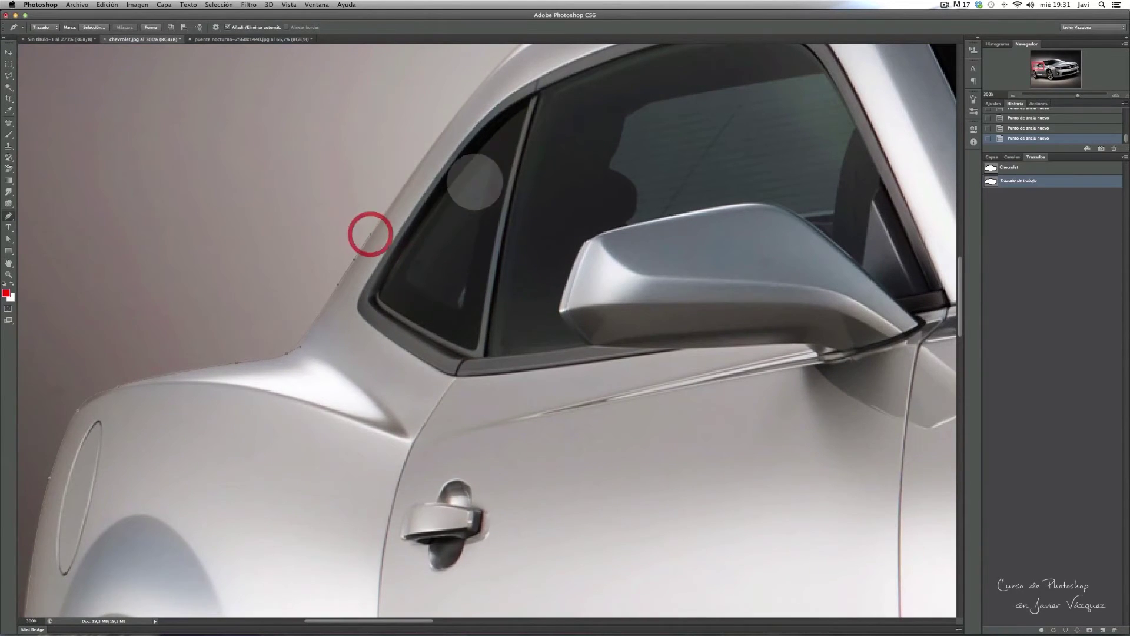
pyautogui.scroll(5, 376, 235)
pyautogui.hscroll(3, 377, 236)
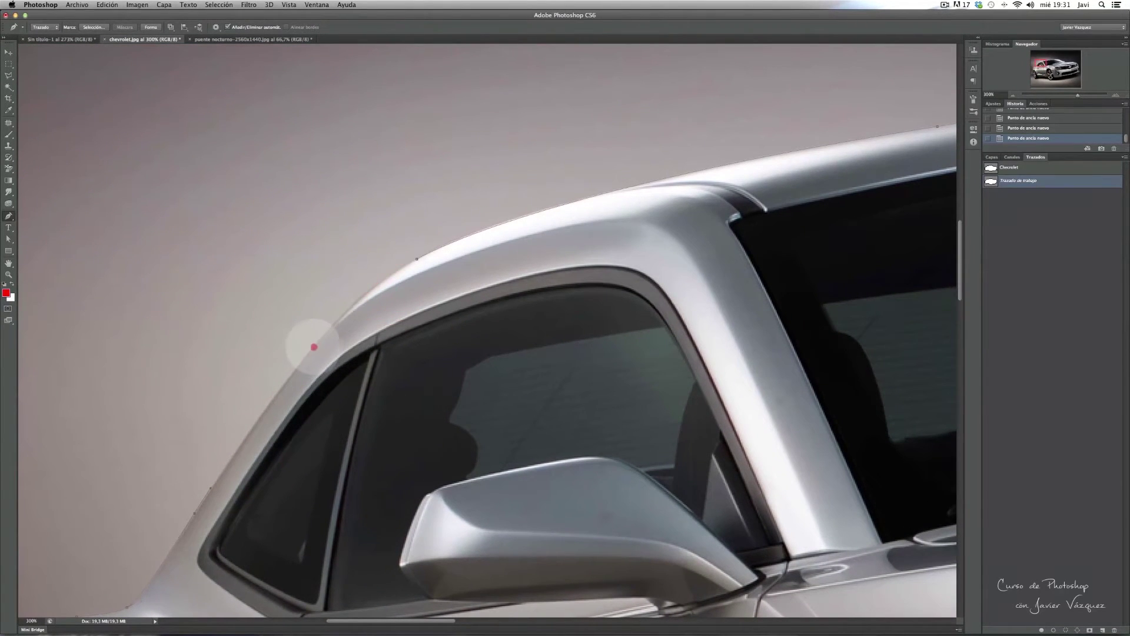
pyautogui.click(313, 348)
pyautogui.click(328, 330)
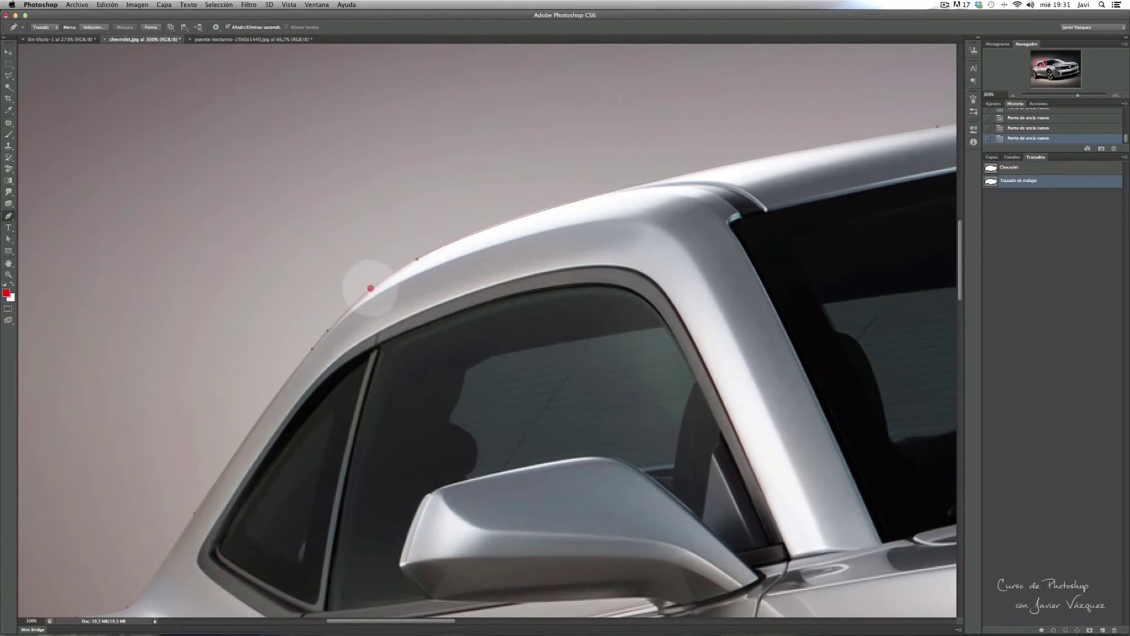
pyautogui.moveTo(371, 288); pyautogui.dragTo(382, 281)
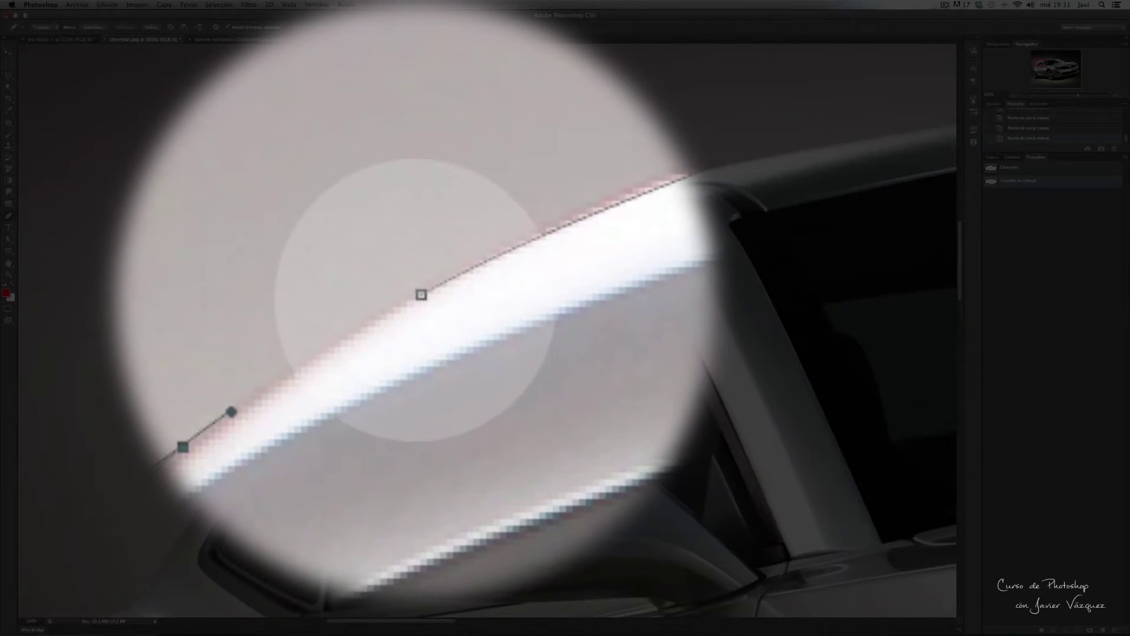
pyautogui.click(420, 295)
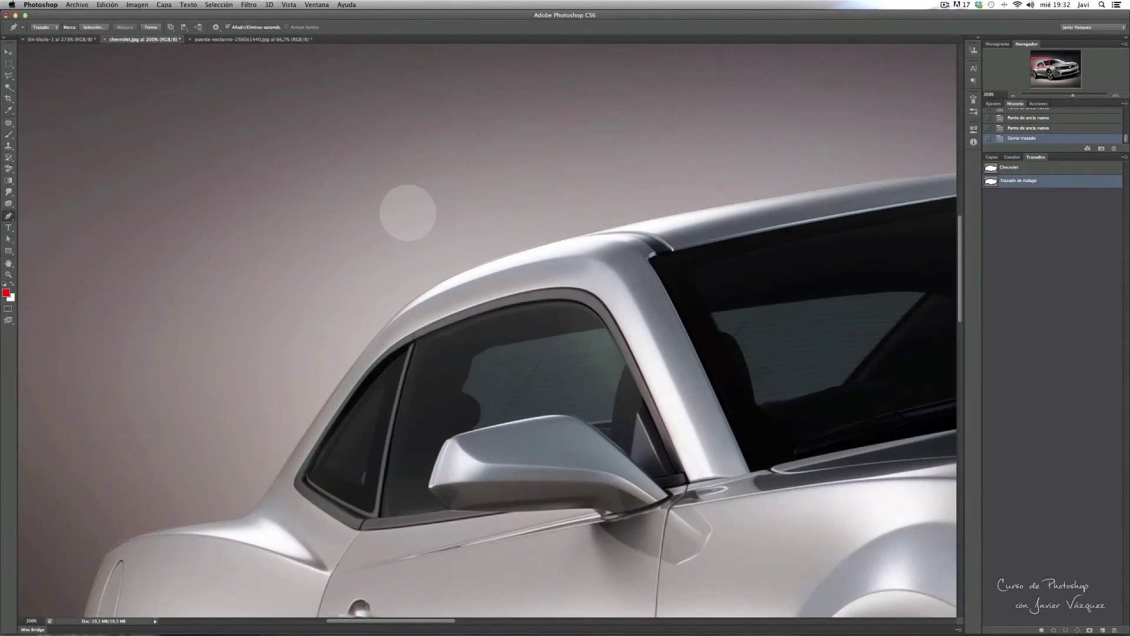
pyautogui.scroll(-10, 560, 429)
pyautogui.hscroll(3, 560, 429)
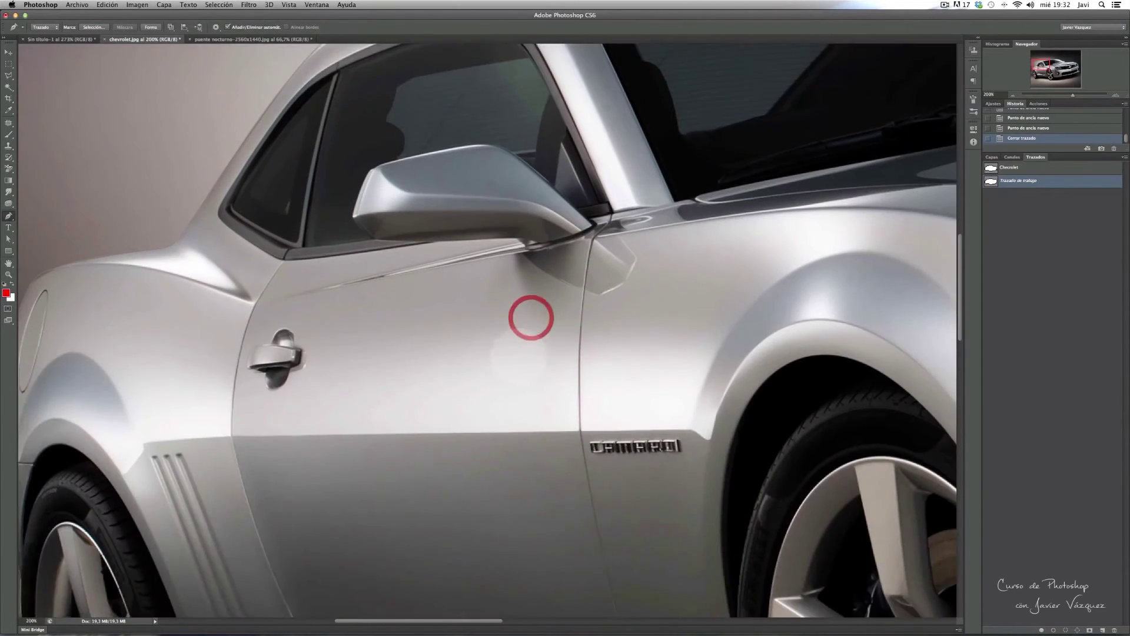
pyautogui.scroll(-5, 362, 302)
pyautogui.hscroll(5, 361, 302)
pyautogui.hscroll(5, 479, 239)
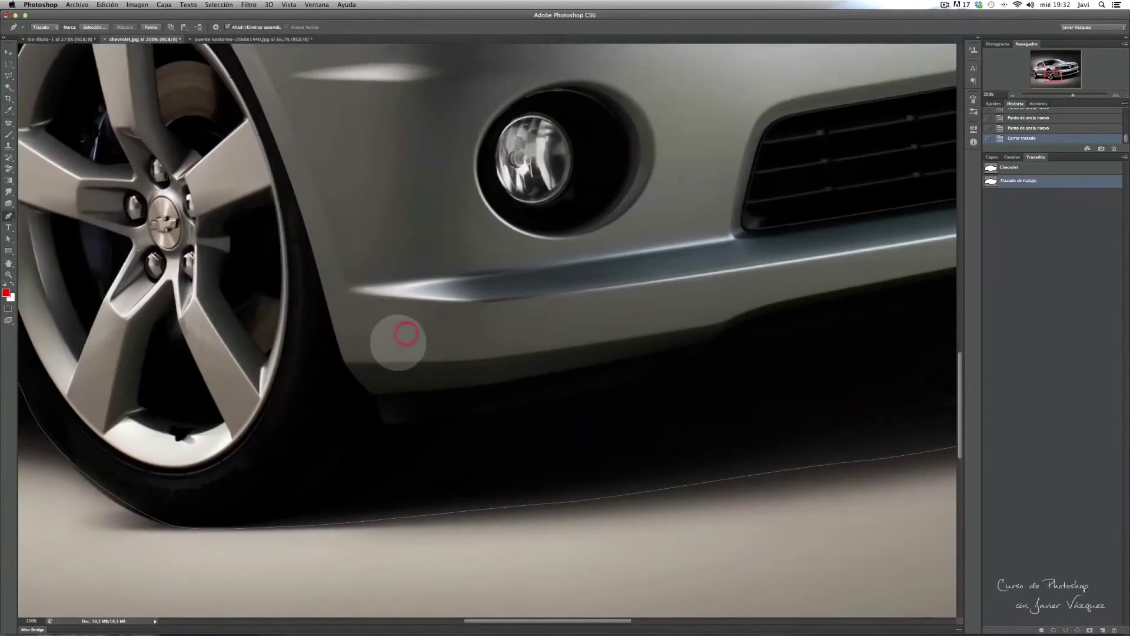
pyautogui.scroll(-3, 396, 336)
pyautogui.hscroll(10, 632, 318)
pyautogui.scroll(3, 633, 318)
pyautogui.hscroll(4, 404, 391)
pyautogui.scroll(2, 842, 272)
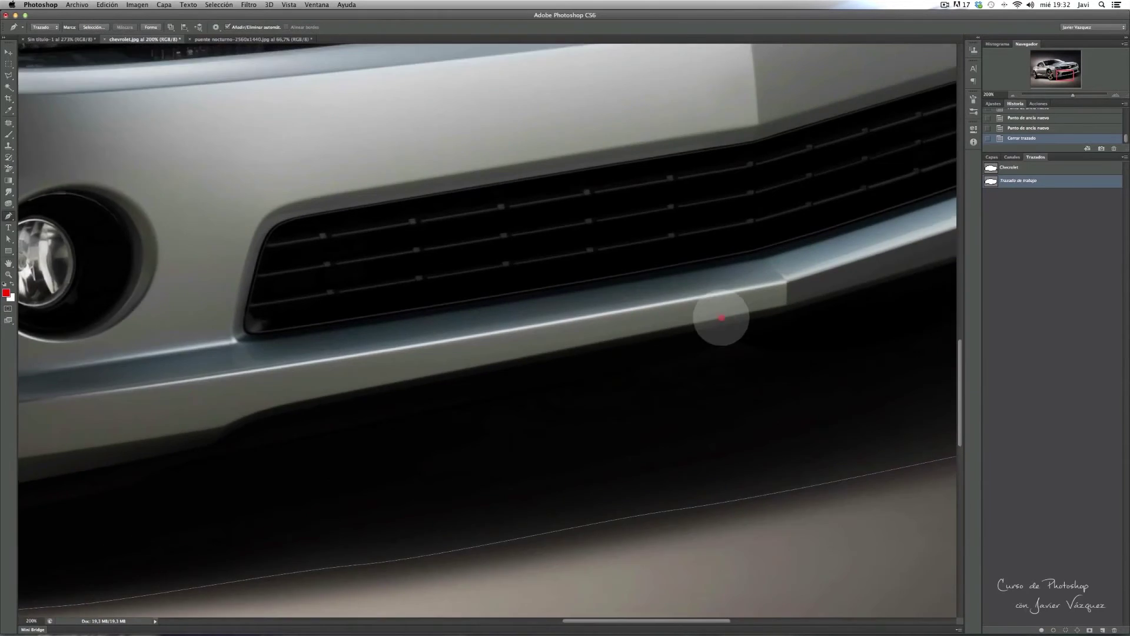
pyautogui.hscroll(8, 724, 315)
pyautogui.scroll(2, 725, 315)
pyautogui.hscroll(5, 623, 345)
pyautogui.scroll(-2, 623, 345)
pyautogui.click(9, 239)
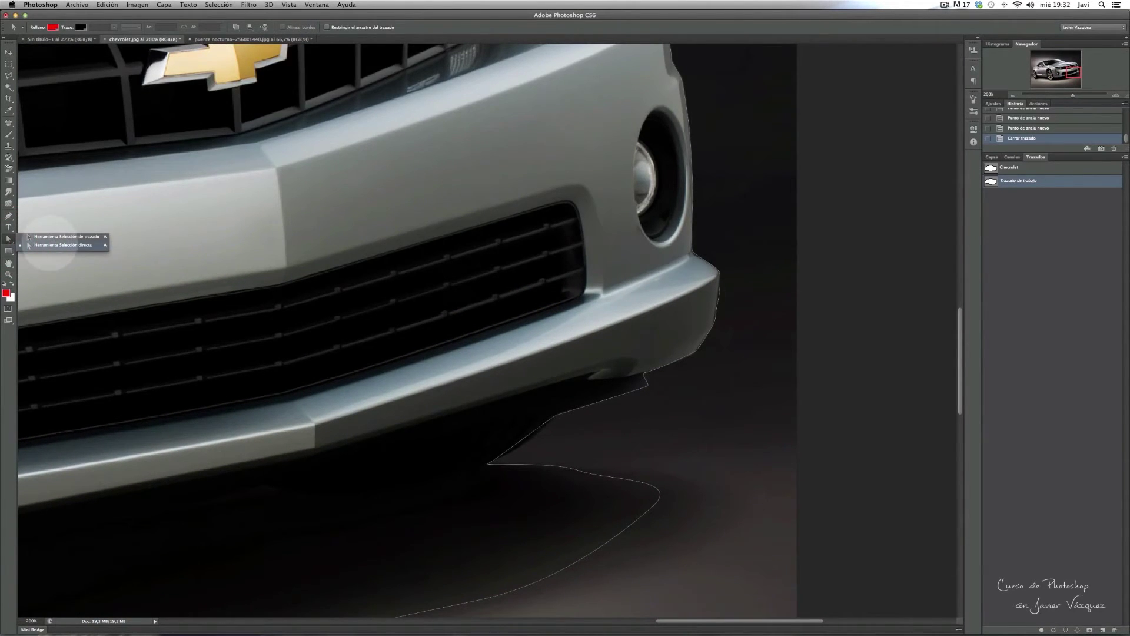
pyautogui.click(645, 386)
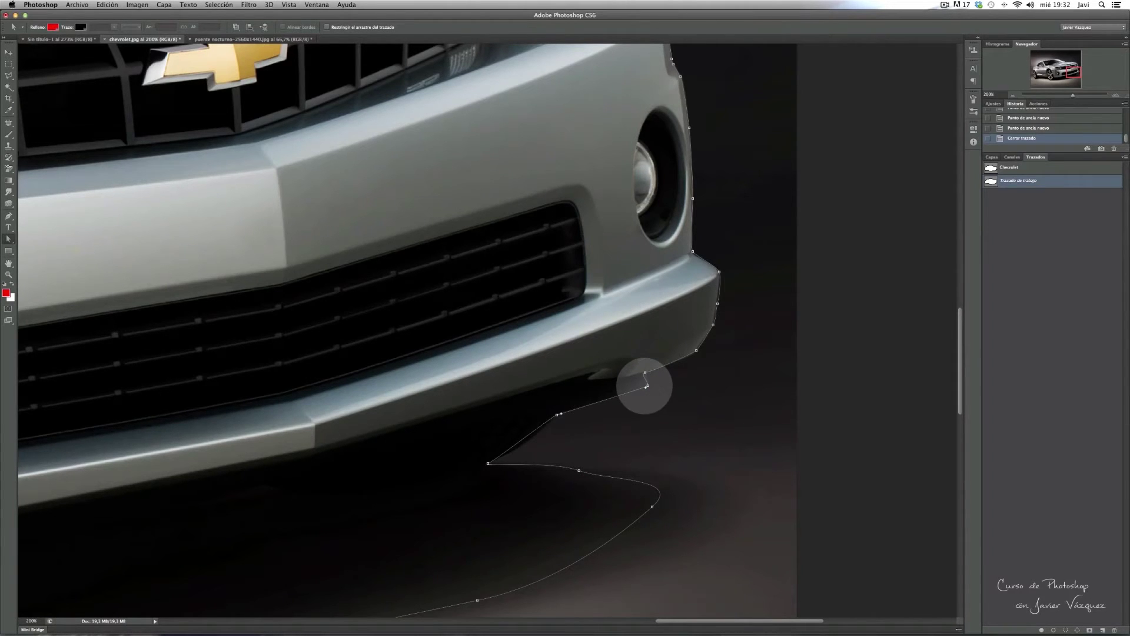
pyautogui.press('p')
pyautogui.click(1009, 189)
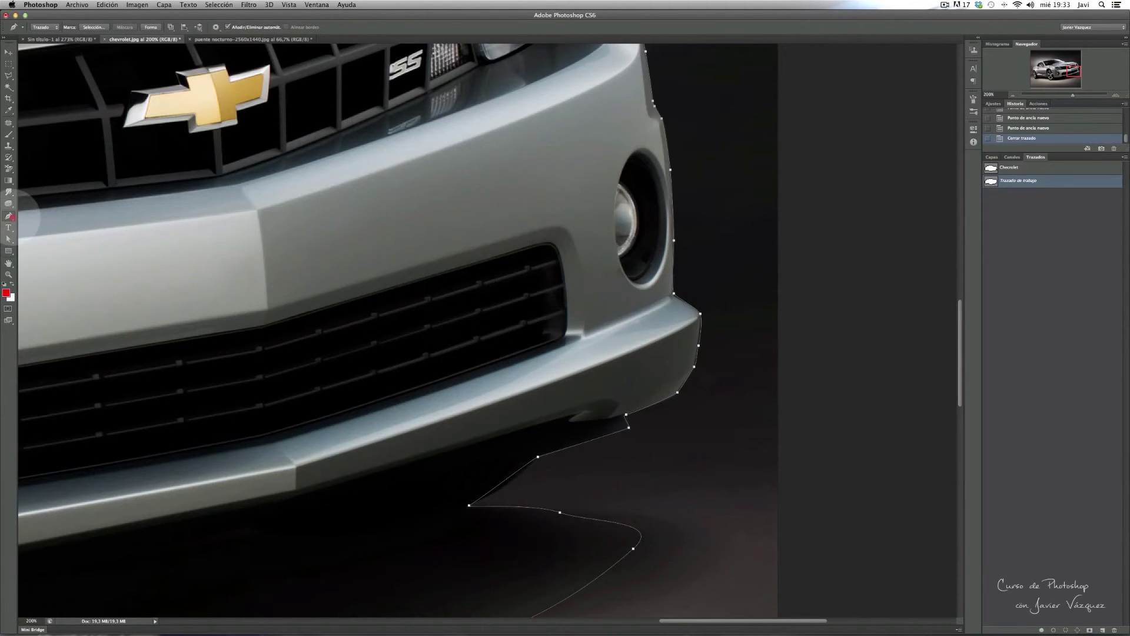
pyautogui.click(9, 216)
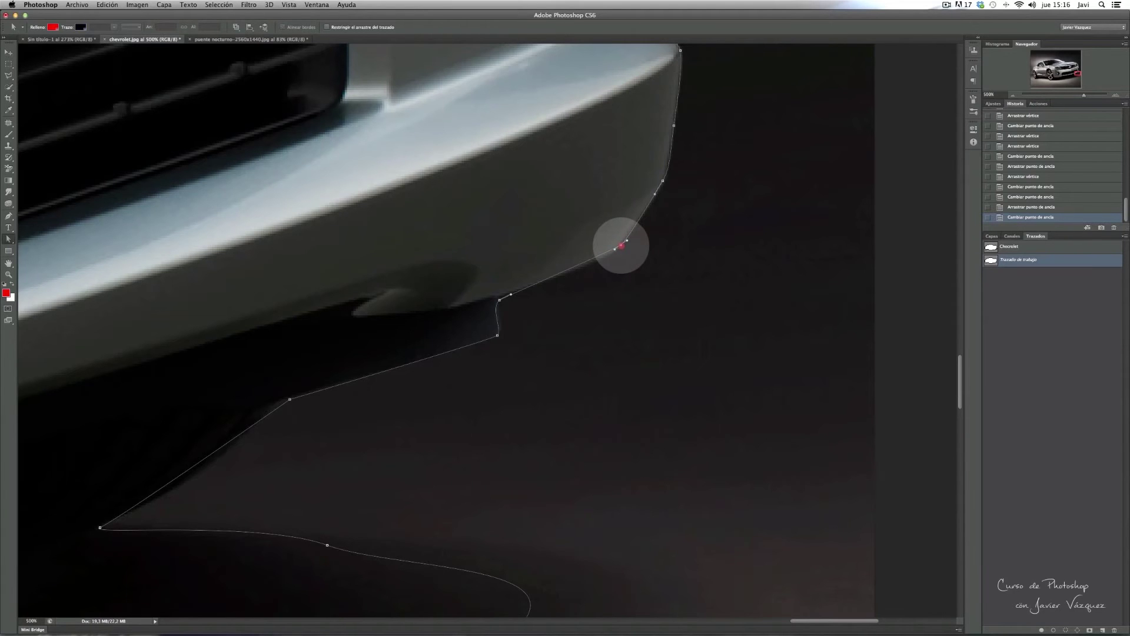
# Drag anchors so the path hugs the bumper and body edge near the headlight
pyautogui.moveTo(619, 248); pyautogui.dragTo(621, 247)
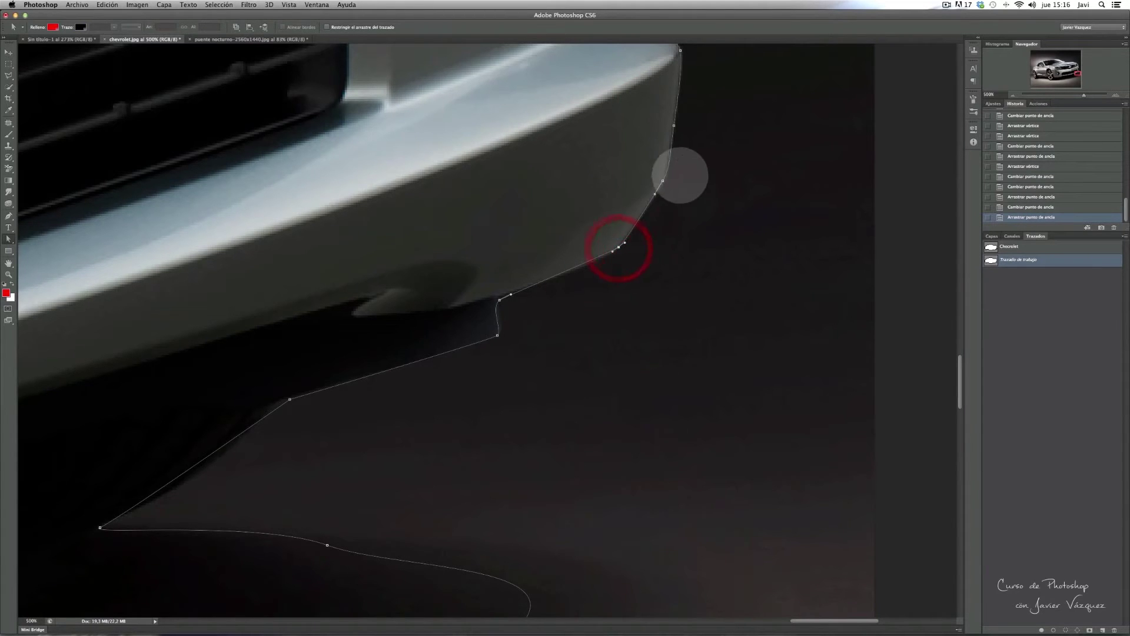
pyautogui.scroll(10, 671, 235)
pyautogui.scroll(5, 656, 419)
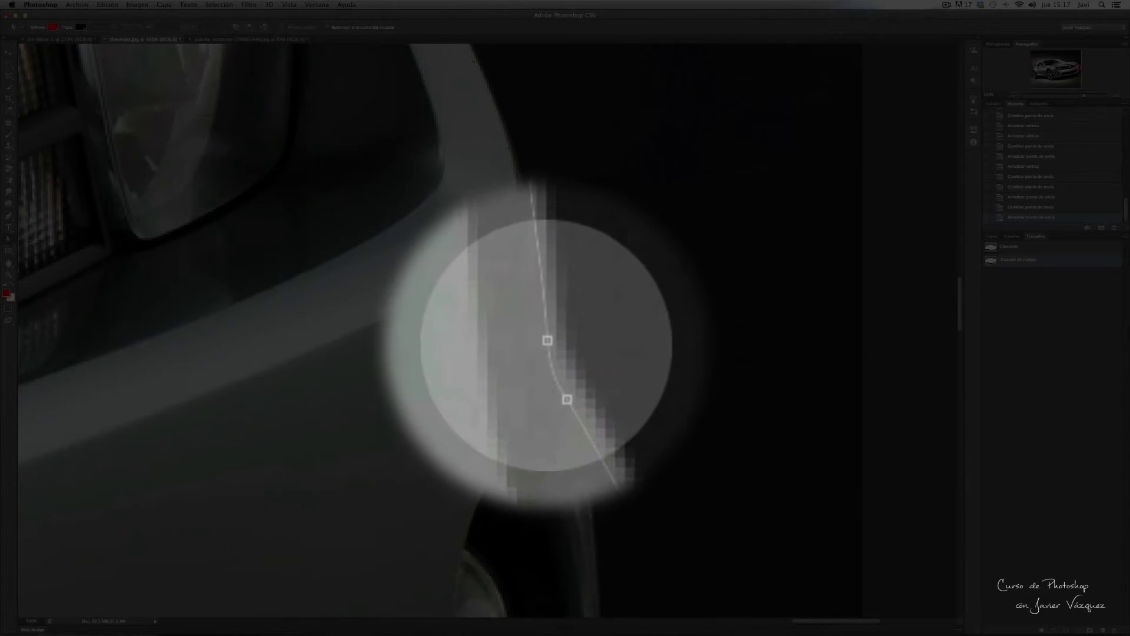
pyautogui.moveTo(548, 350); pyautogui.dragTo(540, 324)
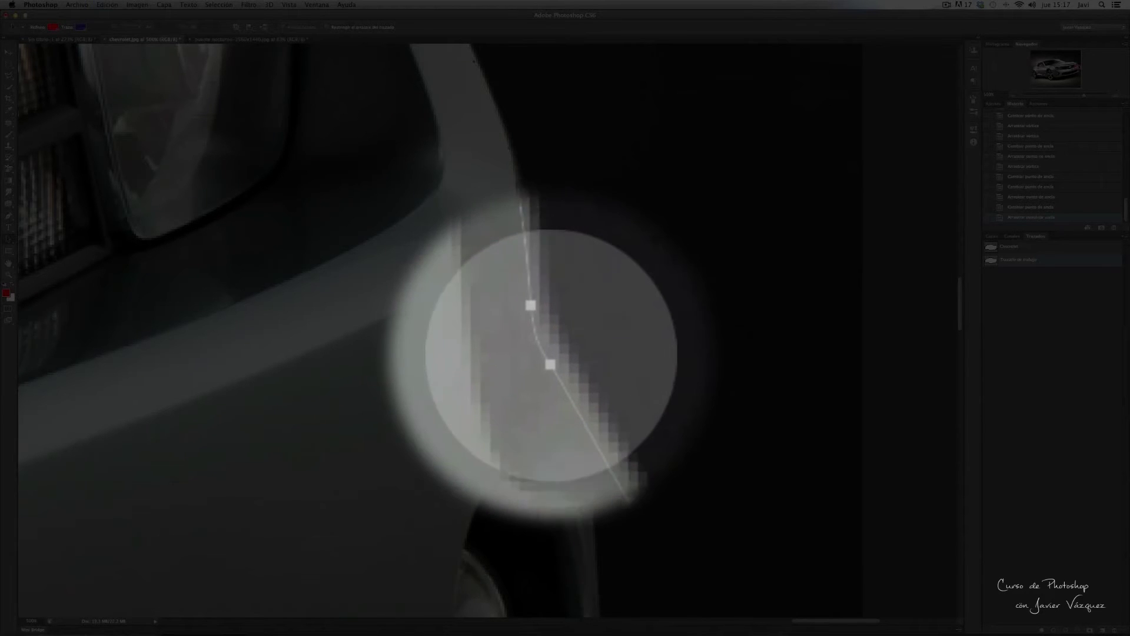
pyautogui.click(552, 359)
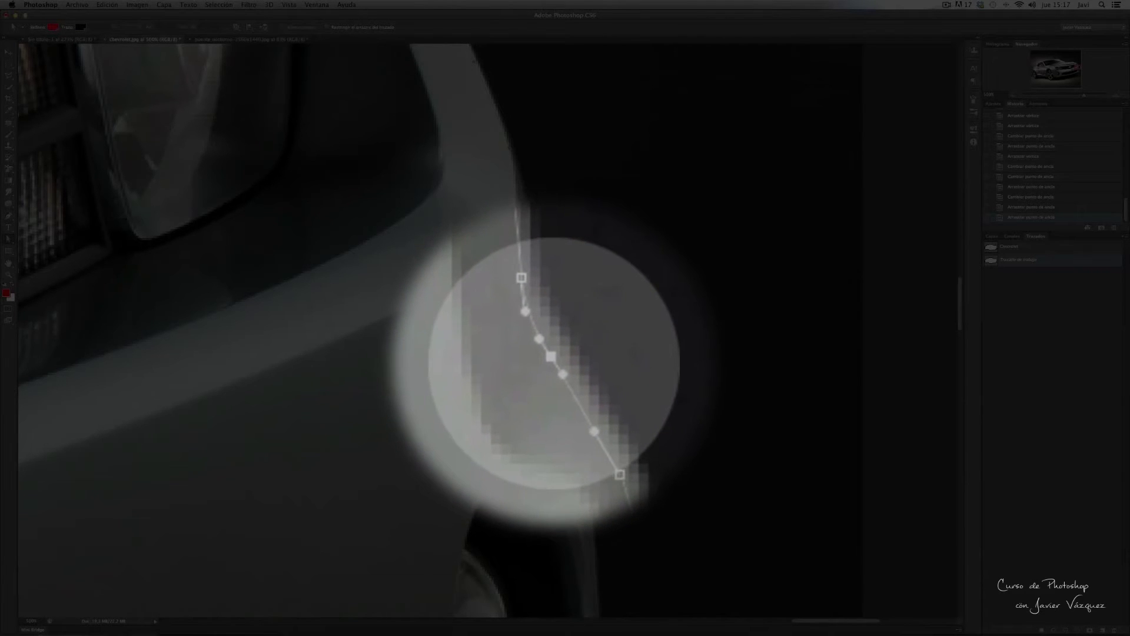
pyautogui.moveTo(554, 363); pyautogui.dragTo(563, 357)
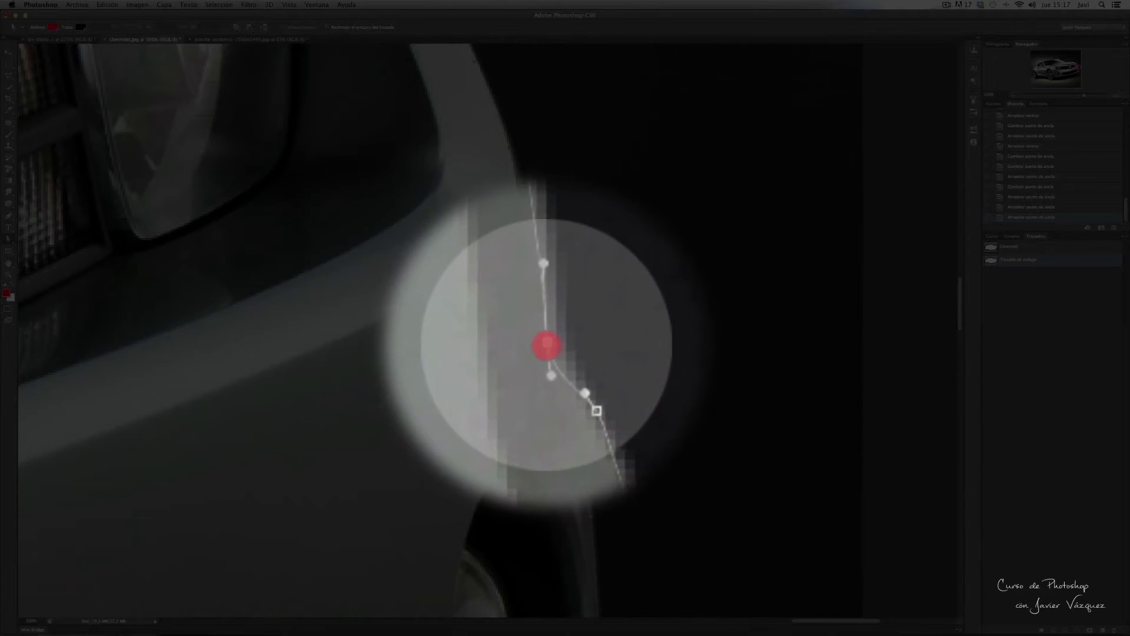
pyautogui.moveTo(547, 346); pyautogui.dragTo(550, 345)
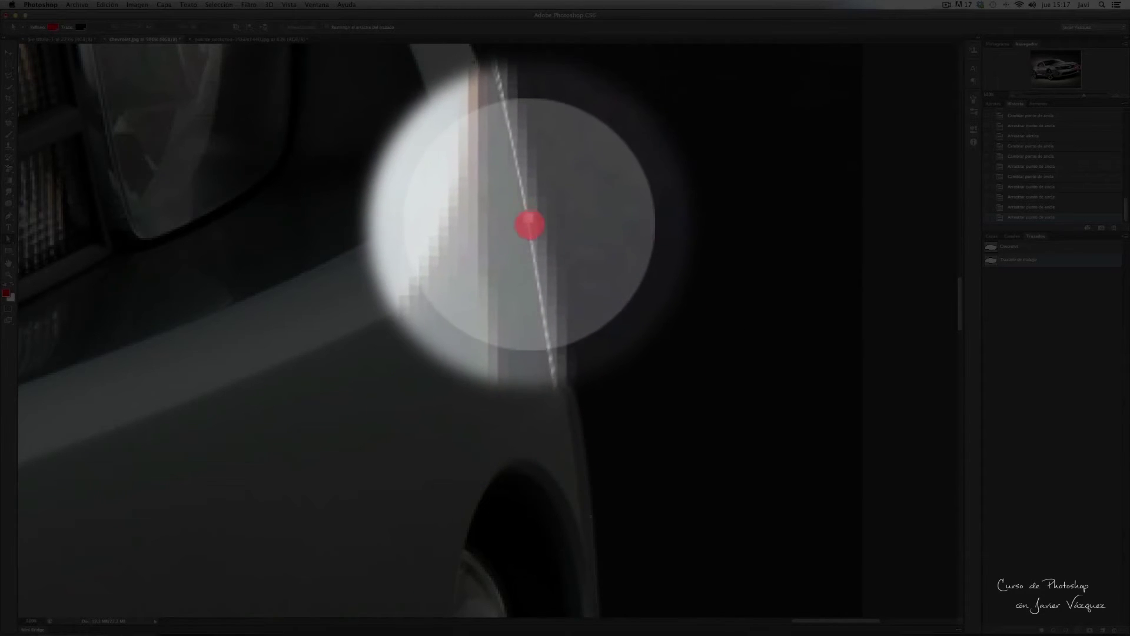
# Reshape the upper segment and hood anchors so the curve fits the hood's front corner
pyautogui.moveTo(530, 221); pyautogui.dragTo(532, 230)
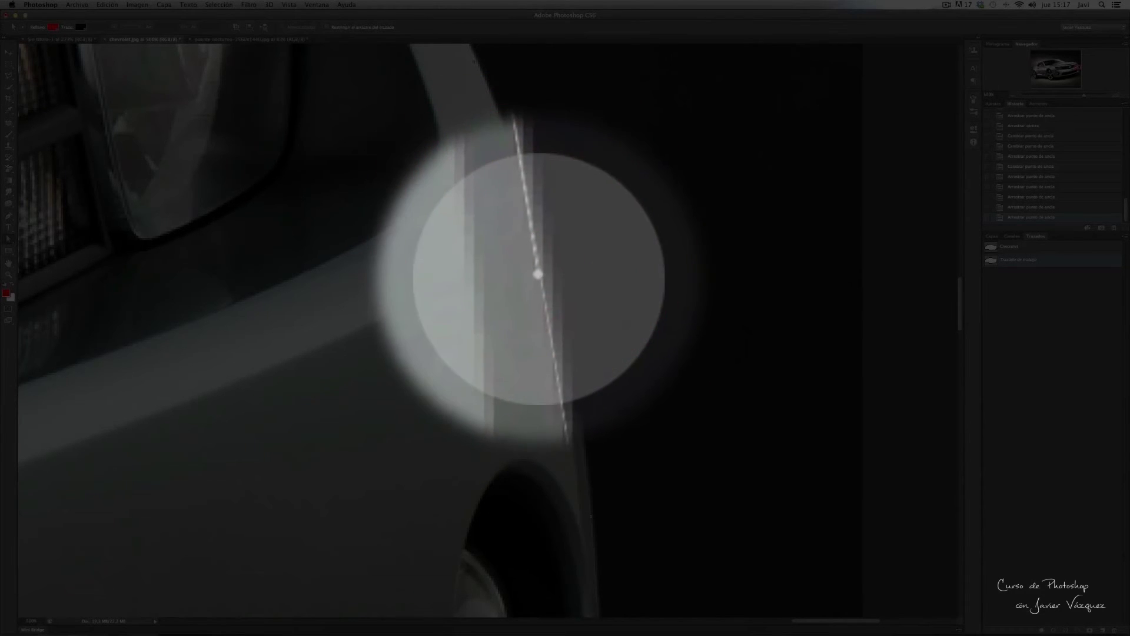
pyautogui.moveTo(533, 275); pyautogui.dragTo(546, 305)
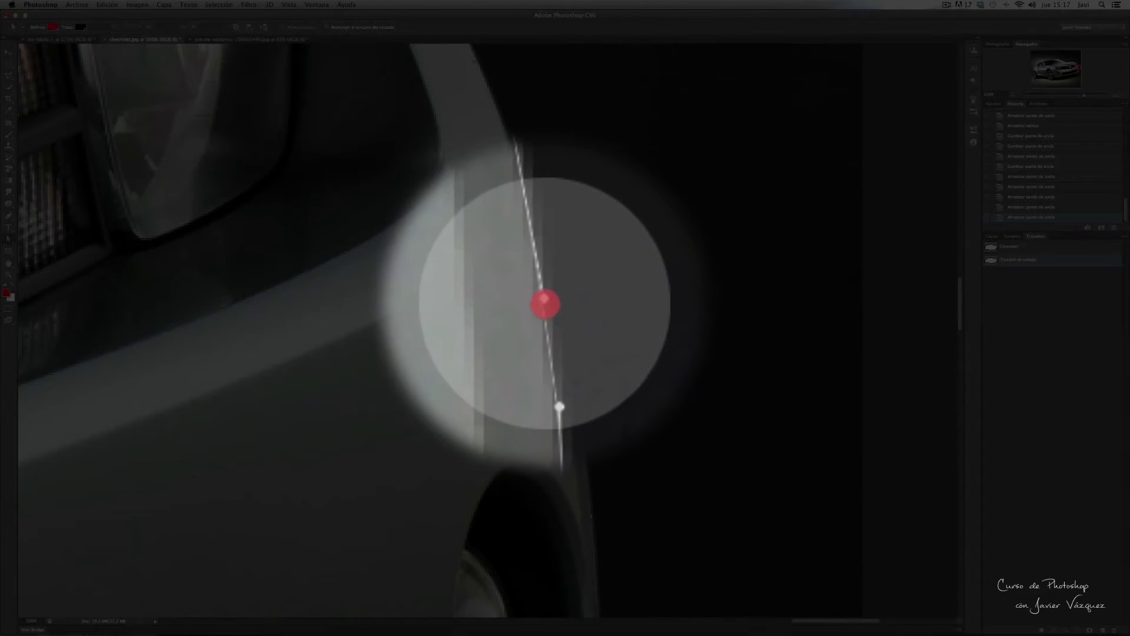
pyautogui.moveTo(546, 304); pyautogui.dragTo(542, 302)
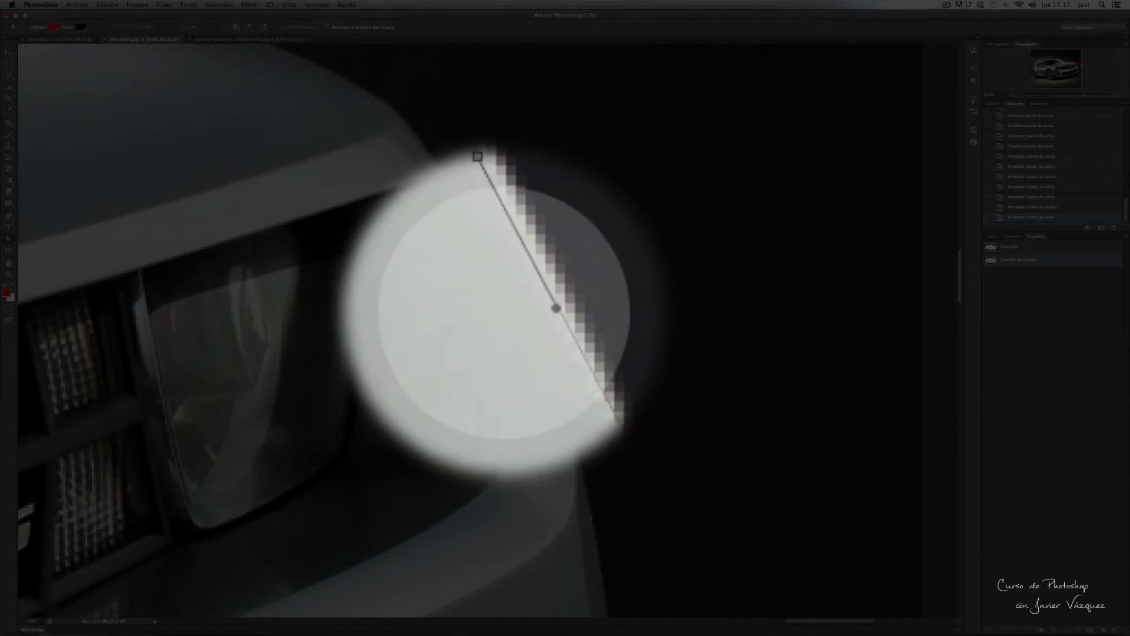
pyautogui.click(500, 274)
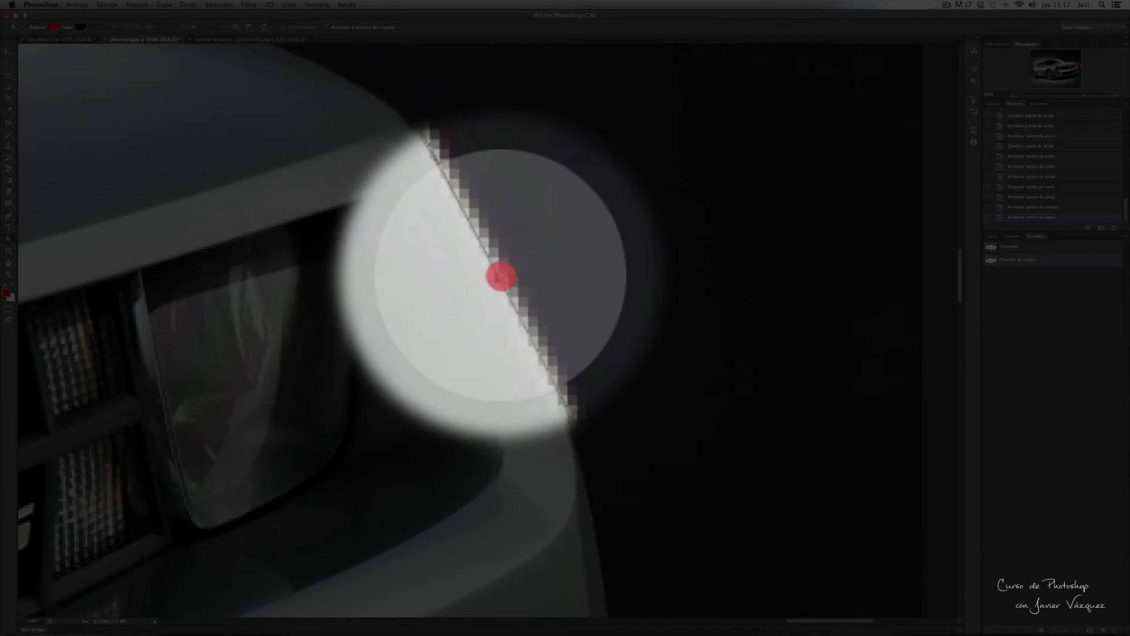
pyautogui.moveTo(485, 277); pyautogui.dragTo(506, 395)
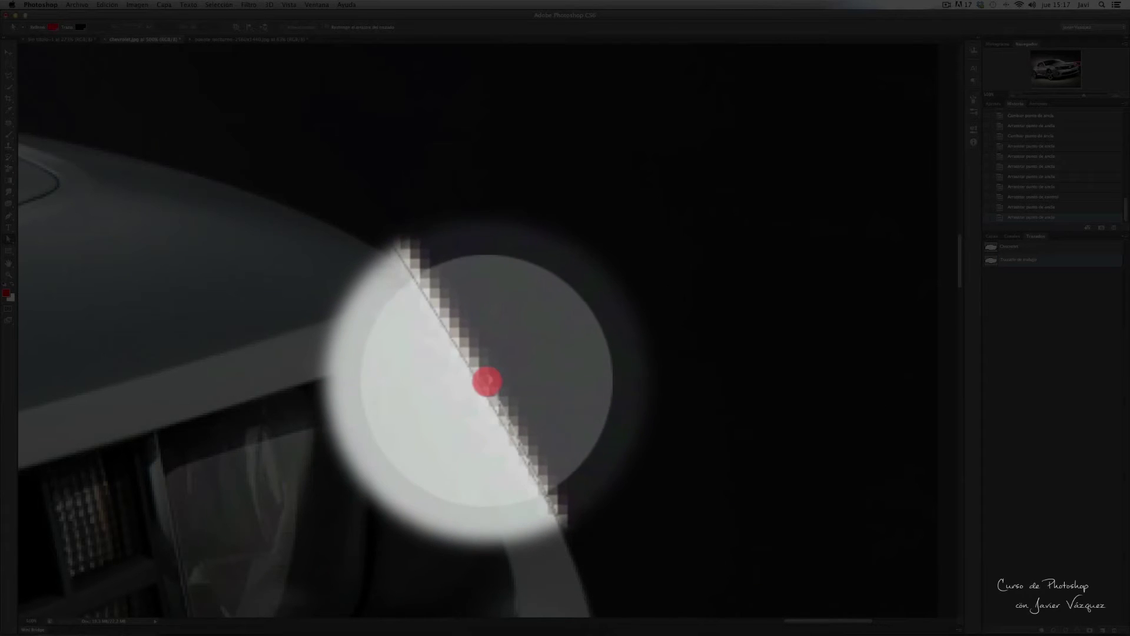
pyautogui.moveTo(488, 381); pyautogui.dragTo(485, 378)
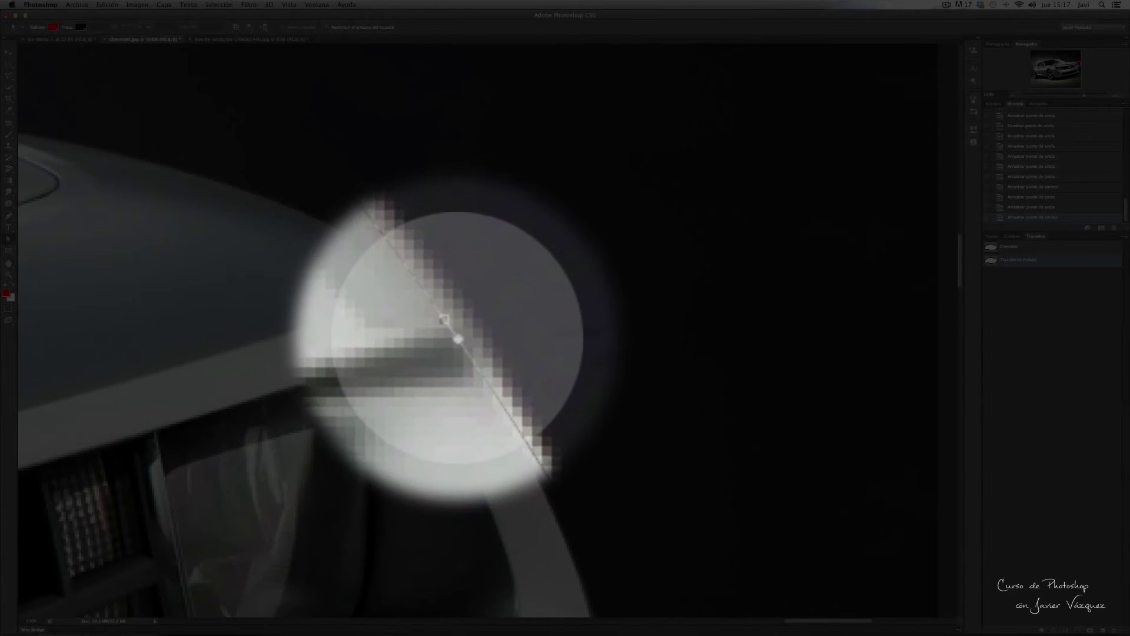
pyautogui.moveTo(461, 337); pyautogui.dragTo(458, 341)
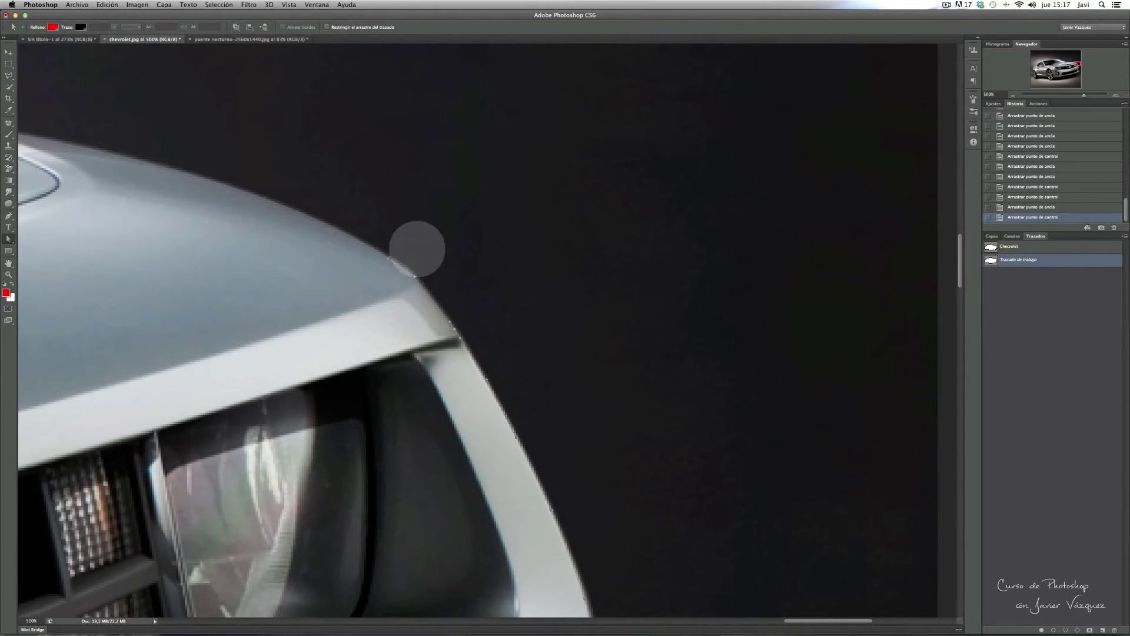
# Save the temporary work path as 'chevrolet1'
pyautogui.hscroll(-5, 437, 222)
pyautogui.scroll(2, 436, 222)
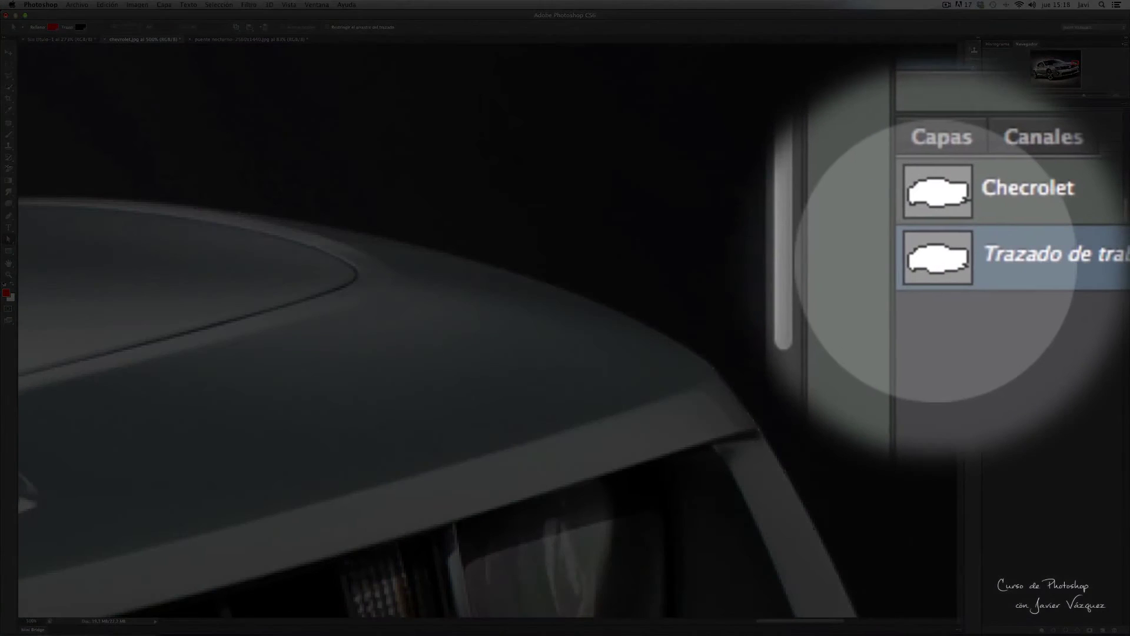
pyautogui.doubleClick(936, 261)
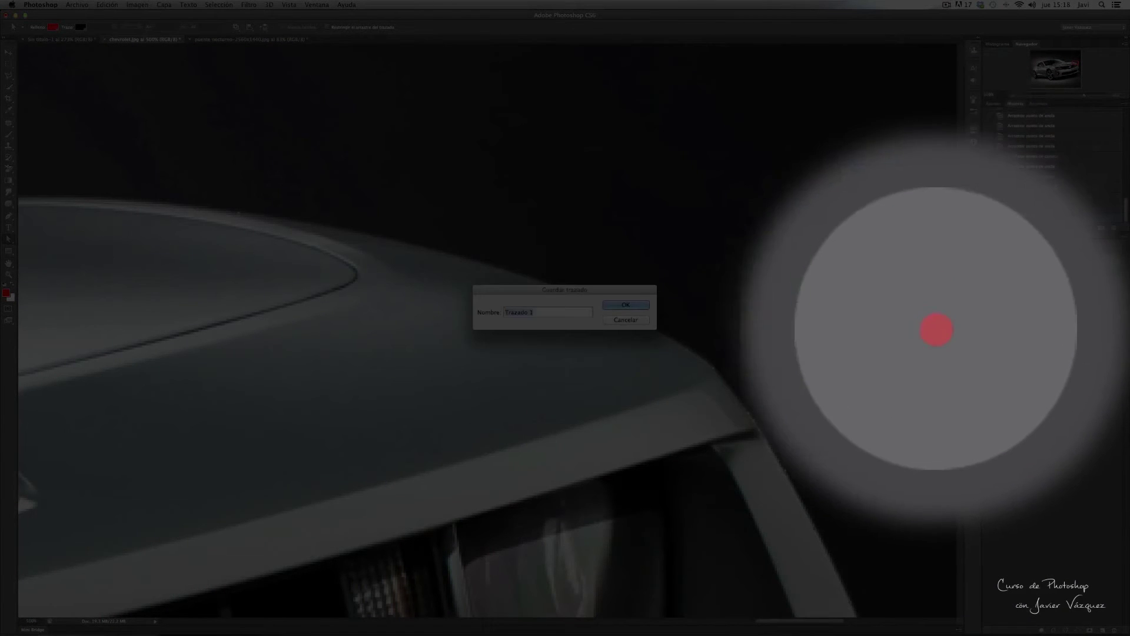
pyautogui.click(645, 322)
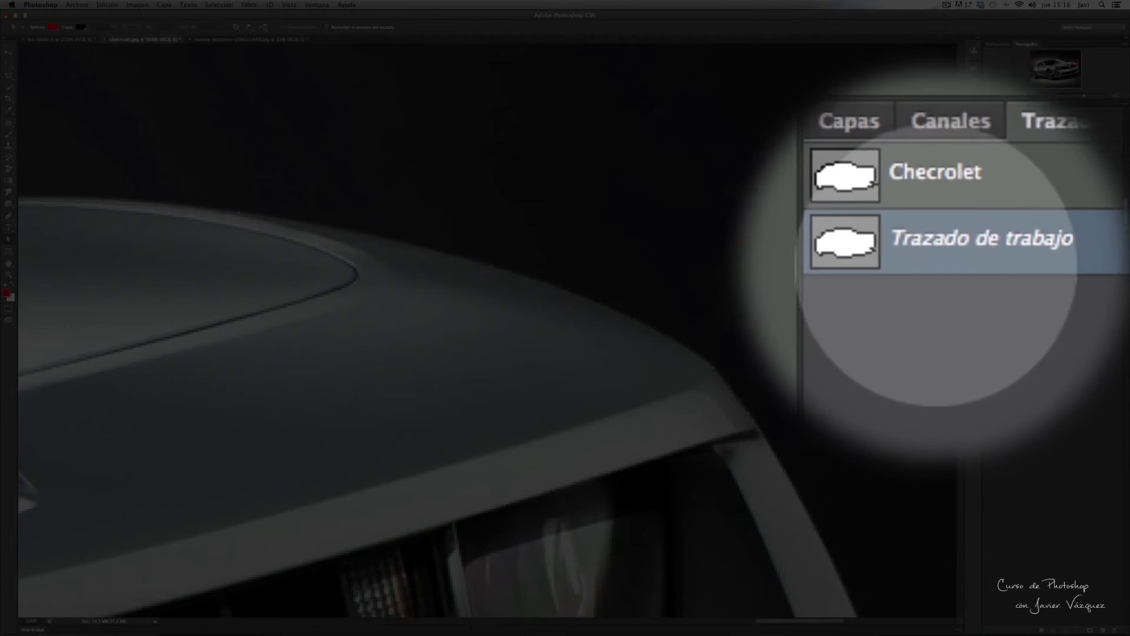
pyautogui.click(936, 261)
pyautogui.doubleClick(937, 261)
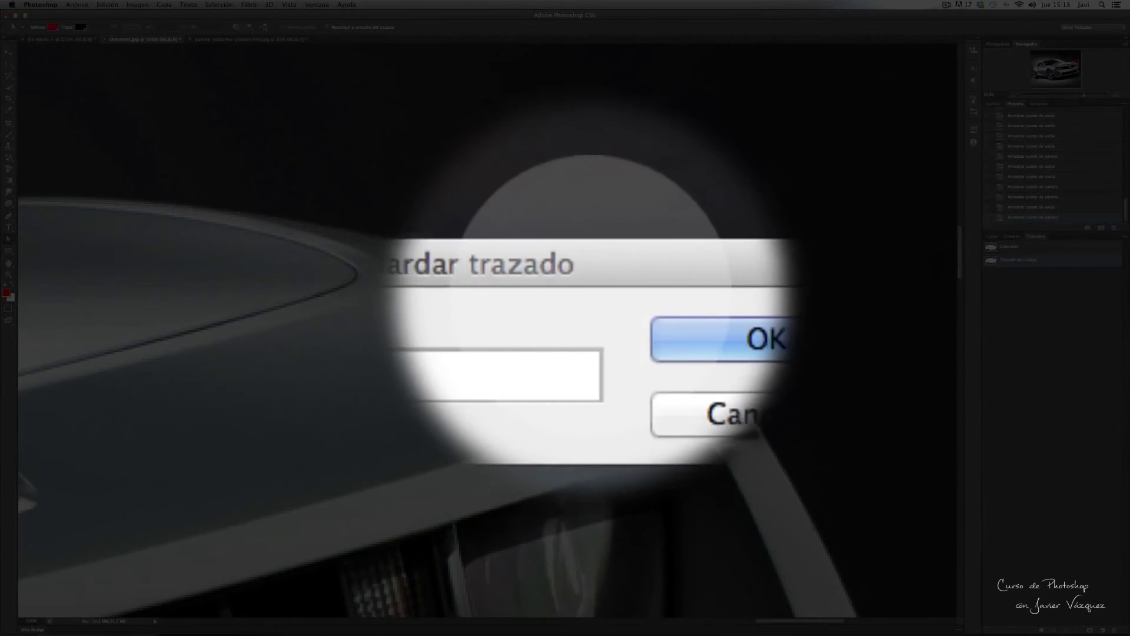
pyautogui.click(463, 314)
pyautogui.write('chevrolet1')
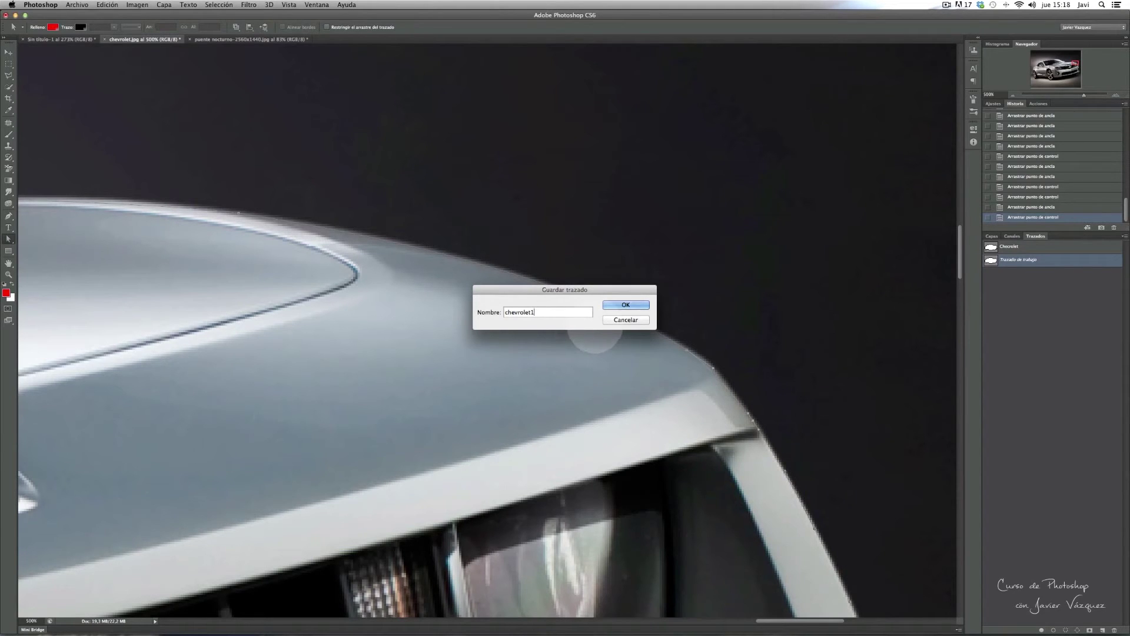
pyautogui.click(626, 304)
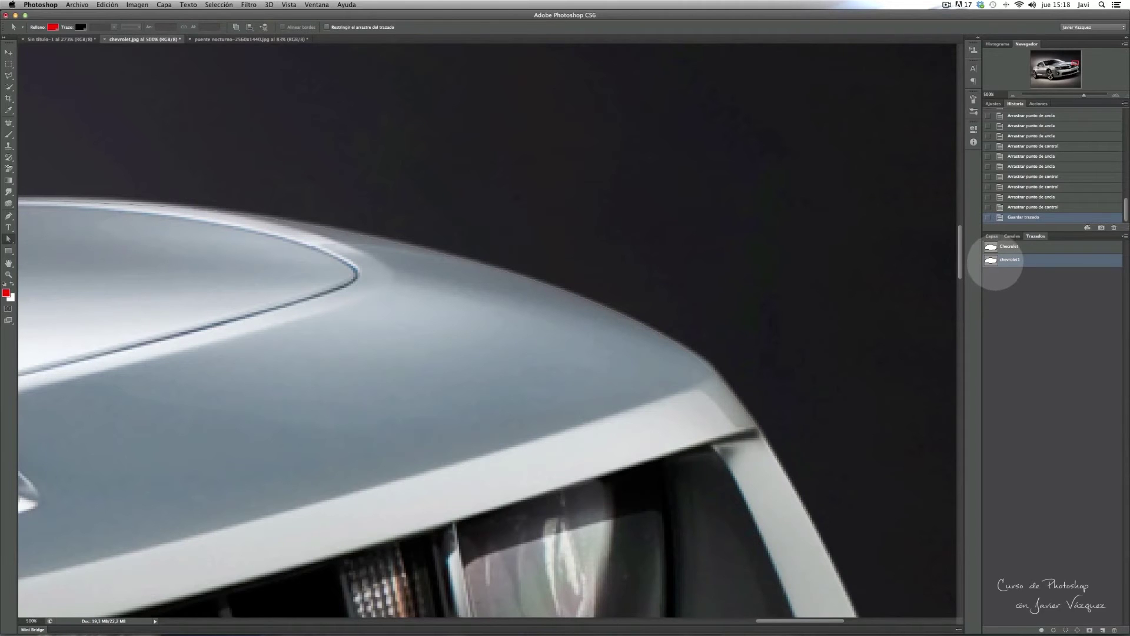
# Delete the chevrolet1 path, fit the image in view, and show the saved car path
pyautogui.moveTo(993, 262); pyautogui.dragTo(1115, 629)
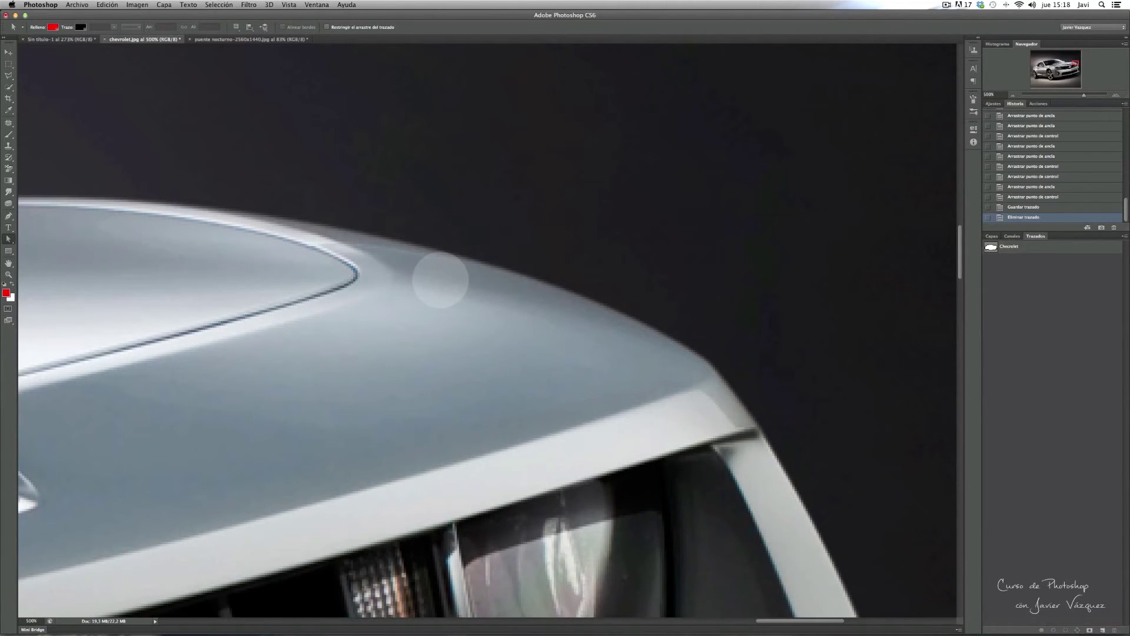
pyautogui.press('super+0')
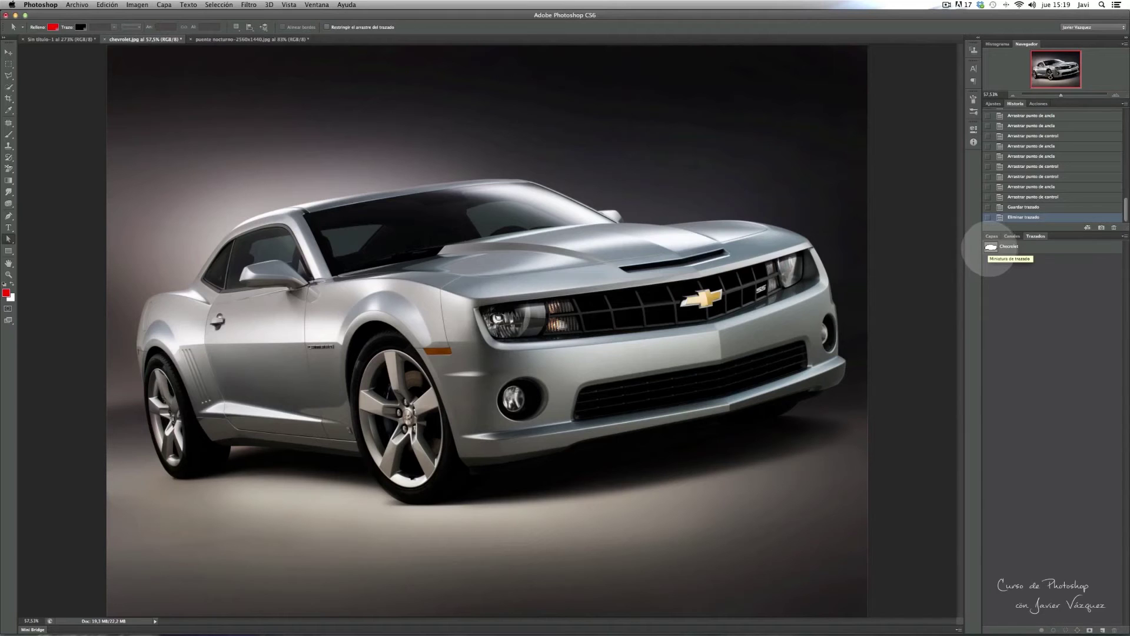
pyautogui.click(993, 247)
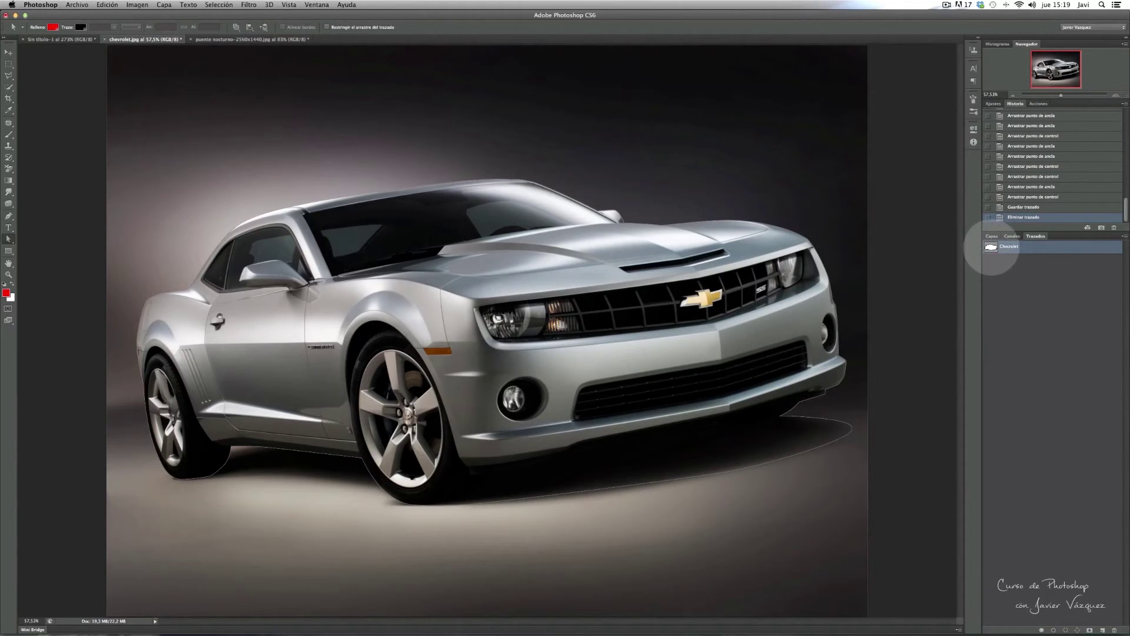
# Turn the Chevrolet path into an anti-aliased selection with a 2-pixel feather radius
pyautogui.rightClick(991, 248)
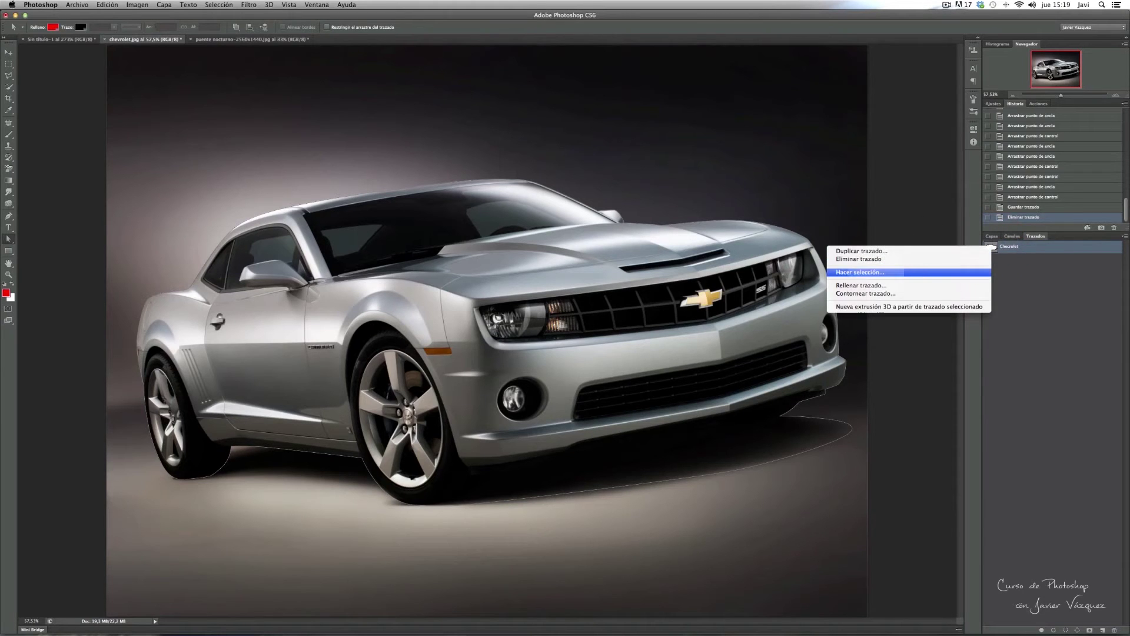
pyautogui.click(1037, 266)
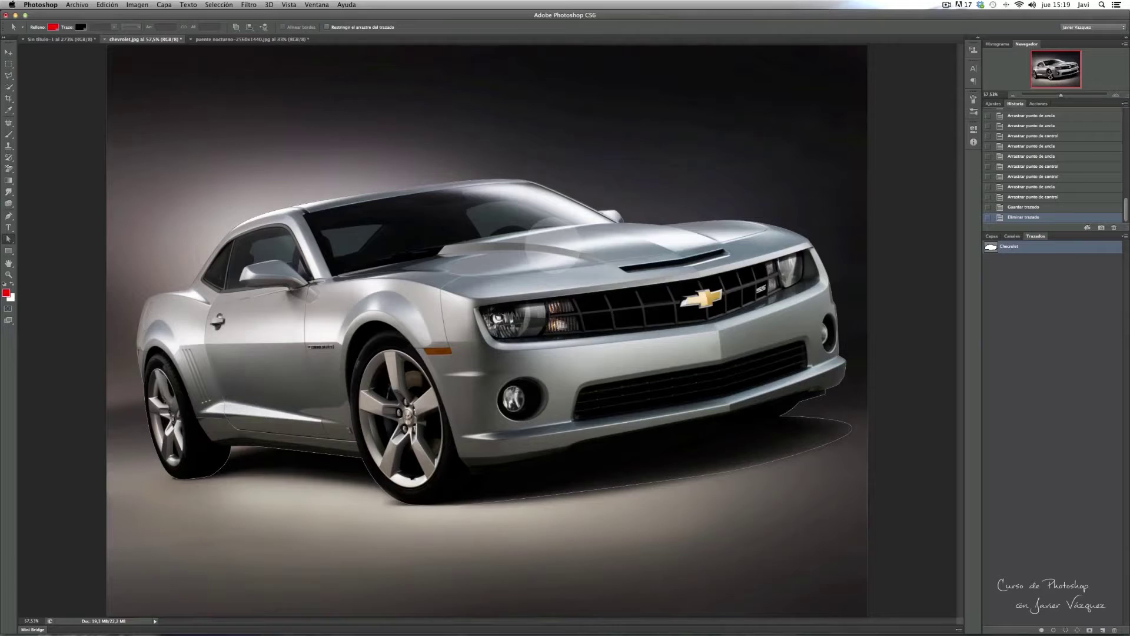
pyautogui.rightClick(553, 245)
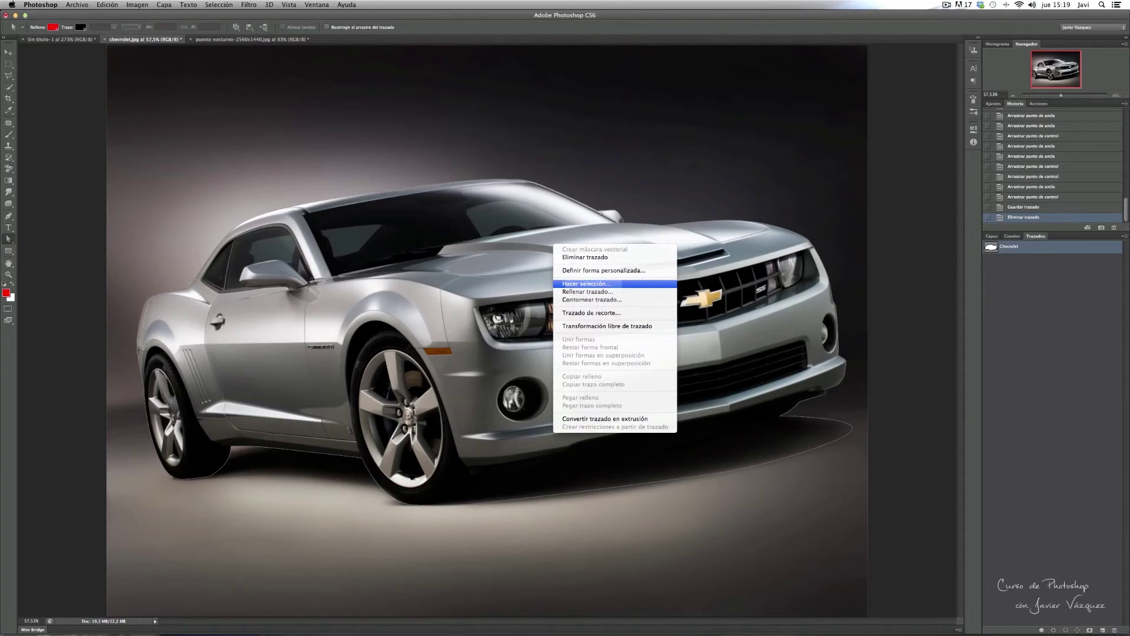
pyautogui.click(589, 284)
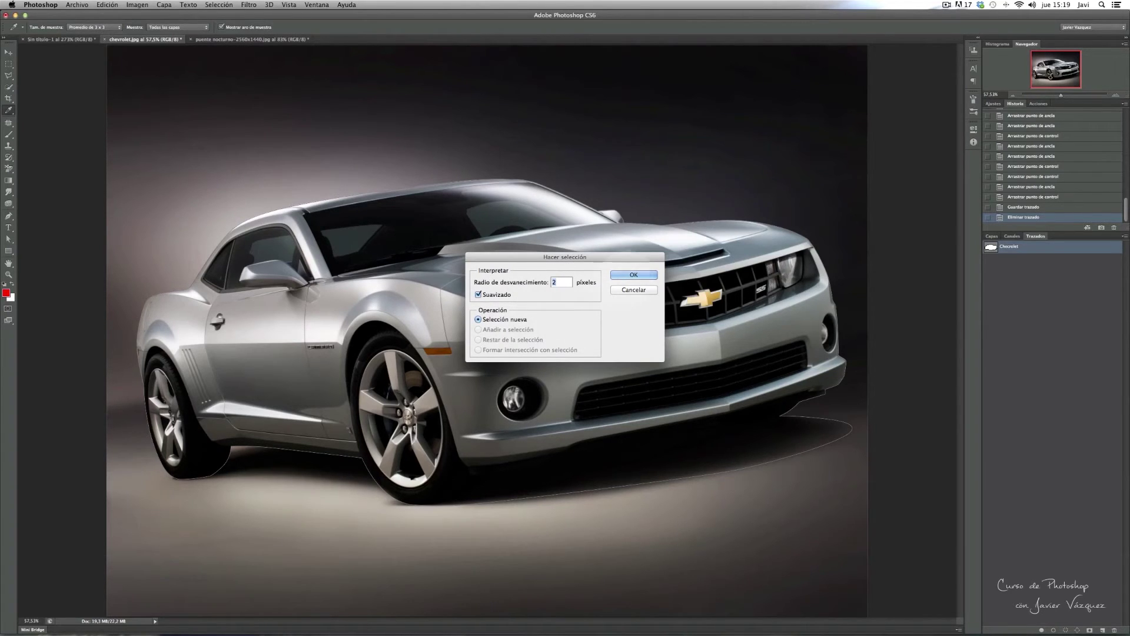
pyautogui.click(633, 274)
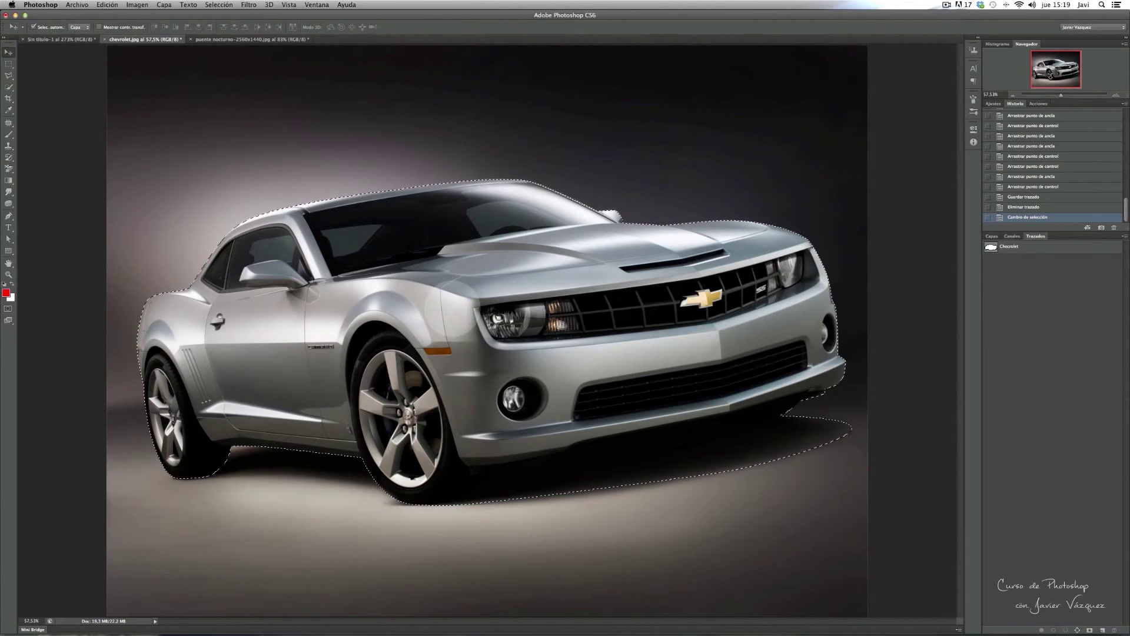
pyautogui.moveTo(453, 309)
pyautogui.mouseDown()
pyautogui.moveTo(275, 41)
pyautogui.moveTo(471, 392)
pyautogui.mouseUp()
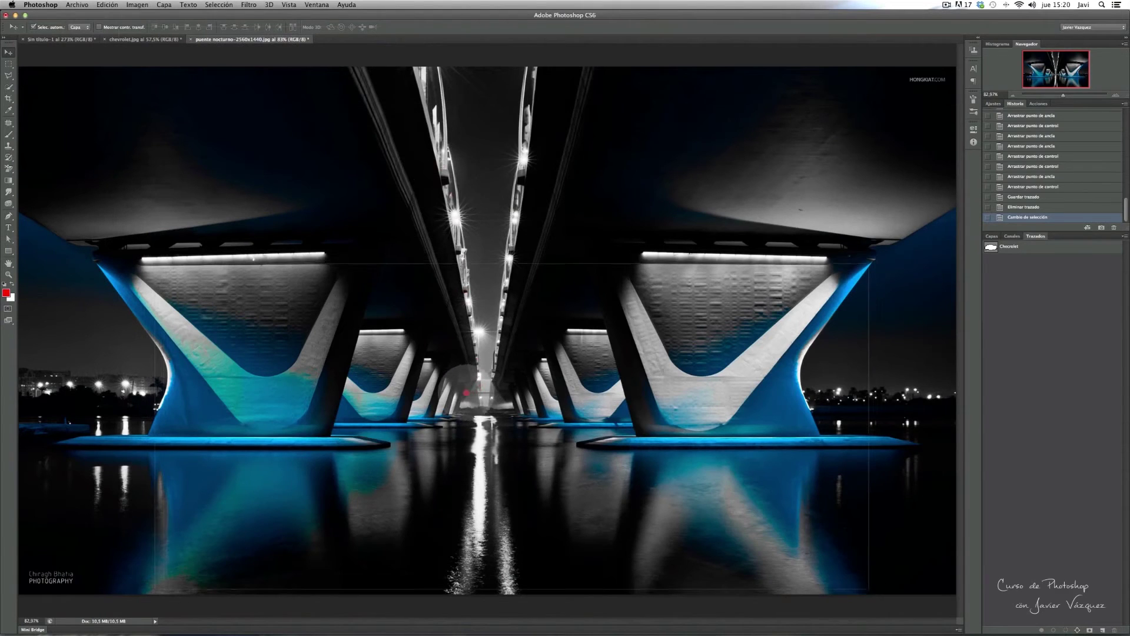
# Drop the car into the bridge photo, scale and position it, and rotate it about 5° clockwise
pyautogui.moveTo(466, 384); pyautogui.dragTo(464, 384)
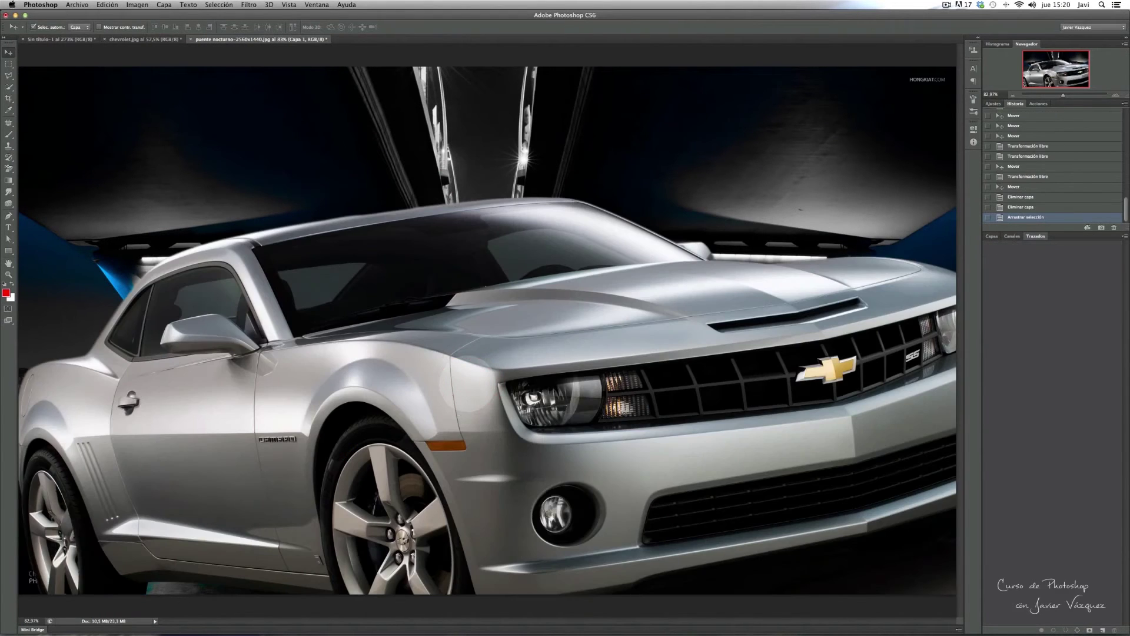
pyautogui.hotkey('ctrl', 't')
pyautogui.hotkey('ctrl', '-')
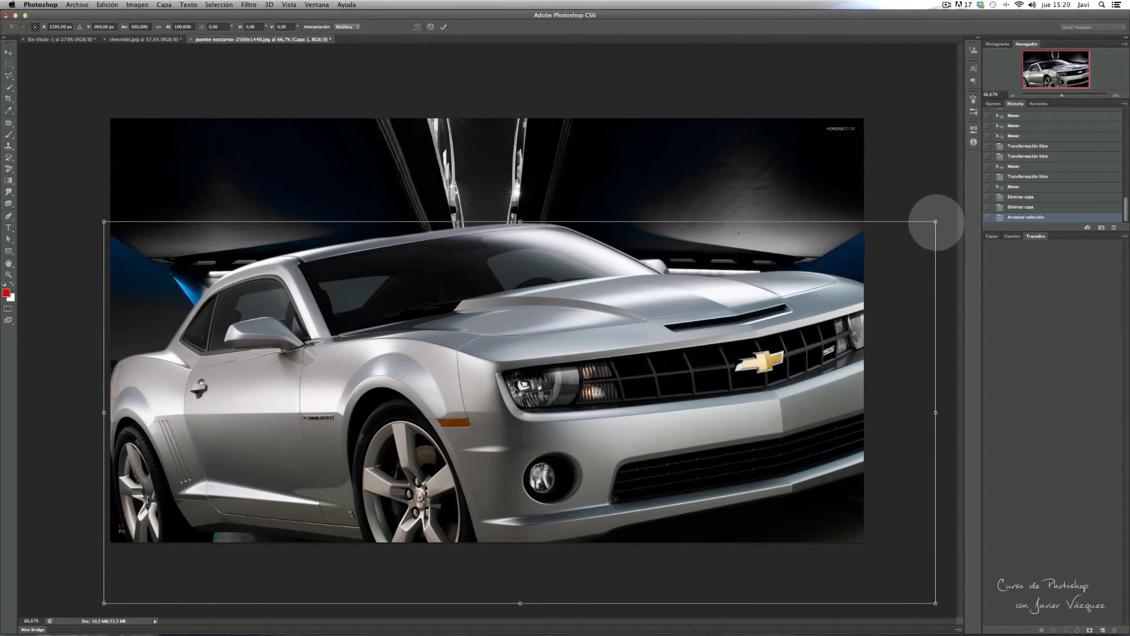
pyautogui.moveTo(935, 222); pyautogui.dragTo(610, 449)
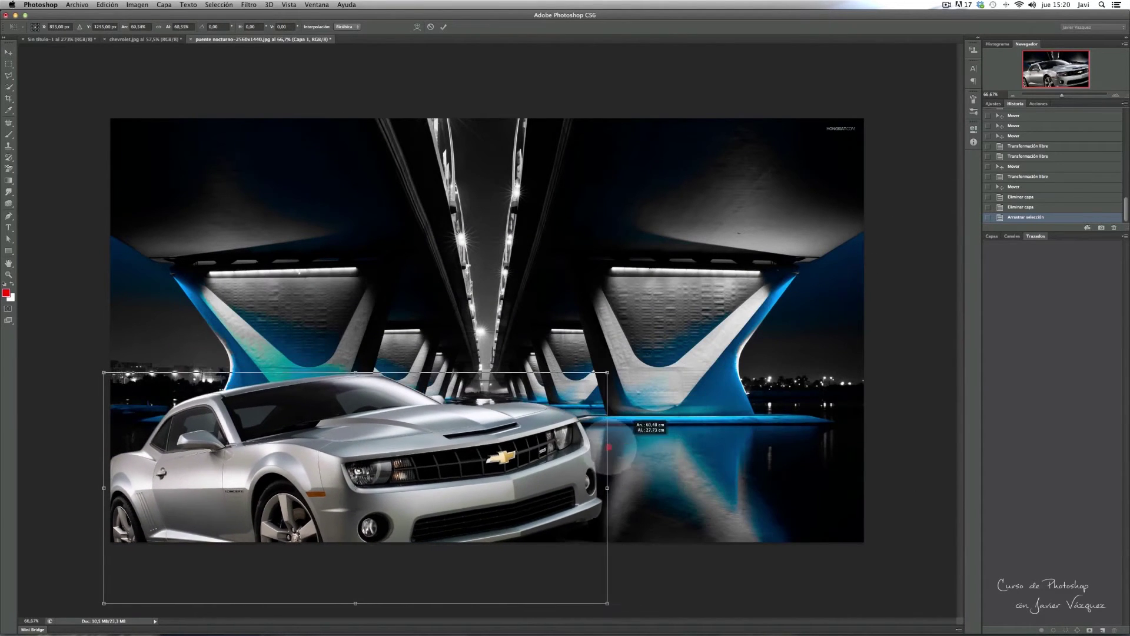
pyautogui.moveTo(609, 448); pyautogui.dragTo(625, 441)
pyautogui.moveTo(458, 414); pyautogui.dragTo(541, 382)
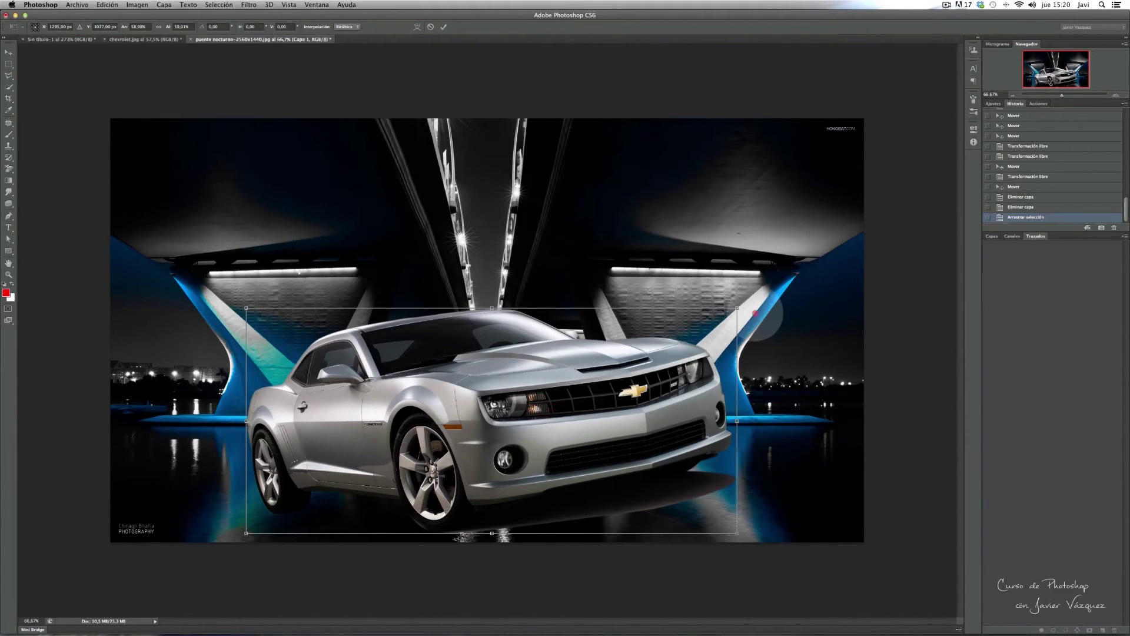
pyautogui.moveTo(755, 313); pyautogui.dragTo(760, 335)
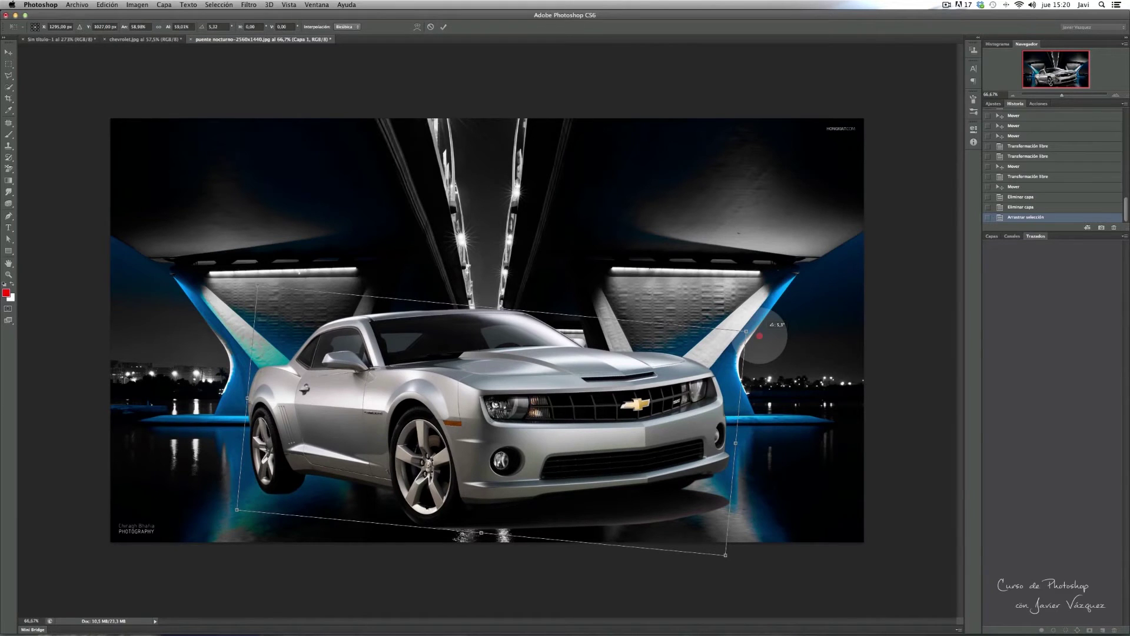
pyautogui.press('Return')
pyautogui.scroll(3, 767, 328)
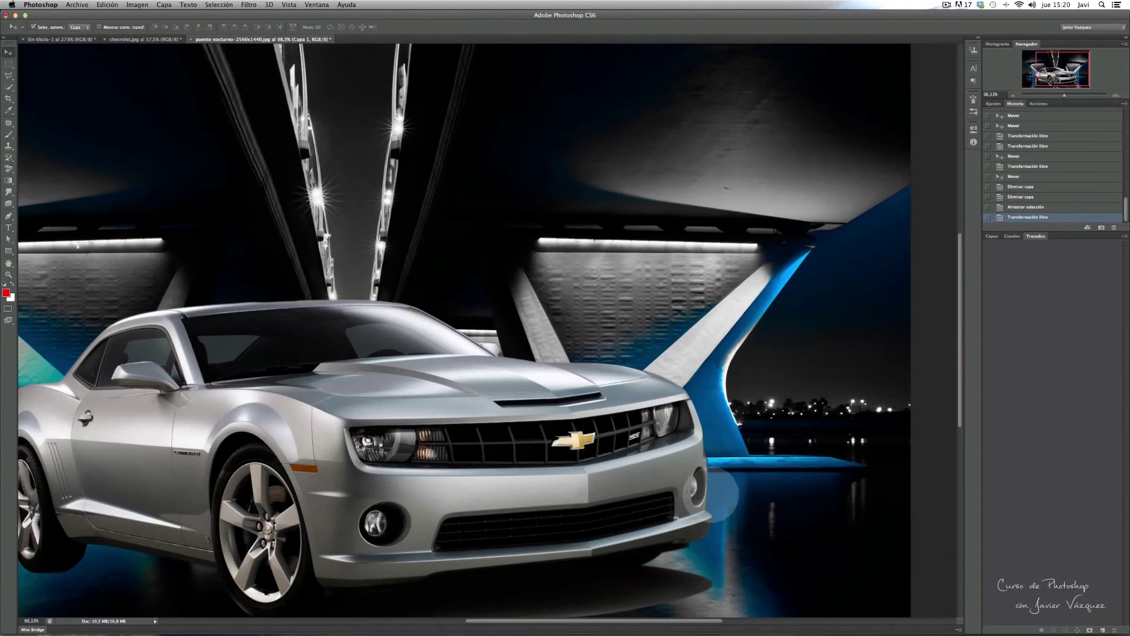
pyautogui.moveTo(562, 480); pyautogui.dragTo(725, 407)
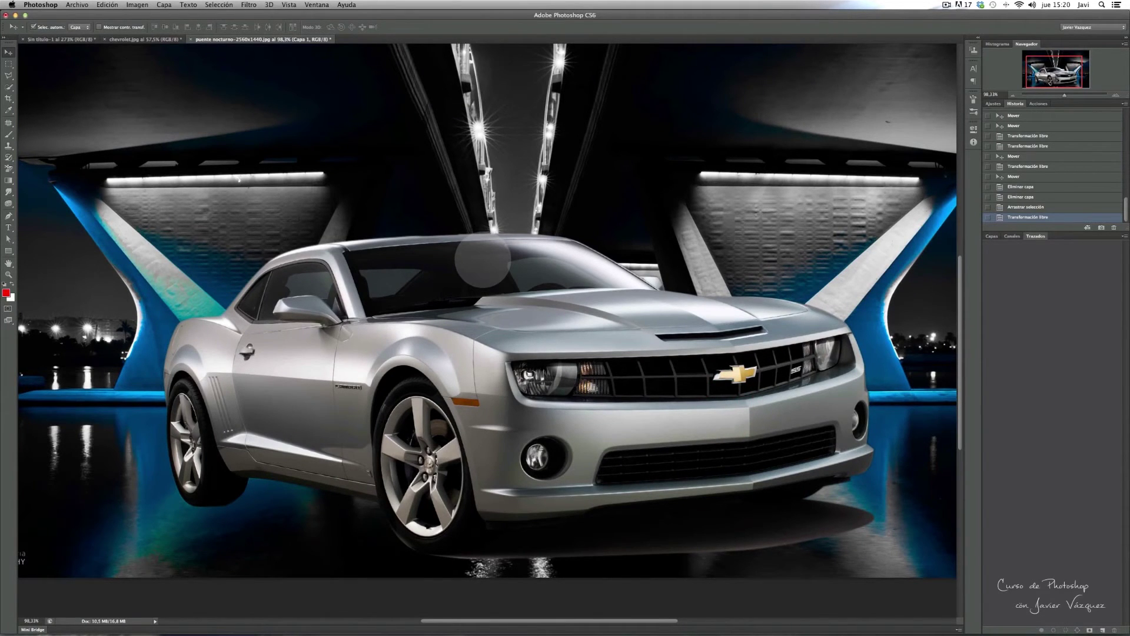
pyautogui.scroll(3, 483, 259)
pyautogui.scroll(1, 483, 259)
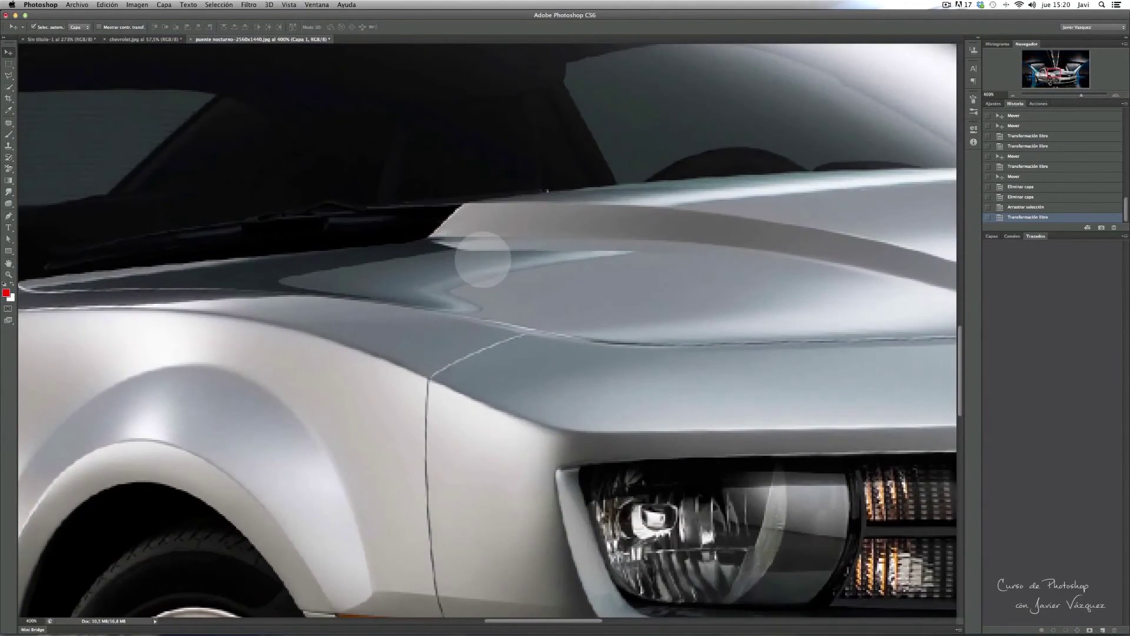
pyautogui.moveTo(483, 259); pyautogui.dragTo(203, 362)
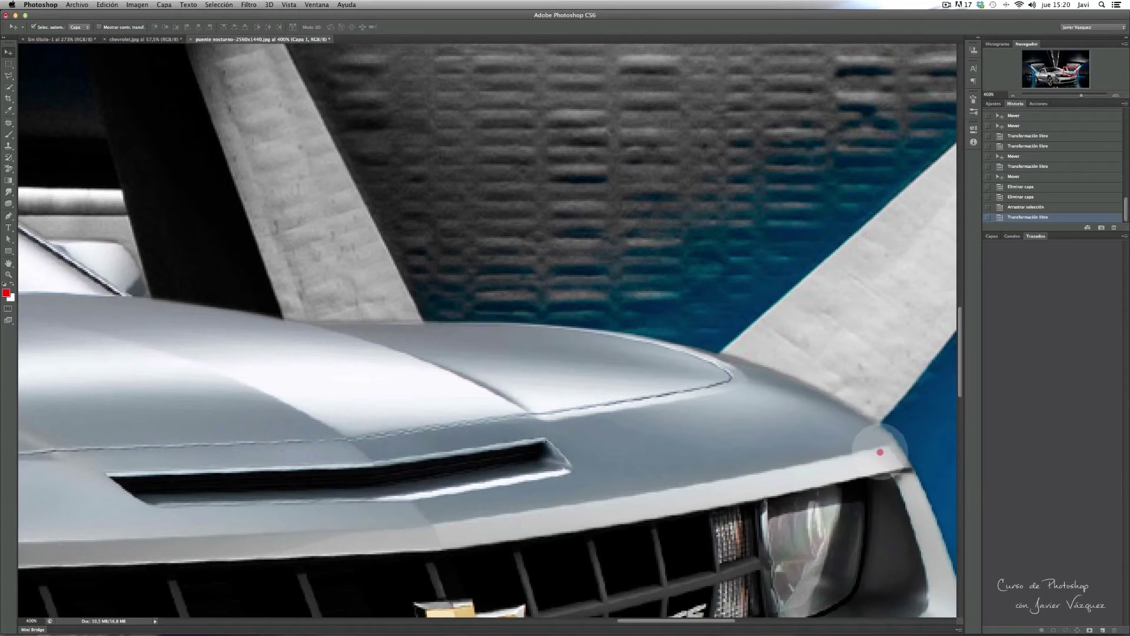
pyautogui.moveTo(848, 421); pyautogui.dragTo(714, 298)
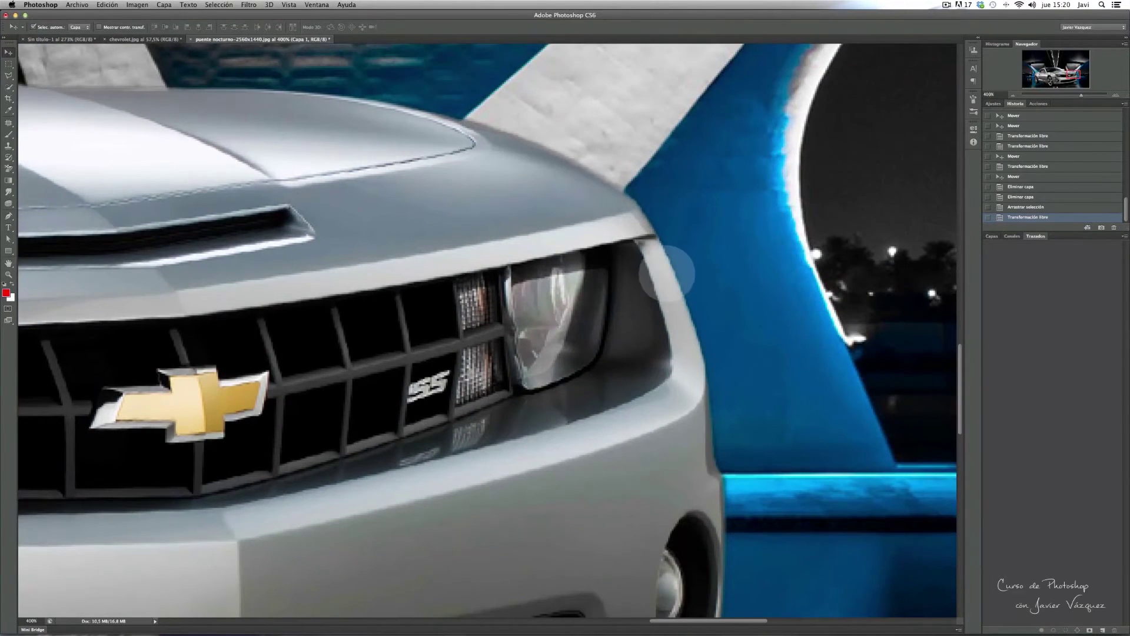
pyautogui.moveTo(589, 189); pyautogui.dragTo(669, 293)
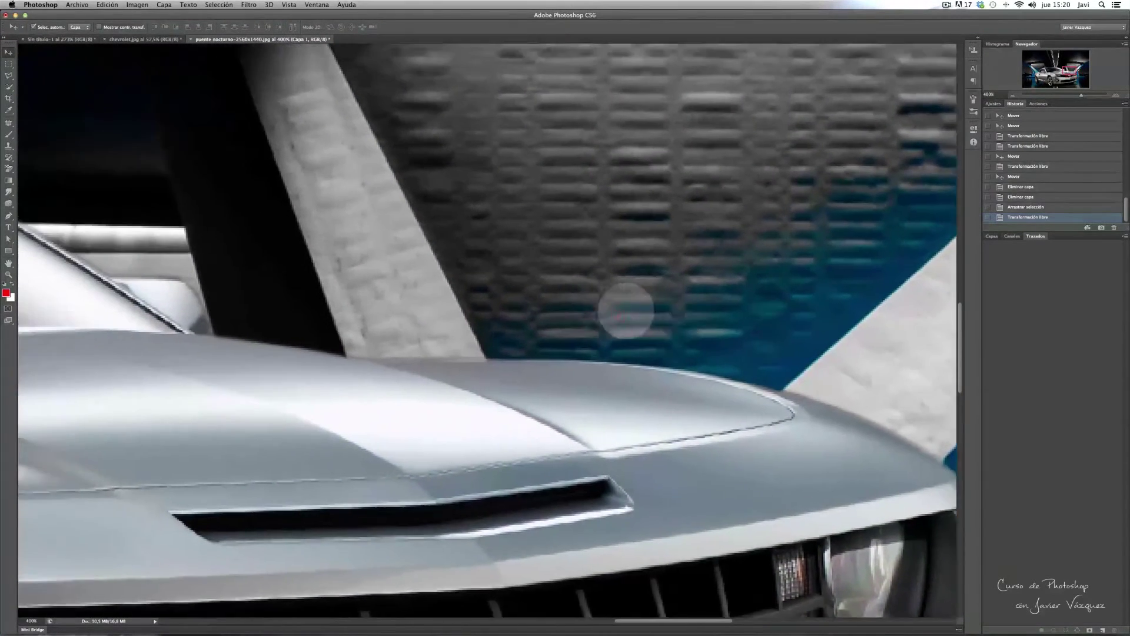
pyautogui.hscroll(-10, 328, 227)
pyautogui.scroll(3, 293, 254)
pyautogui.scroll(-10, 293, 253)
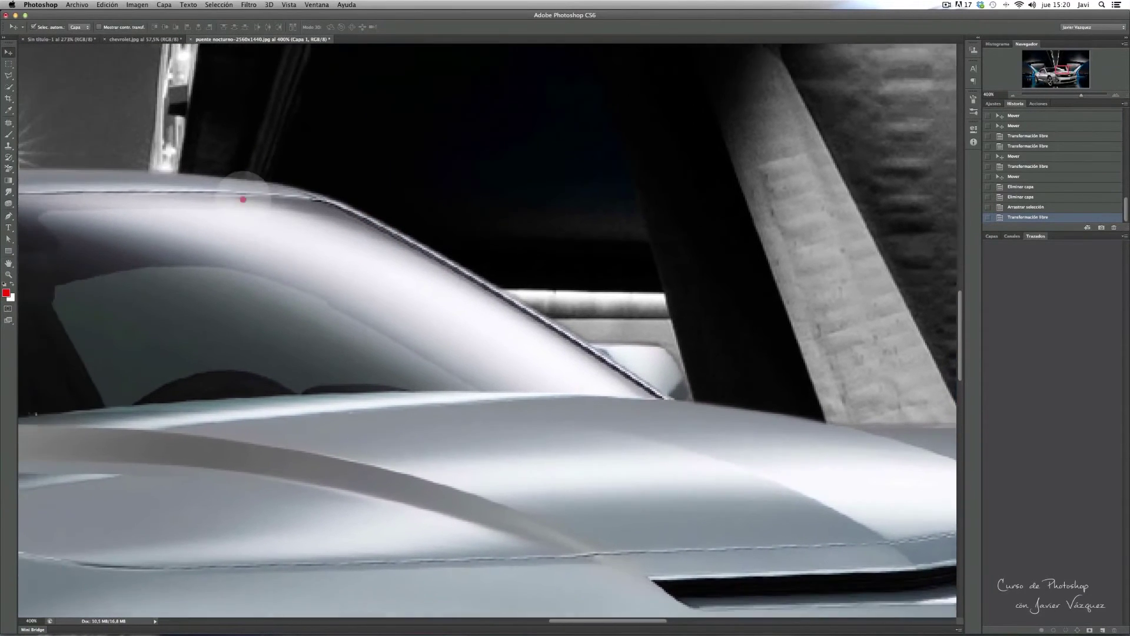
pyautogui.scroll(-10, 517, 219)
pyautogui.hscroll(-5, 416, 322)
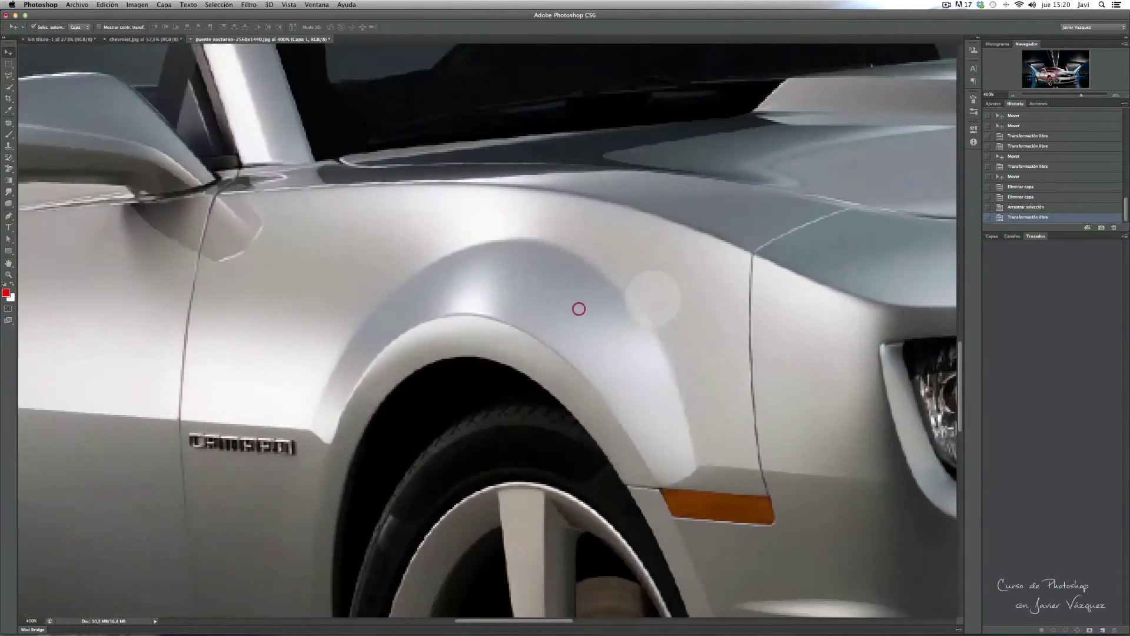
pyautogui.hscroll(-5, 576, 303)
pyautogui.hscroll(-5, 302, 247)
pyautogui.scroll(-2, 560, 323)
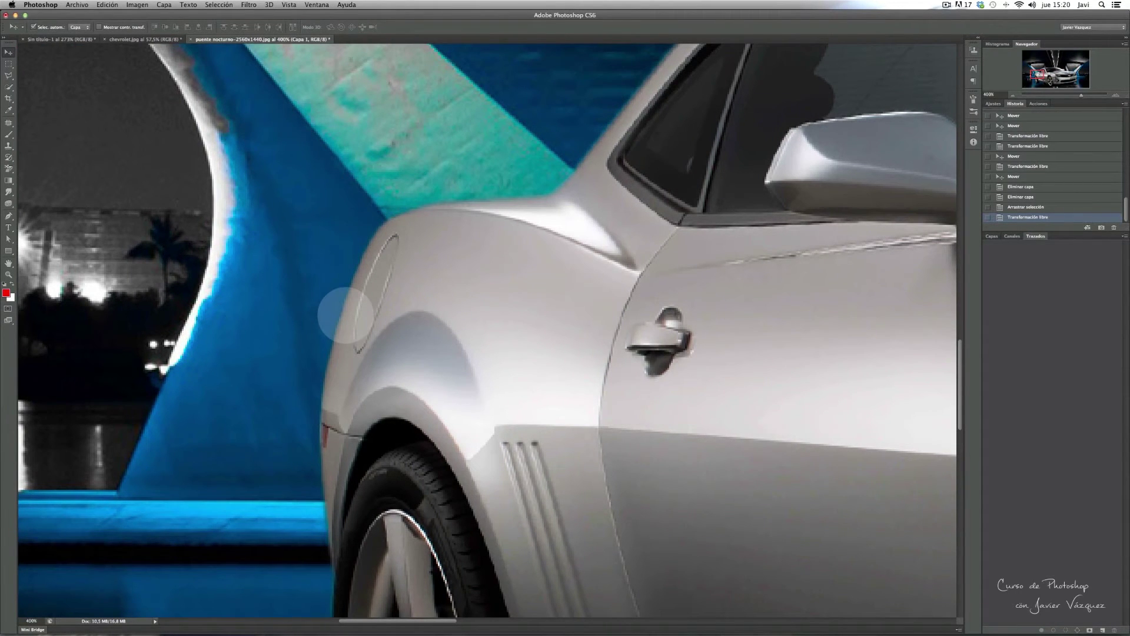
pyautogui.press('super+0')
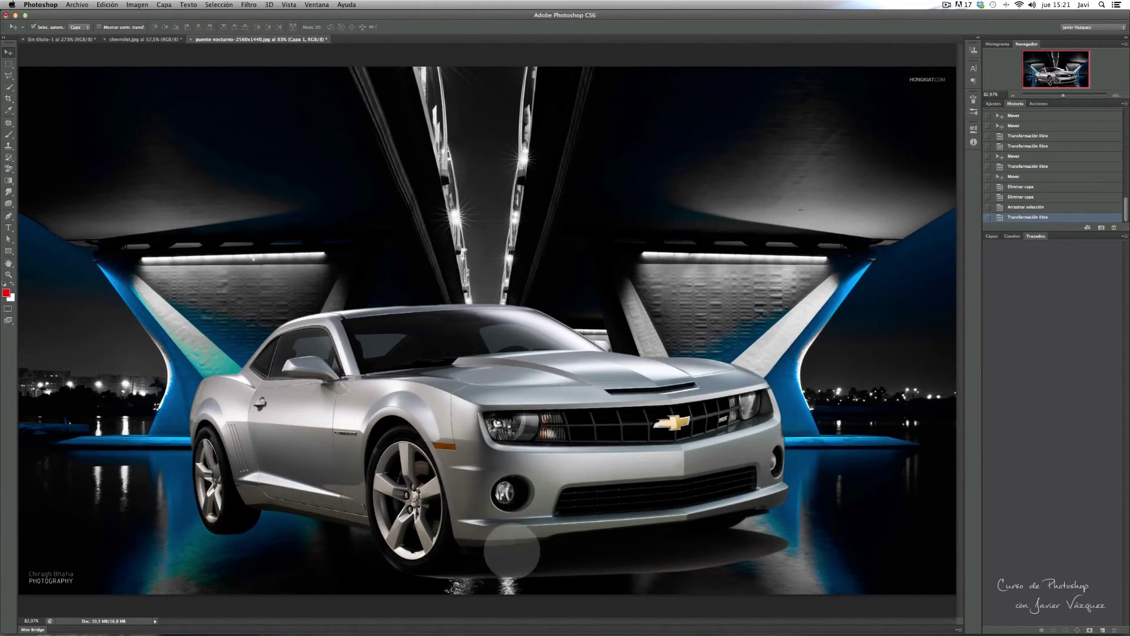
# Add a white layer mask to the car layer and brush away its shadow at 50% opacity
pyautogui.click(992, 236)
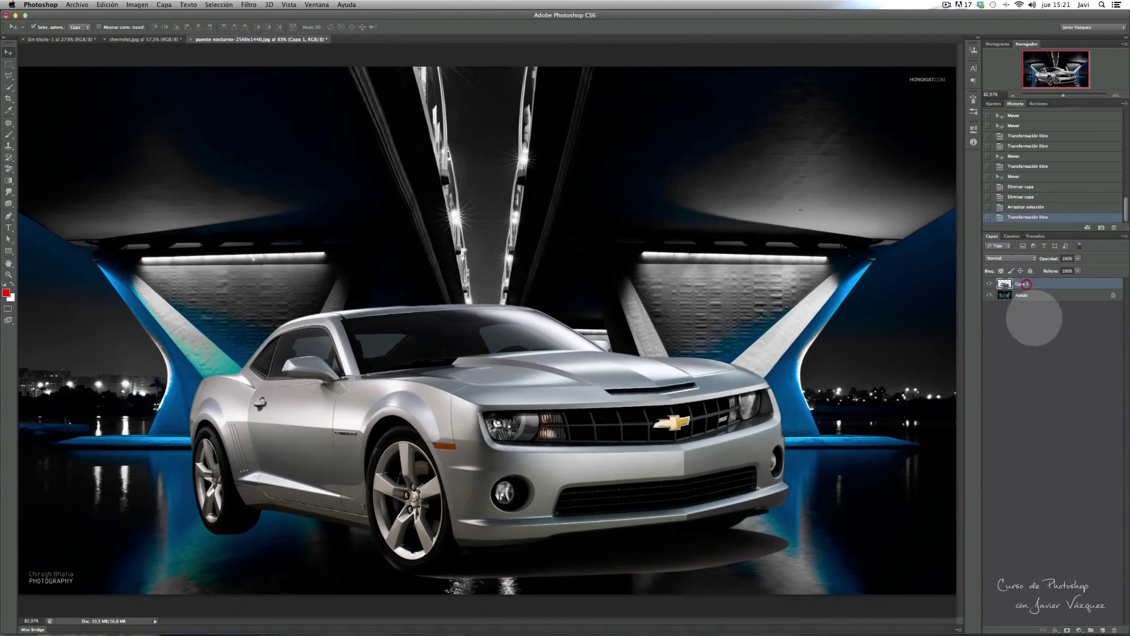
pyautogui.click(1067, 630)
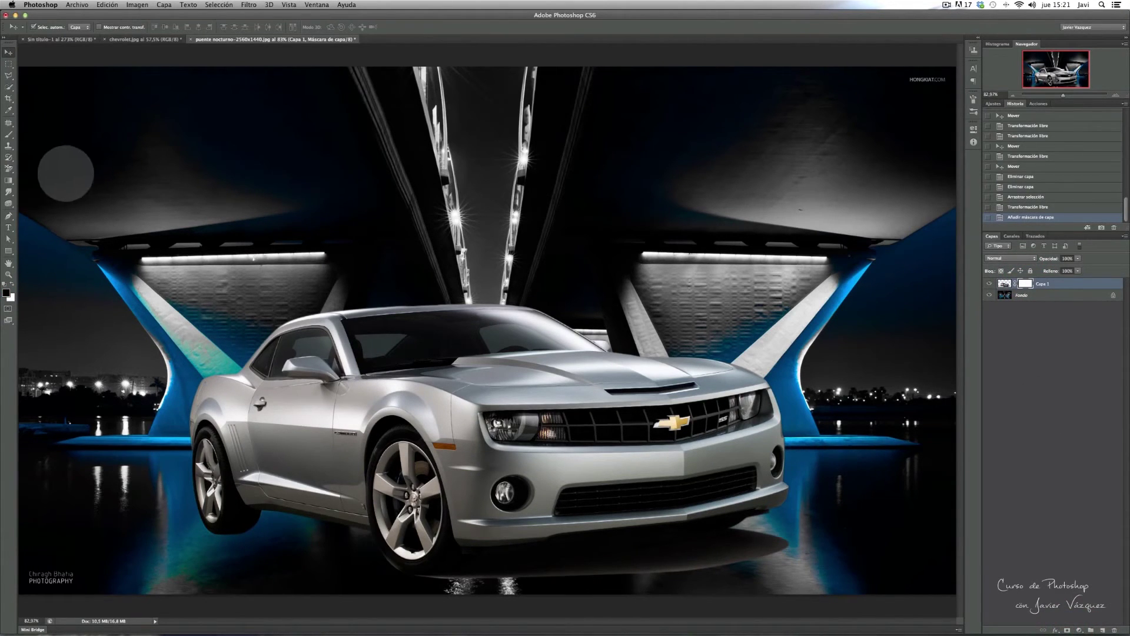
pyautogui.click(9, 134)
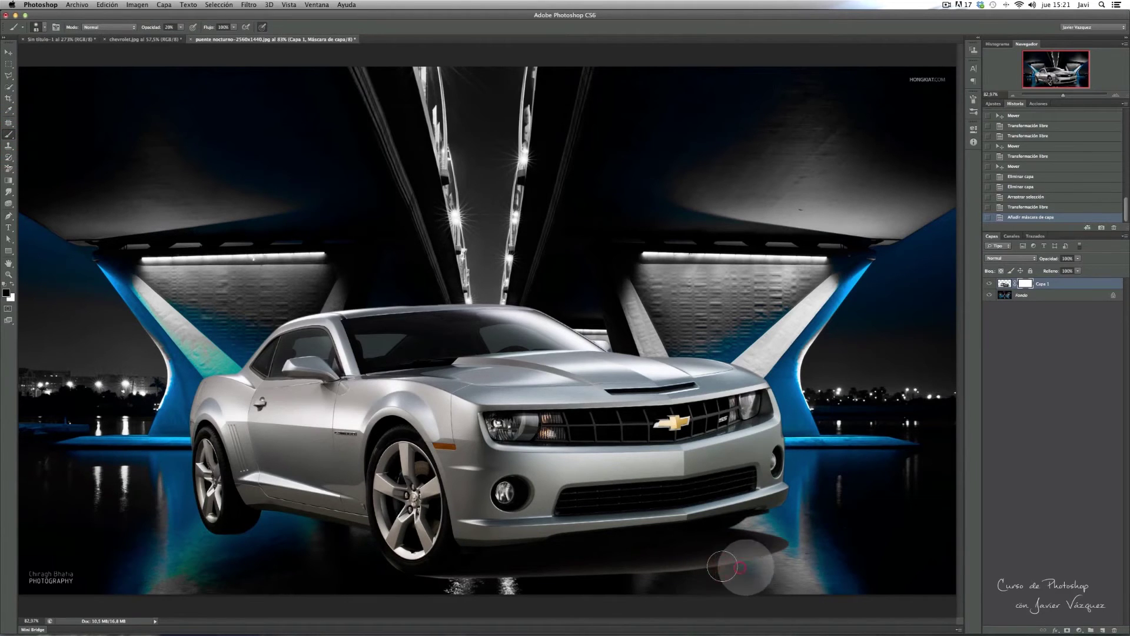
pyautogui.moveTo(724, 562)
pyautogui.mouseDown()
pyautogui.moveTo(840, 530)
pyautogui.moveTo(782, 541)
pyautogui.moveTo(760, 530)
pyautogui.moveTo(766, 560)
pyautogui.mouseUp()
pyautogui.press('5')
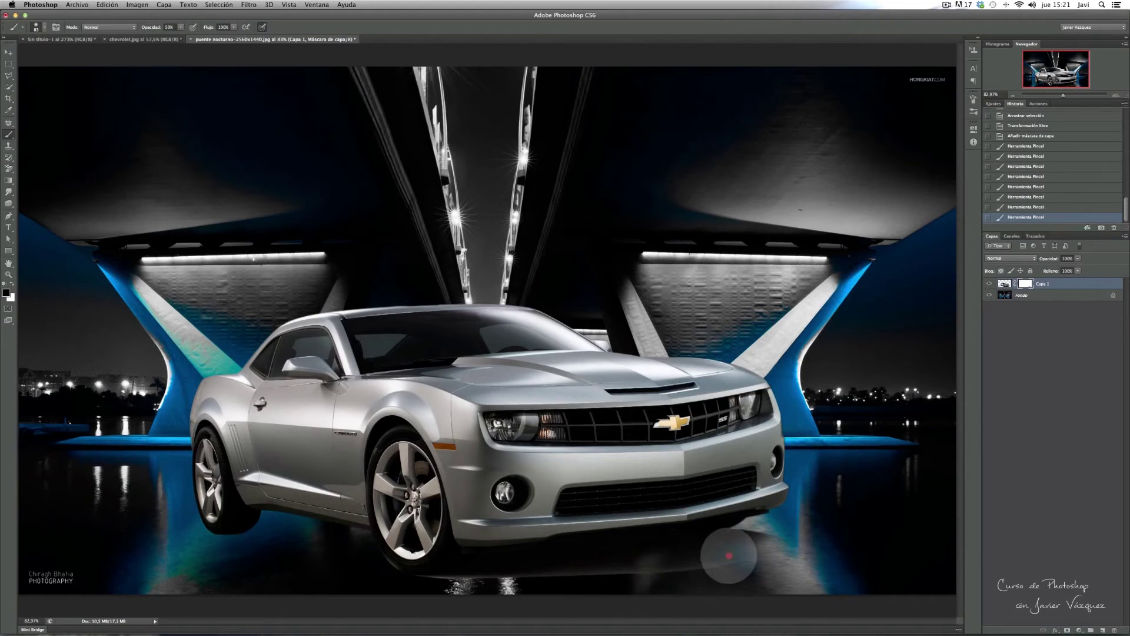
pyautogui.moveTo(504, 585); pyautogui.dragTo(458, 584)
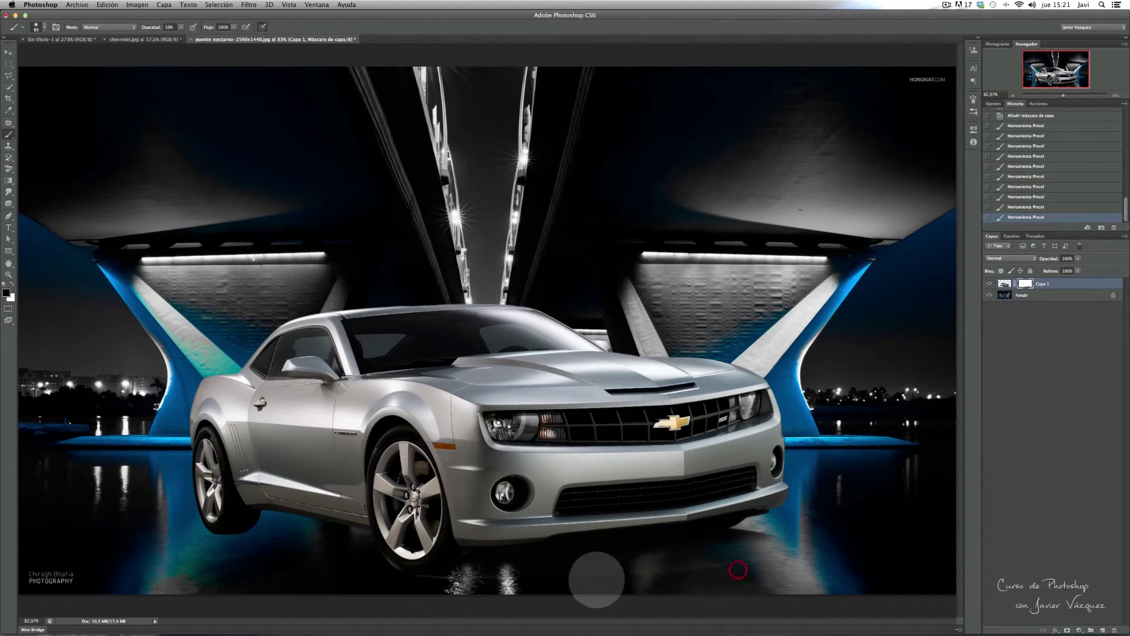
pyautogui.moveTo(745, 542); pyautogui.dragTo(764, 539)
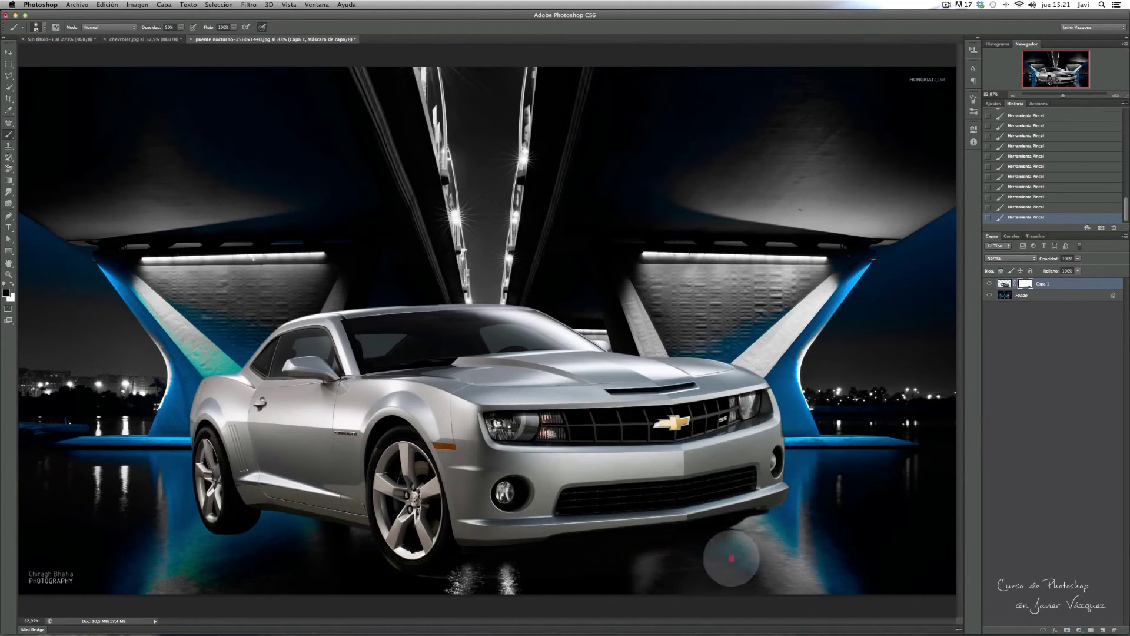
pyautogui.moveTo(431, 583)
pyautogui.mouseDown()
pyautogui.moveTo(371, 585)
pyautogui.moveTo(226, 541)
pyautogui.mouseUp()
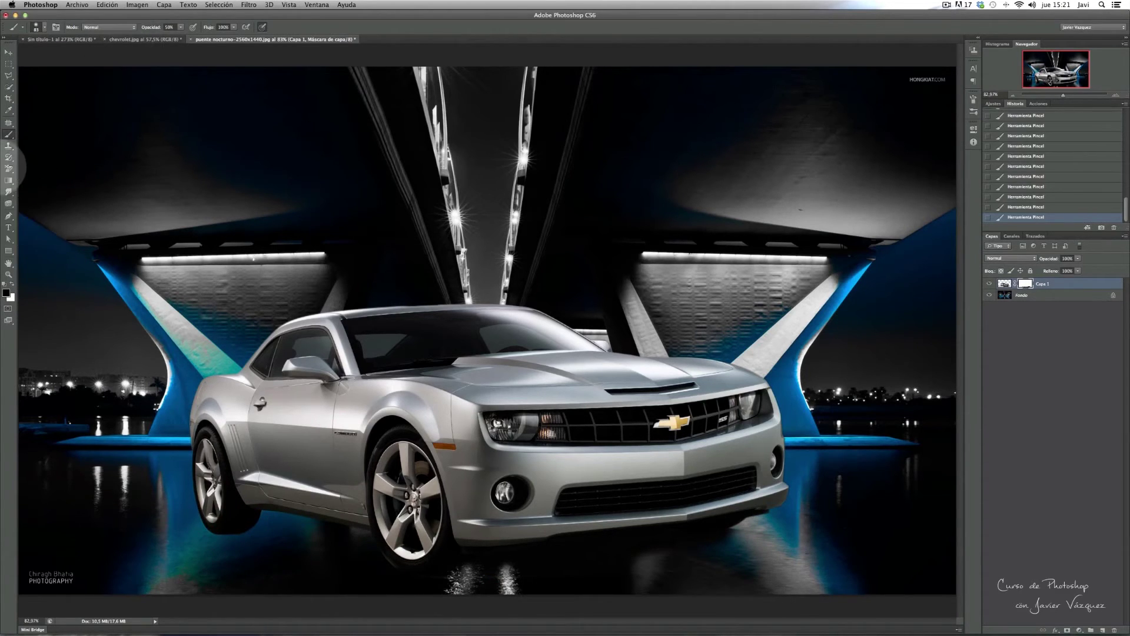
# Set black as foreground, target the car layer itself, and set brush flow to 30%
pyautogui.click(7, 292)
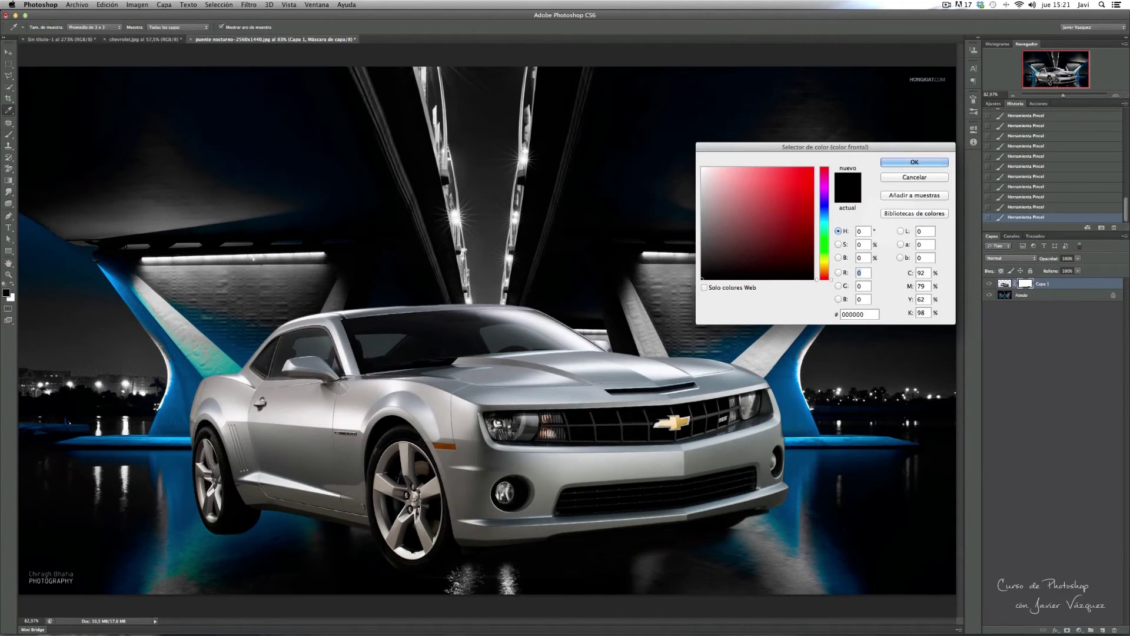
pyautogui.click(901, 162)
pyautogui.click(1005, 284)
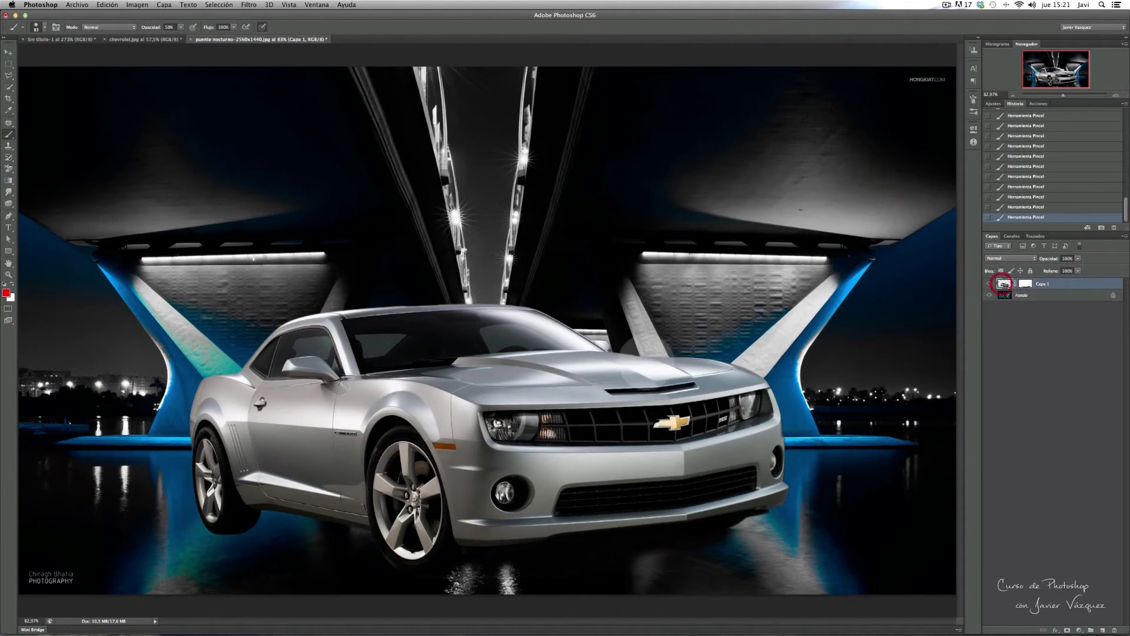
pyautogui.click(223, 28)
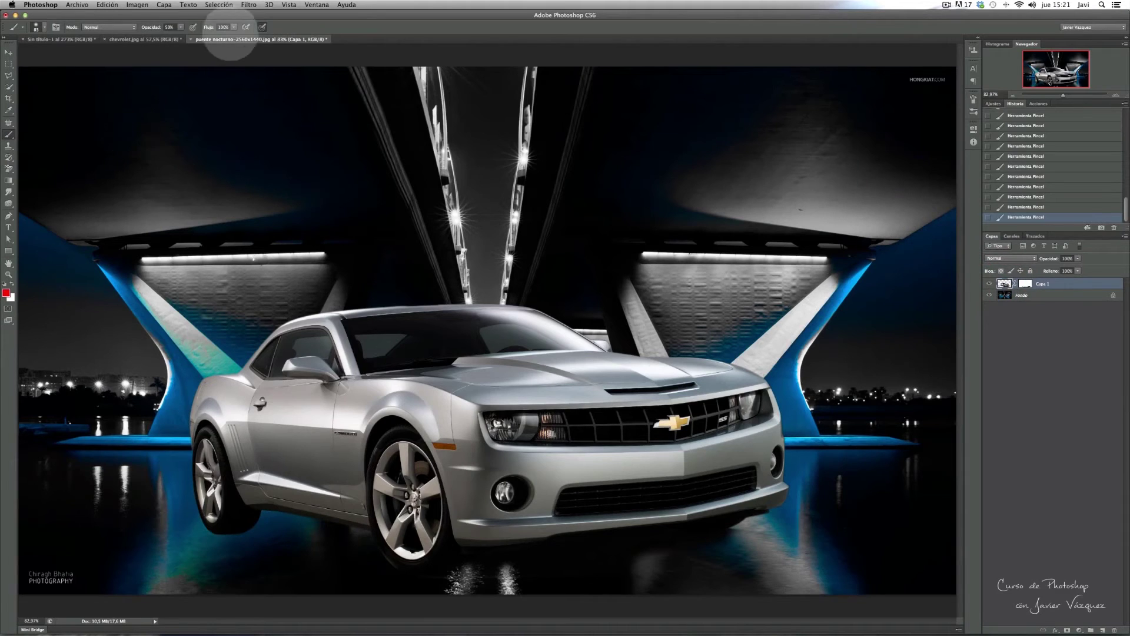
pyautogui.write('30')
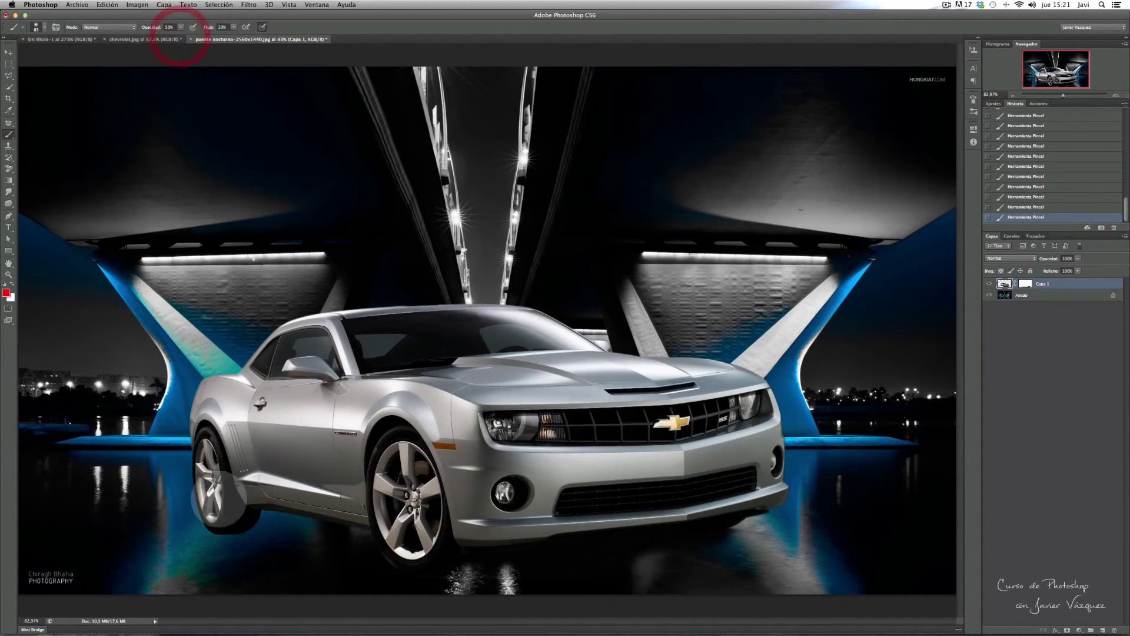
pyautogui.moveTo(214, 530); pyautogui.dragTo(210, 533)
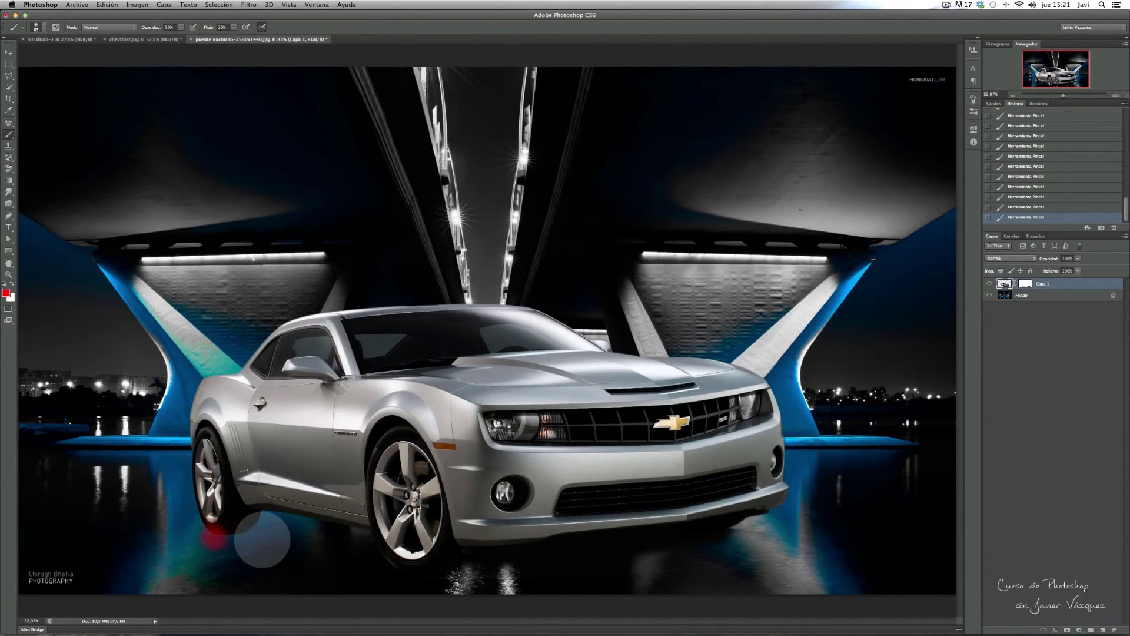
# Paint a darker shadow under the rear wheel, undoing a stray dab on the front bumper
pyautogui.click(5, 285)
pyautogui.moveTo(214, 543); pyautogui.dragTo(188, 528)
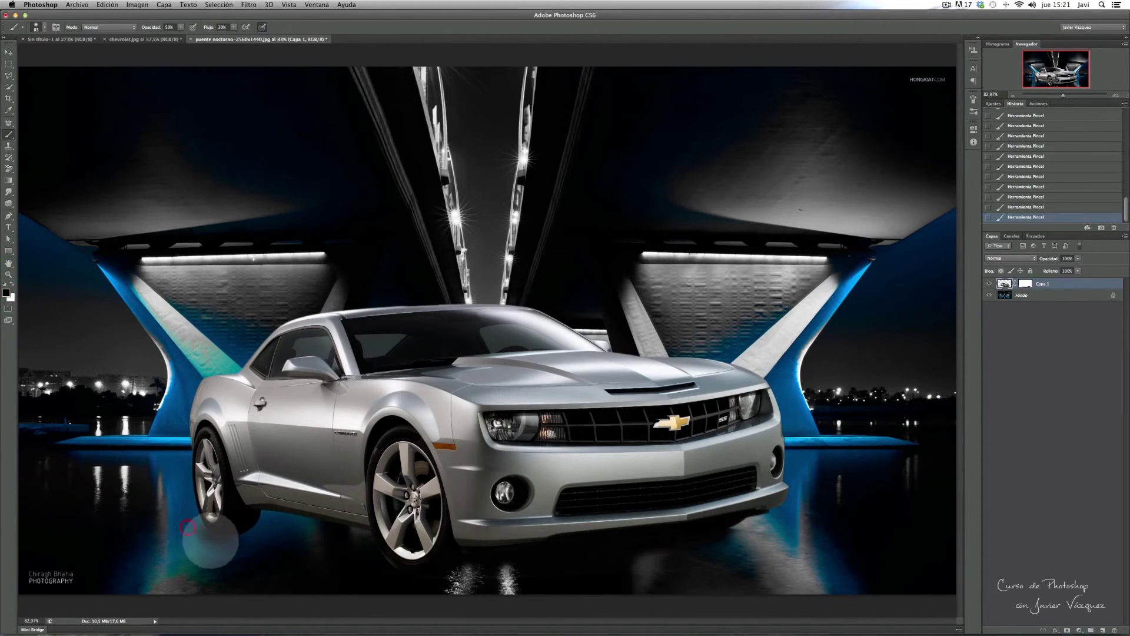
pyautogui.moveTo(188, 528); pyautogui.dragTo(203, 533)
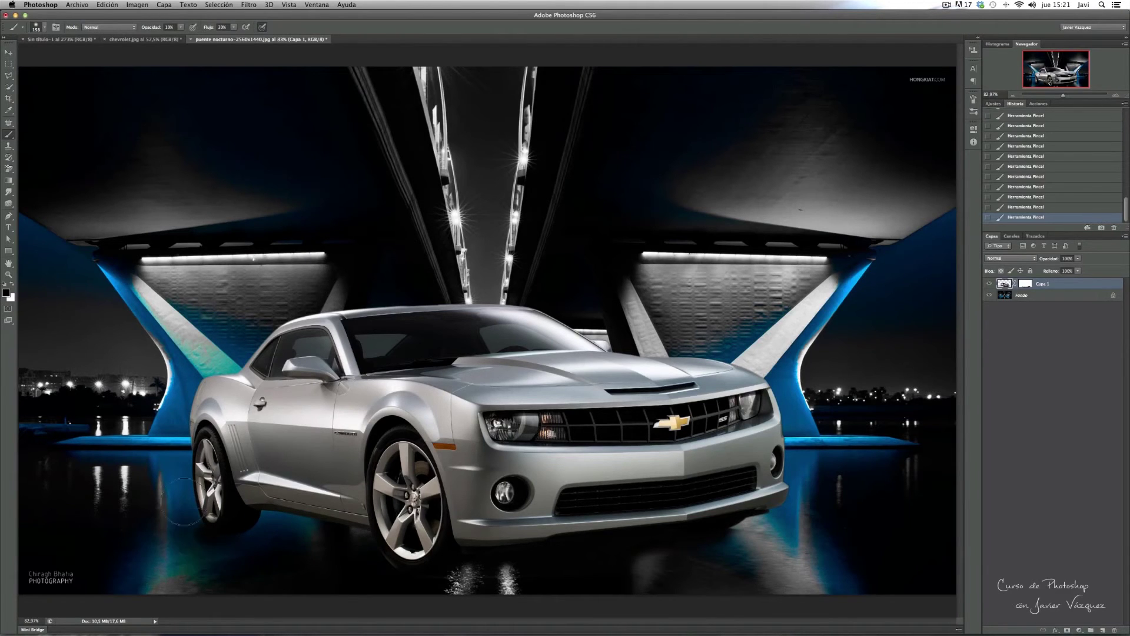
pyautogui.click(555, 492)
pyautogui.hotkey('ctrl', 'z')
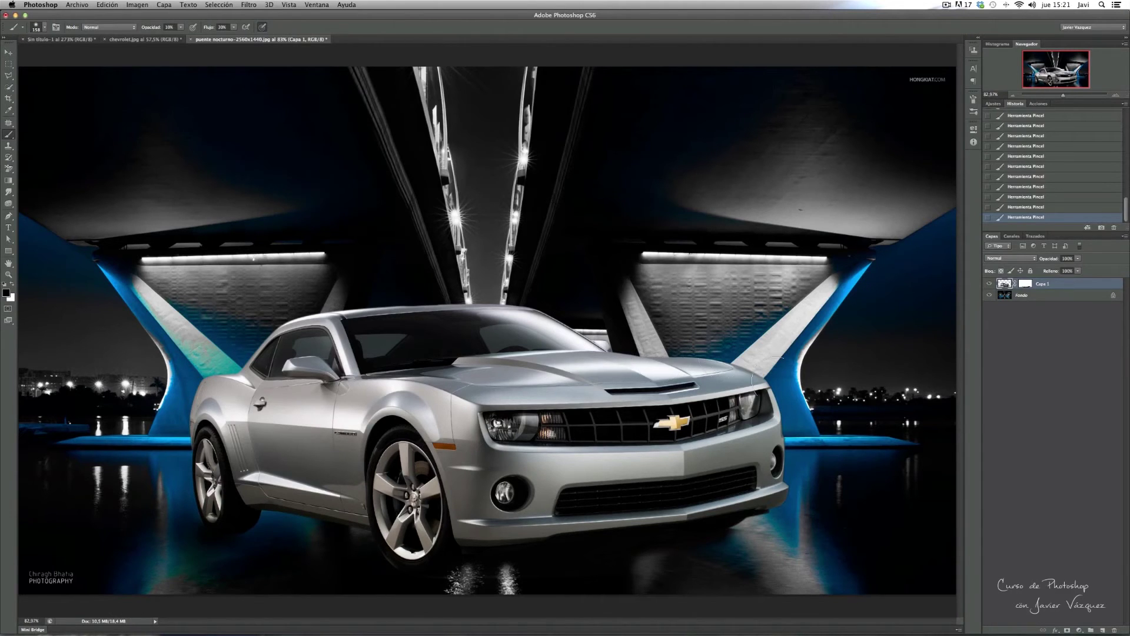
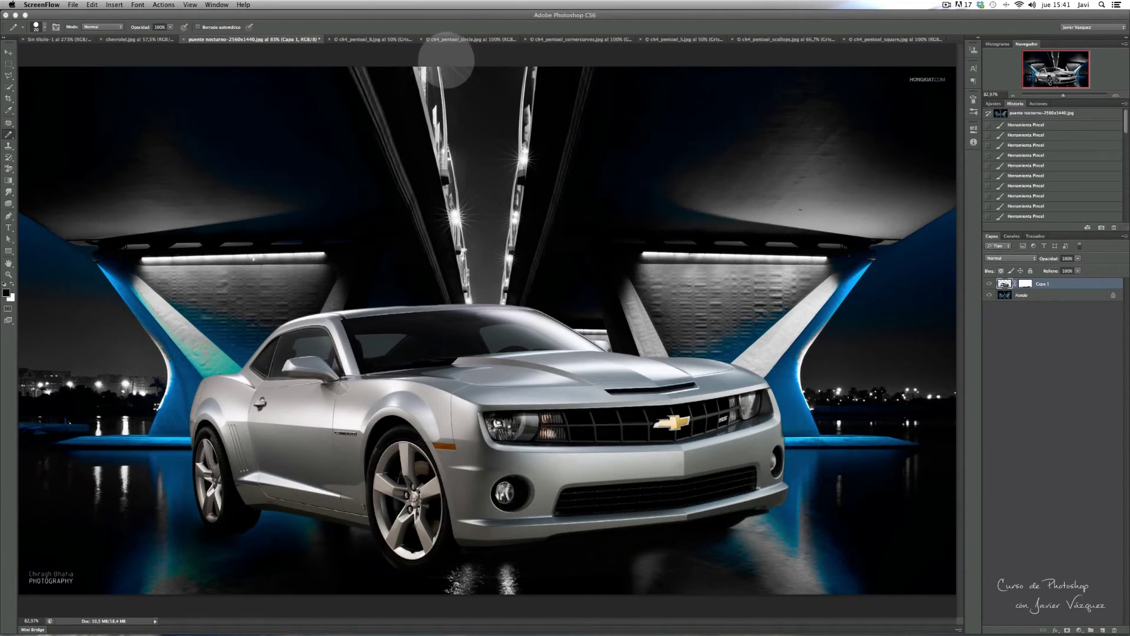
# Bring up the ch4_pentool_circle.jpg template and select the Pen tool
pyautogui.click(455, 39)
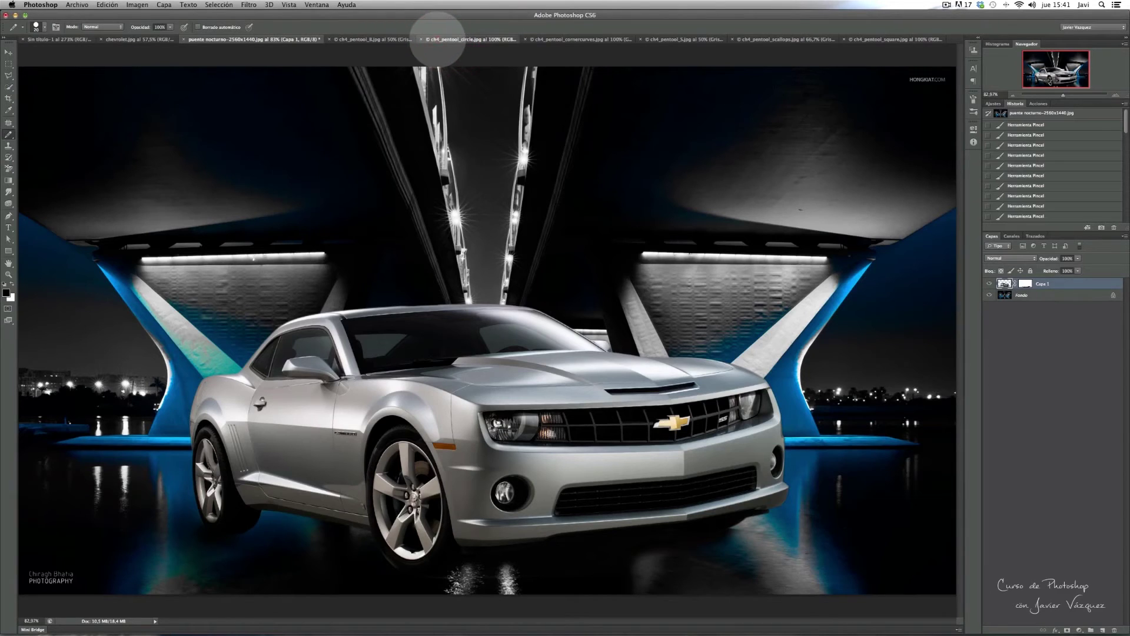
pyautogui.click(439, 40)
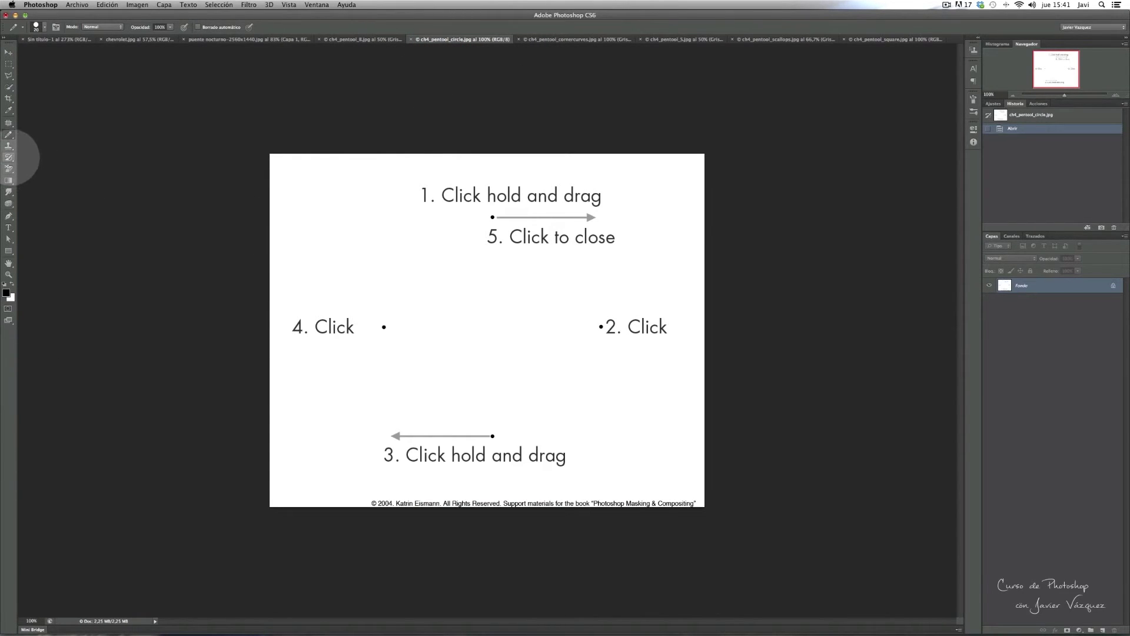
pyautogui.click(8, 215)
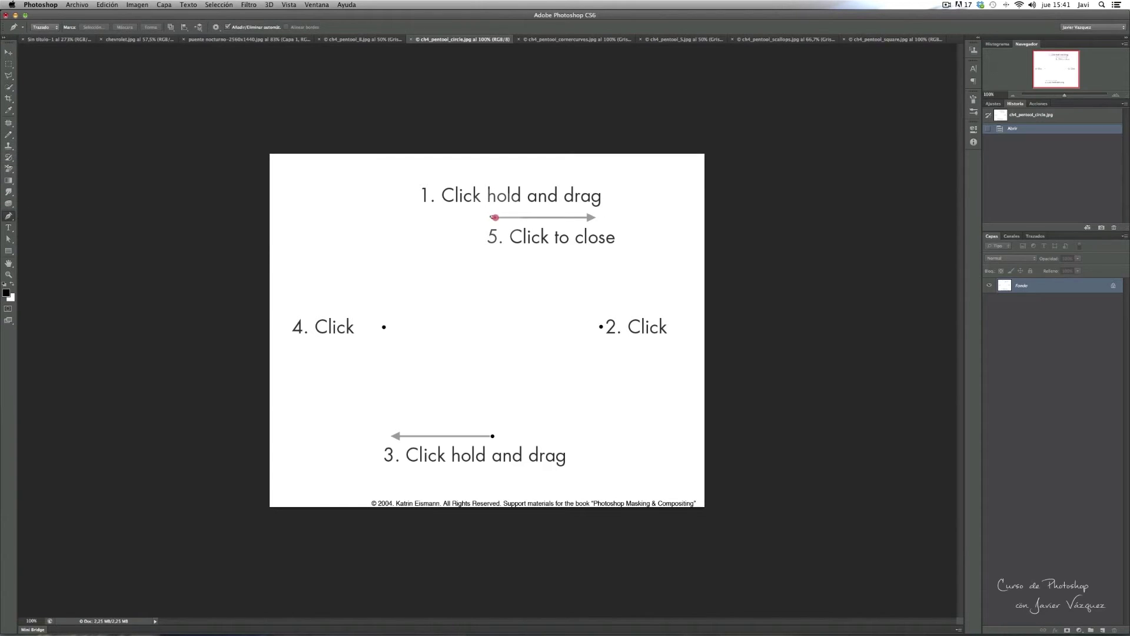
# Trace a closed circular path through the template's four marked points
pyautogui.moveTo(559, 211); pyautogui.dragTo(583, 219)
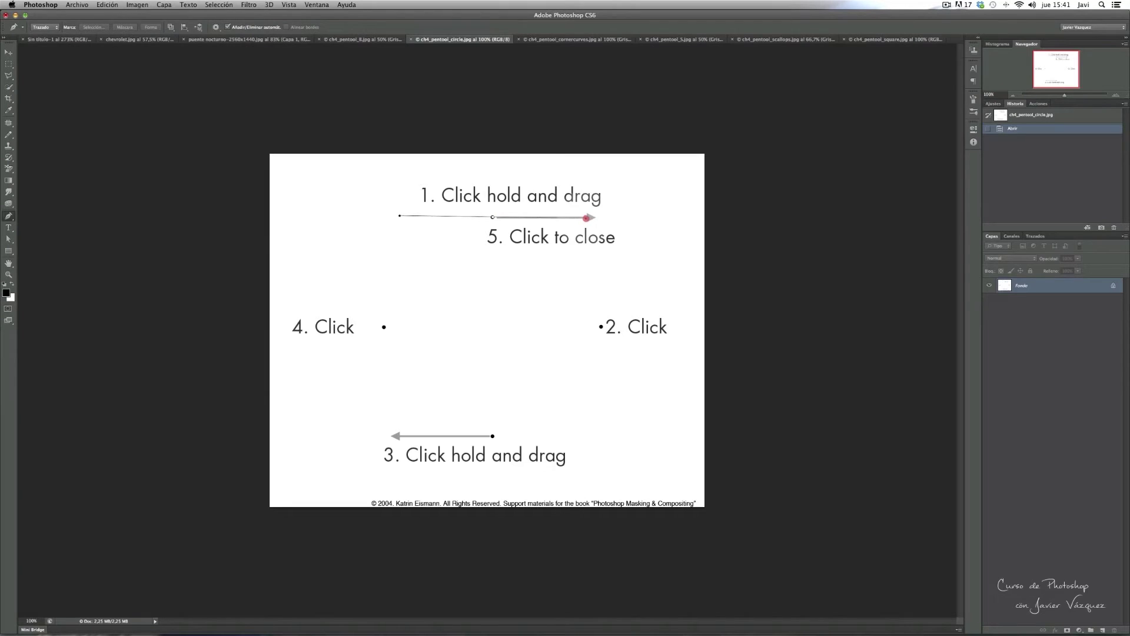
pyautogui.moveTo(586, 218); pyautogui.dragTo(587, 219)
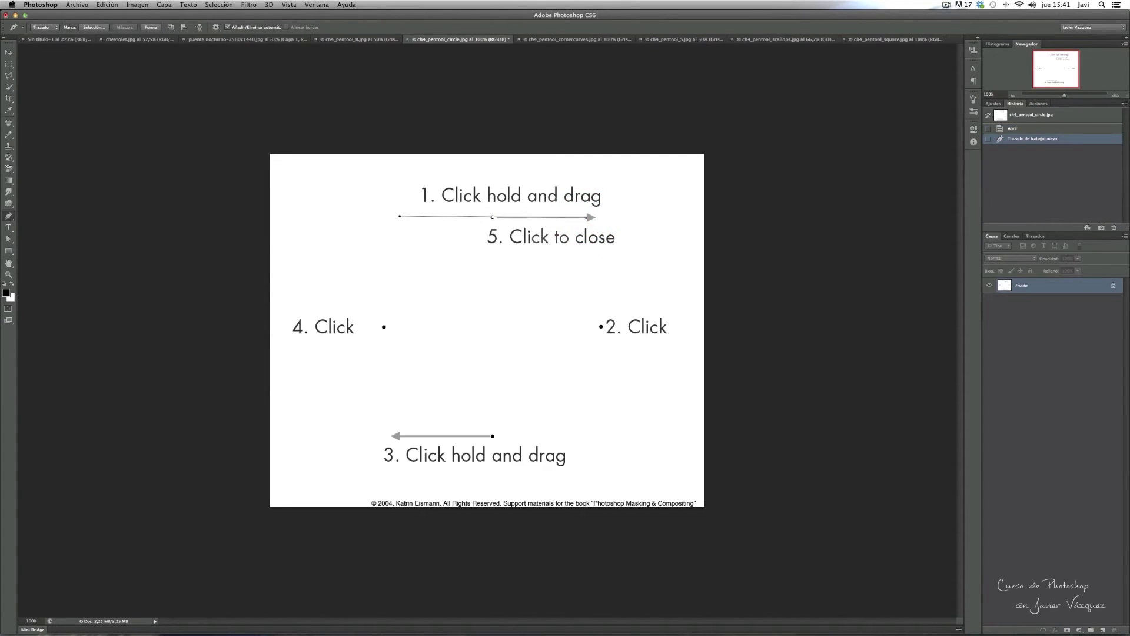
pyautogui.click(601, 327)
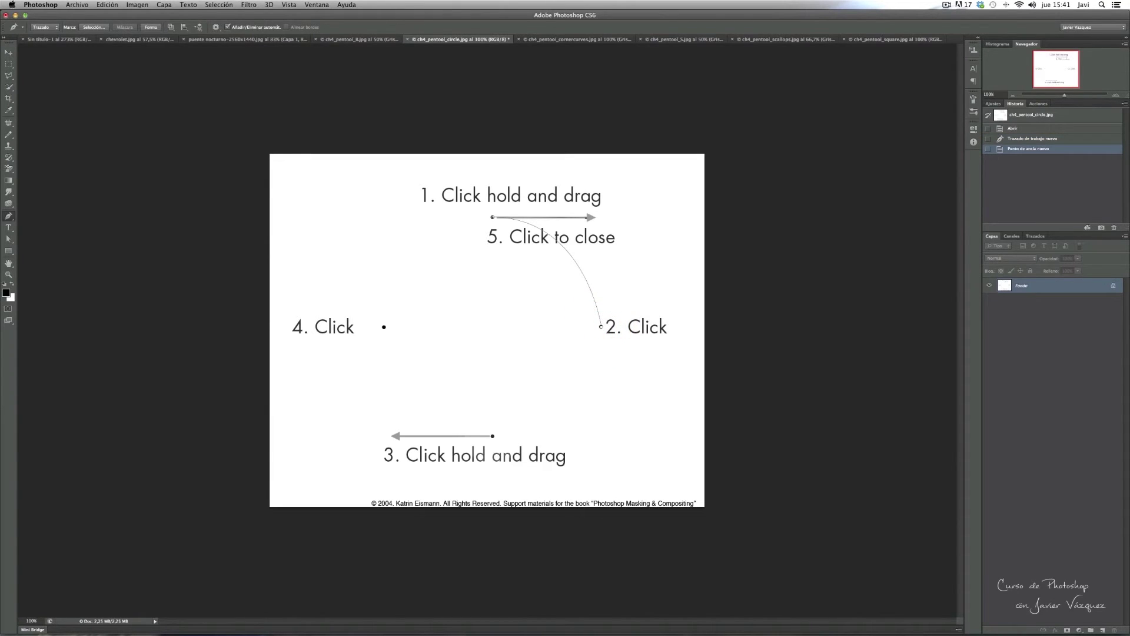
pyautogui.moveTo(492, 436); pyautogui.dragTo(400, 437)
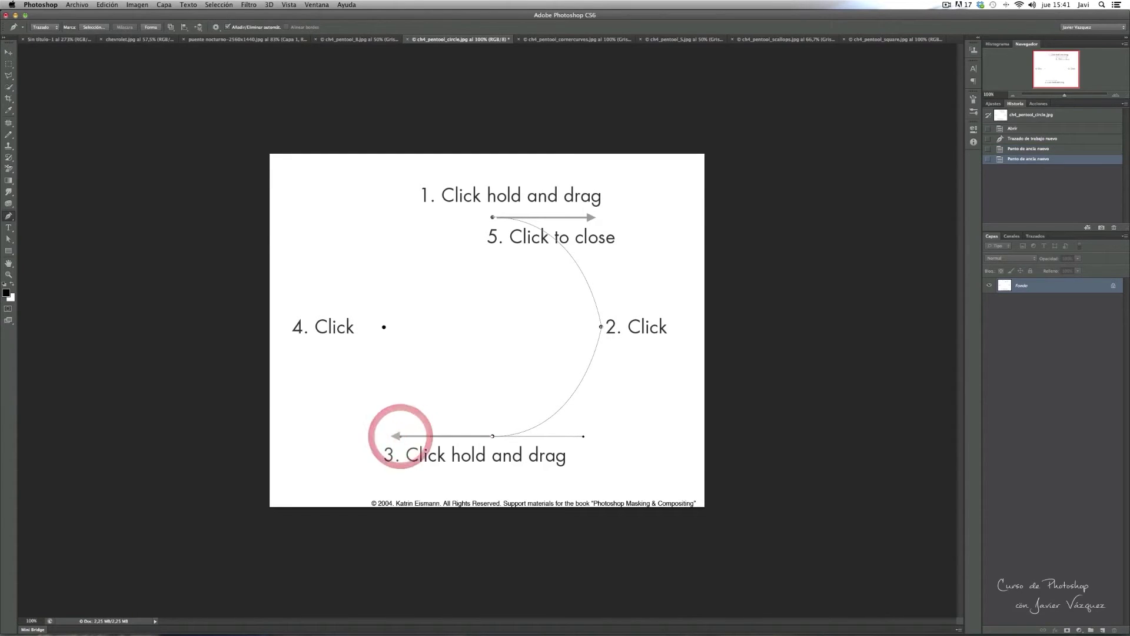
pyautogui.click(384, 327)
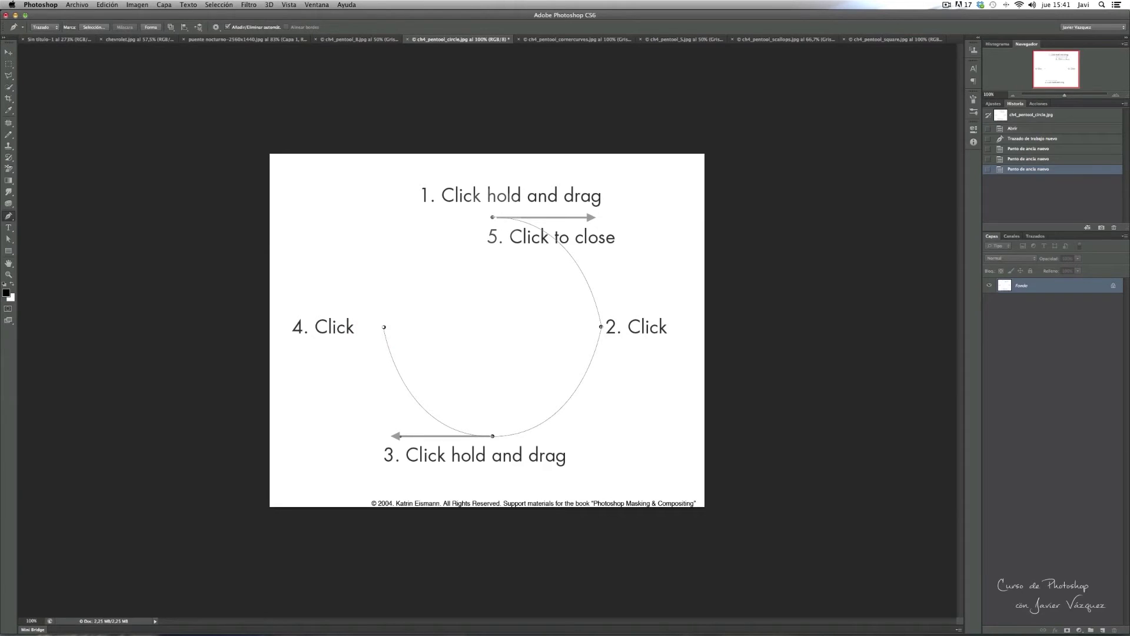
pyautogui.click(493, 218)
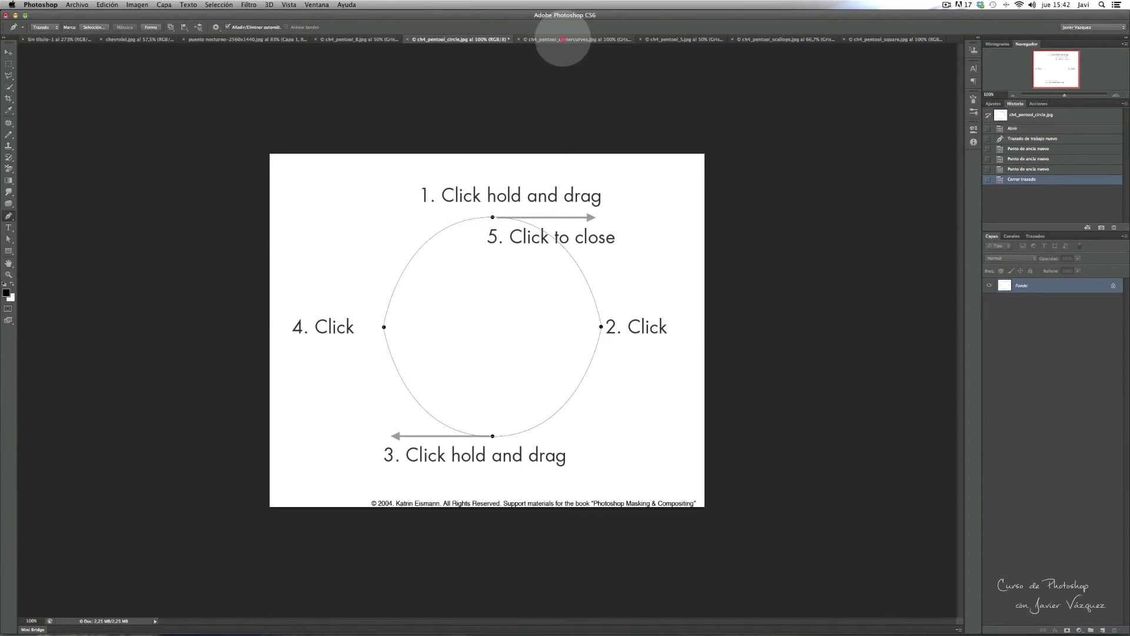
pyautogui.click(562, 39)
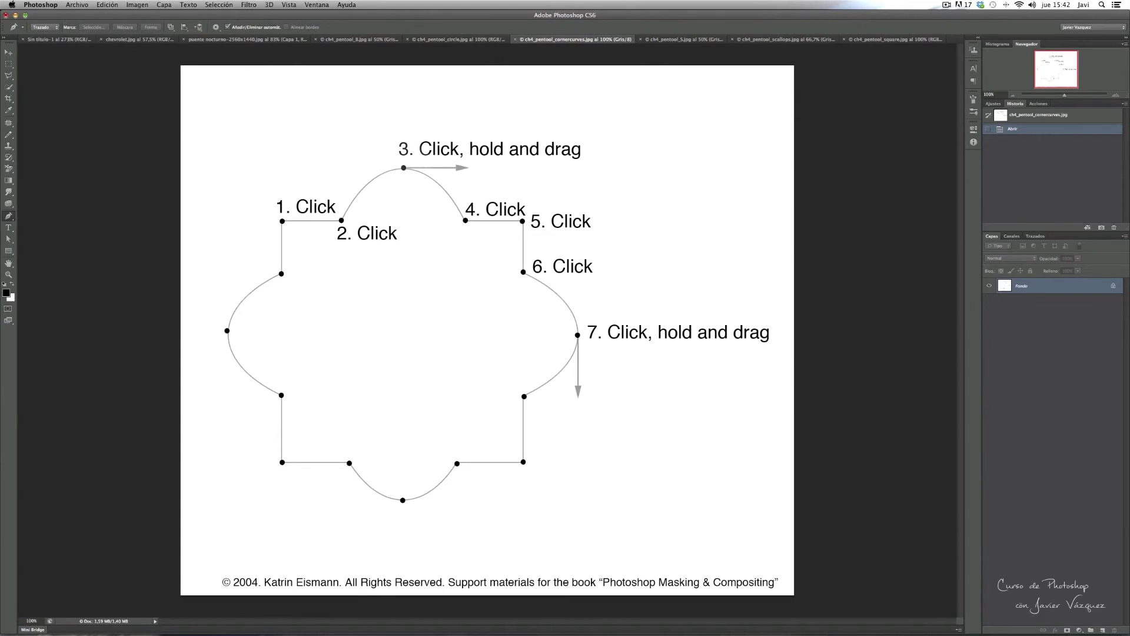
# Start the corner-curves path: curve through points 3–4, corners at 5 and 6, curve at 7
pyautogui.moveTo(413, 169); pyautogui.dragTo(454, 167)
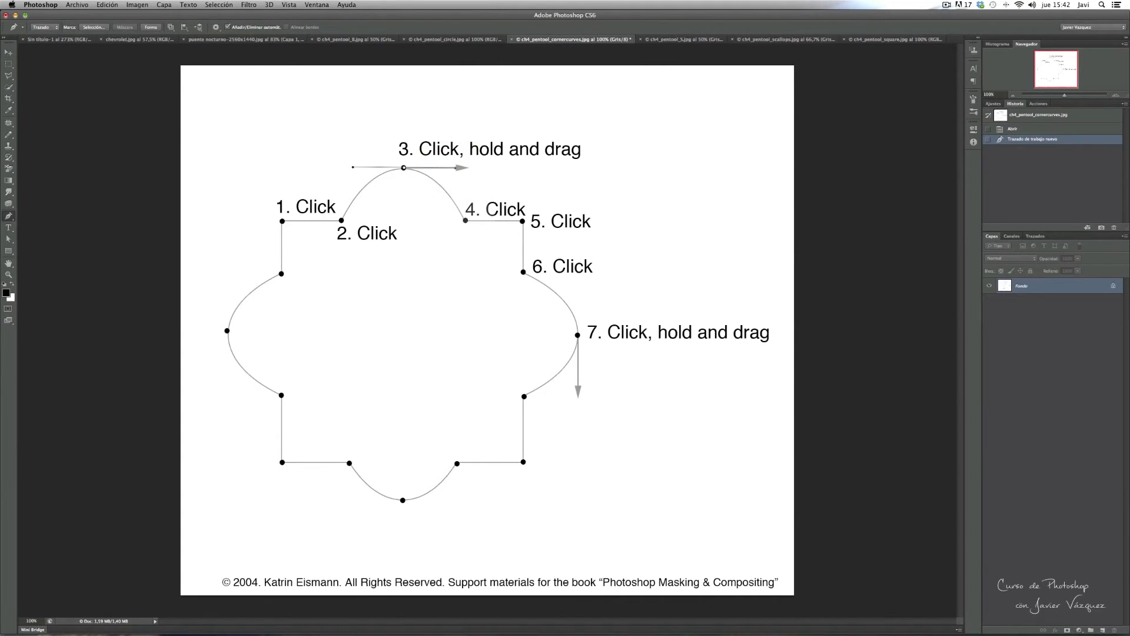
pyautogui.click(466, 221)
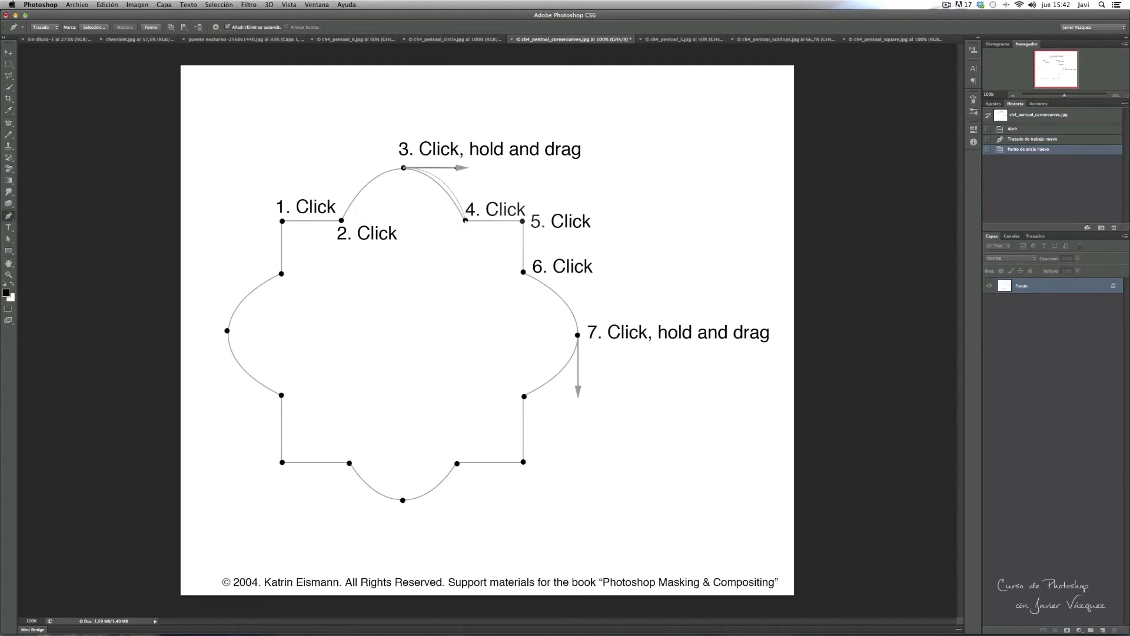
pyautogui.click(523, 221)
pyautogui.click(523, 271)
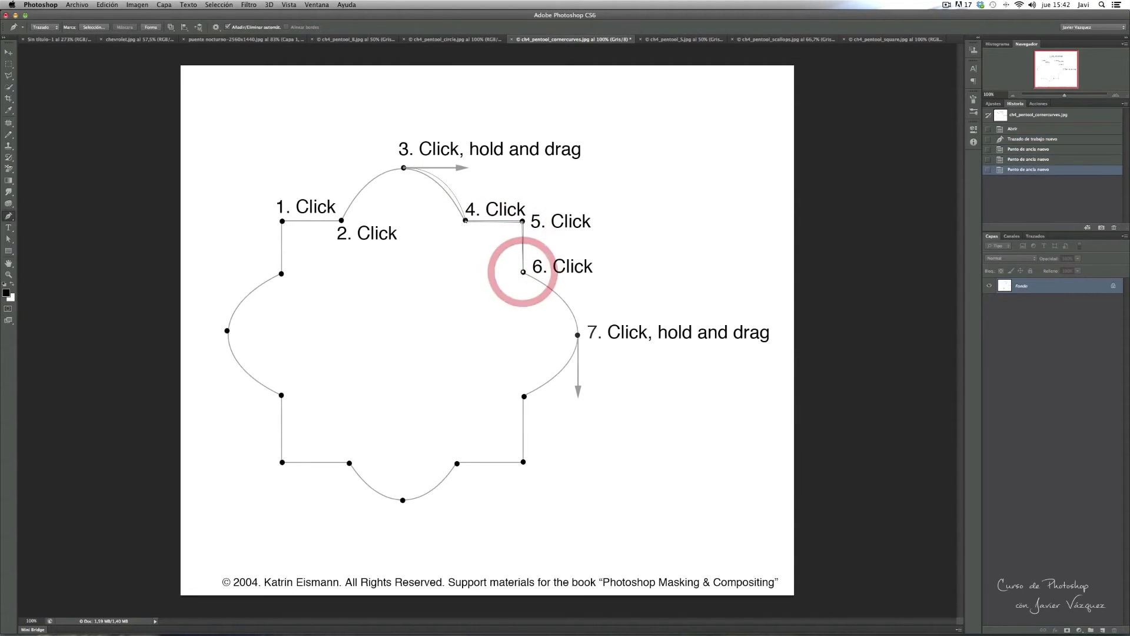
pyautogui.moveTo(578, 386); pyautogui.dragTo(579, 386)
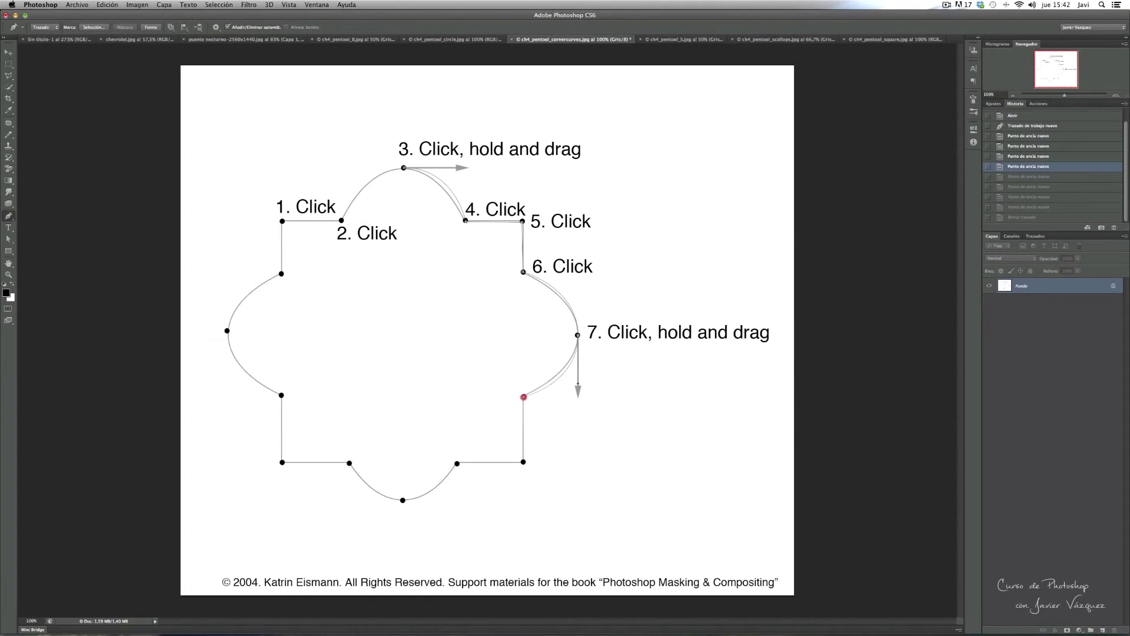
# Continue the path around the bottom curve and left corners to the leftmost curve point
pyautogui.click(523, 397)
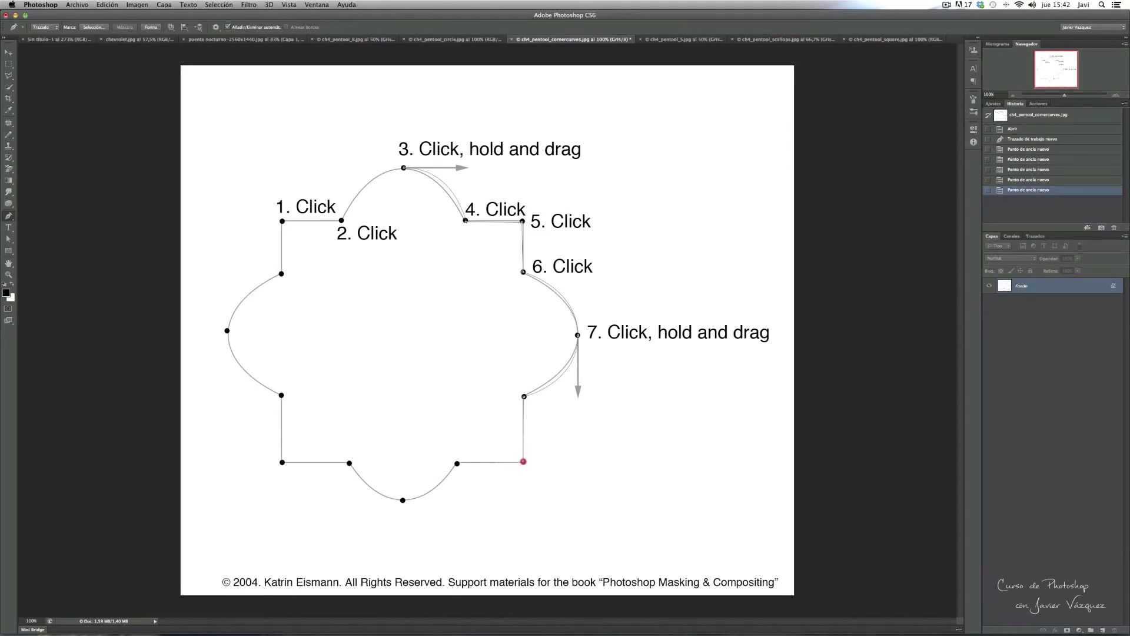
pyautogui.click(524, 462)
pyautogui.click(457, 464)
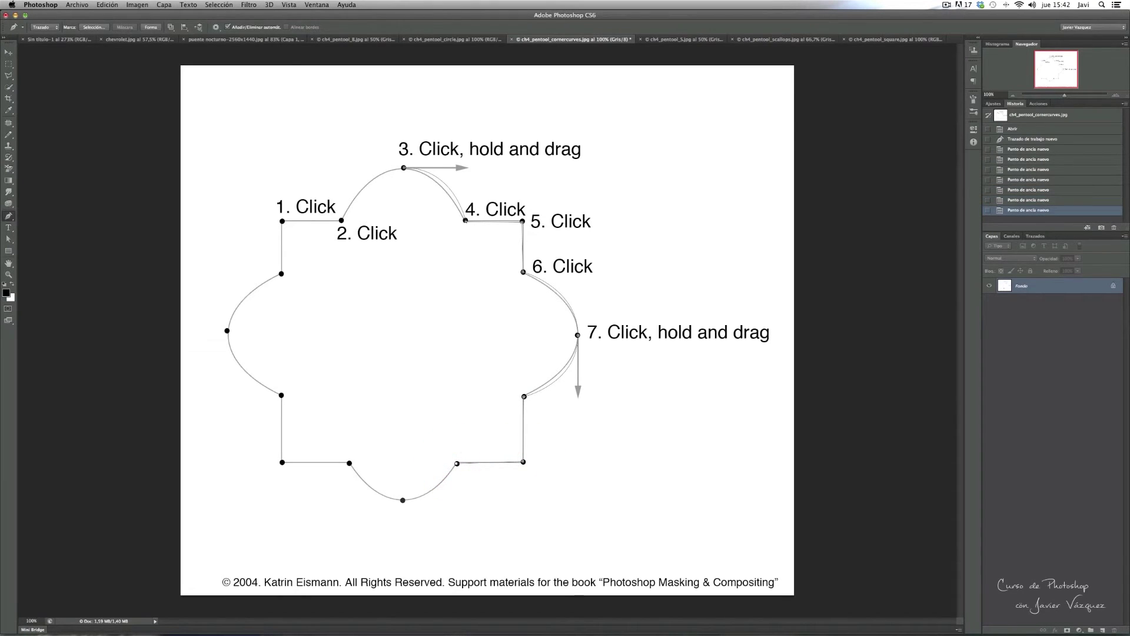
pyautogui.moveTo(382, 505); pyautogui.dragTo(372, 499)
pyautogui.click(350, 463)
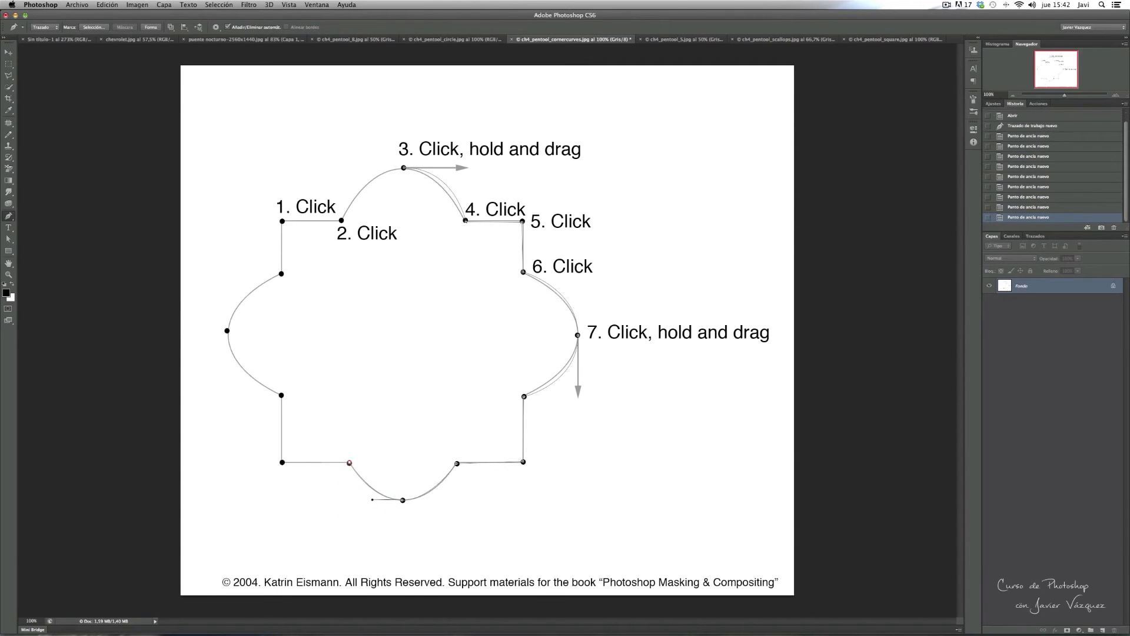
pyautogui.click(282, 463)
pyautogui.click(281, 395)
pyautogui.click(228, 332)
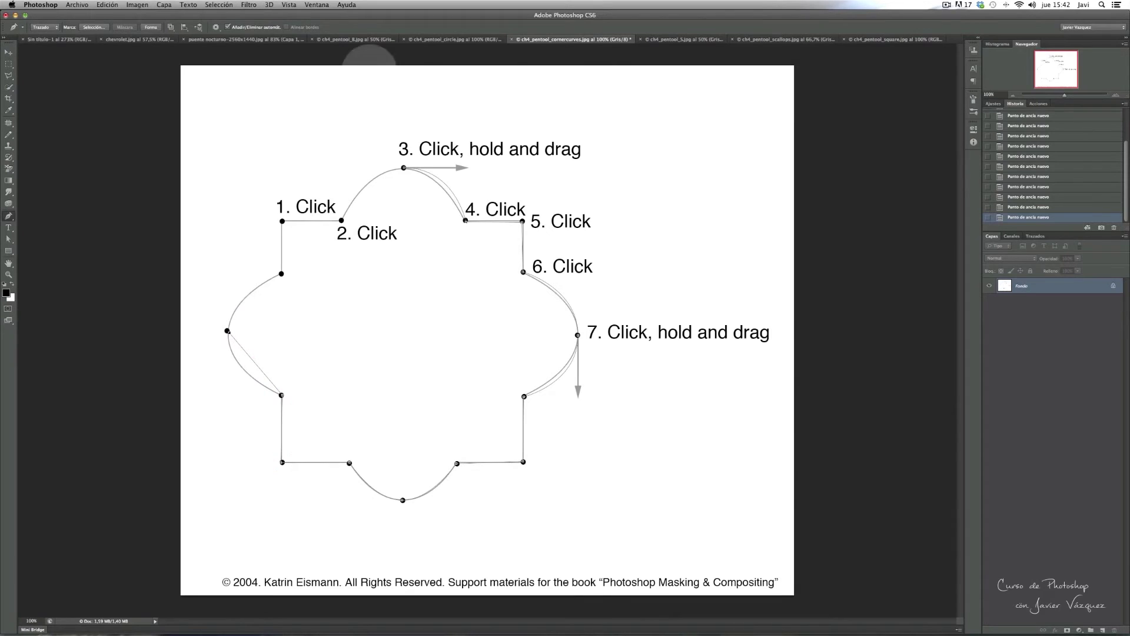
pyautogui.click(483, 39)
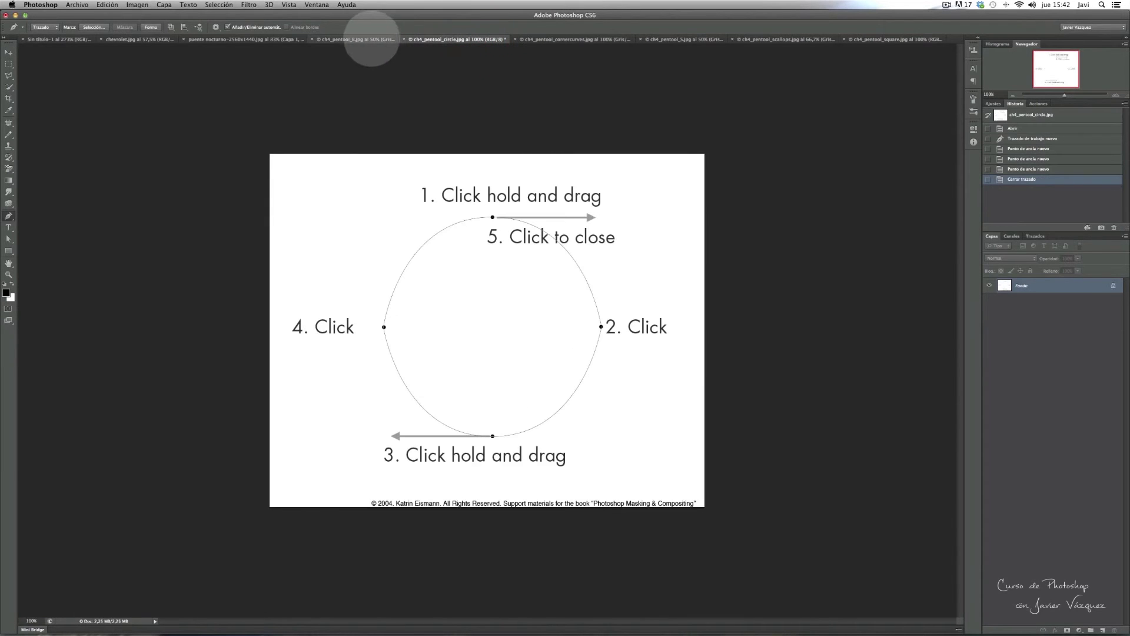
# On ch4_pentool_B.jpg, path the B's top edge and fit a smooth curve around its upper bowl
pyautogui.click(366, 39)
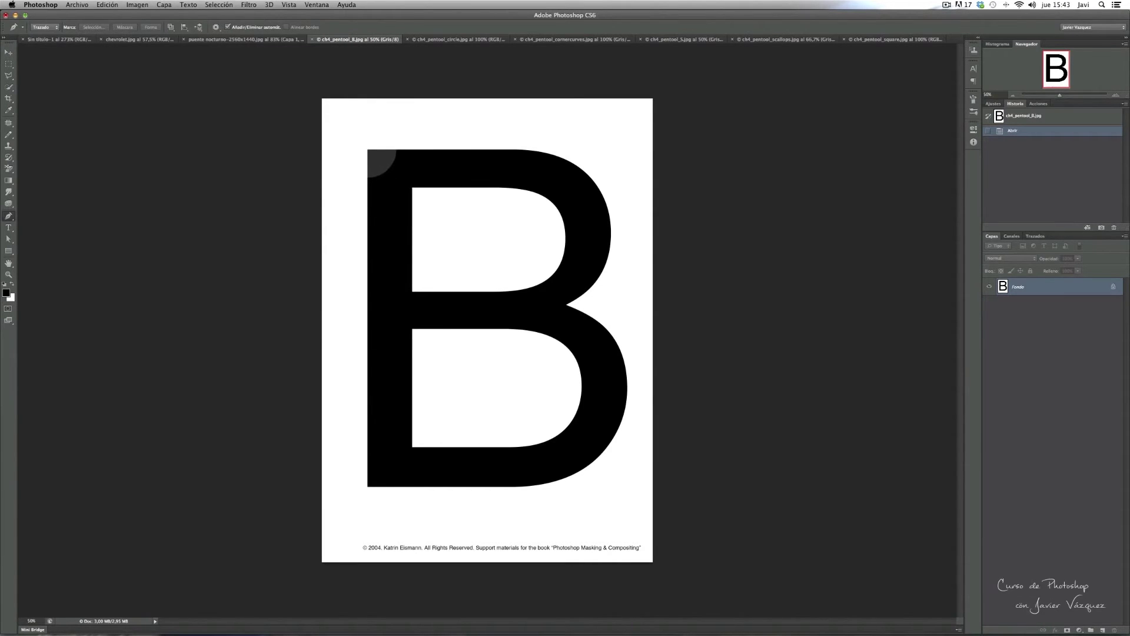
pyautogui.click(368, 150)
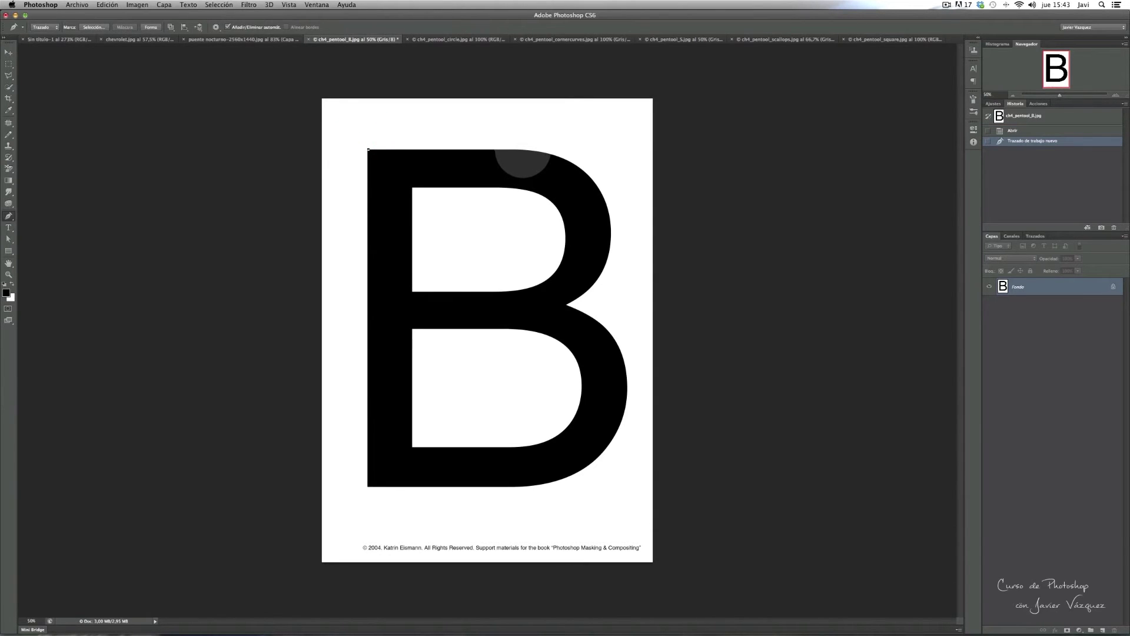
pyautogui.click(524, 150)
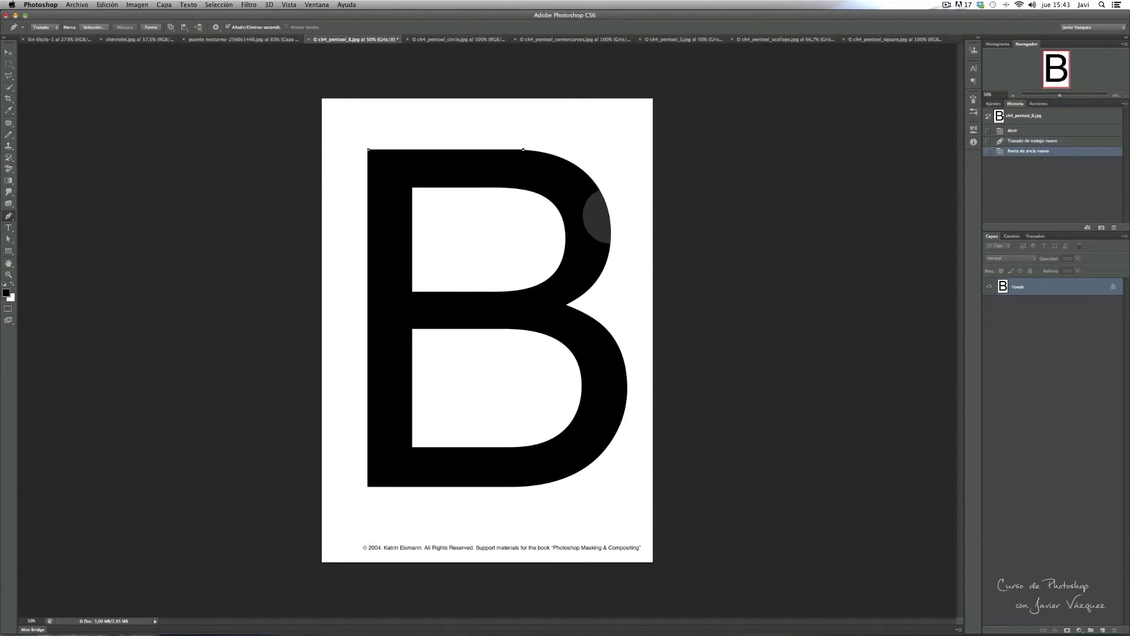
pyautogui.moveTo(610, 216); pyautogui.dragTo(613, 276)
pyautogui.moveTo(607, 156); pyautogui.dragTo(590, 144)
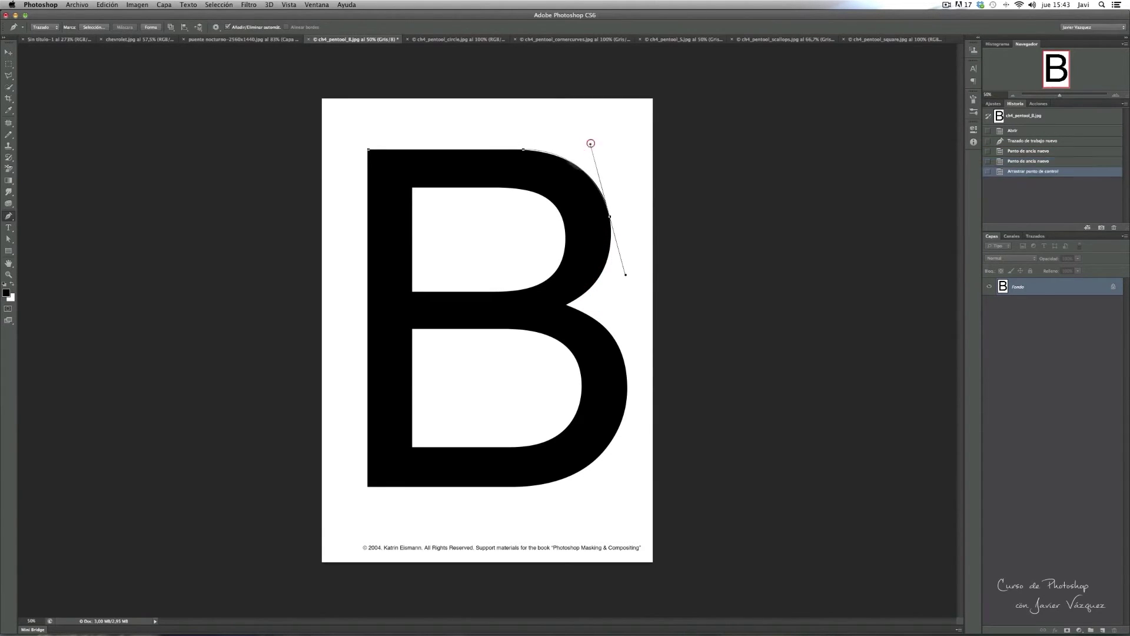
pyautogui.moveTo(529, 149); pyautogui.dragTo(525, 150)
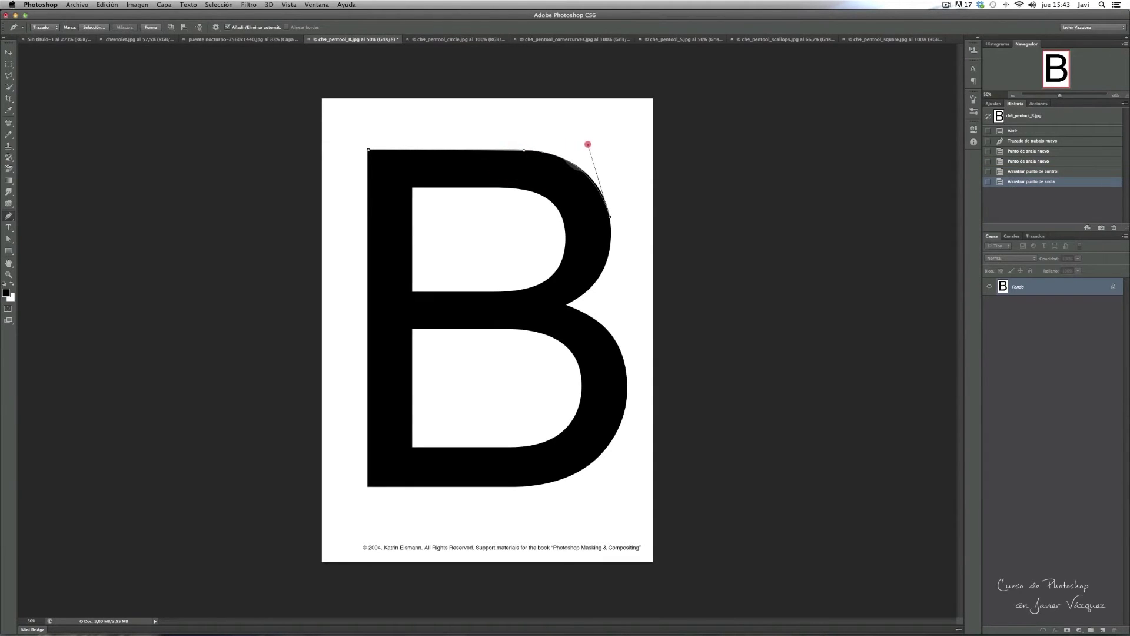
pyautogui.moveTo(587, 145); pyautogui.dragTo(588, 144)
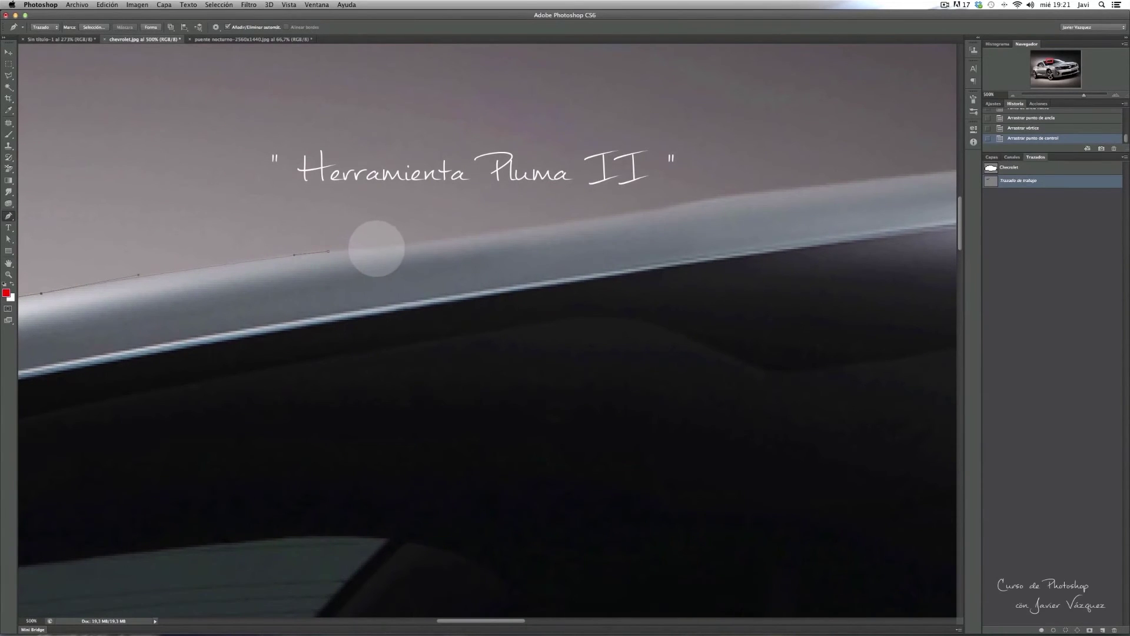
# Extend the chevrolet.jpg path with smooth anchors along the car's roof edge
pyautogui.moveTo(376, 247); pyautogui.dragTo(398, 246)
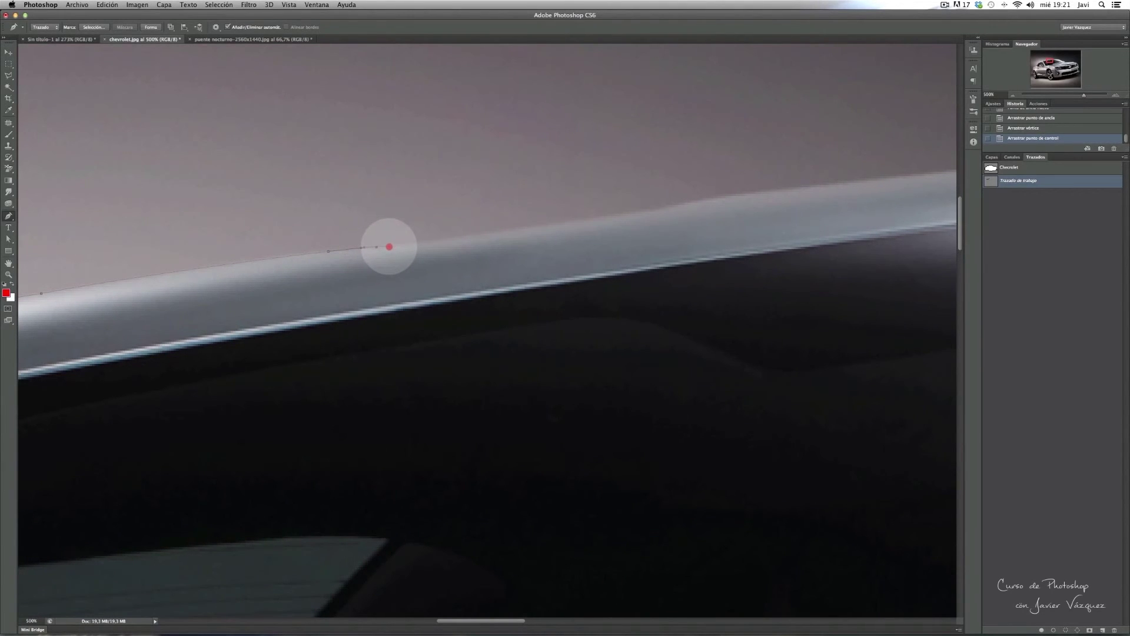
pyautogui.click(386, 247)
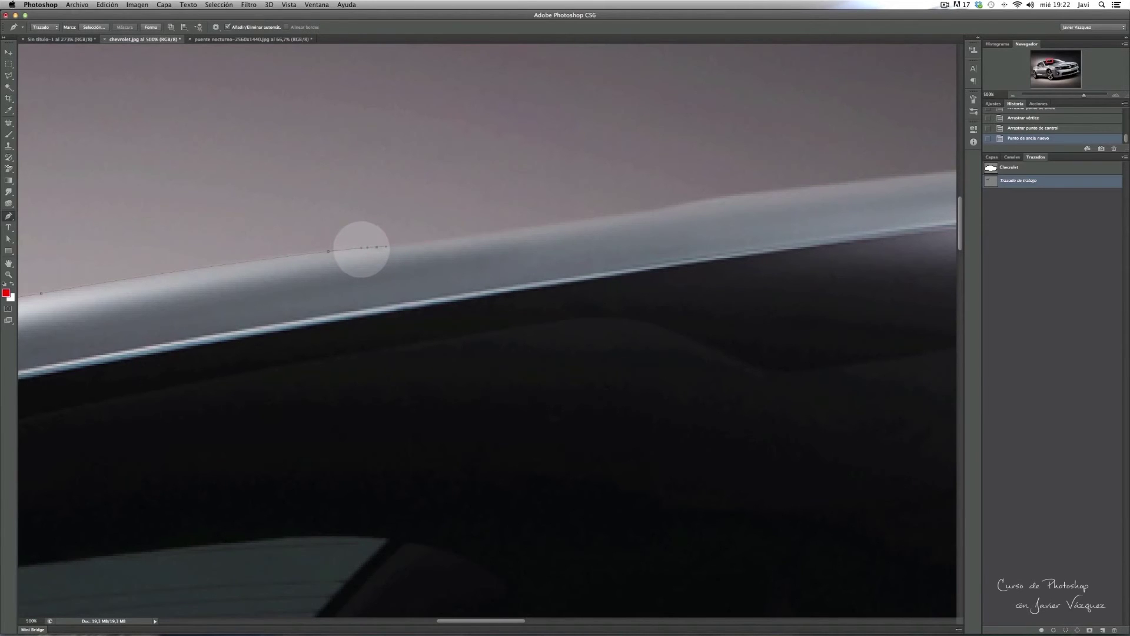
pyautogui.moveTo(472, 235); pyautogui.dragTo(496, 232)
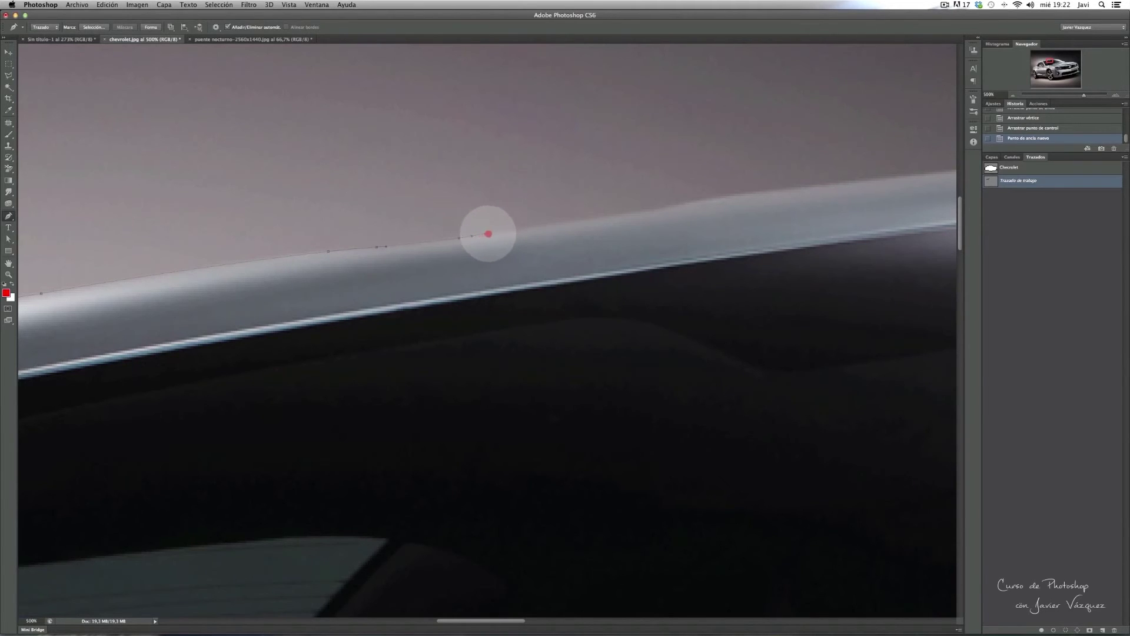
pyautogui.moveTo(645, 212); pyautogui.dragTo(698, 200)
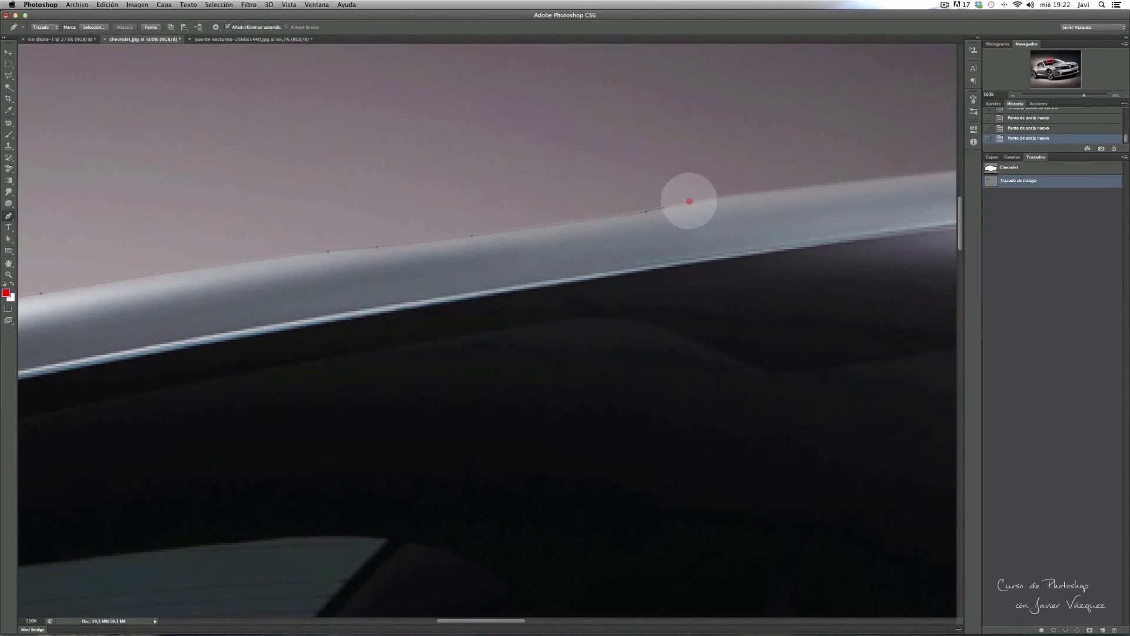
pyautogui.moveTo(809, 185); pyautogui.dragTo(836, 182)
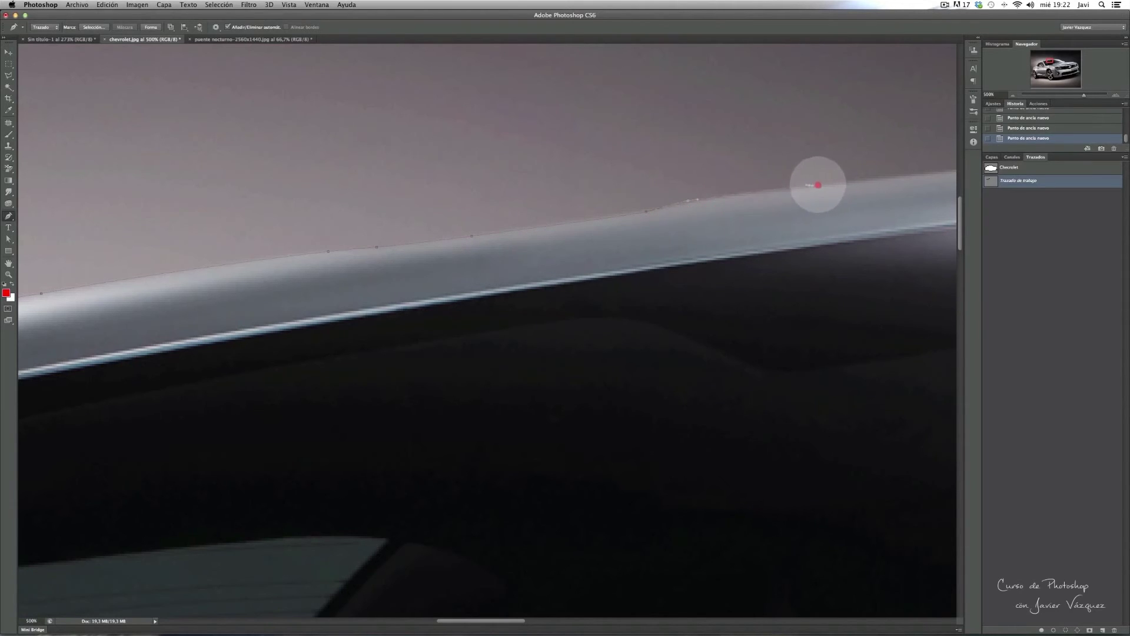
pyautogui.moveTo(757, 216); pyautogui.dragTo(570, 259)
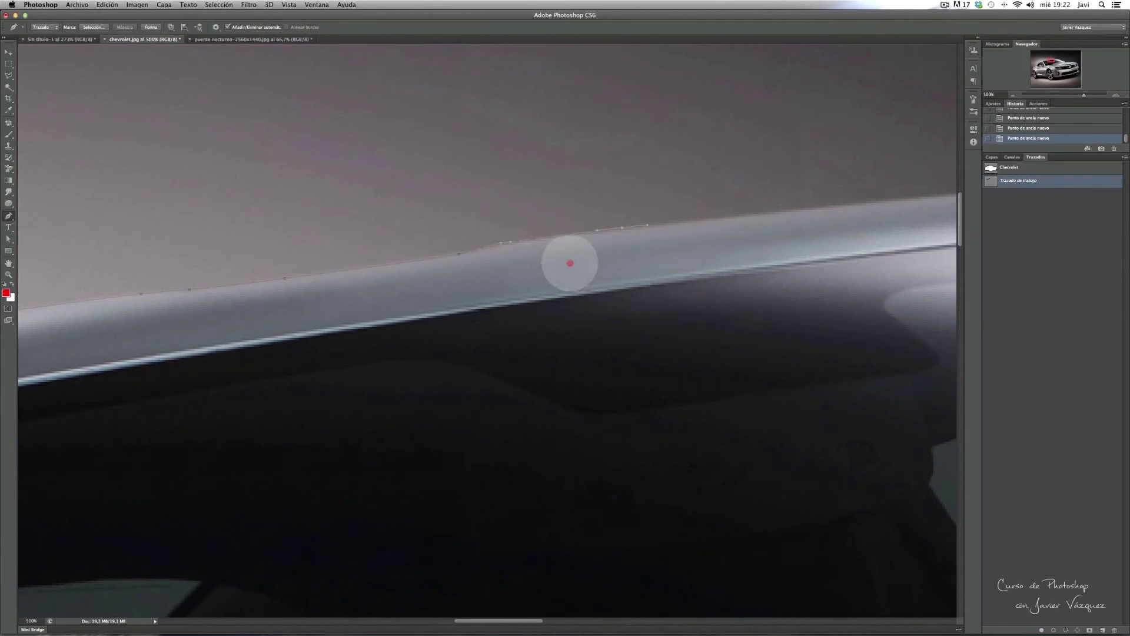
pyautogui.moveTo(742, 216); pyautogui.dragTo(860, 203)
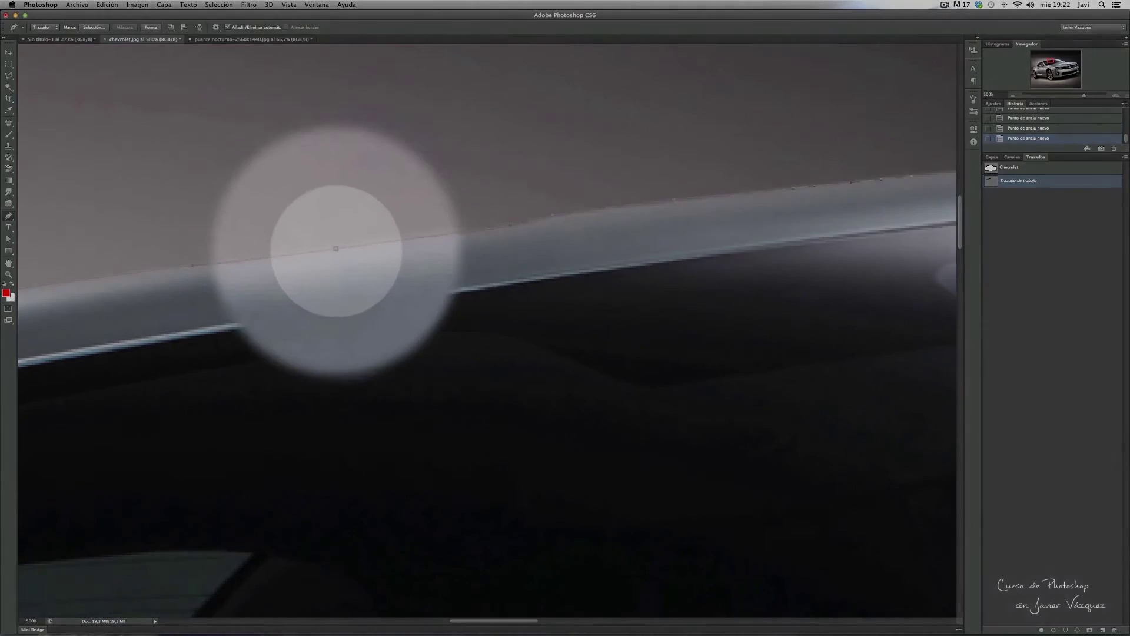
pyautogui.click(336, 250)
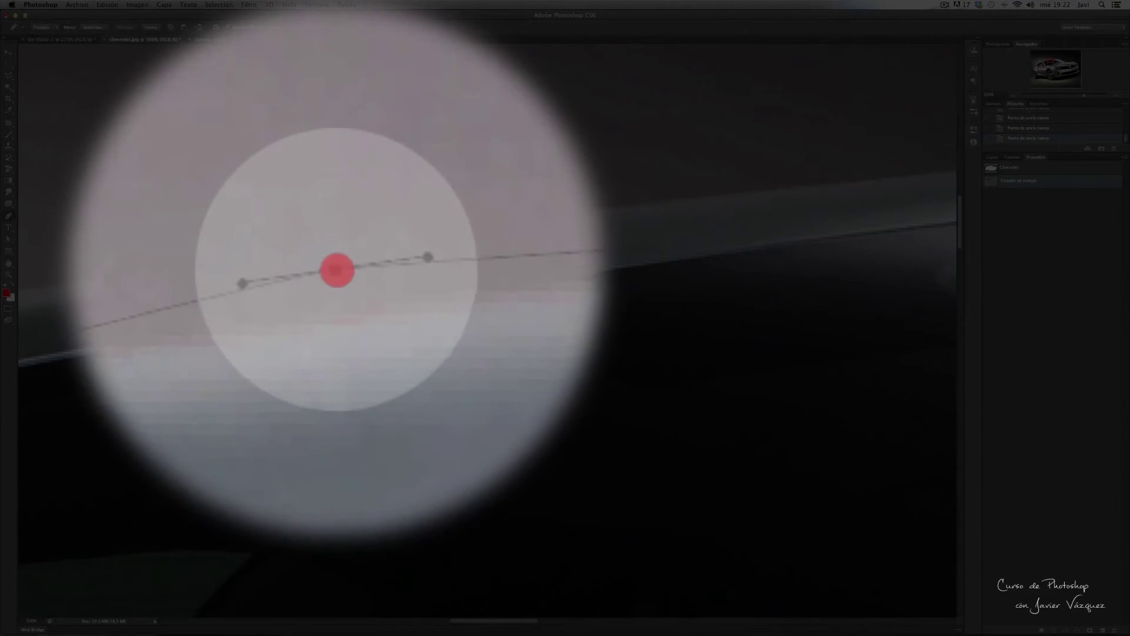
# Fit the path's curve segments to the roof edge and add further roof anchors
pyautogui.moveTo(337, 270); pyautogui.dragTo(343, 270)
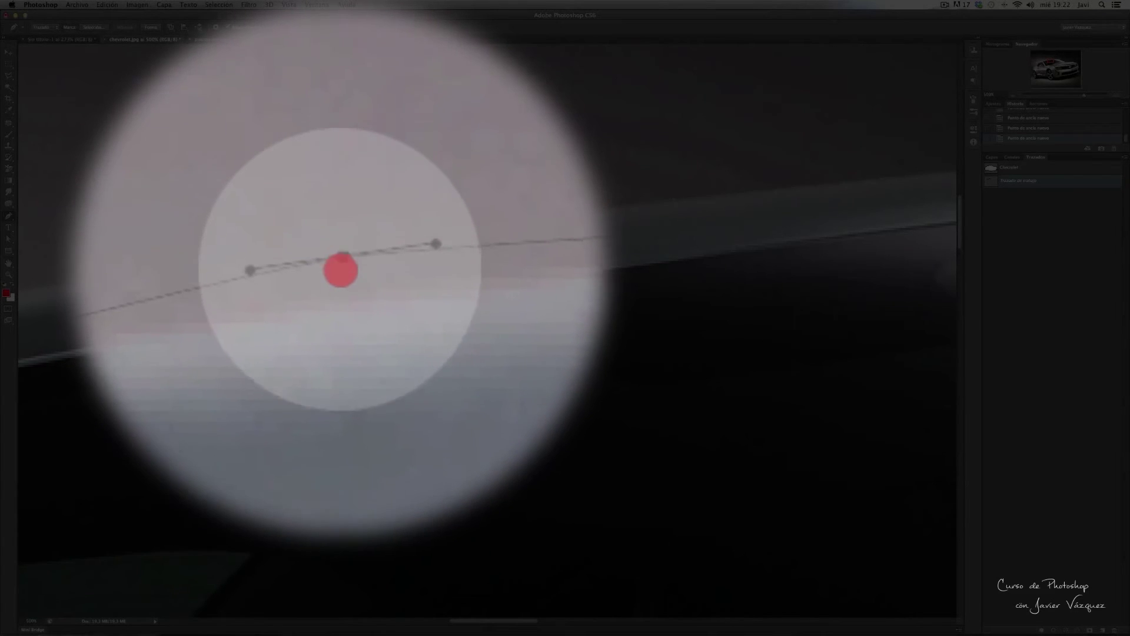
pyautogui.moveTo(342, 270); pyautogui.dragTo(341, 269)
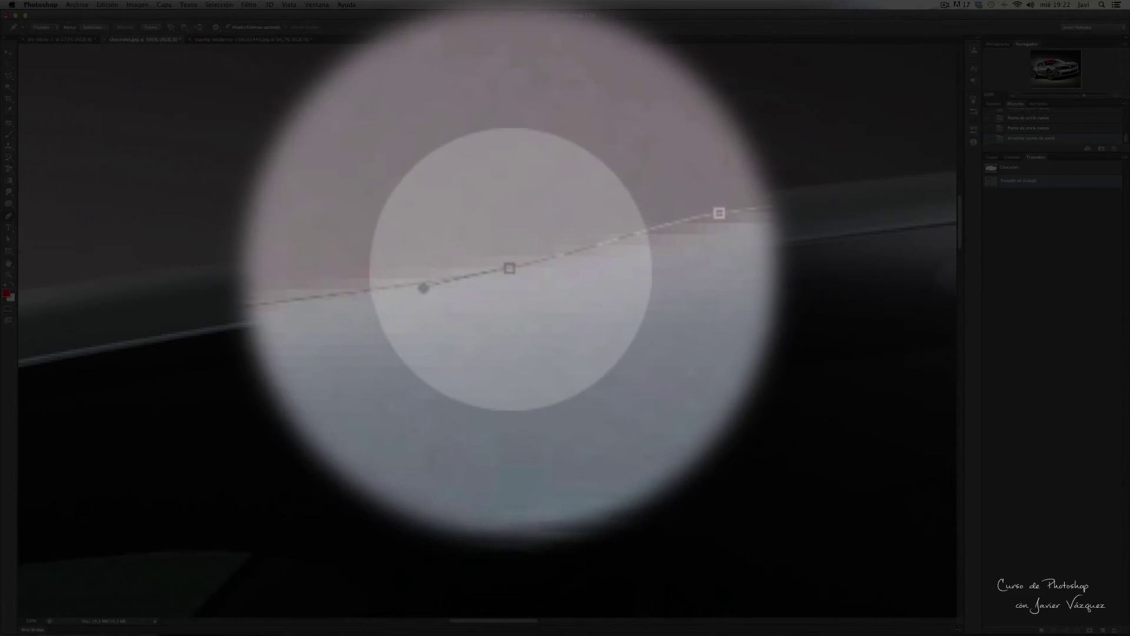
pyautogui.moveTo(511, 270); pyautogui.dragTo(510, 269)
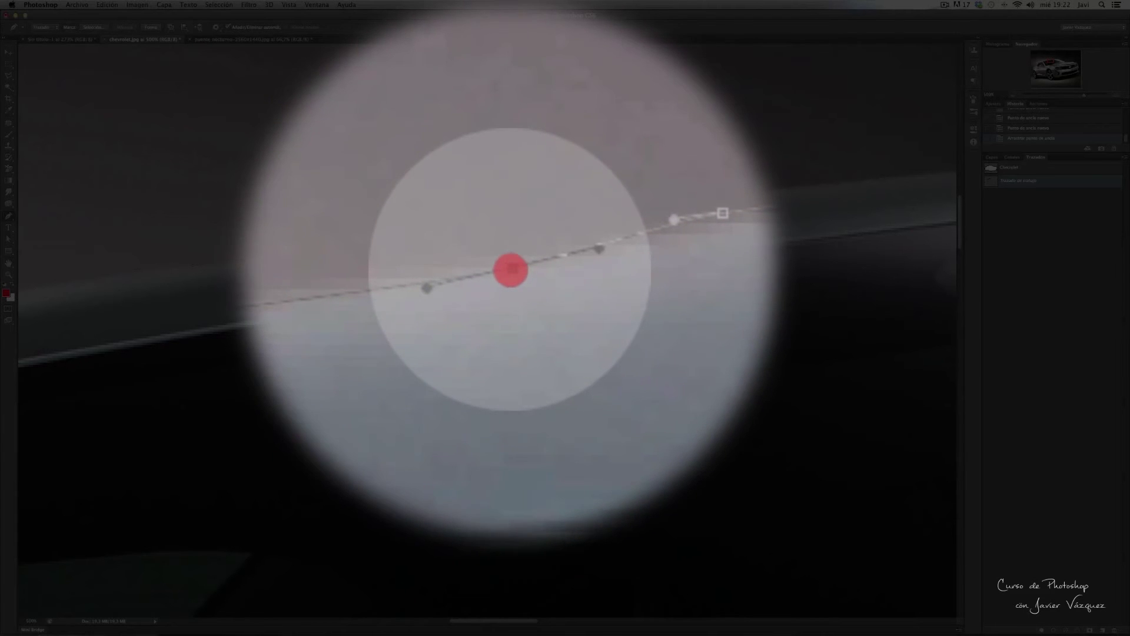
pyautogui.moveTo(510, 270); pyautogui.dragTo(511, 269)
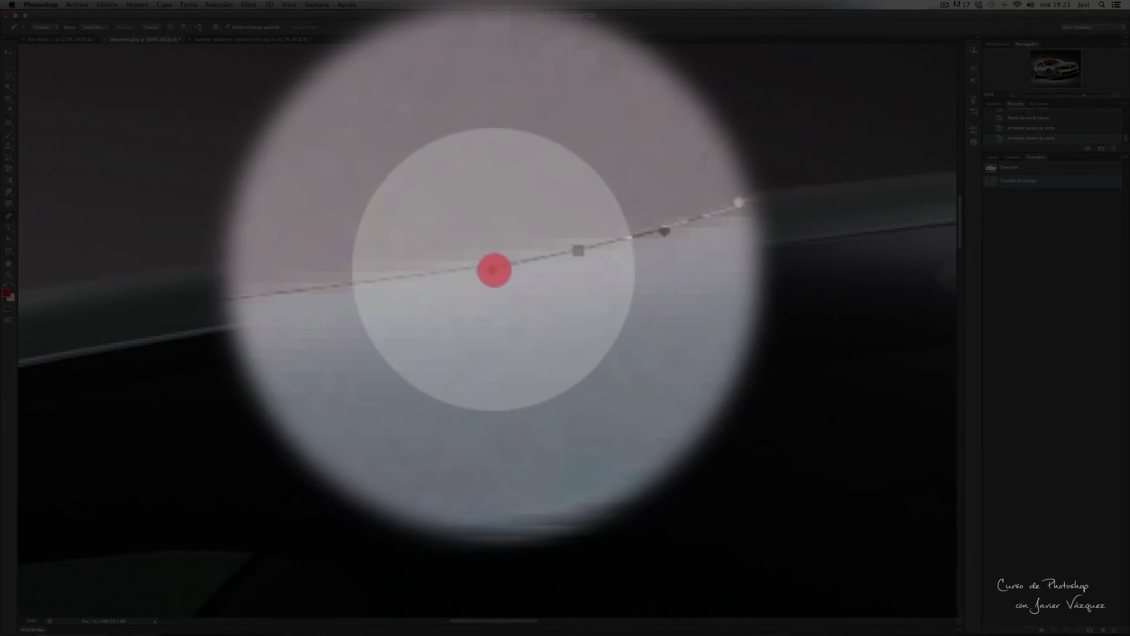
pyautogui.moveTo(492, 270)
pyautogui.mouseDown()
pyautogui.moveTo(474, 260)
pyautogui.moveTo(554, 270)
pyautogui.mouseUp()
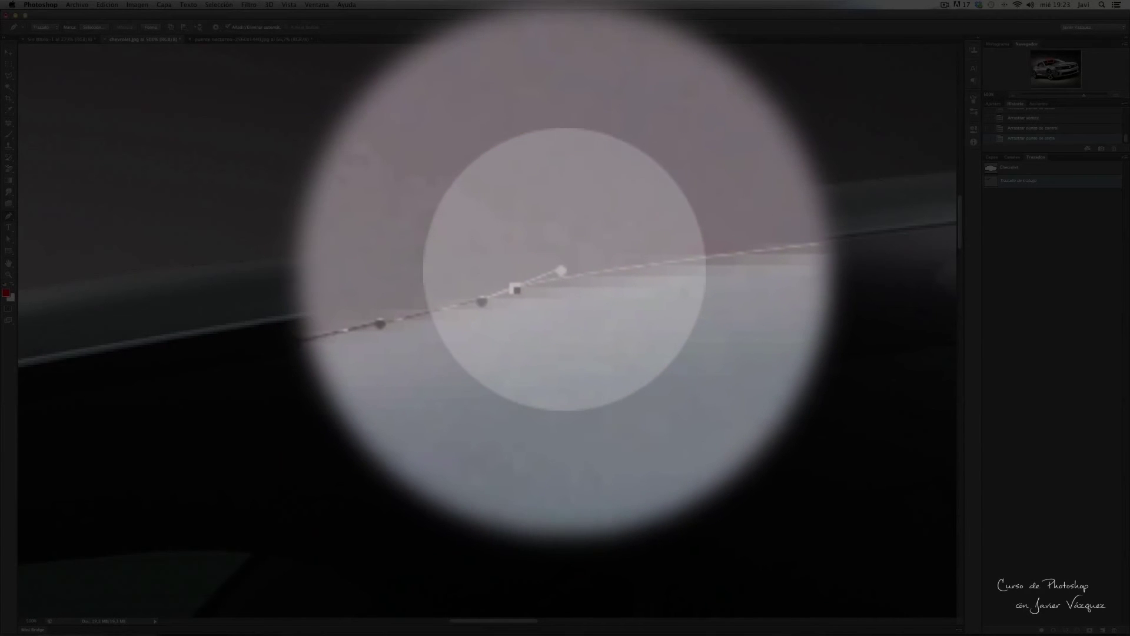
pyautogui.moveTo(566, 269); pyautogui.dragTo(681, 264)
pyautogui.click(479, 268)
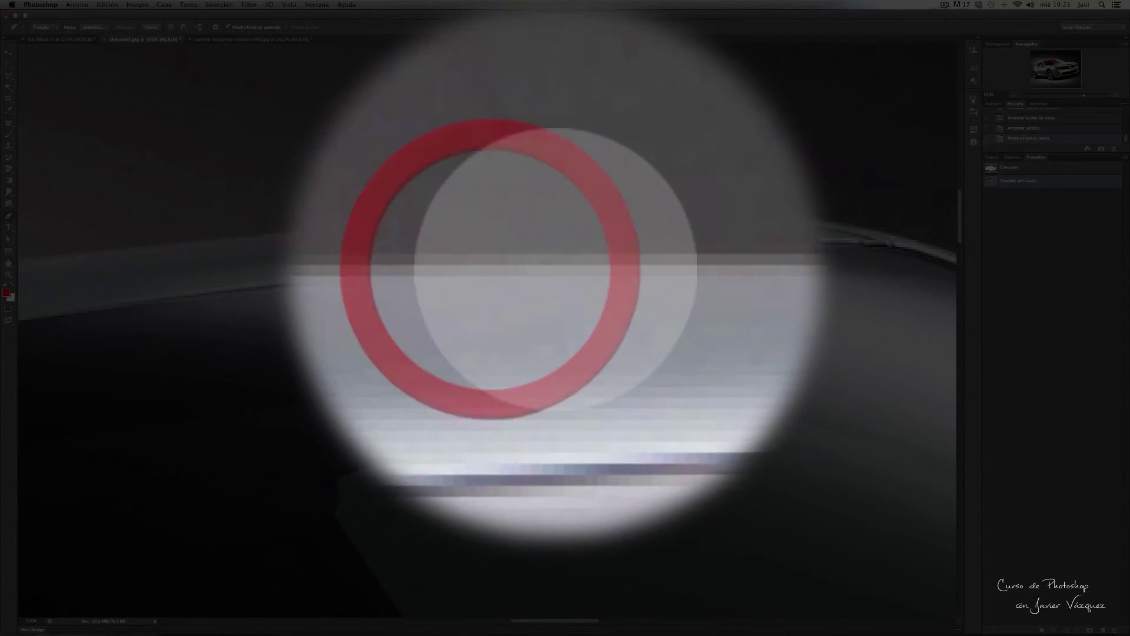
pyautogui.moveTo(580, 269); pyautogui.dragTo(606, 272)
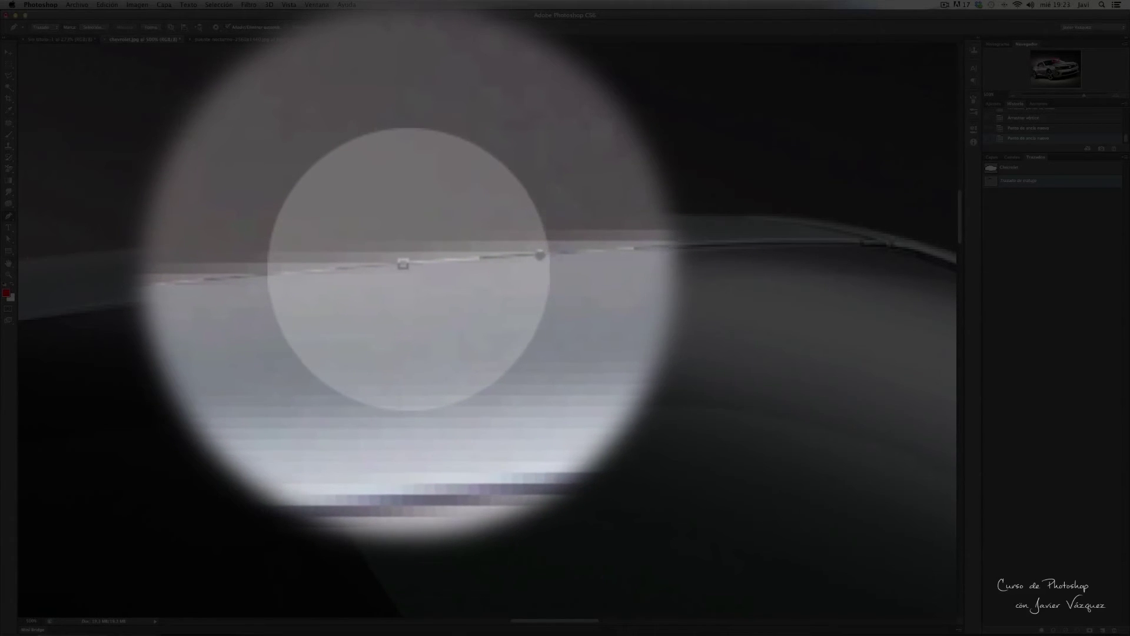
pyautogui.moveTo(408, 270); pyautogui.dragTo(406, 276)
pyautogui.click(408, 270)
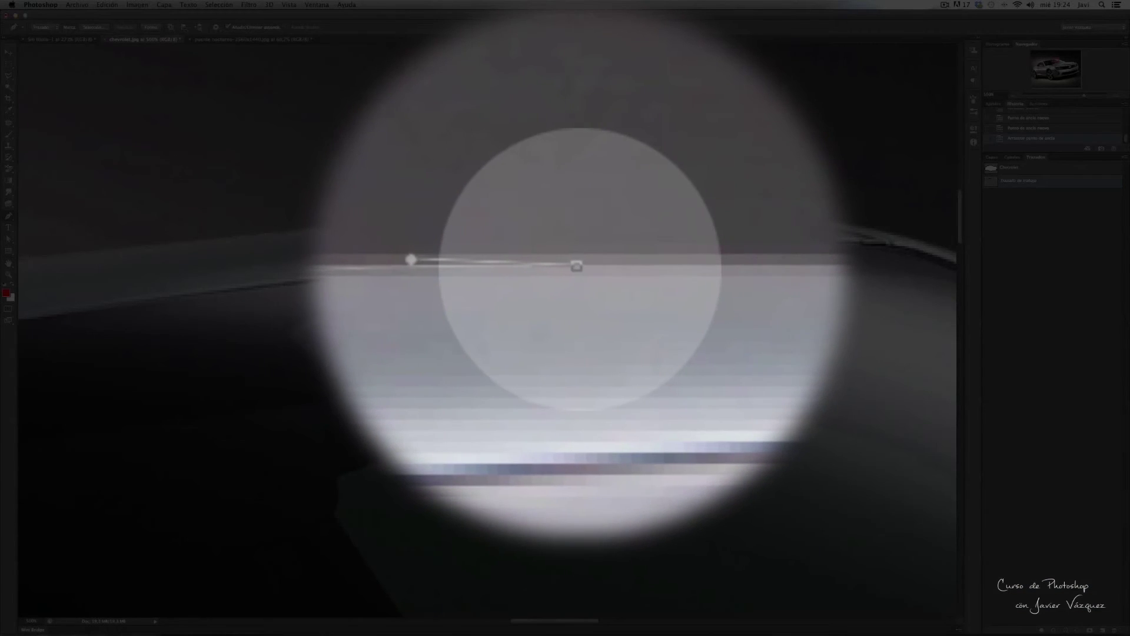
# Reposition anchors onto the roof edge and place one where the roof meets the pillar
pyautogui.click(580, 271)
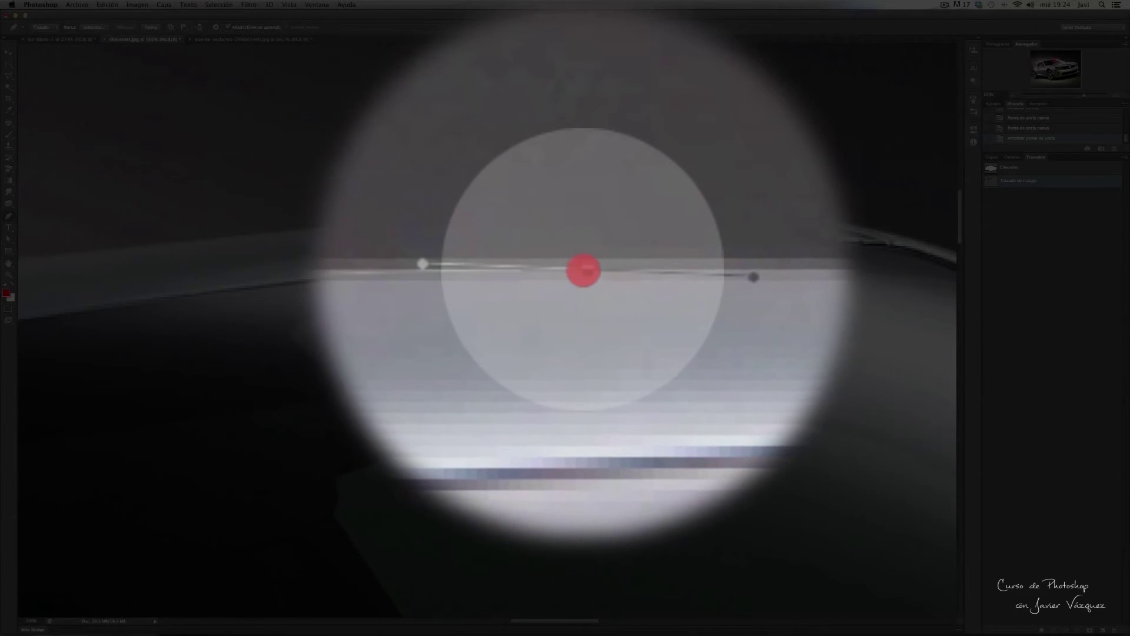
pyautogui.moveTo(580, 270); pyautogui.dragTo(621, 263)
pyautogui.click(621, 263)
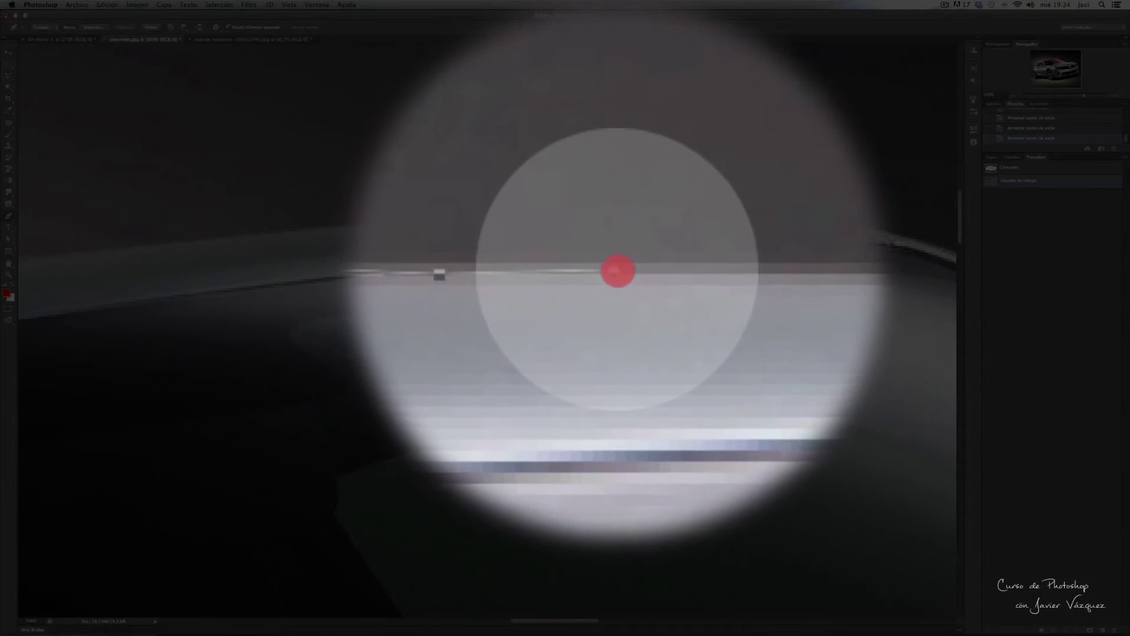
pyautogui.moveTo(617, 270); pyautogui.dragTo(618, 272)
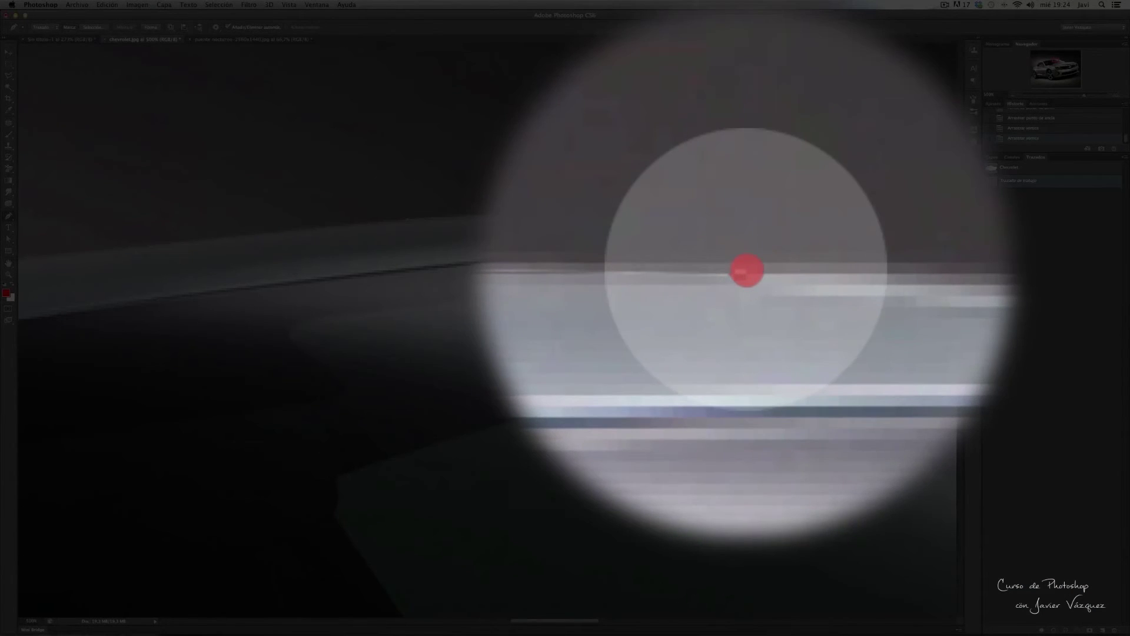
pyautogui.moveTo(747, 271); pyautogui.dragTo(752, 268)
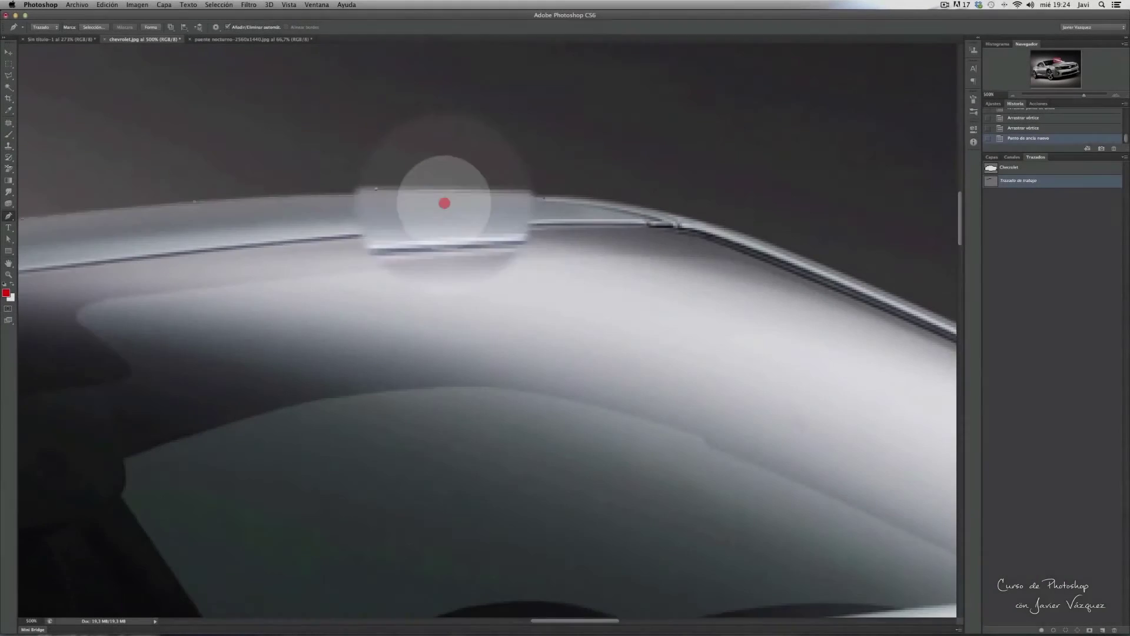
pyautogui.moveTo(444, 203); pyautogui.dragTo(442, 201)
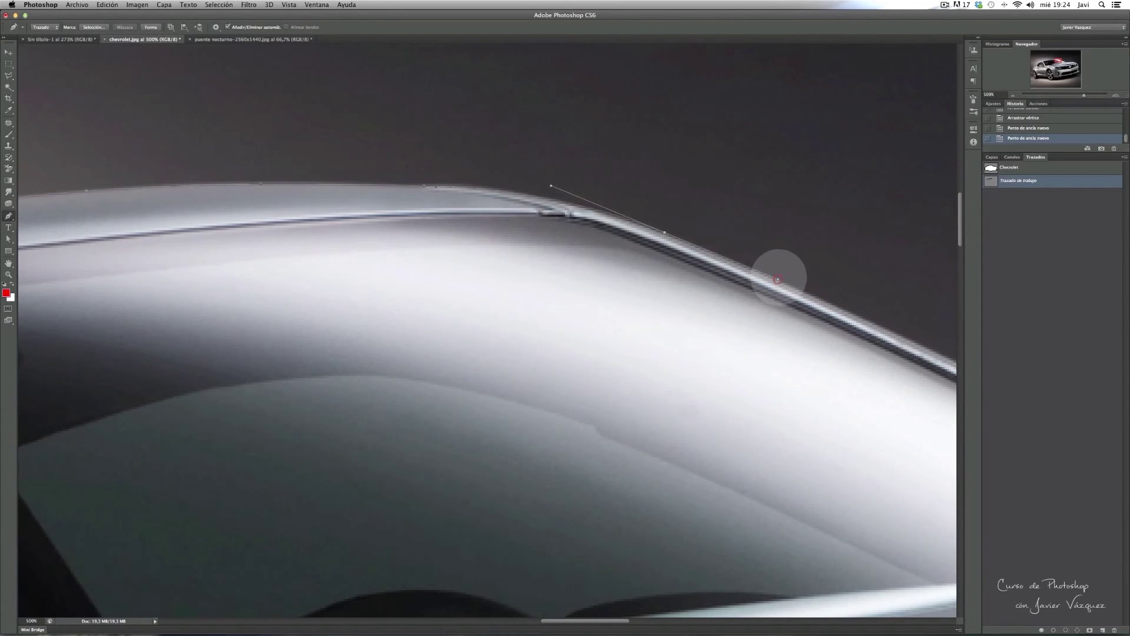
pyautogui.click(778, 279)
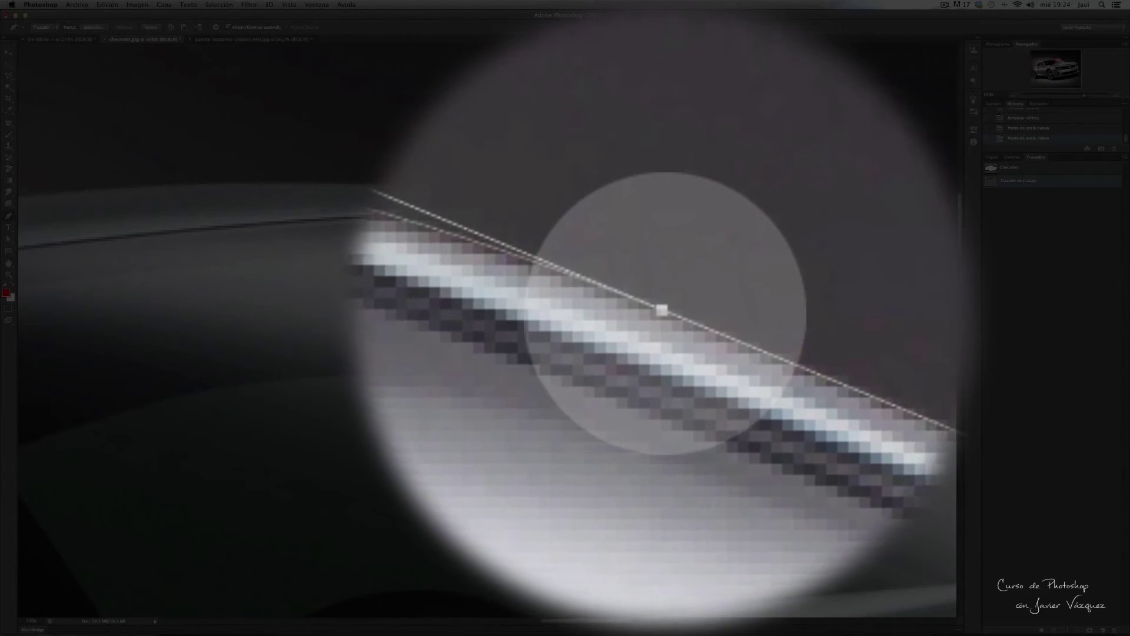
pyautogui.click(661, 310)
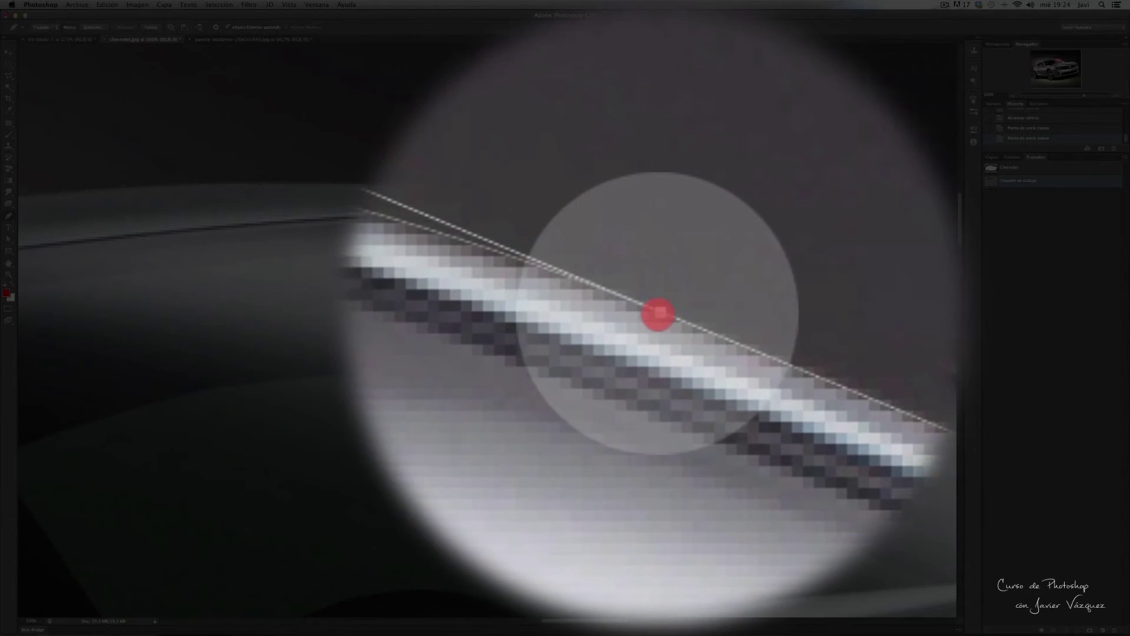
pyautogui.moveTo(654, 314); pyautogui.dragTo(434, 208)
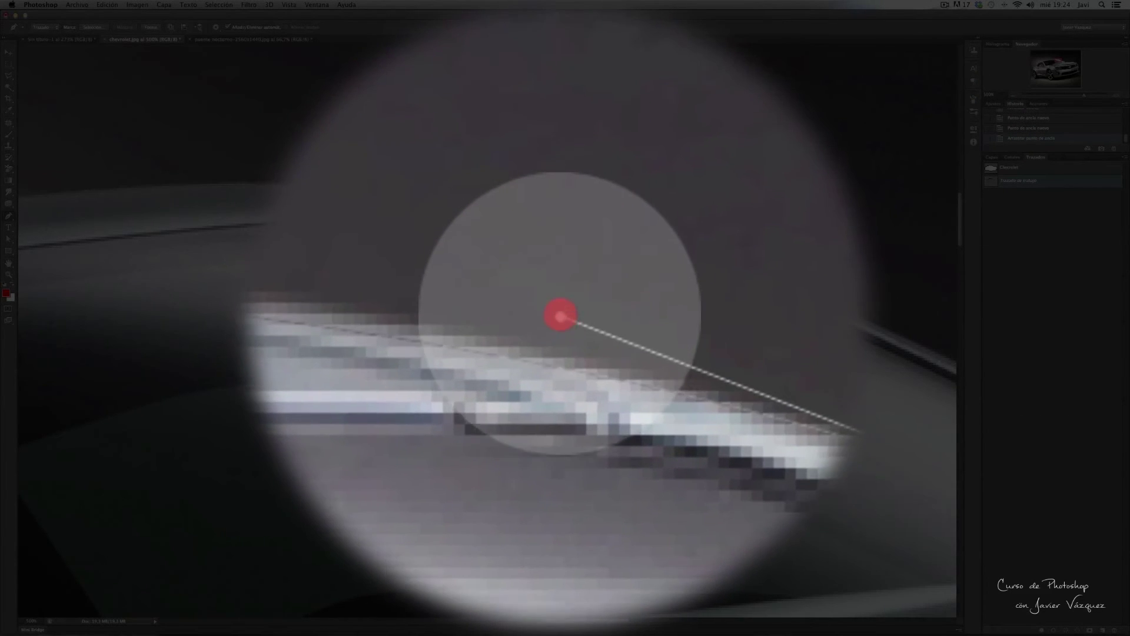
pyautogui.moveTo(571, 319)
pyautogui.mouseDown()
pyautogui.moveTo(482, 303)
pyautogui.moveTo(528, 310)
pyautogui.moveTo(385, 315)
pyautogui.mouseUp()
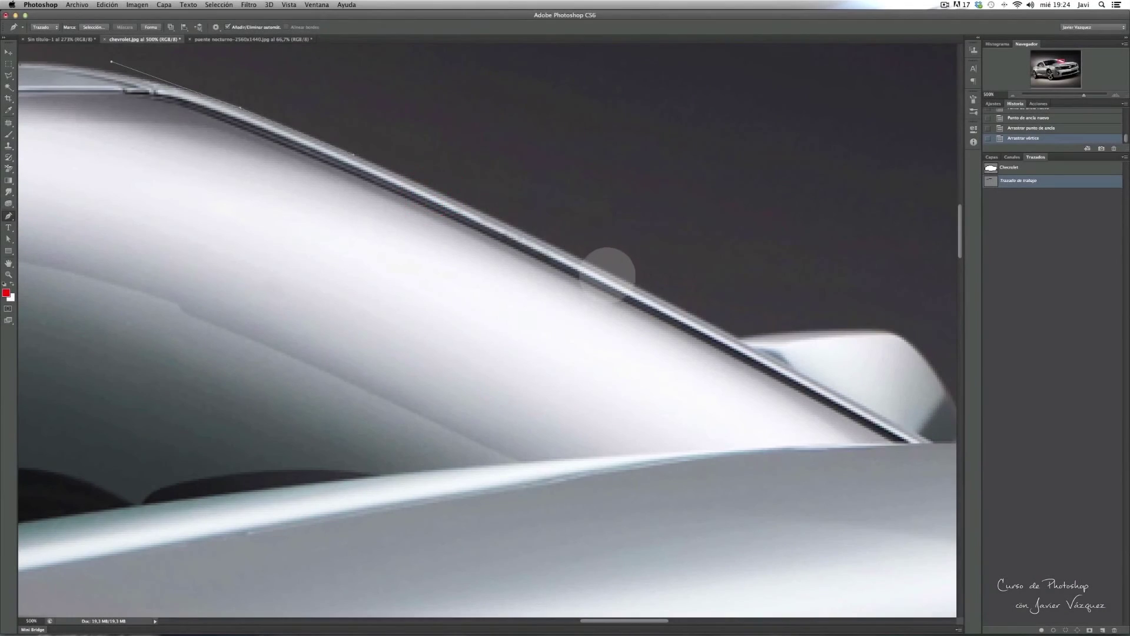
# Carry the path down the windscreen pillar, bending segments to hug its edge
pyautogui.click(611, 274)
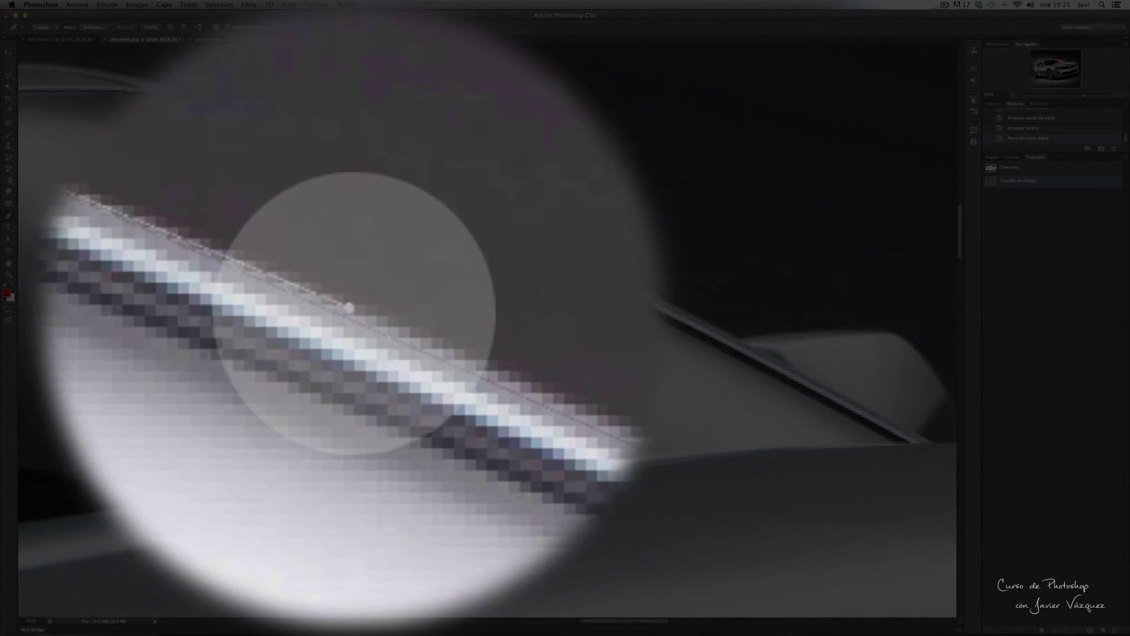
pyautogui.click(353, 310)
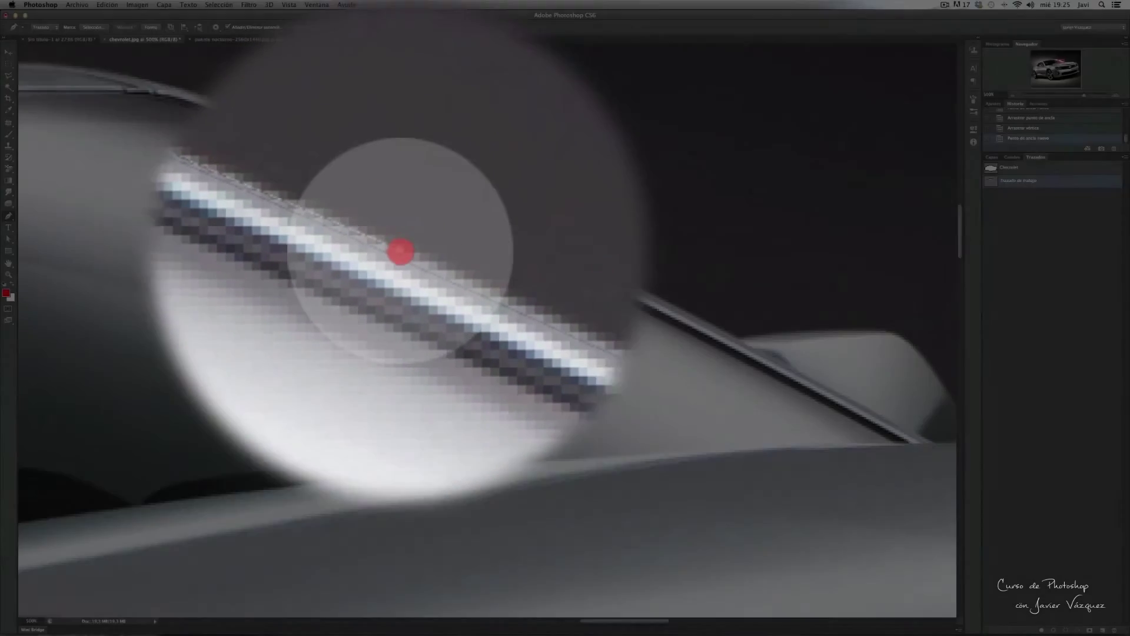
pyautogui.moveTo(397, 314); pyautogui.dragTo(399, 313)
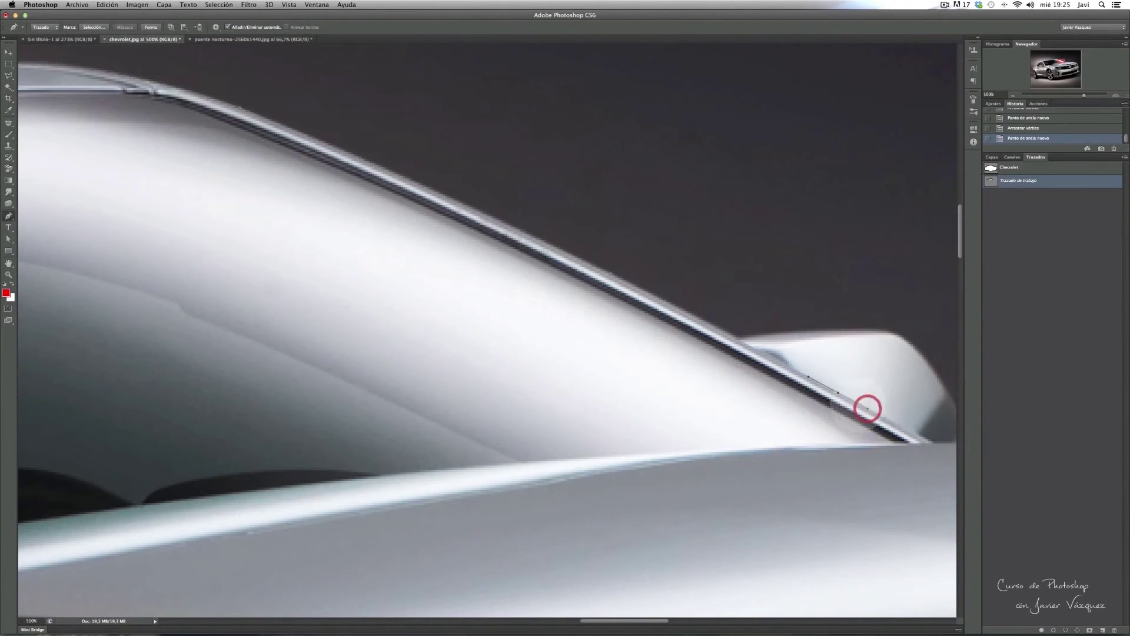
pyautogui.moveTo(695, 378)
pyautogui.mouseDown()
pyautogui.moveTo(461, 279)
pyautogui.moveTo(430, 325)
pyautogui.mouseUp()
pyautogui.moveTo(319, 276); pyautogui.dragTo(351, 299)
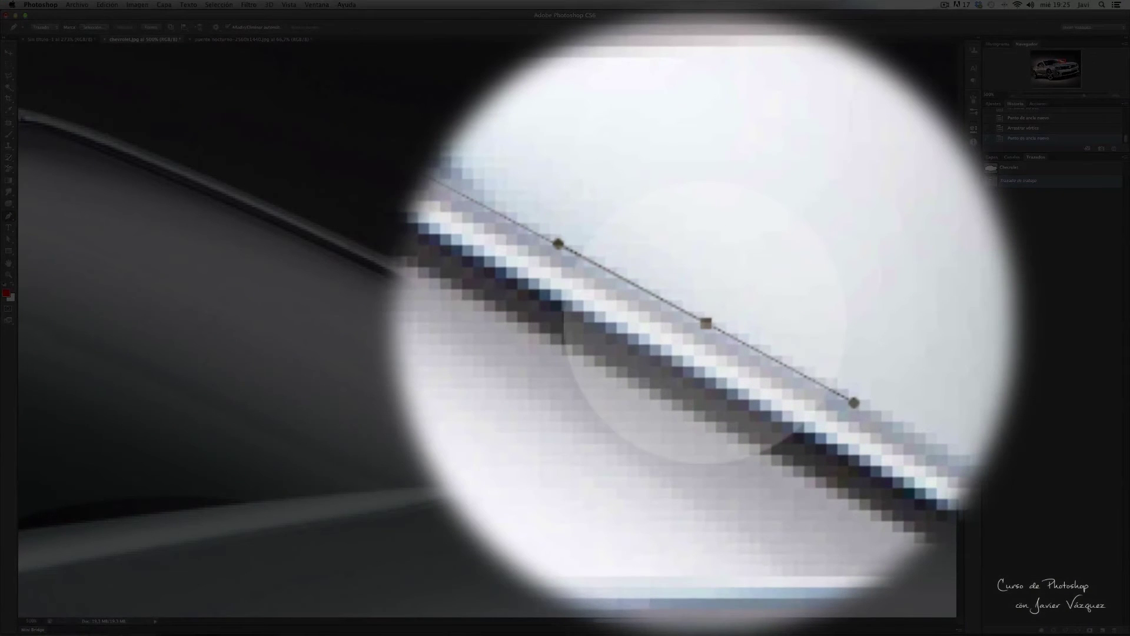
pyautogui.click(704, 418)
pyautogui.moveTo(705, 322); pyautogui.dragTo(699, 323)
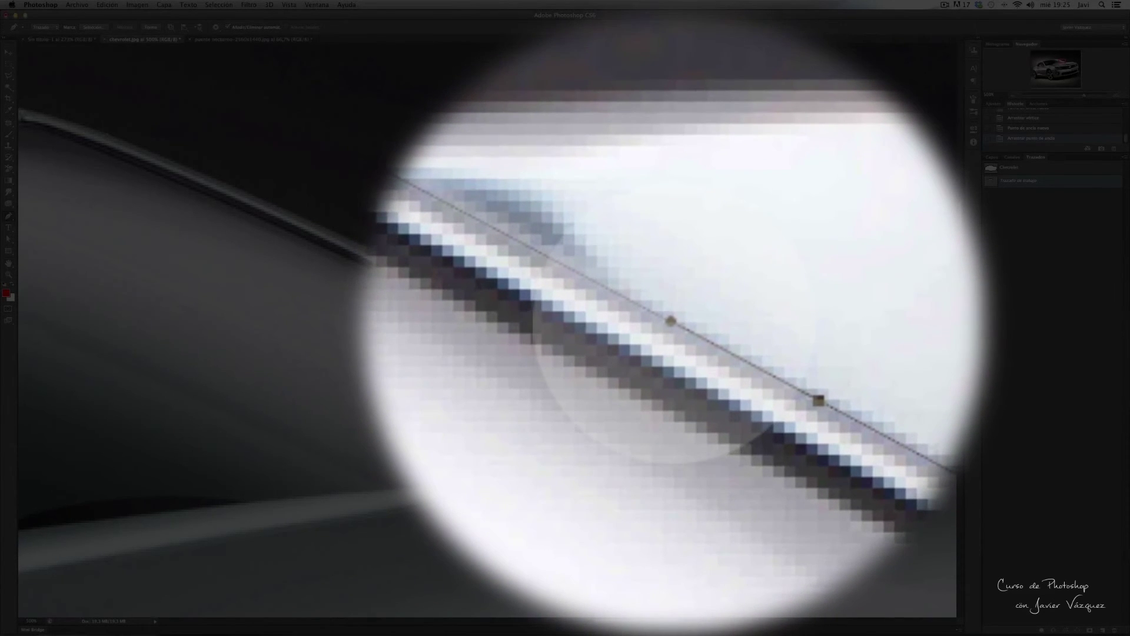
pyautogui.click(673, 318)
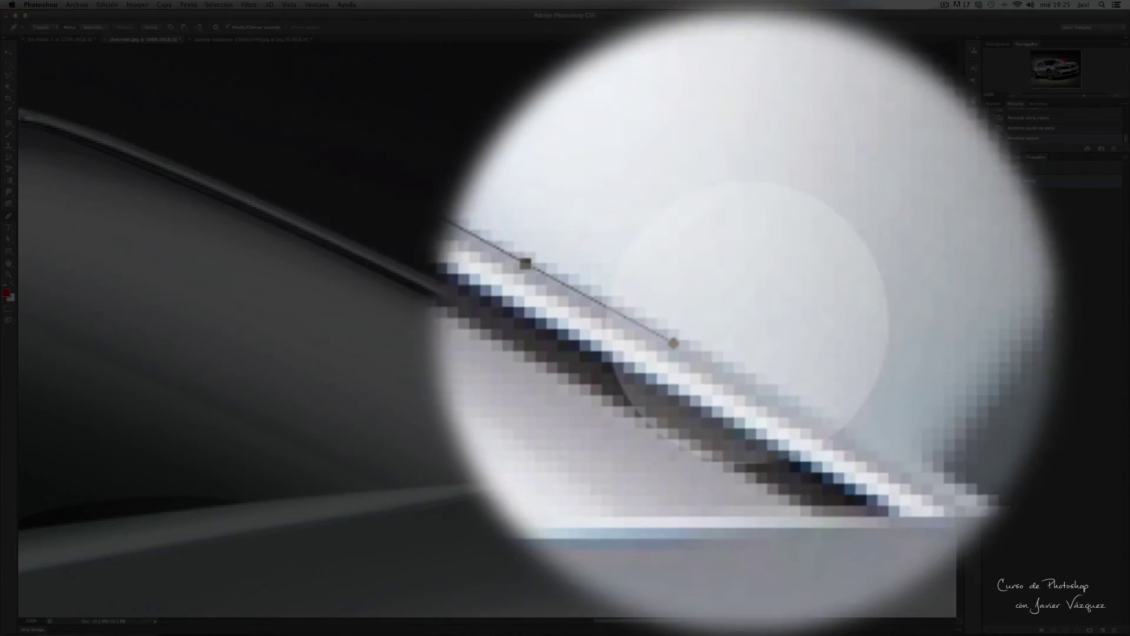
pyautogui.click(489, 315)
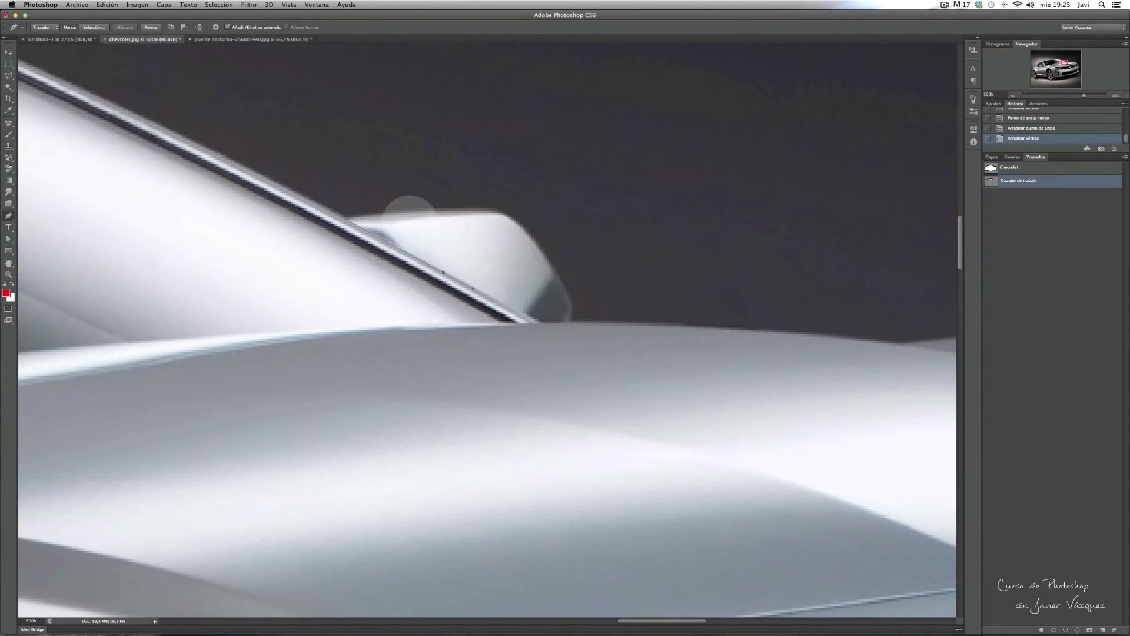
# Undo recent edits and re-place anchors at the pillar's lower end, adjusting their handles
pyautogui.hotkey('ctrl', 'alt', 'z')
pyautogui.hotkey('ctrl', 'alt', 'z')
pyautogui.hotkey('ctrl', 'alt', 'z')
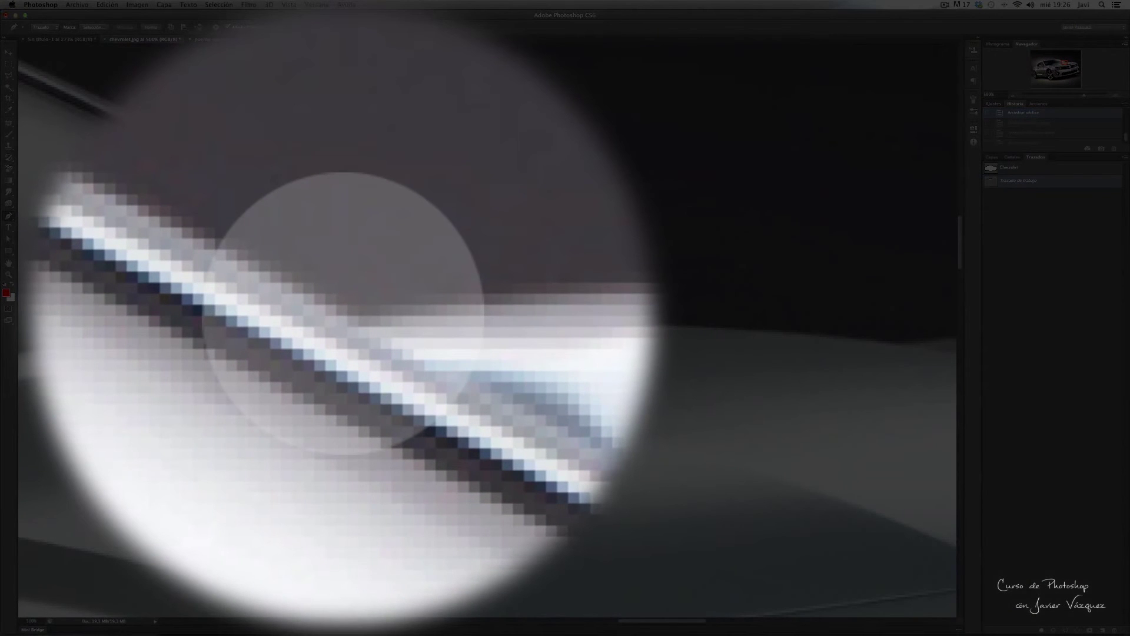
pyautogui.click(344, 313)
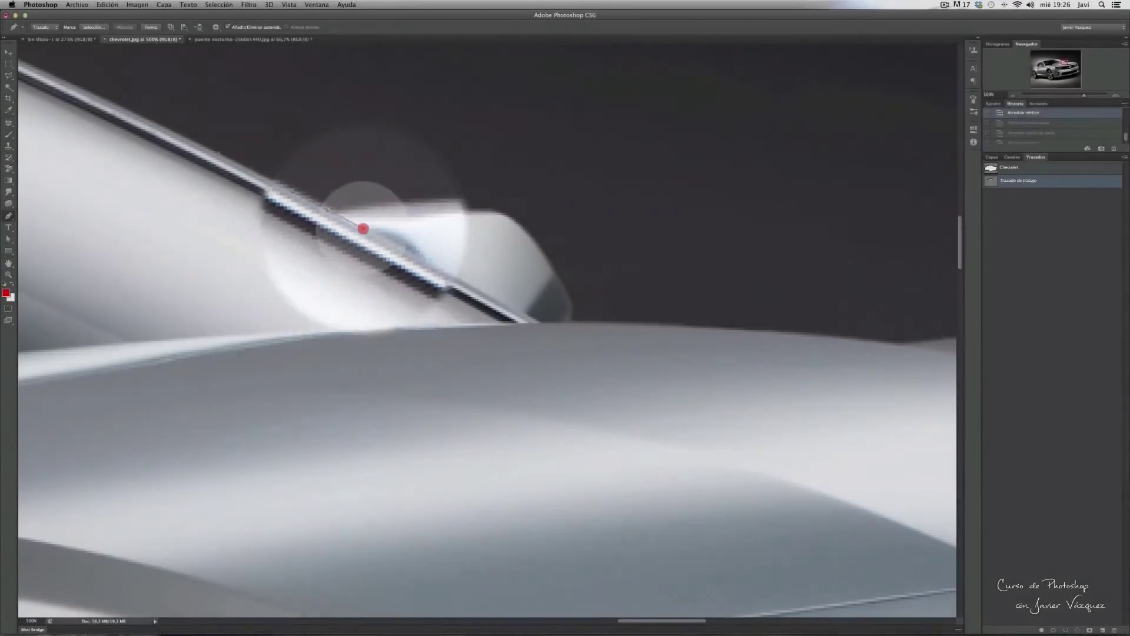
pyautogui.click(362, 228)
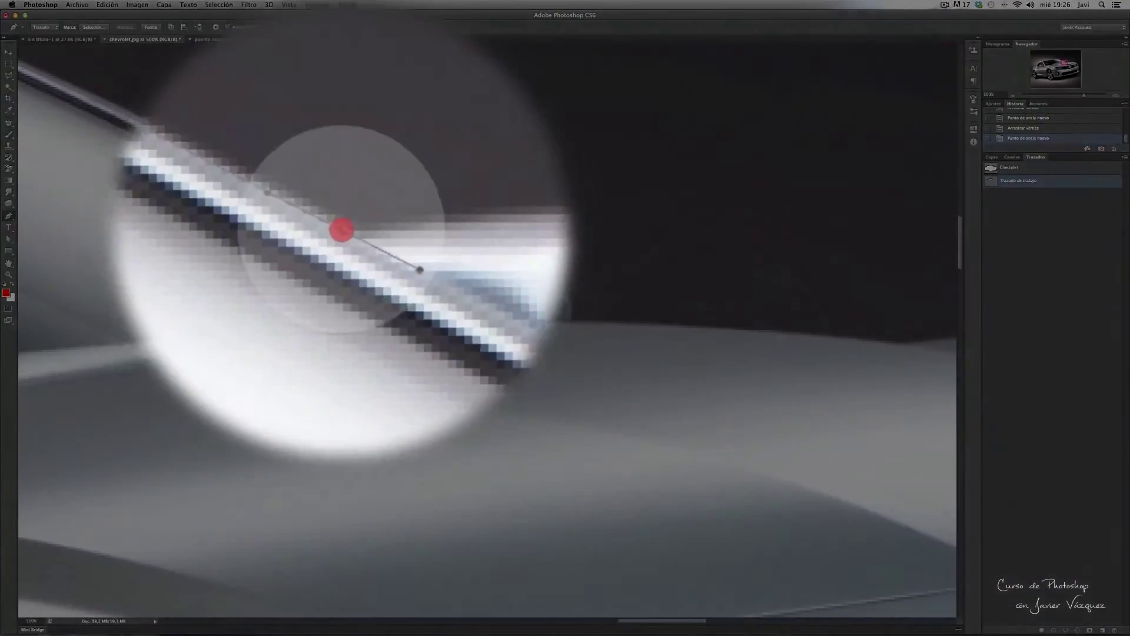
pyautogui.moveTo(342, 218); pyautogui.dragTo(344, 216)
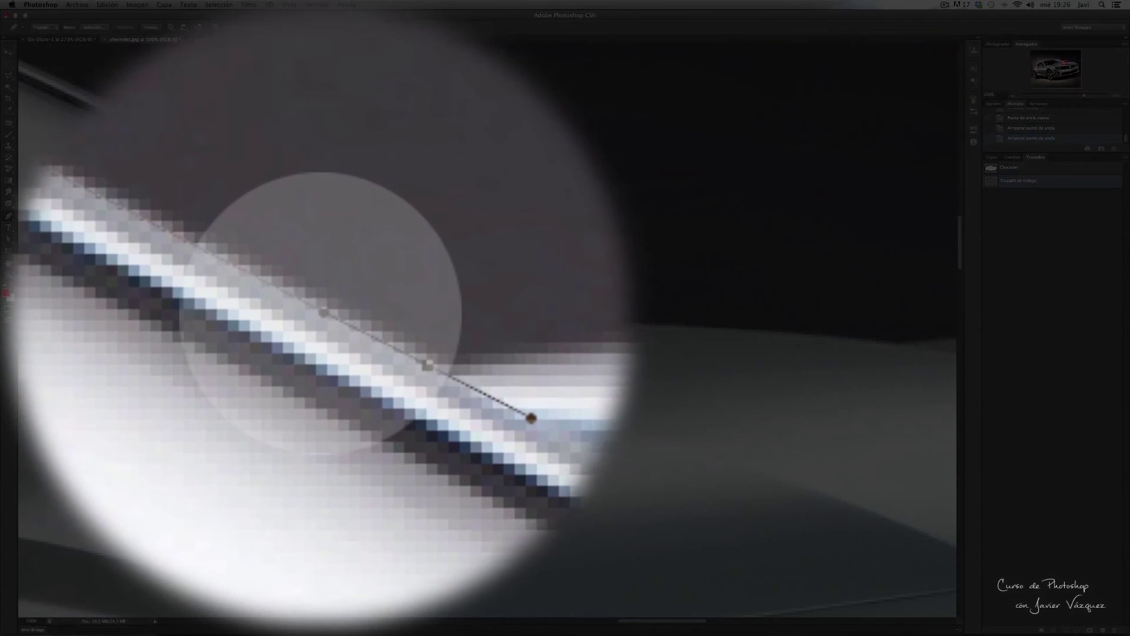
pyautogui.moveTo(321, 315); pyautogui.dragTo(109, 171)
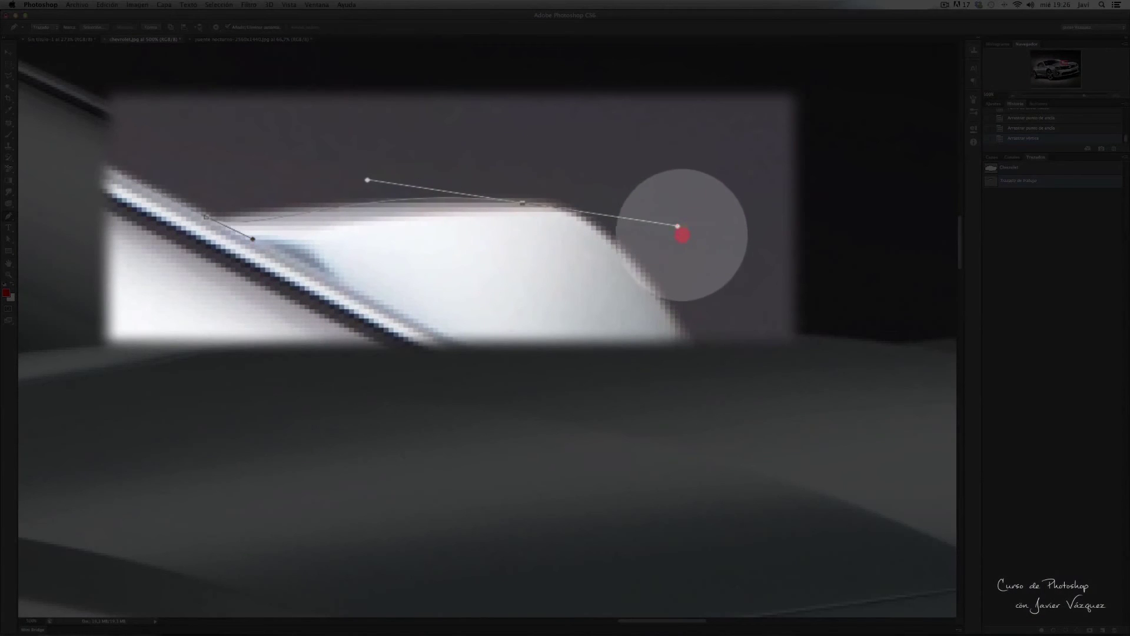
pyautogui.moveTo(683, 235); pyautogui.dragTo(707, 198)
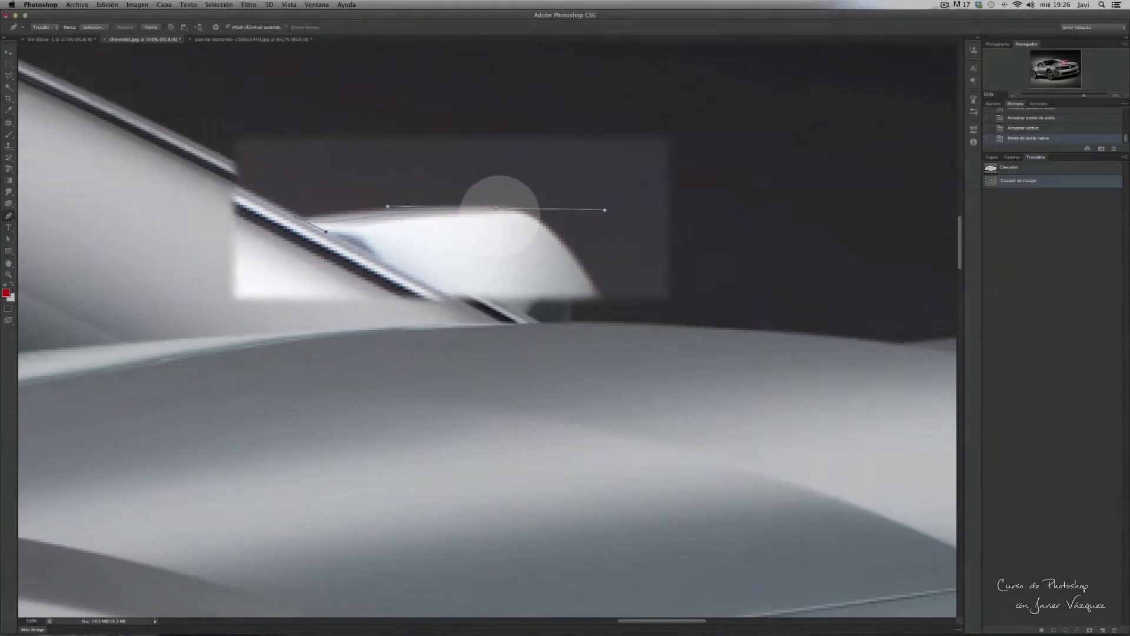
pyautogui.hotkey('ctrl', 'z')
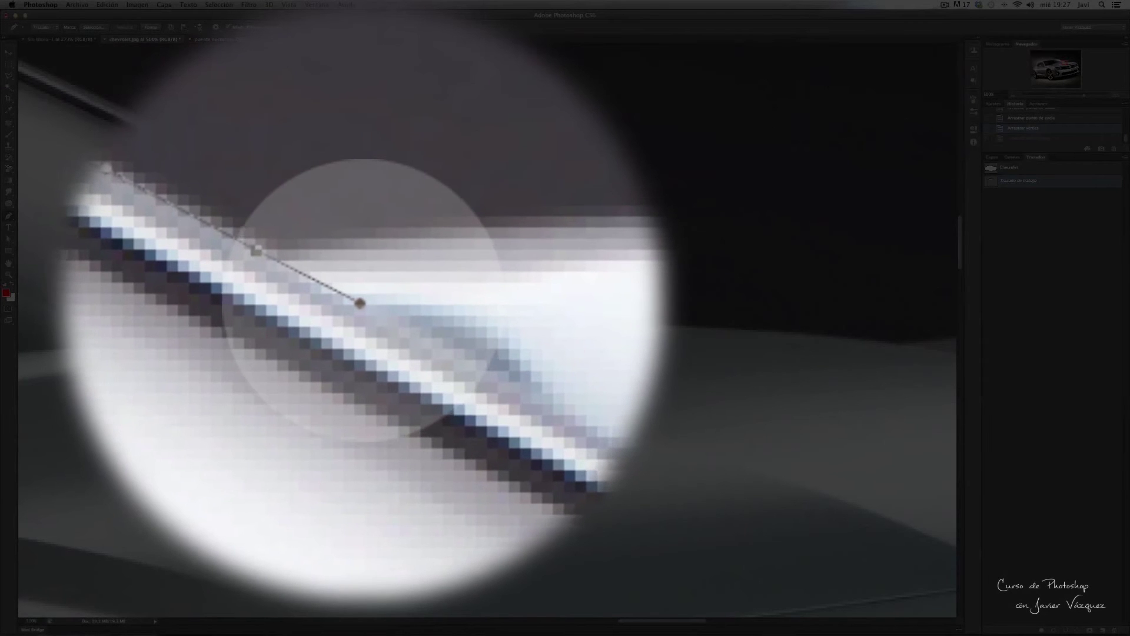
# Curve the path around the raised piece's upper corner and down its edge
pyautogui.moveTo(359, 303); pyautogui.dragTo(379, 301)
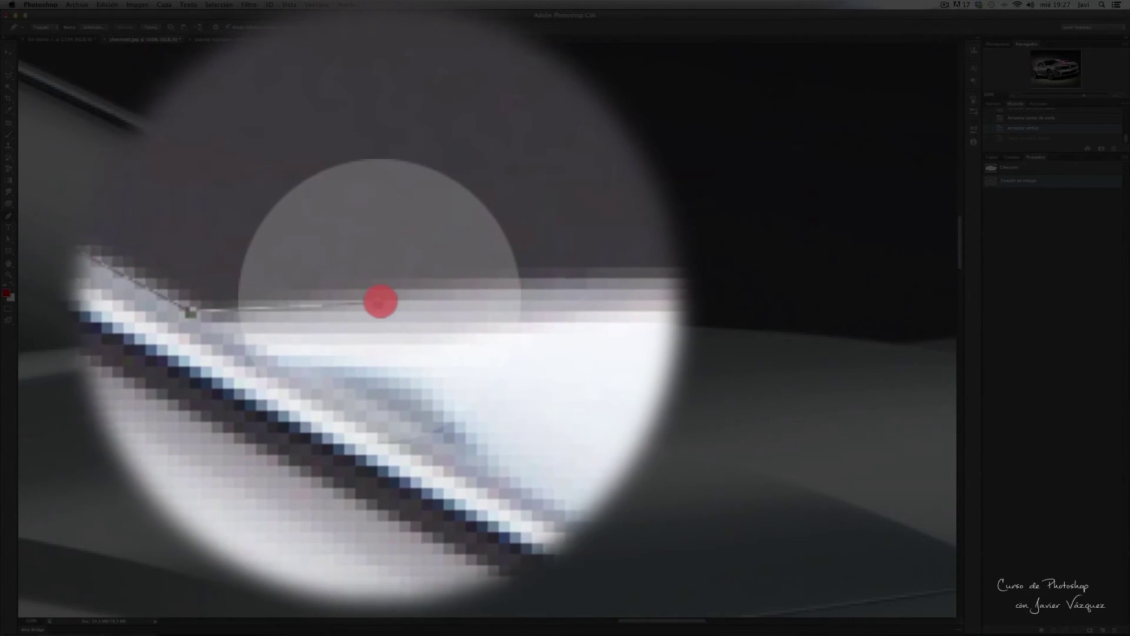
pyautogui.moveTo(380, 301); pyautogui.dragTo(381, 300)
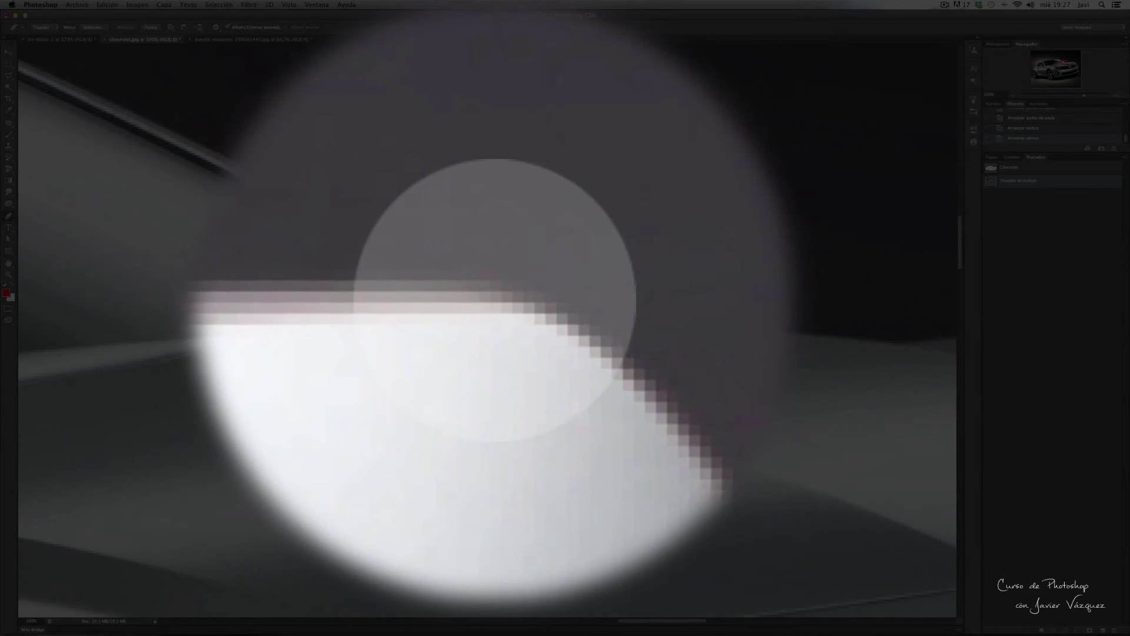
pyautogui.moveTo(497, 303); pyautogui.dragTo(525, 302)
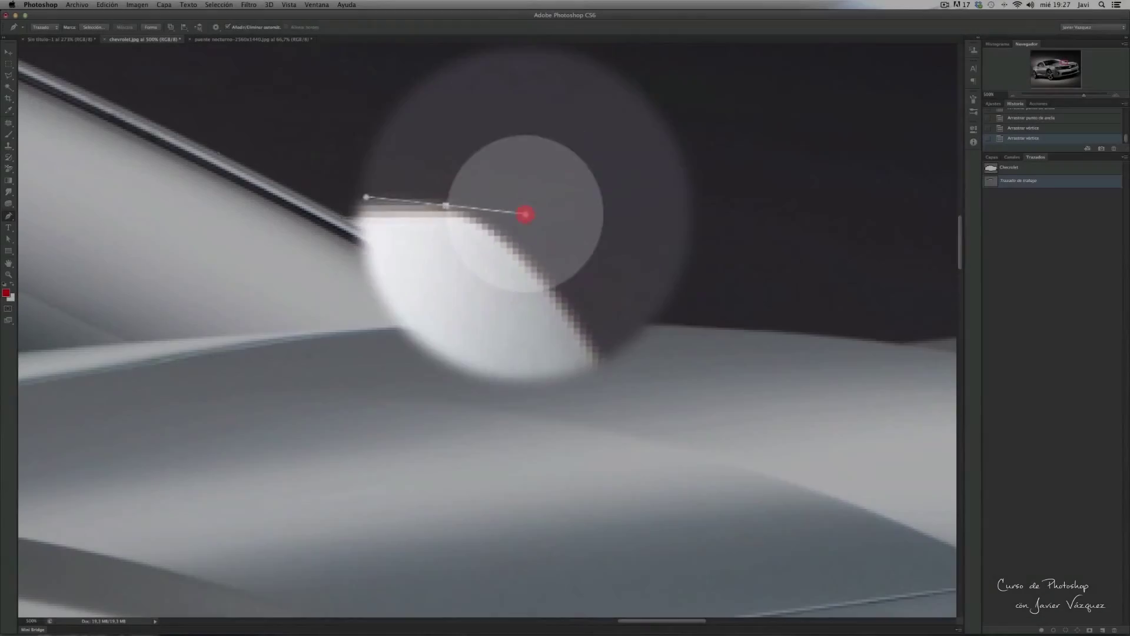
pyautogui.moveTo(526, 301); pyautogui.dragTo(526, 301)
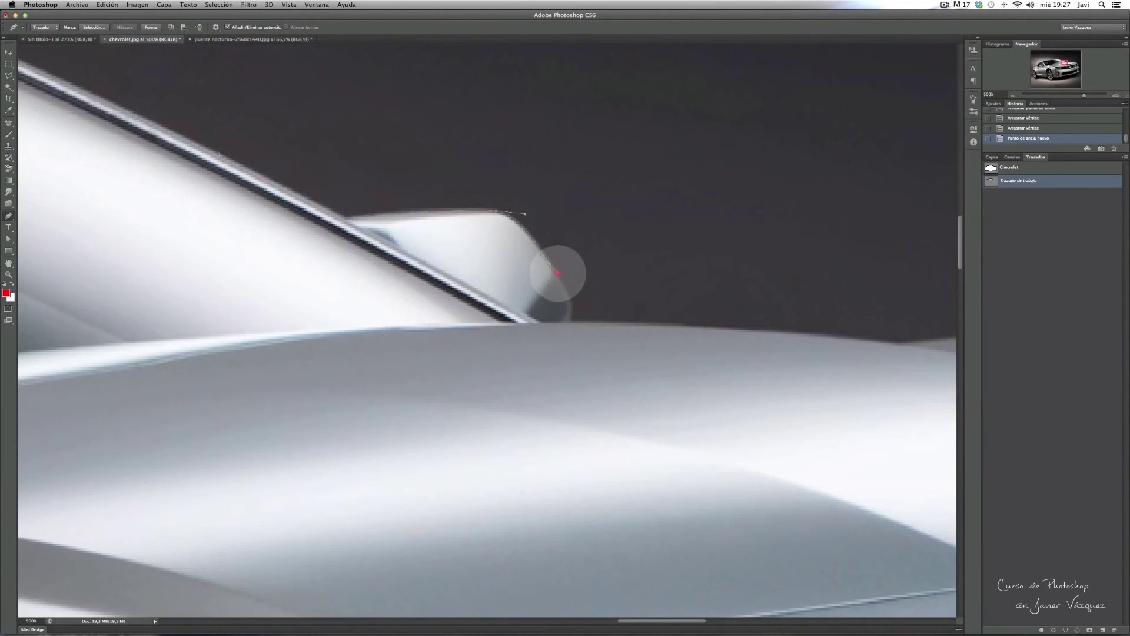
pyautogui.moveTo(558, 278); pyautogui.dragTo(521, 301)
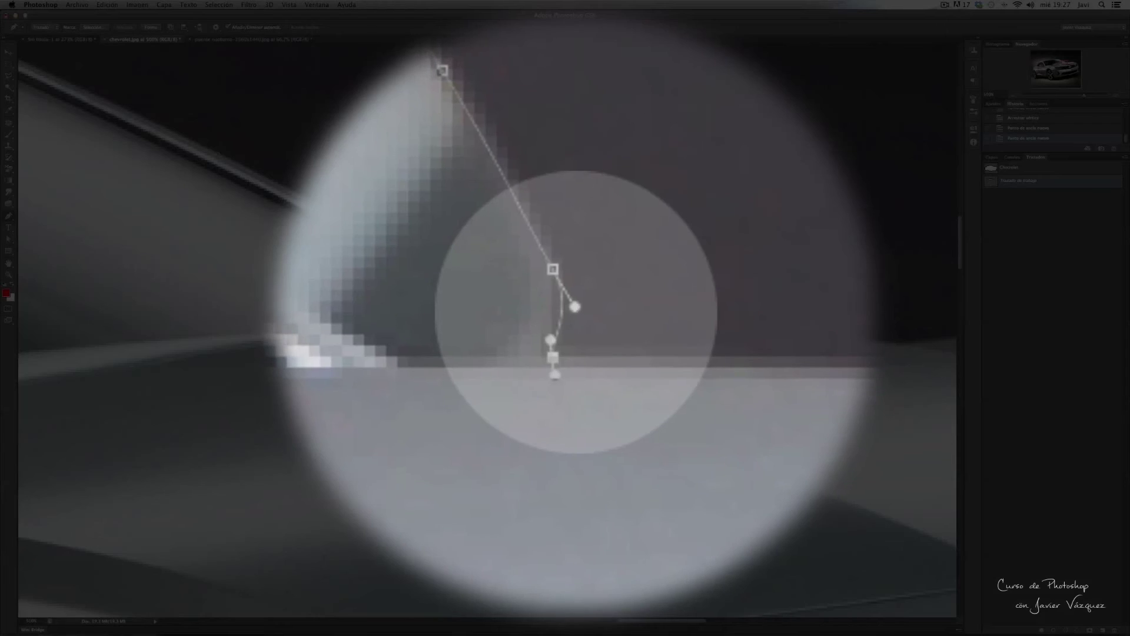
# Take the path down to the body line and start it along the hood's top edge
pyautogui.click(575, 310)
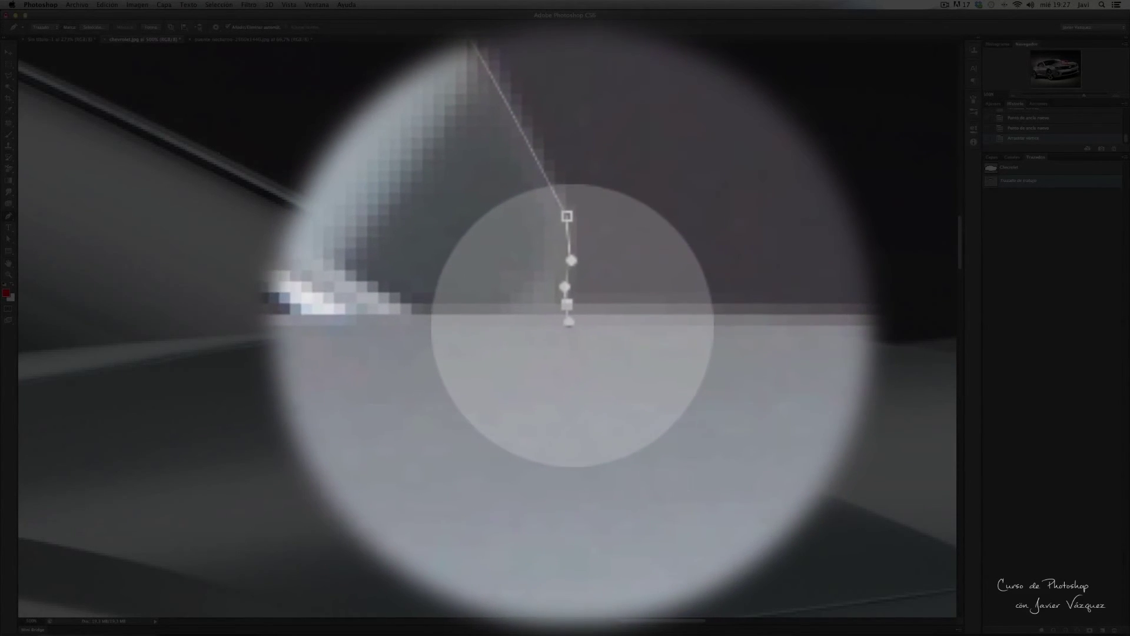
pyautogui.click(576, 328)
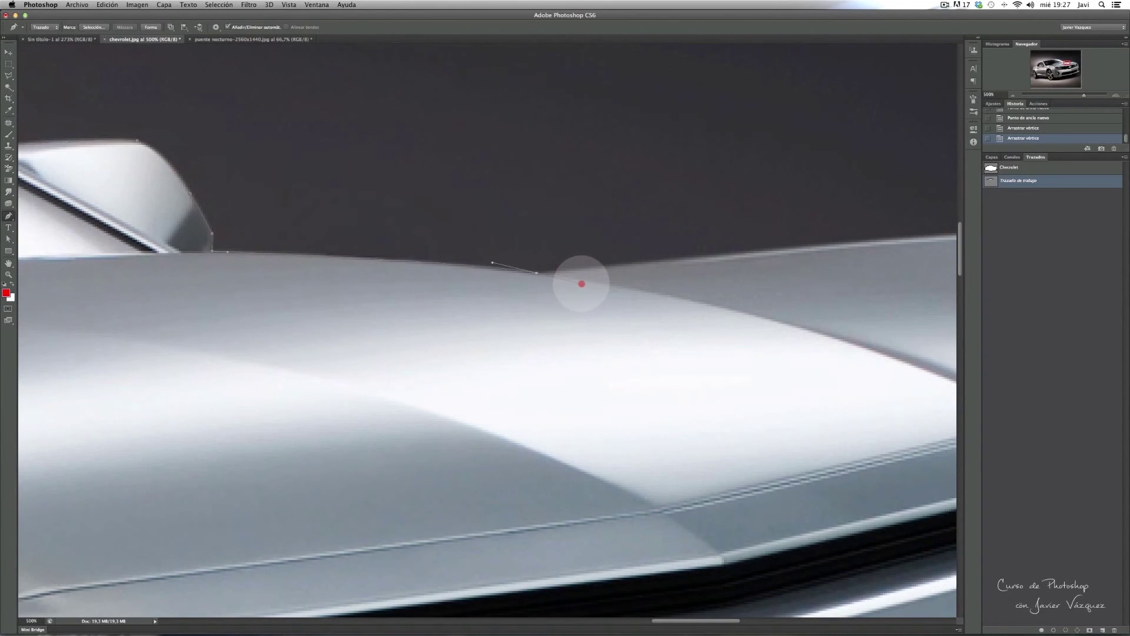
pyautogui.click(584, 283)
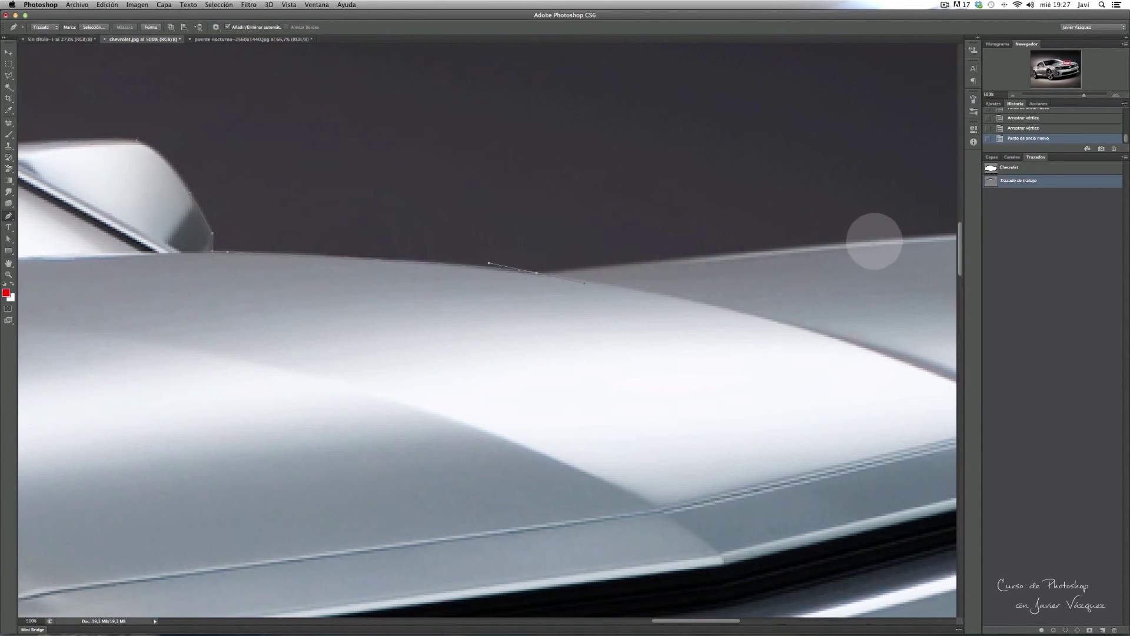
pyautogui.moveTo(882, 241); pyautogui.dragTo(922, 240)
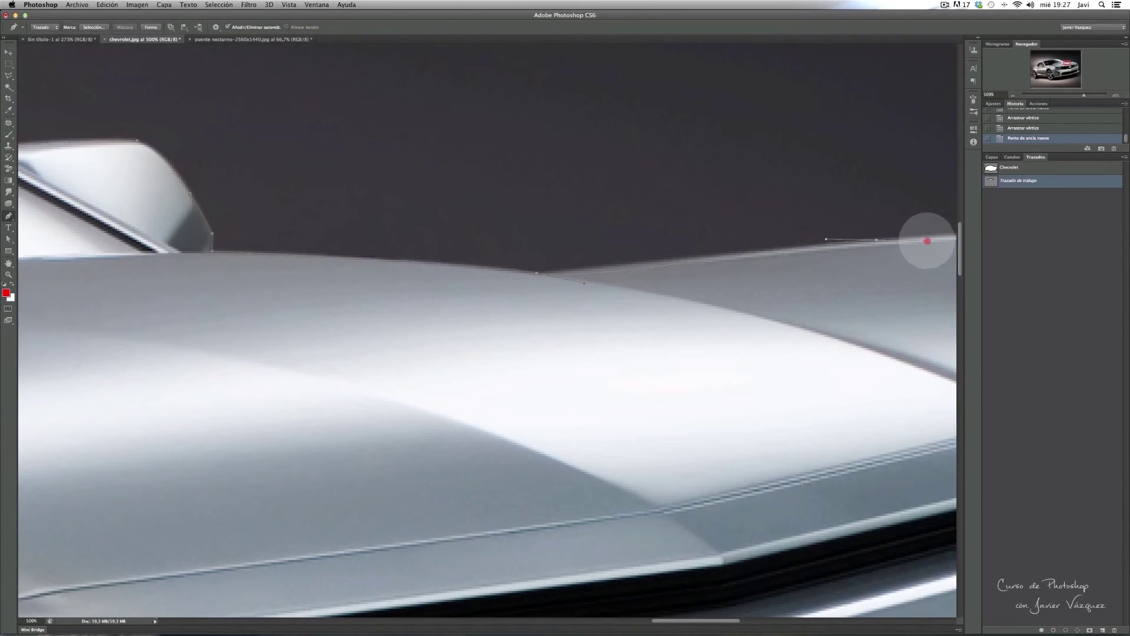
pyautogui.moveTo(937, 236); pyautogui.dragTo(933, 235)
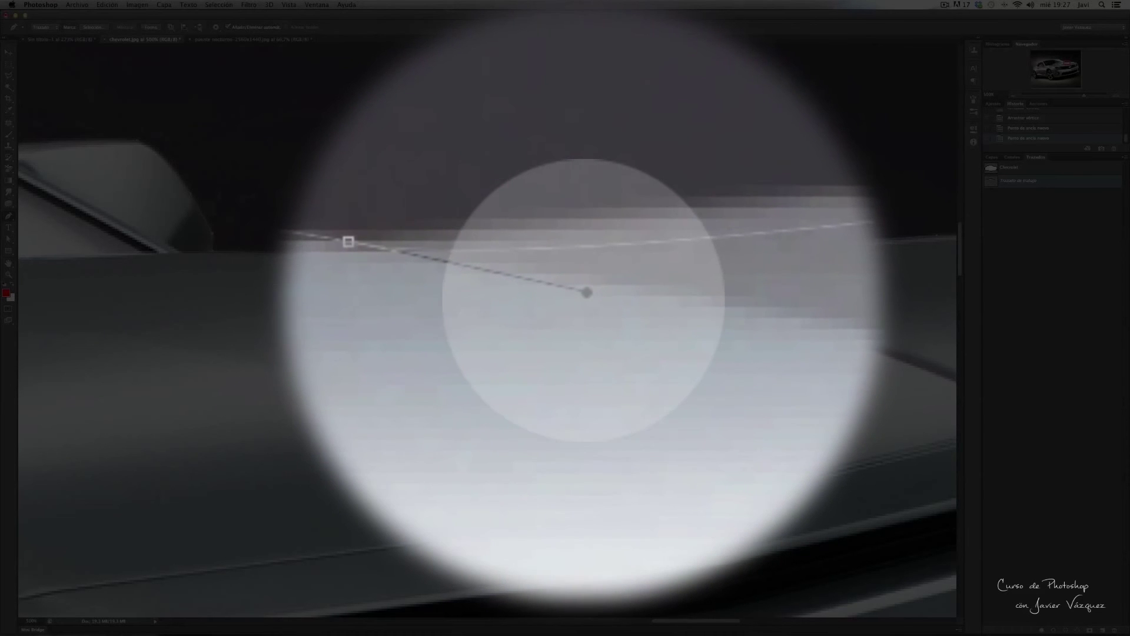
pyautogui.moveTo(583, 301); pyautogui.dragTo(586, 301)
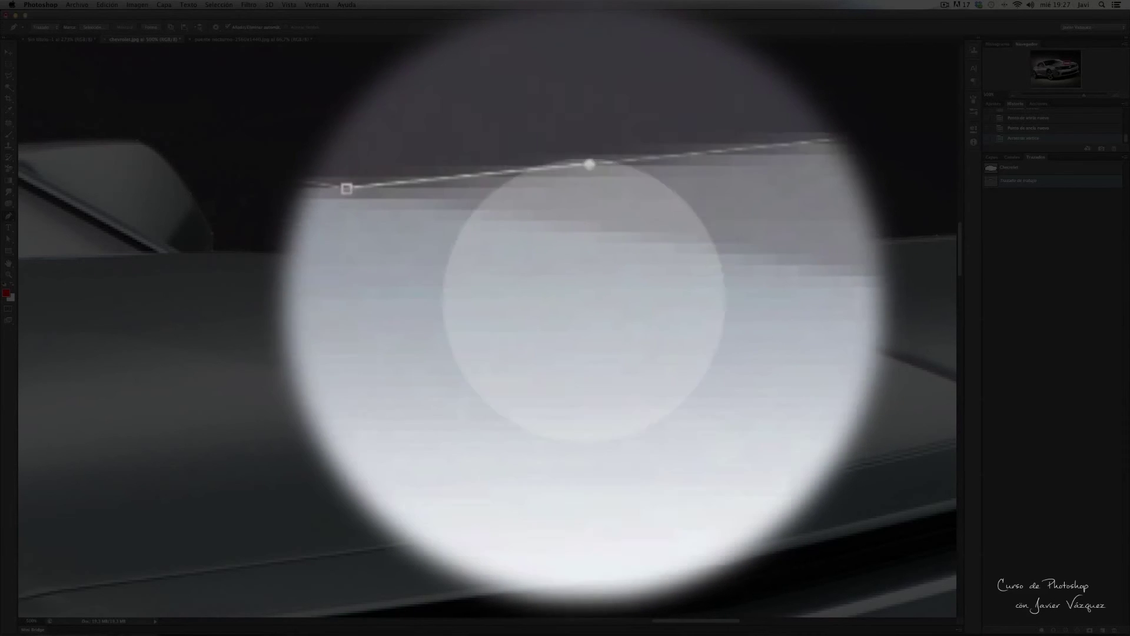
# Add anchors along the hood's top edge, rounding the curve toward the front corner
pyautogui.click(825, 198)
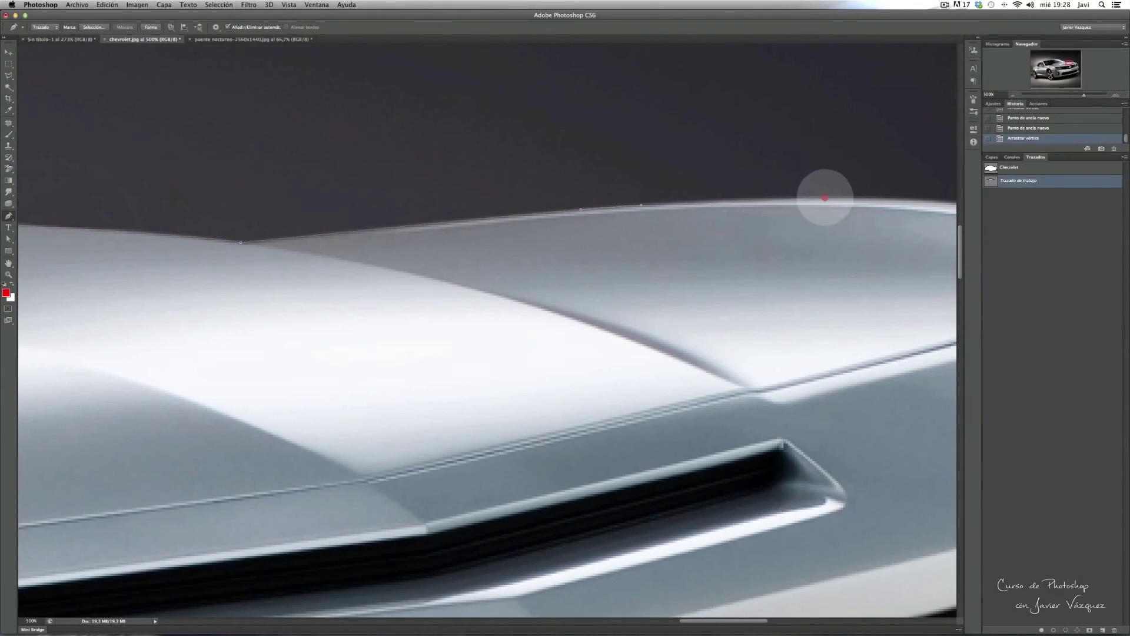
pyautogui.click(857, 199)
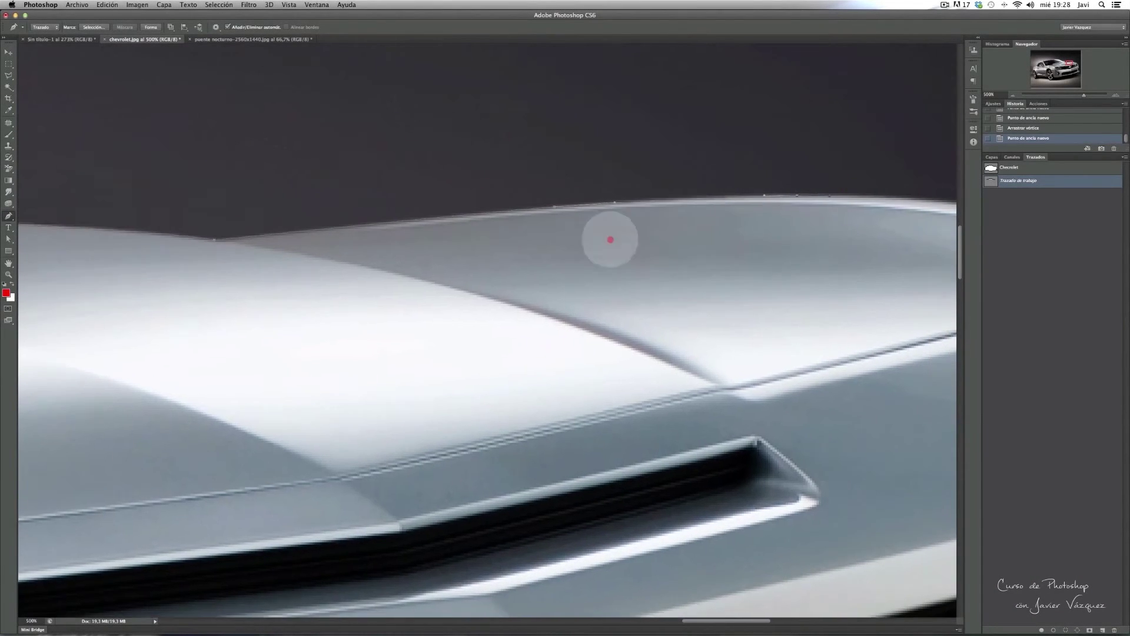
pyautogui.moveTo(664, 235); pyautogui.dragTo(403, 262)
pyautogui.click(701, 240)
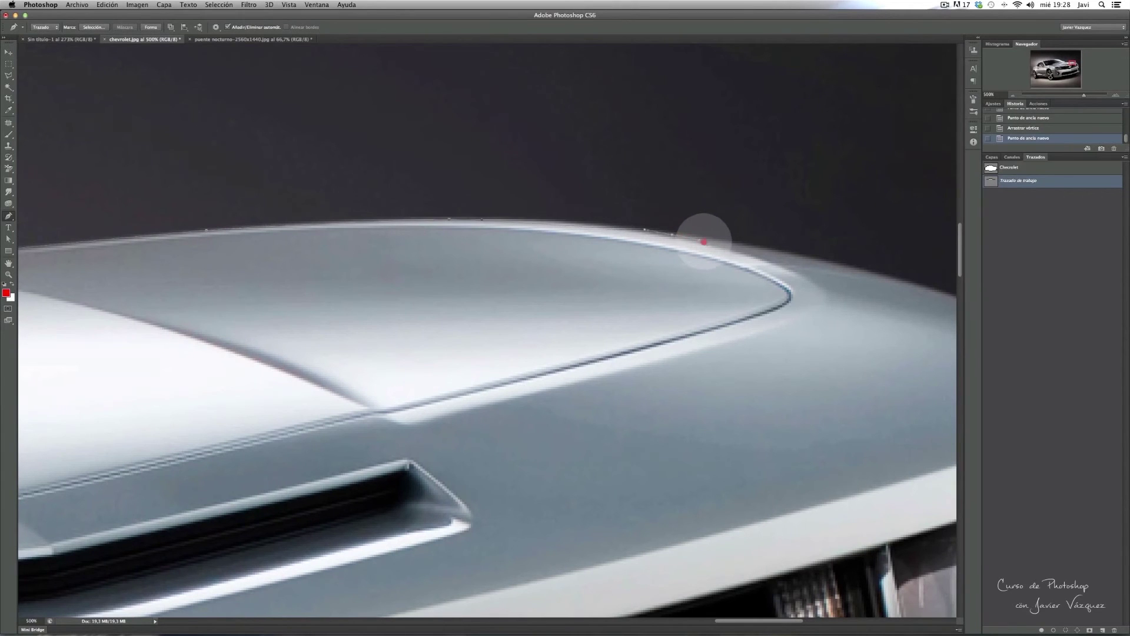
pyautogui.click(712, 241)
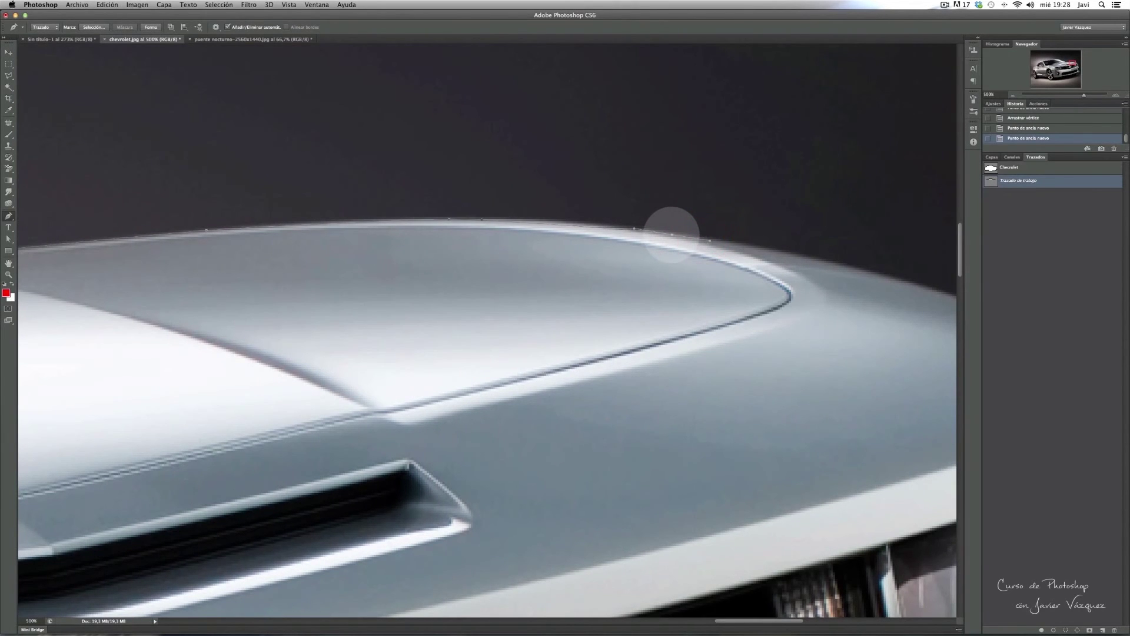
pyautogui.moveTo(673, 235); pyautogui.dragTo(710, 236)
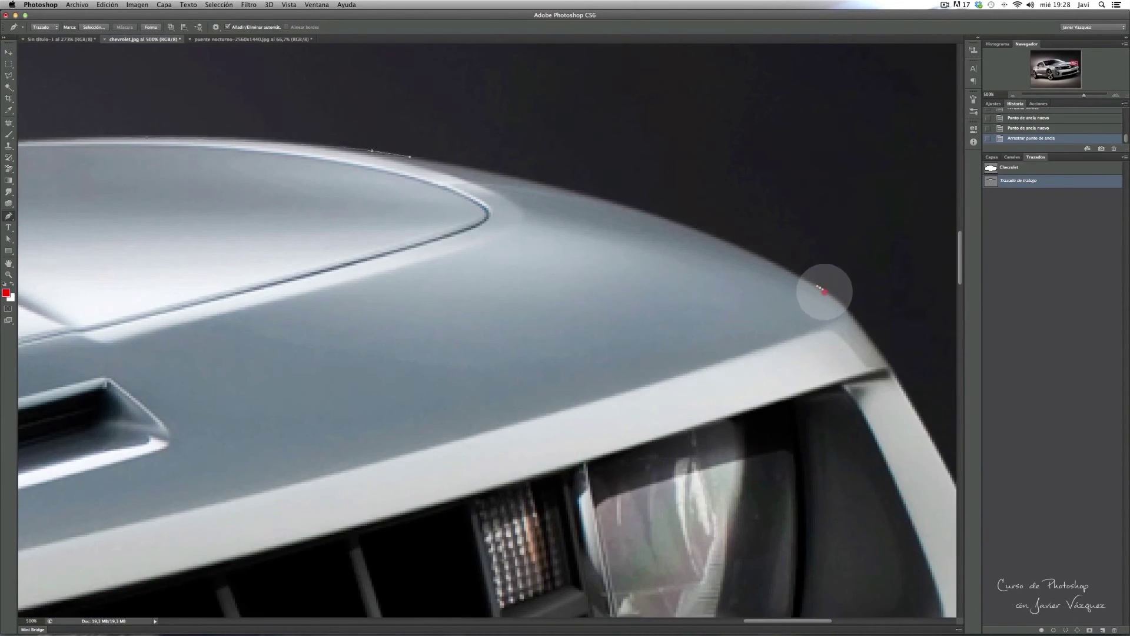
# Curve the path around the hood's front corner onto the fender edge
pyautogui.moveTo(822, 289); pyautogui.dragTo(930, 374)
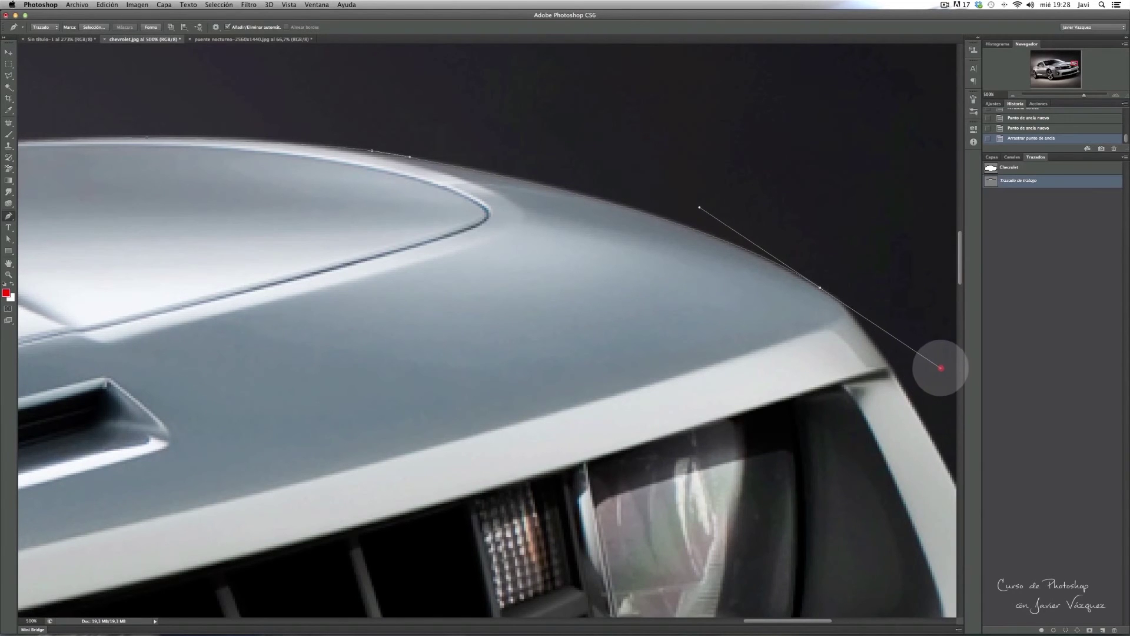
pyautogui.moveTo(942, 367); pyautogui.dragTo(943, 367)
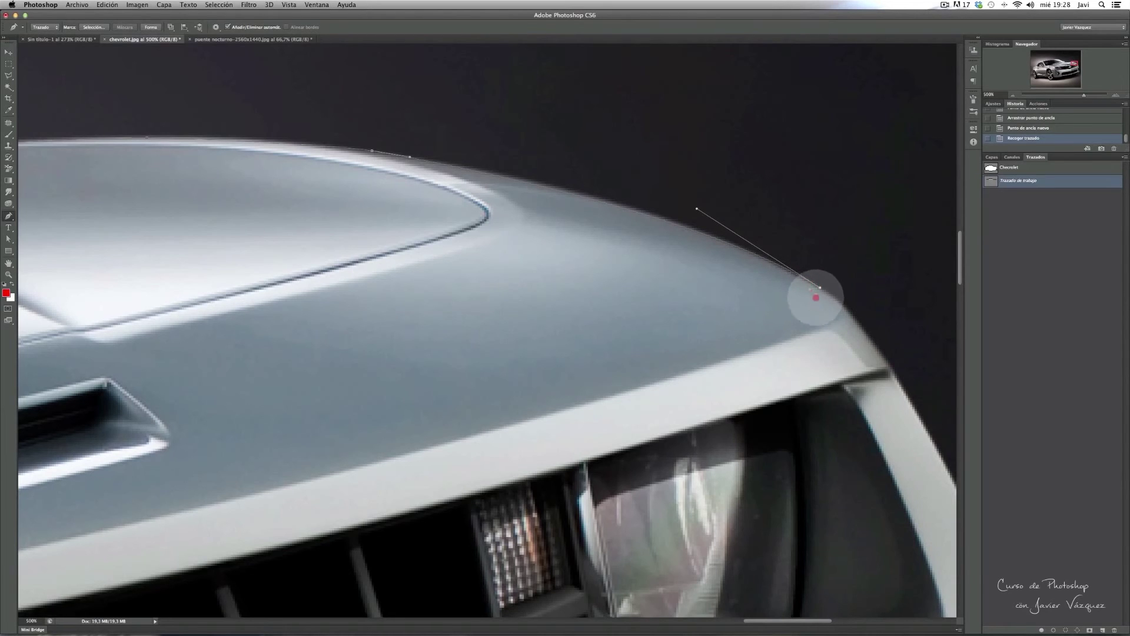
pyautogui.moveTo(821, 287)
pyautogui.mouseDown()
pyautogui.moveTo(626, 175)
pyautogui.moveTo(581, 173)
pyautogui.moveTo(691, 202)
pyautogui.mouseUp()
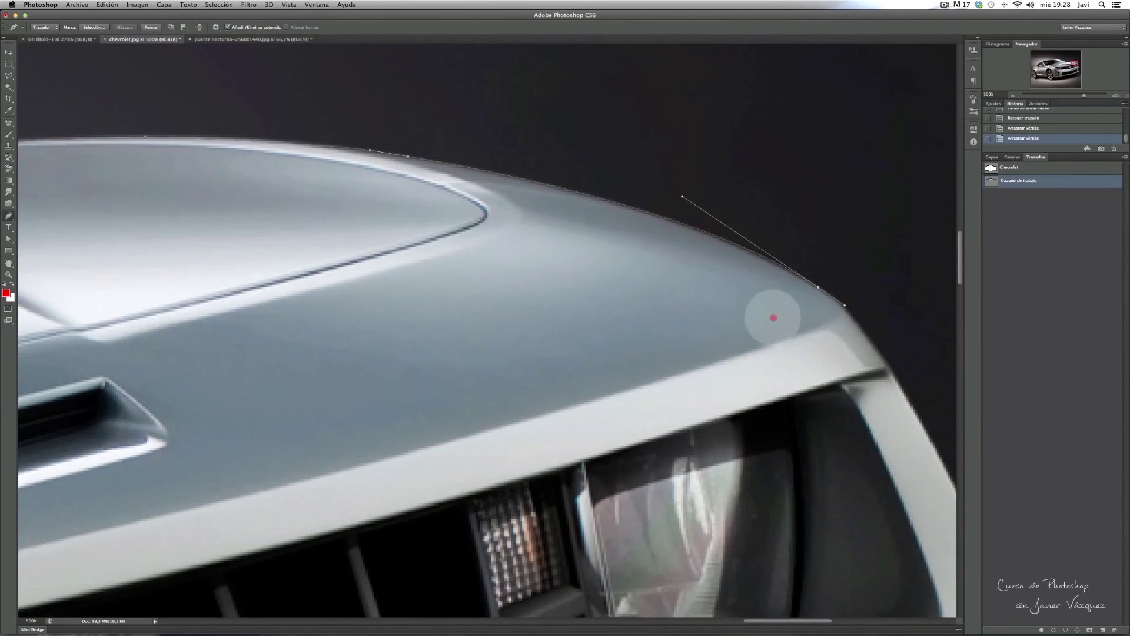
pyautogui.moveTo(769, 316); pyautogui.dragTo(558, 212)
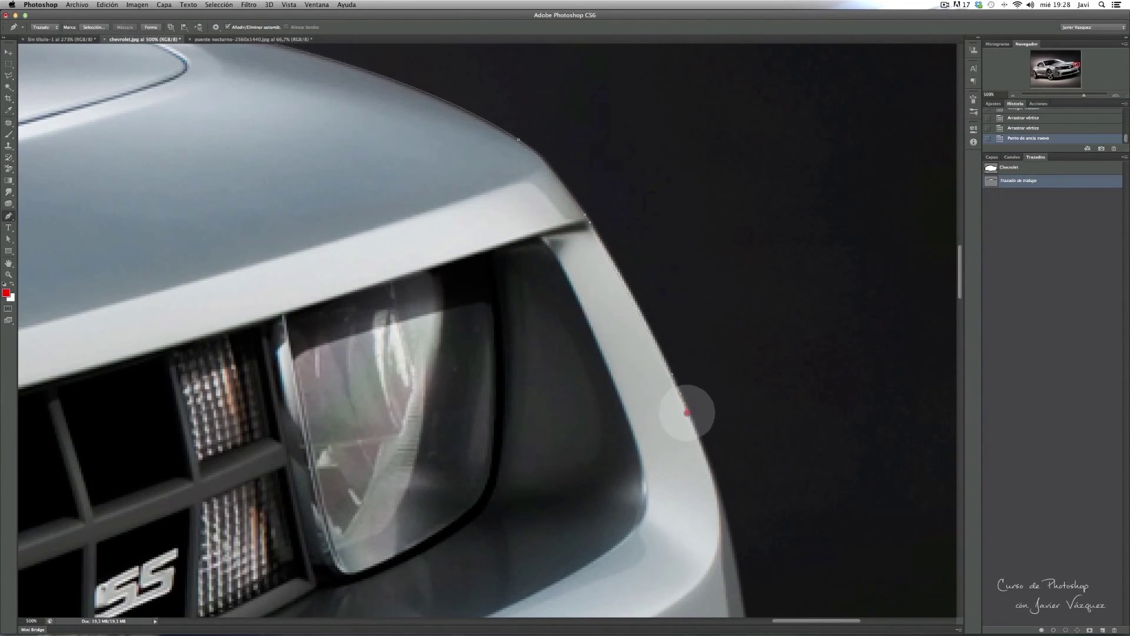
pyautogui.click(688, 413)
pyautogui.moveTo(666, 376); pyautogui.dragTo(538, 315)
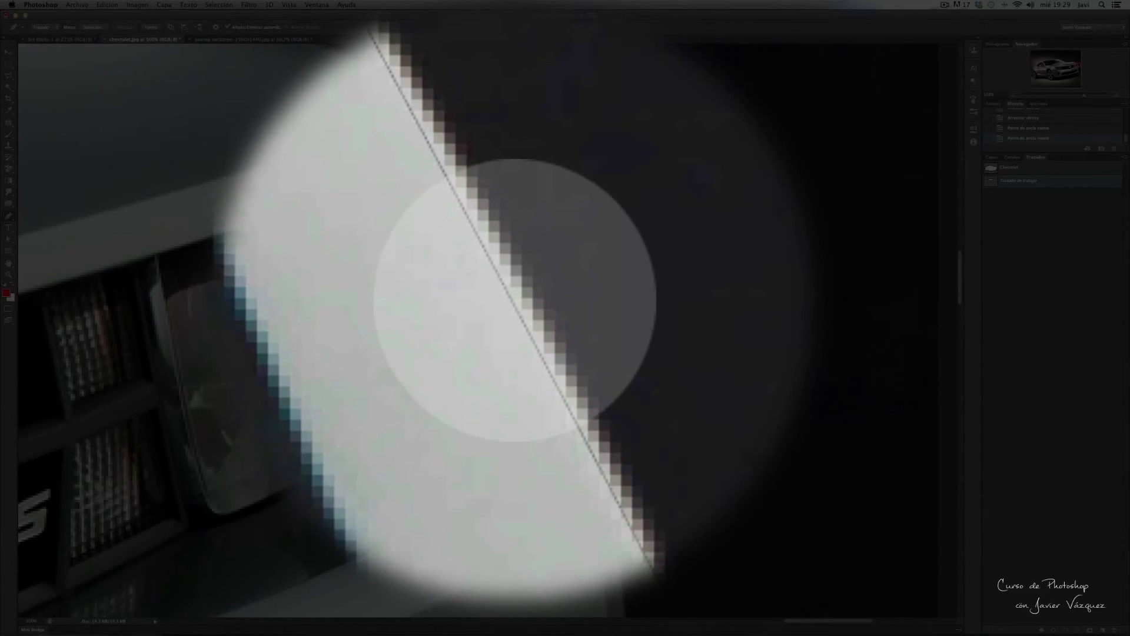
# Add and align anchors down the straight fender segment
pyautogui.click(513, 298)
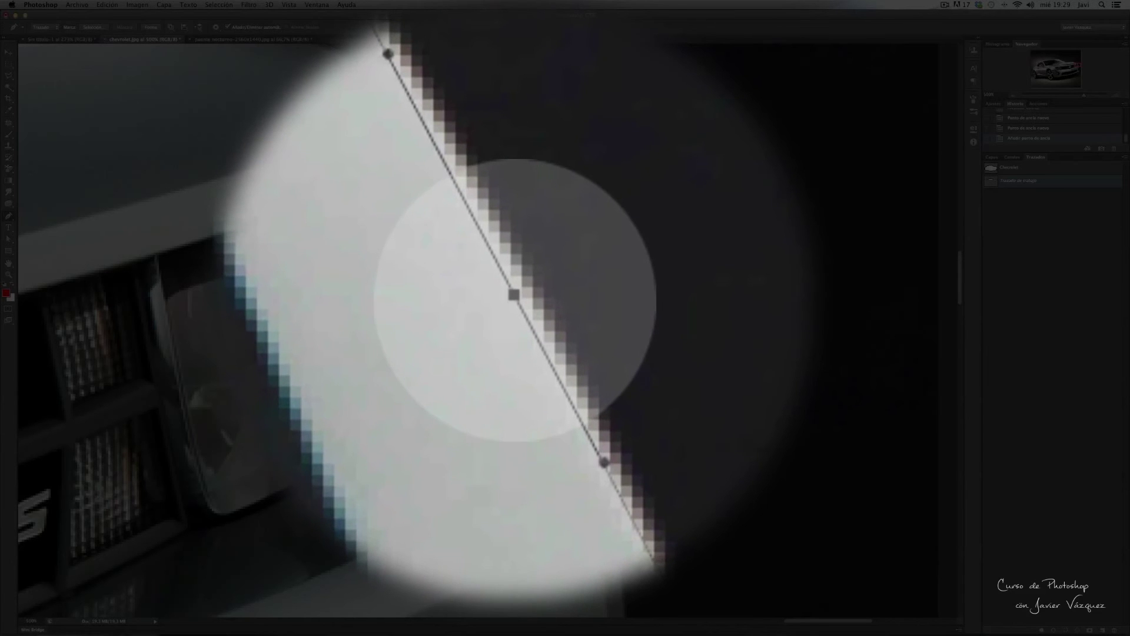
pyautogui.moveTo(514, 299); pyautogui.dragTo(518, 301)
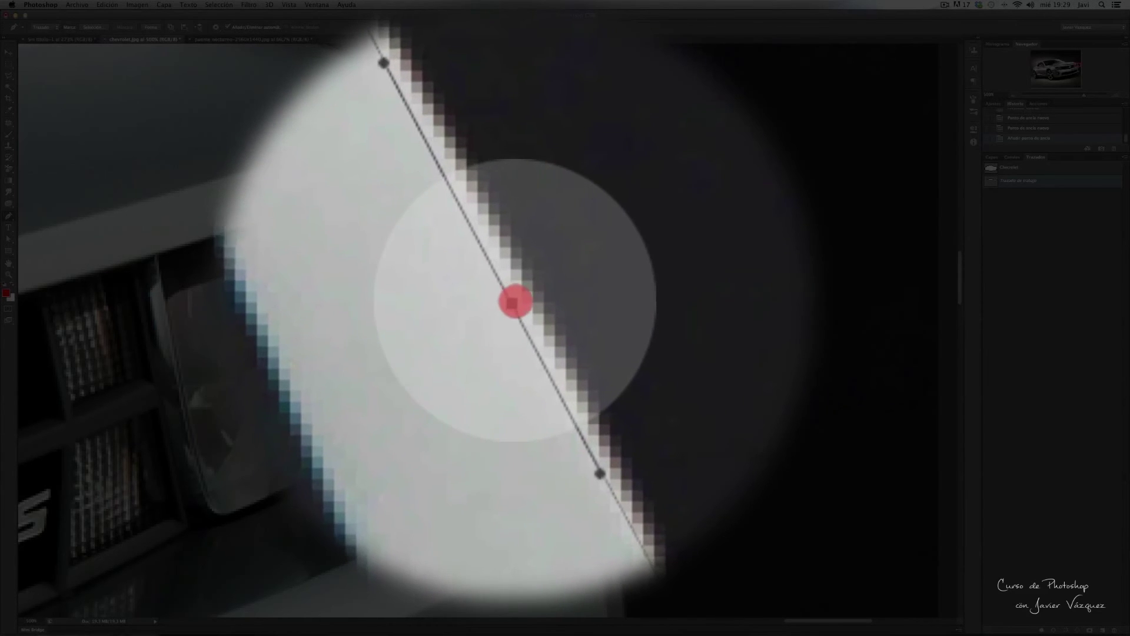
pyautogui.moveTo(518, 301); pyautogui.dragTo(518, 301)
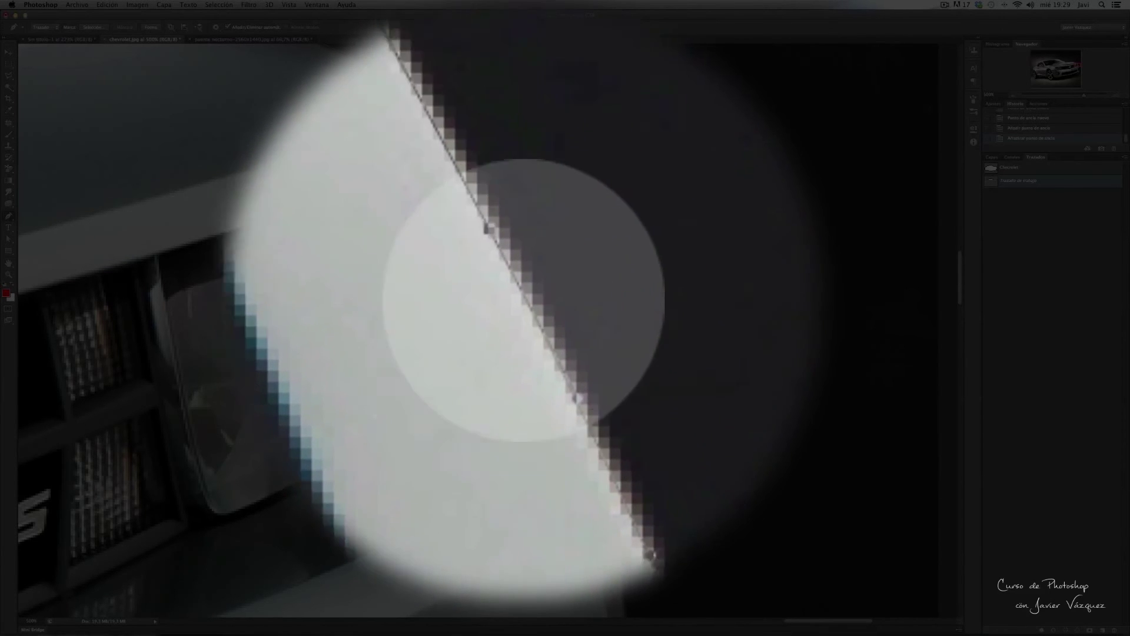
pyautogui.click(617, 336)
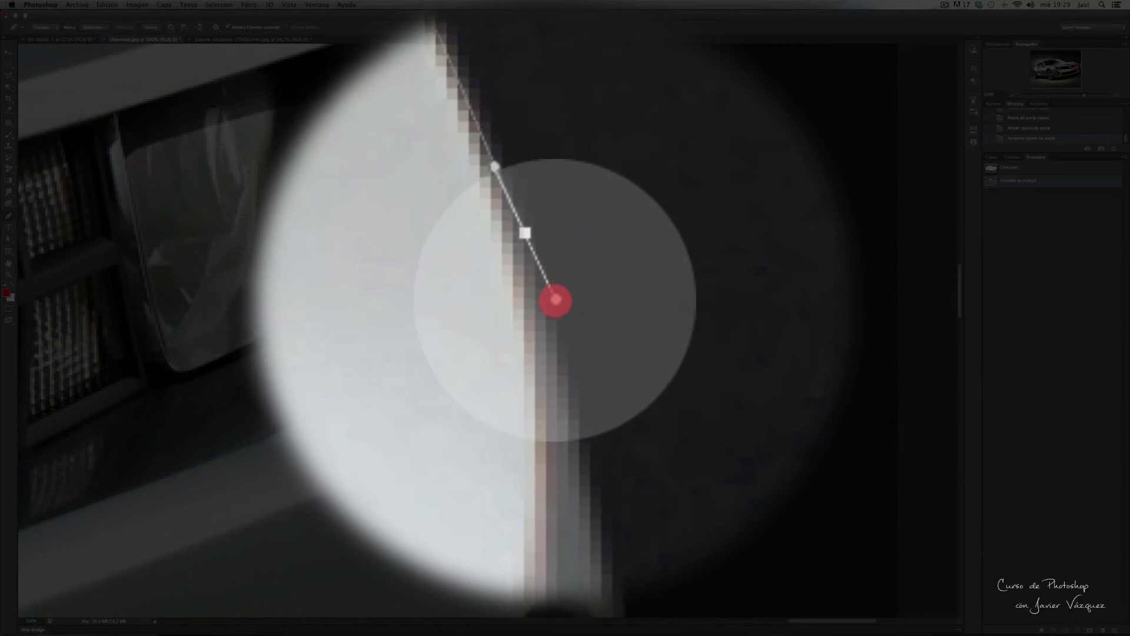
pyautogui.moveTo(548, 301); pyautogui.dragTo(574, 379)
pyautogui.click(548, 300)
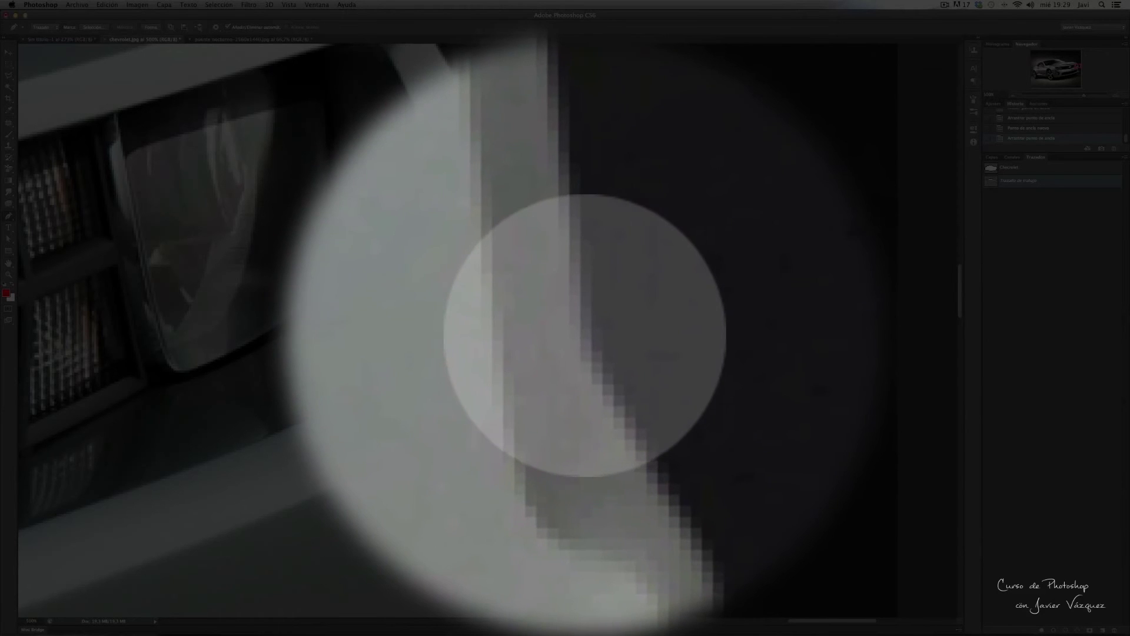
pyautogui.click(585, 337)
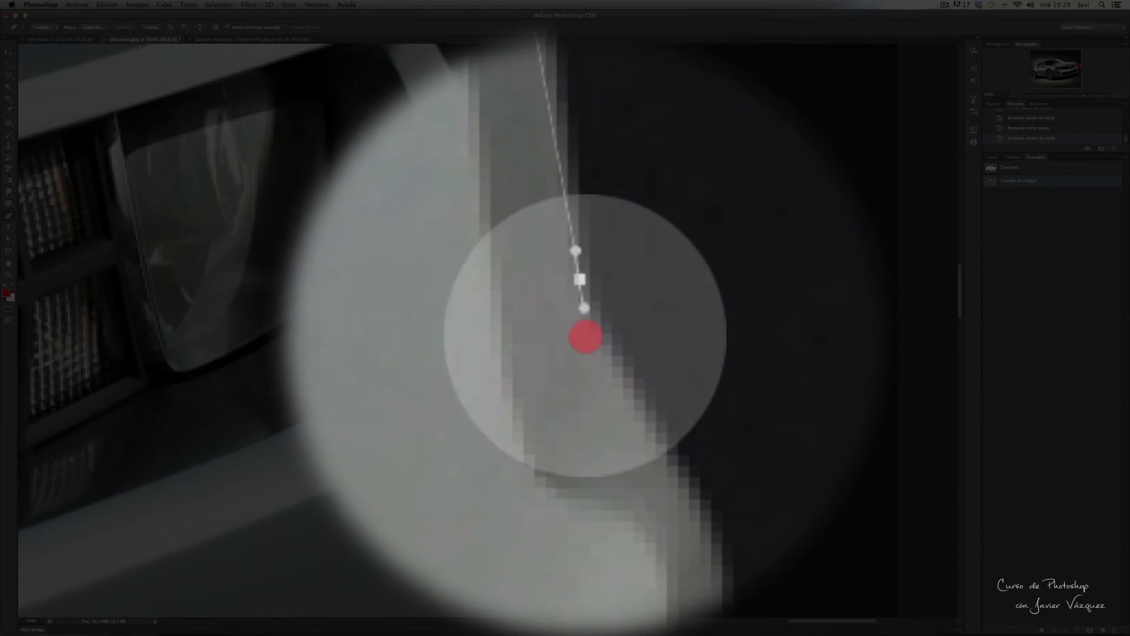
pyautogui.moveTo(584, 337); pyautogui.dragTo(585, 336)
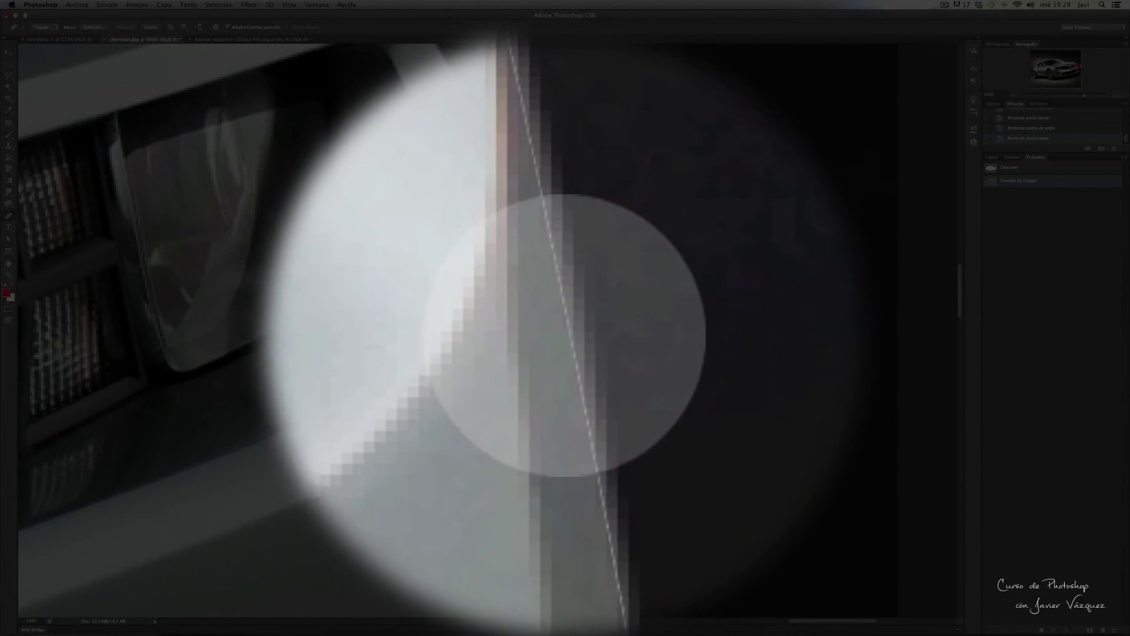
# Refine anchors and handles so the path fits the notch above the wheel arch
pyautogui.click(566, 337)
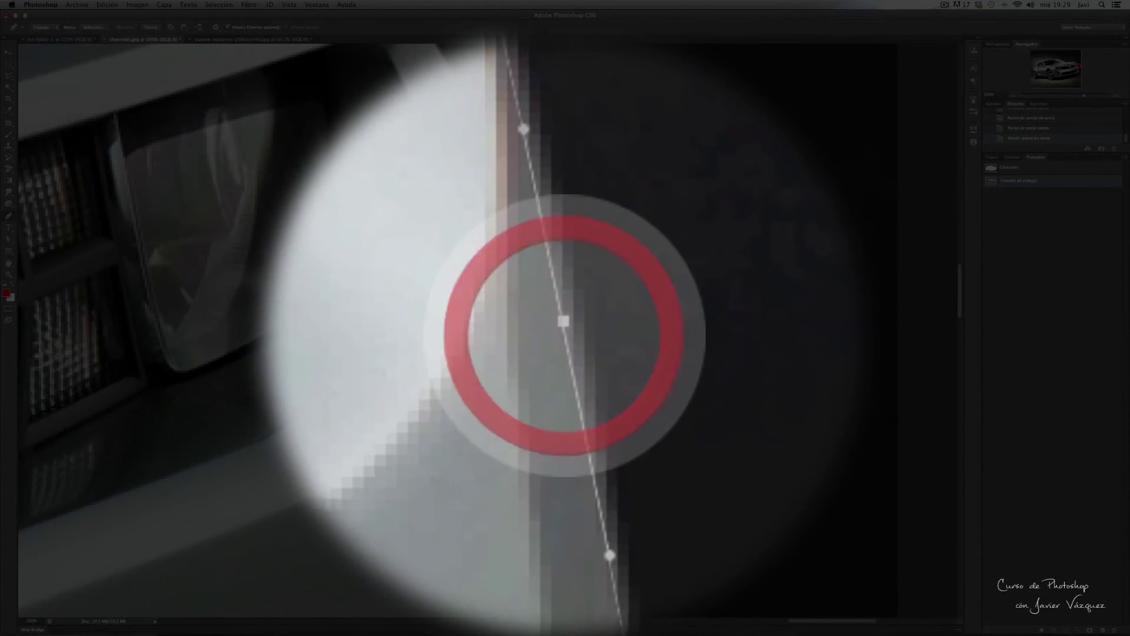
pyautogui.click(565, 336)
pyautogui.moveTo(565, 336); pyautogui.dragTo(567, 328)
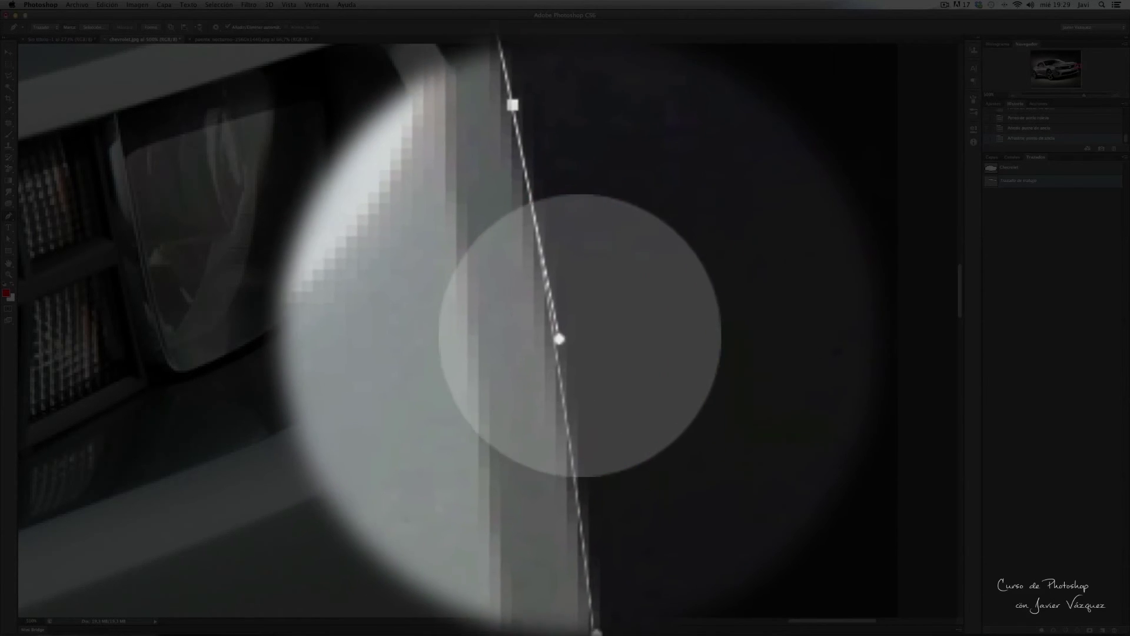
pyautogui.click(575, 336)
pyautogui.moveTo(576, 337); pyautogui.dragTo(584, 302)
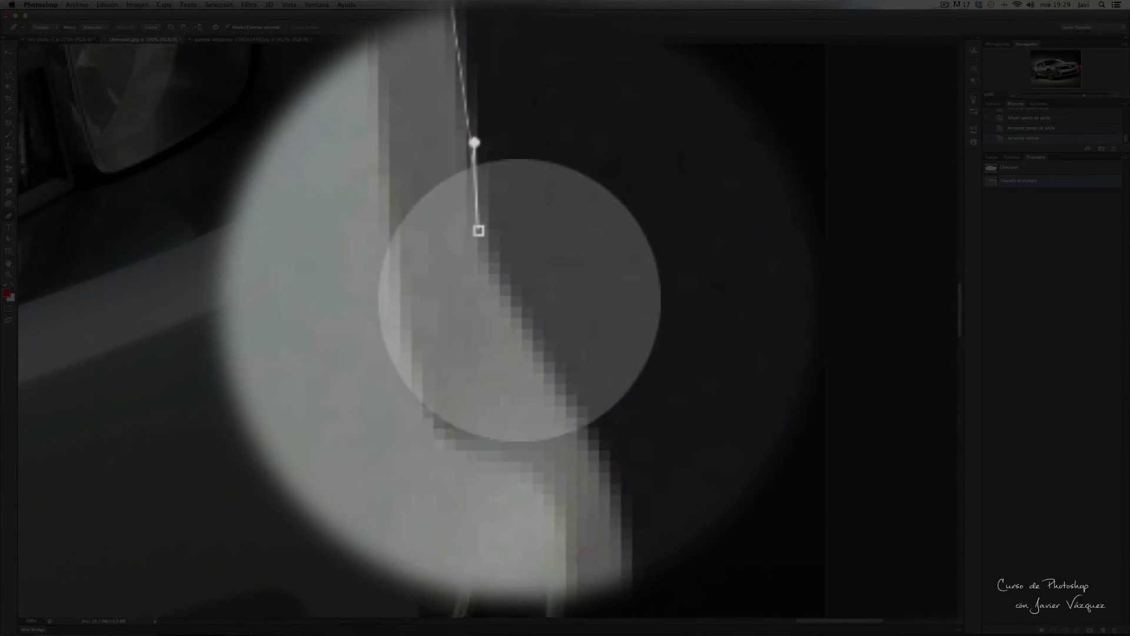
pyautogui.click(518, 302)
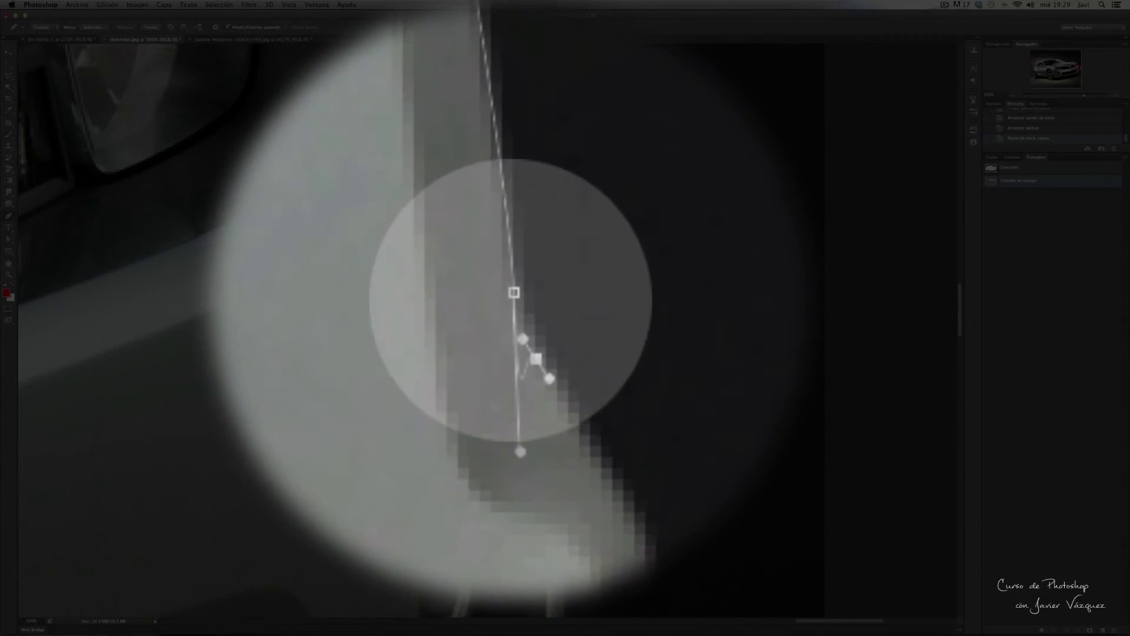
pyautogui.click(513, 301)
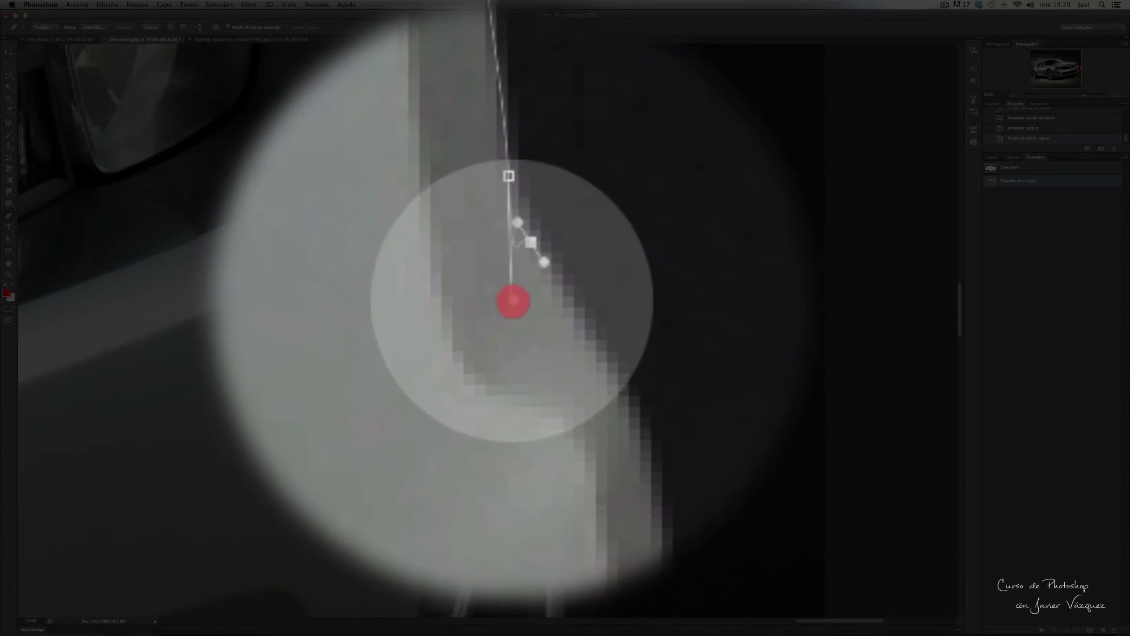
pyautogui.moveTo(514, 302); pyautogui.dragTo(495, 298)
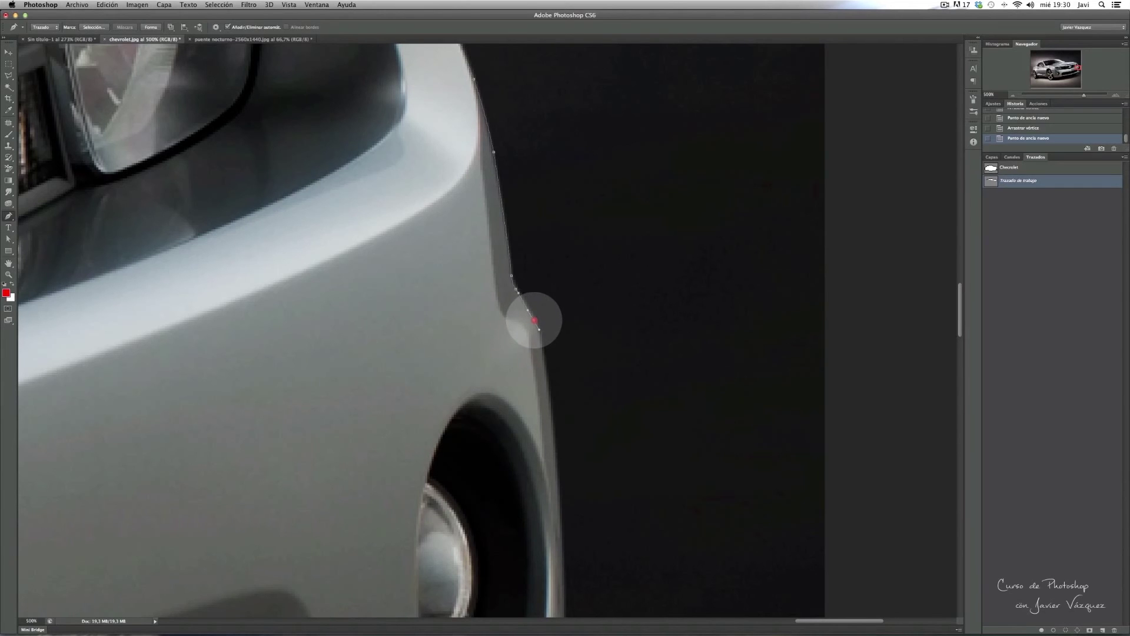
# Place anchors beside the fog light opening and further down the fender
pyautogui.scroll(-5, 570, 318)
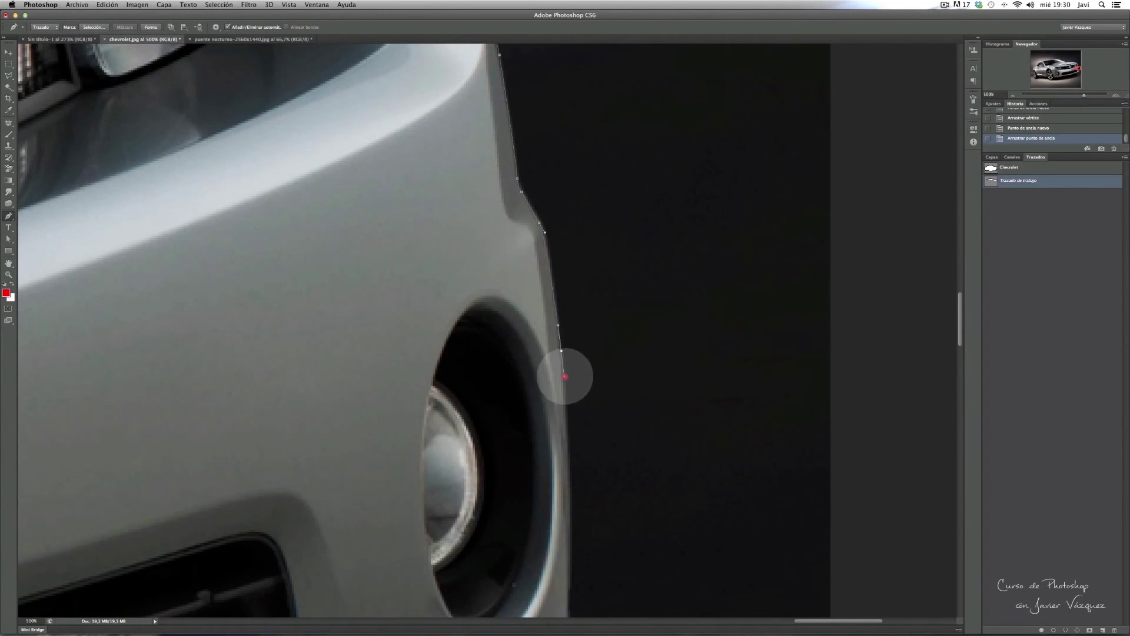
pyautogui.scroll(-2, 615, 307)
pyautogui.scroll(-8, 620, 311)
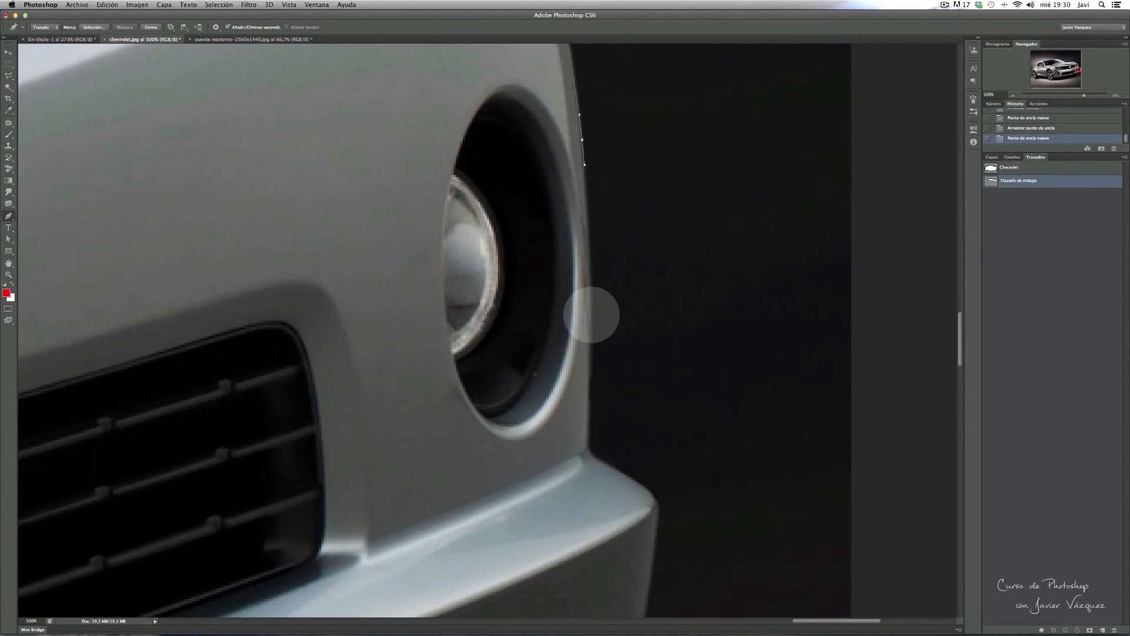
pyautogui.click(591, 341)
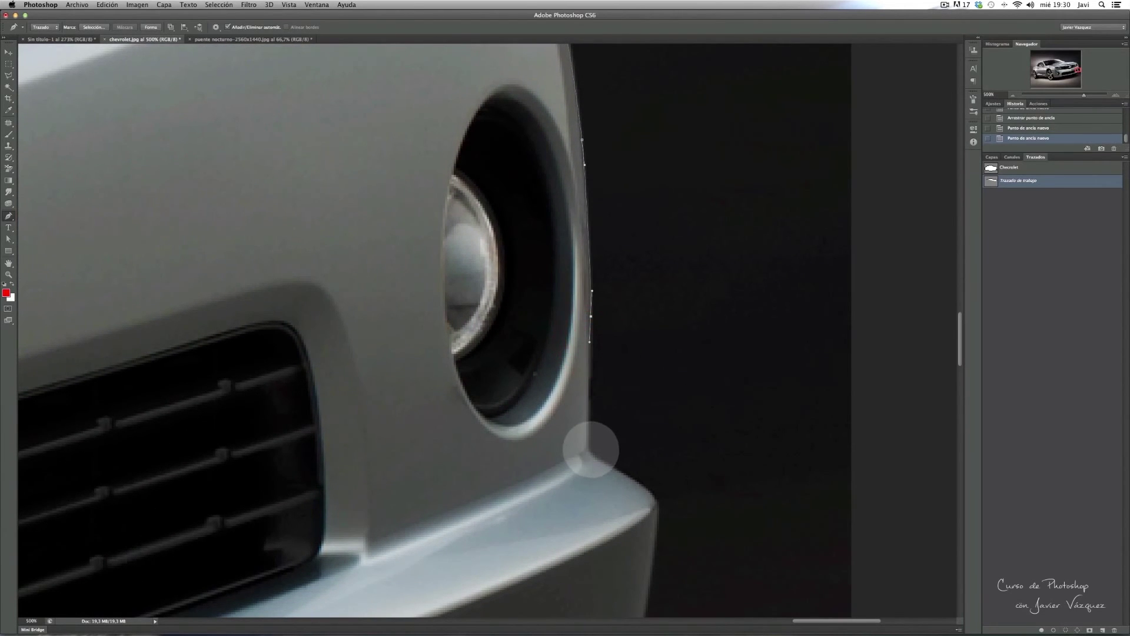
pyautogui.click(596, 458)
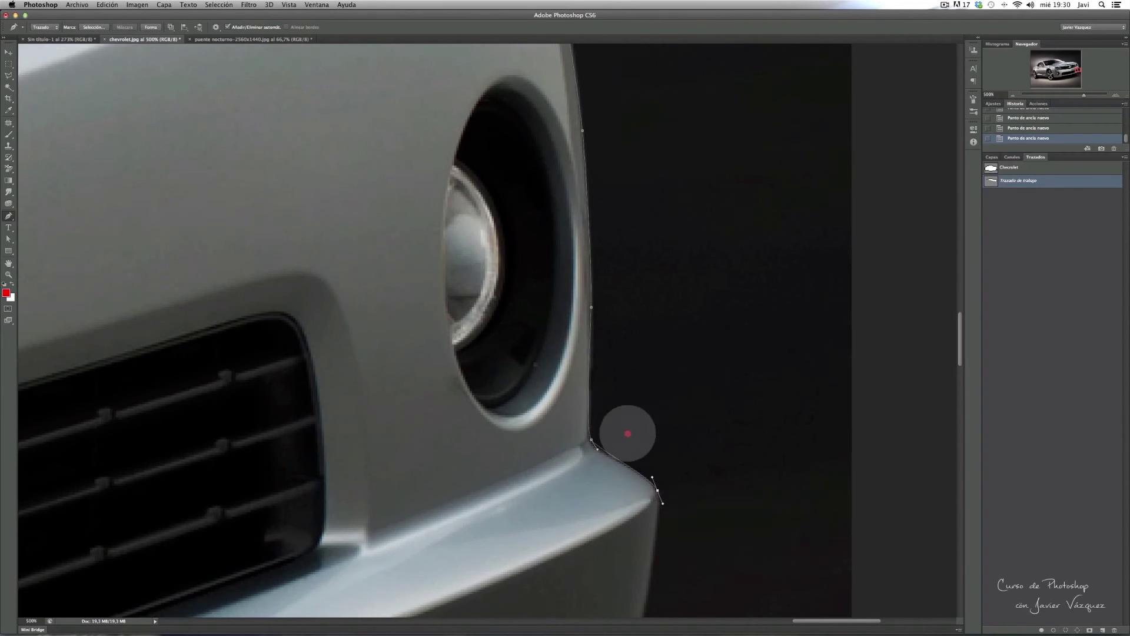
pyautogui.scroll(-10, 641, 459)
pyautogui.hscroll(3, 642, 459)
# Round the bumper's lower corner with smooth anchors along its underside edge
pyautogui.moveTo(595, 335); pyautogui.dragTo(590, 357)
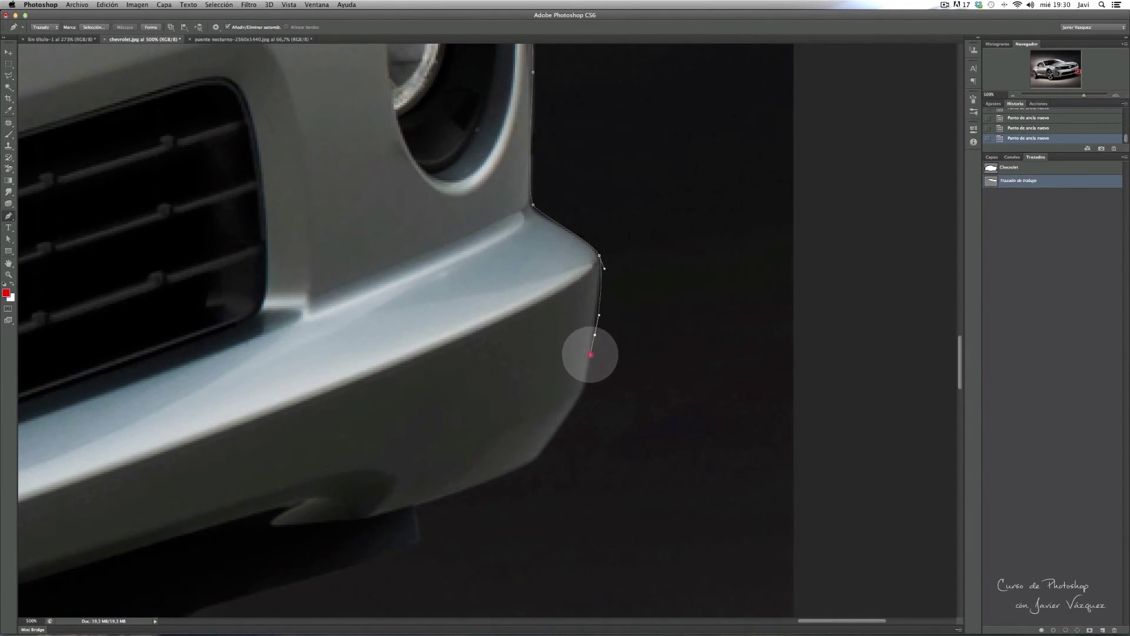
pyautogui.moveTo(577, 400); pyautogui.dragTo(575, 401)
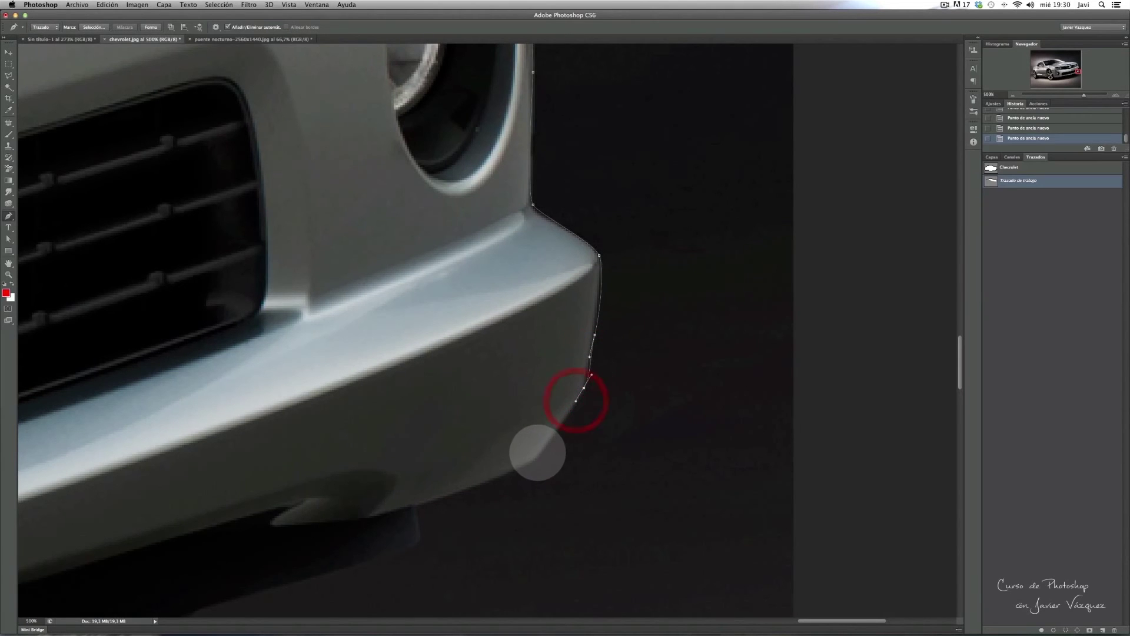
pyautogui.moveTo(535, 459); pyautogui.dragTo(533, 460)
pyautogui.scroll(-6, 601, 322)
pyautogui.hscroll(-6, 601, 323)
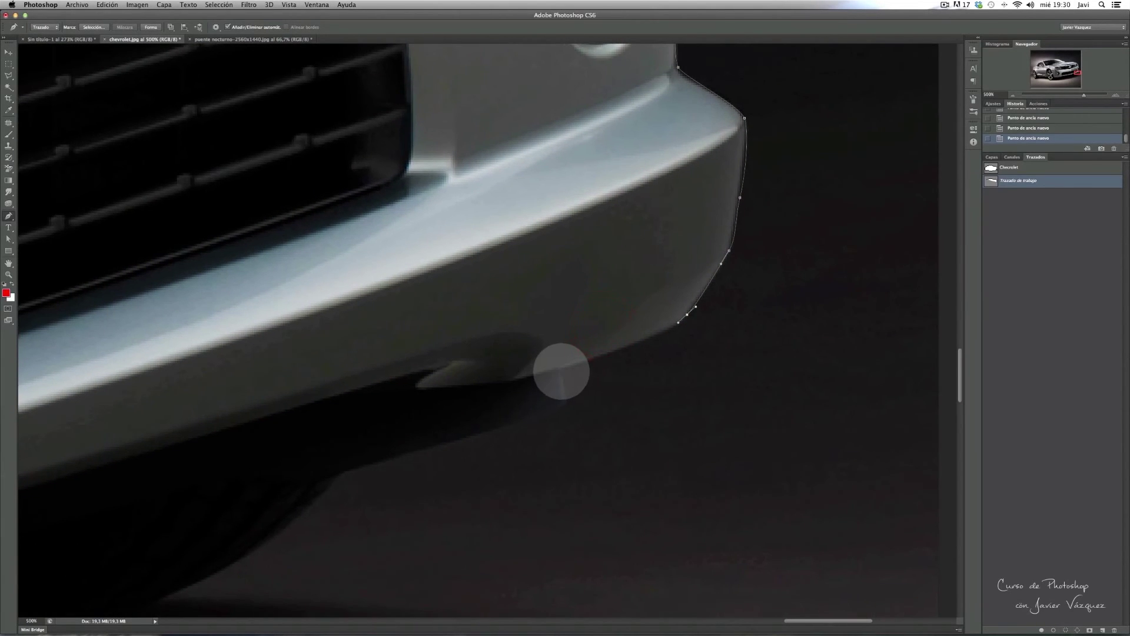
pyautogui.moveTo(545, 371); pyautogui.dragTo(543, 370)
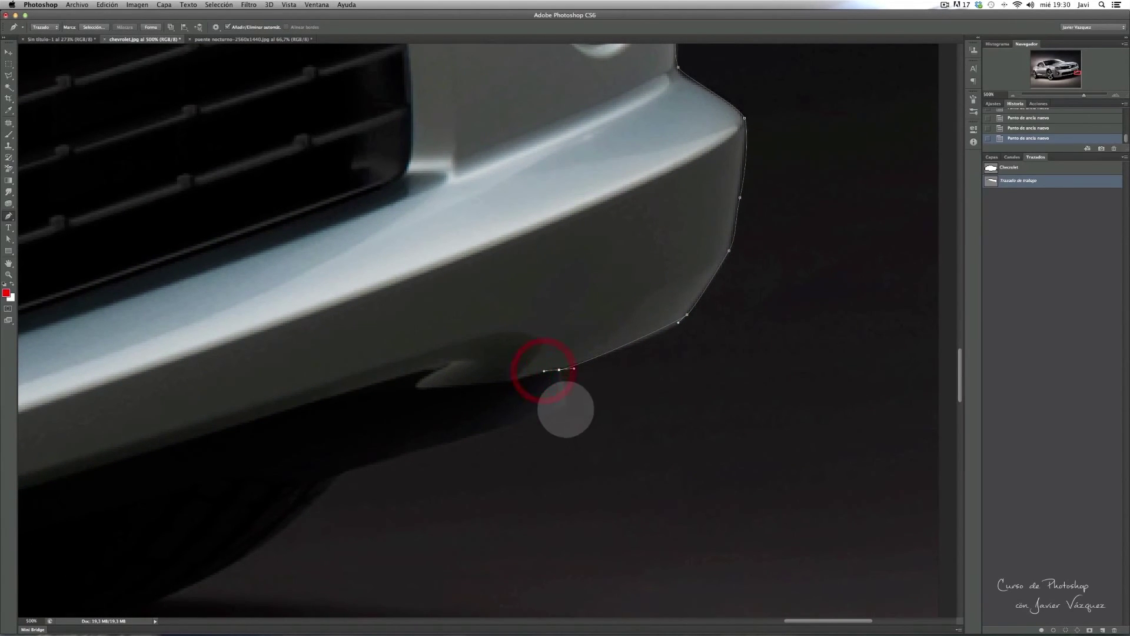
pyautogui.moveTo(560, 408); pyautogui.dragTo(559, 407)
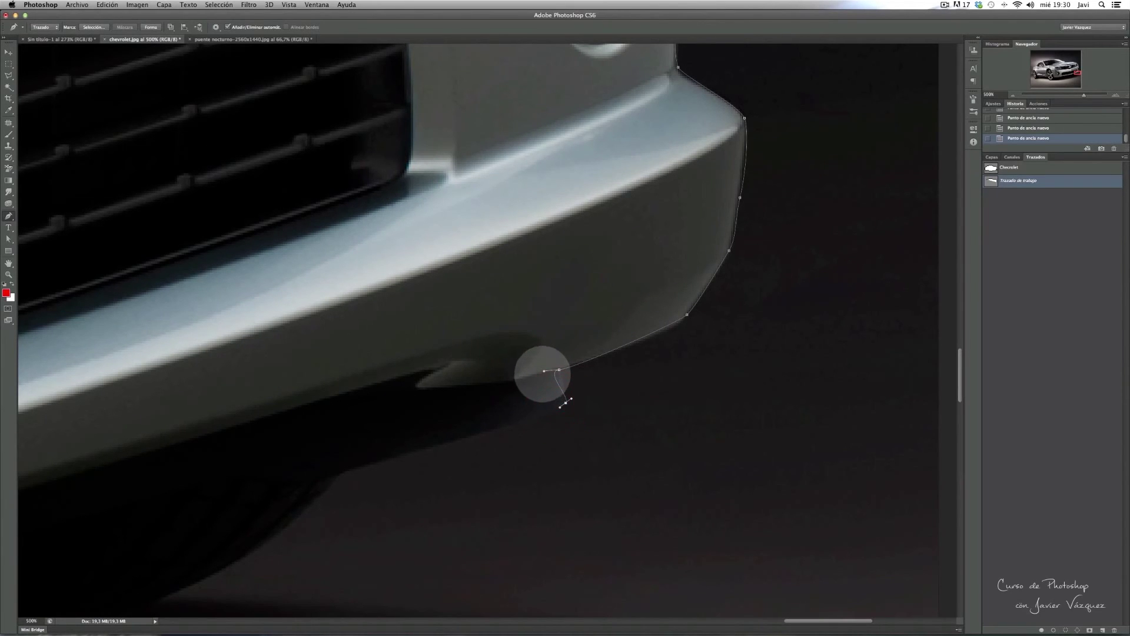
pyautogui.hscroll(-5, 503, 432)
pyautogui.scroll(-2, 503, 432)
pyautogui.hscroll(-5, 661, 328)
pyautogui.scroll(-4, 662, 328)
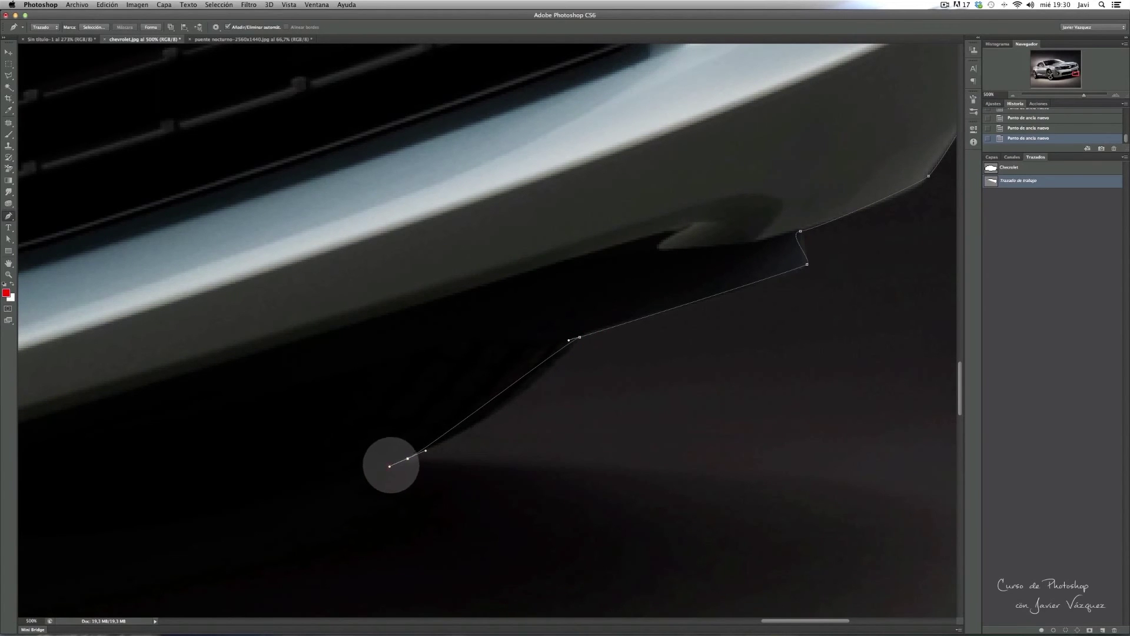
# Zoom out and add smooth anchors along the ground shadow beneath the bumper
pyautogui.moveTo(681, 480); pyautogui.dragTo(612, 341)
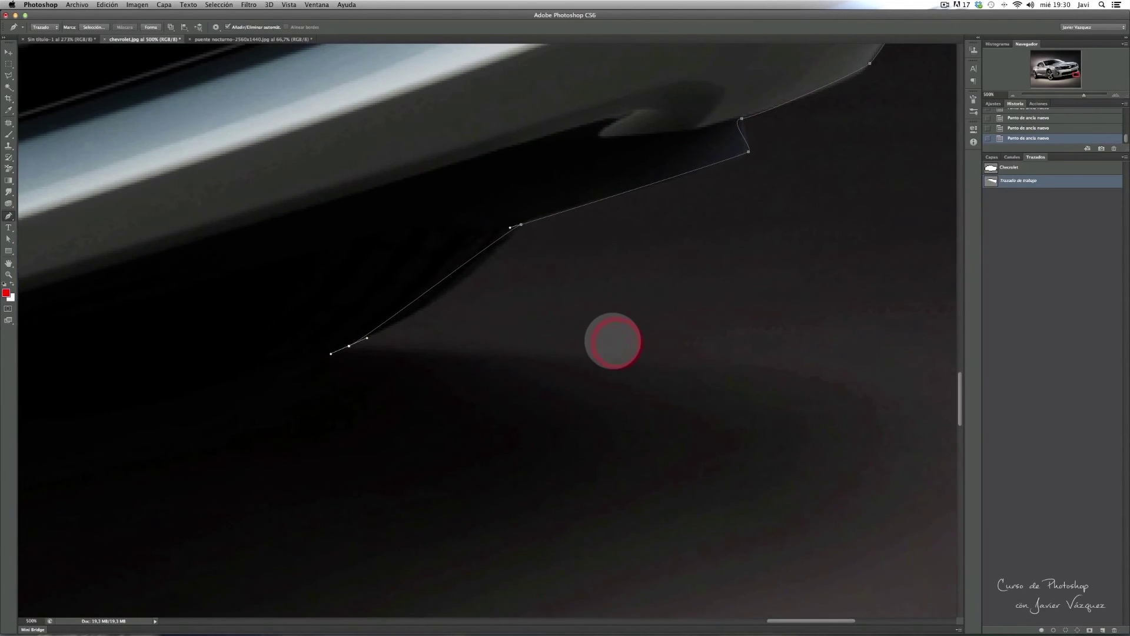
pyautogui.press('super+minus')
pyautogui.press('super+minus')
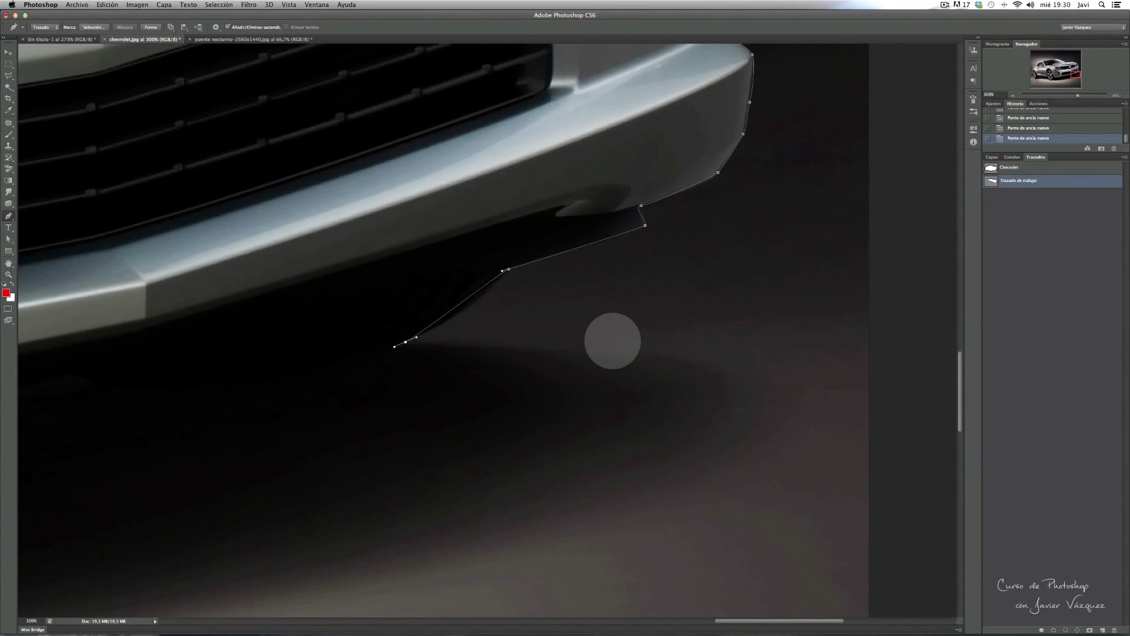
pyautogui.moveTo(542, 352); pyautogui.dragTo(583, 367)
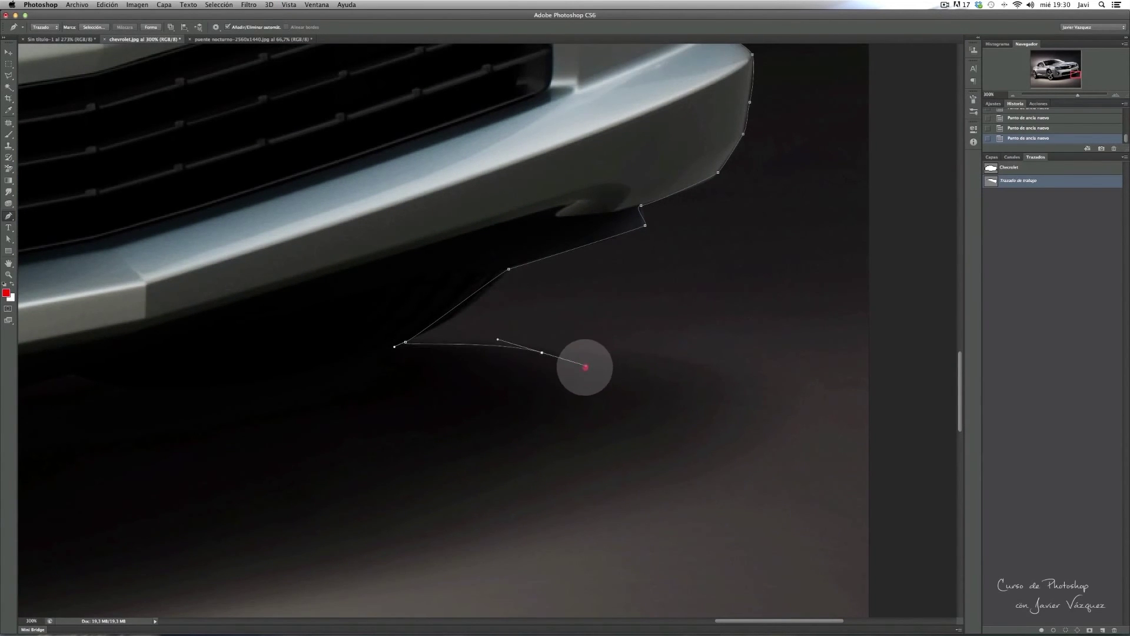
pyautogui.moveTo(651, 407)
pyautogui.mouseDown()
pyautogui.moveTo(602, 450)
pyautogui.moveTo(702, 391)
pyautogui.moveTo(569, 425)
pyautogui.mouseUp()
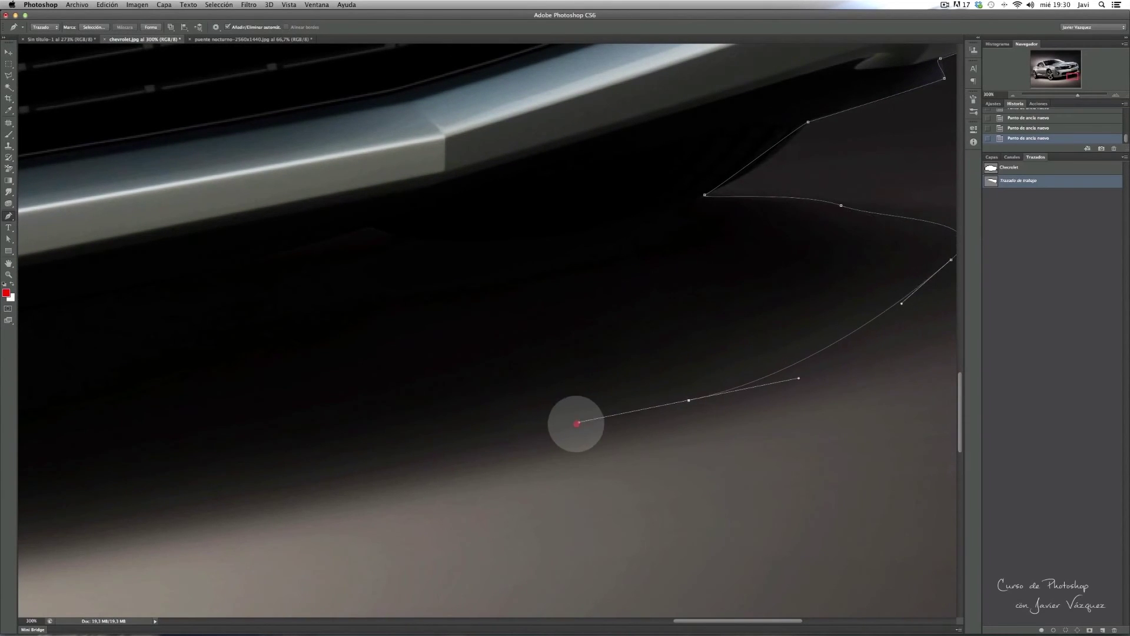
pyautogui.moveTo(277, 478)
pyautogui.mouseDown()
pyautogui.moveTo(263, 483)
pyautogui.moveTo(482, 471)
pyautogui.mouseUp()
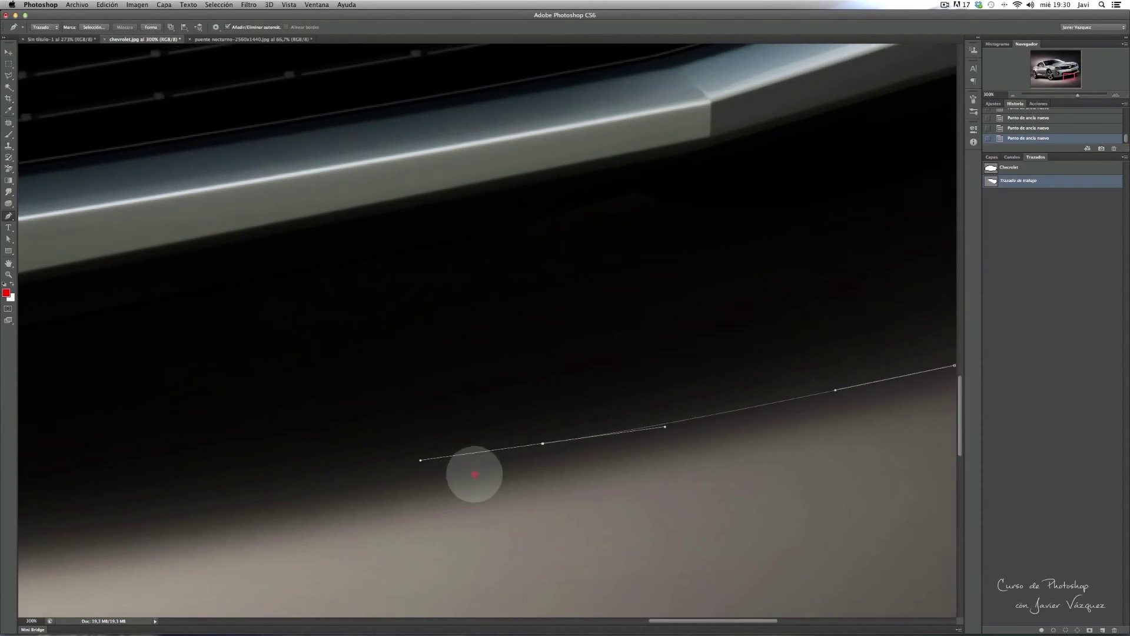
pyautogui.click(234, 503)
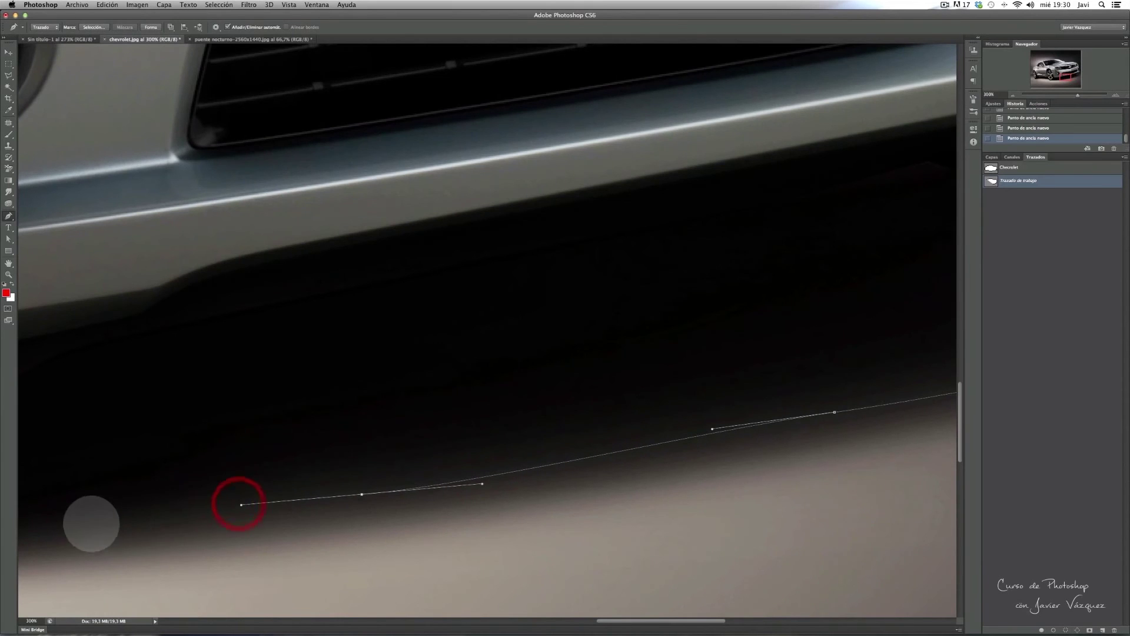
# Extend the path leftward along the shadow to a smooth anchor at the tyre's bottom edge
pyautogui.moveTo(88, 522); pyautogui.dragTo(391, 492)
pyautogui.click(312, 512)
pyautogui.moveTo(157, 489)
pyautogui.mouseDown()
pyautogui.moveTo(397, 433)
pyautogui.moveTo(317, 468)
pyautogui.mouseUp()
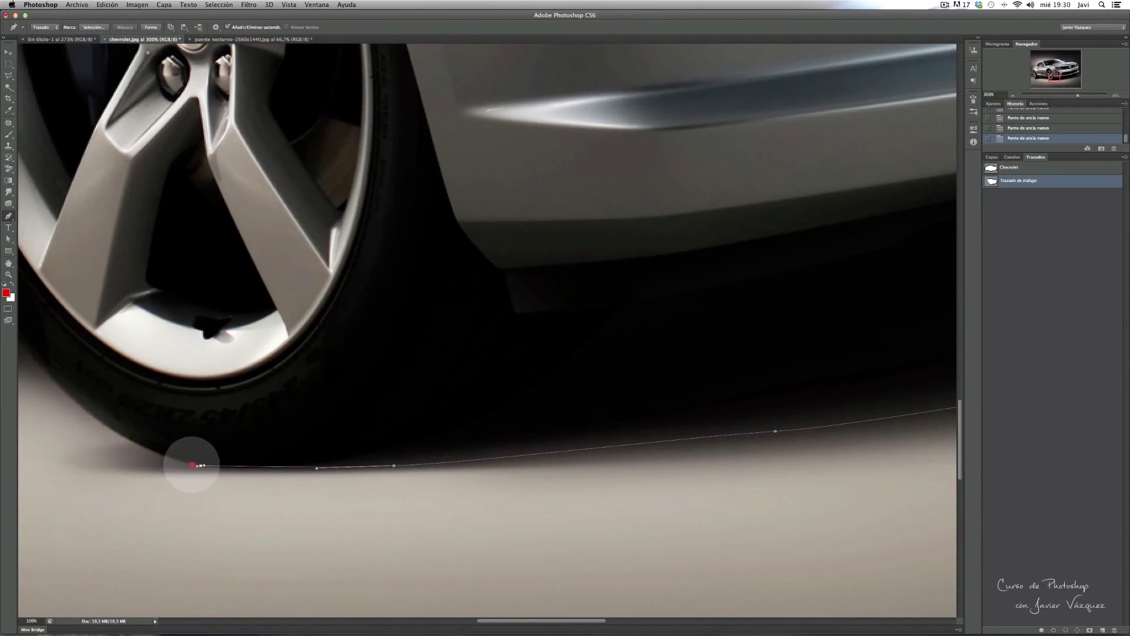
pyautogui.click(162, 455)
pyautogui.moveTo(99, 257); pyautogui.dragTo(253, 390)
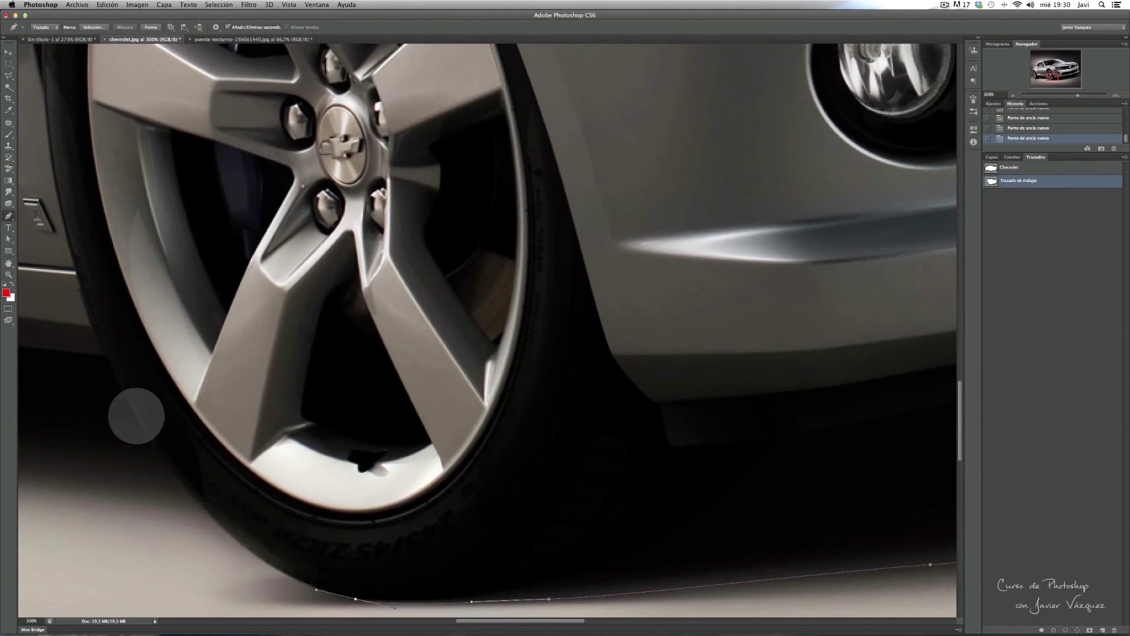
pyautogui.moveTo(130, 408); pyautogui.dragTo(97, 324)
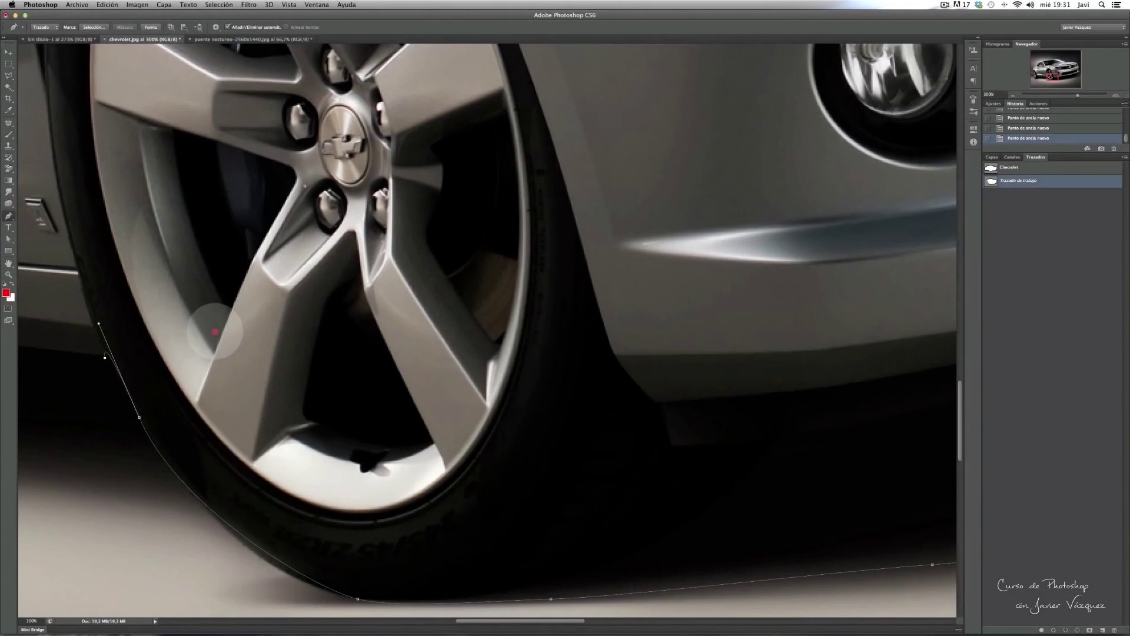
# Anchor the path at the sill and curve it around the tyre's base and outer edge
pyautogui.moveTo(59, 365)
pyautogui.mouseDown()
pyautogui.moveTo(500, 333)
pyautogui.moveTo(660, 370)
pyautogui.mouseUp()
pyautogui.moveTo(454, 373)
pyautogui.mouseDown()
pyautogui.moveTo(545, 383)
pyautogui.moveTo(532, 332)
pyautogui.moveTo(507, 330)
pyautogui.mouseUp()
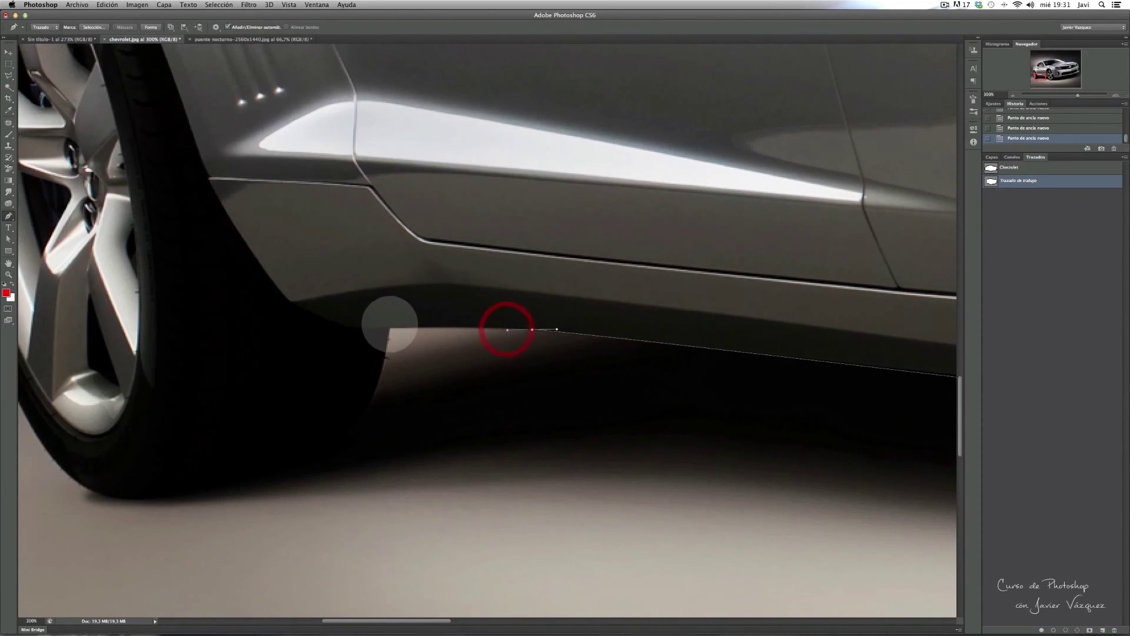
pyautogui.click(387, 335)
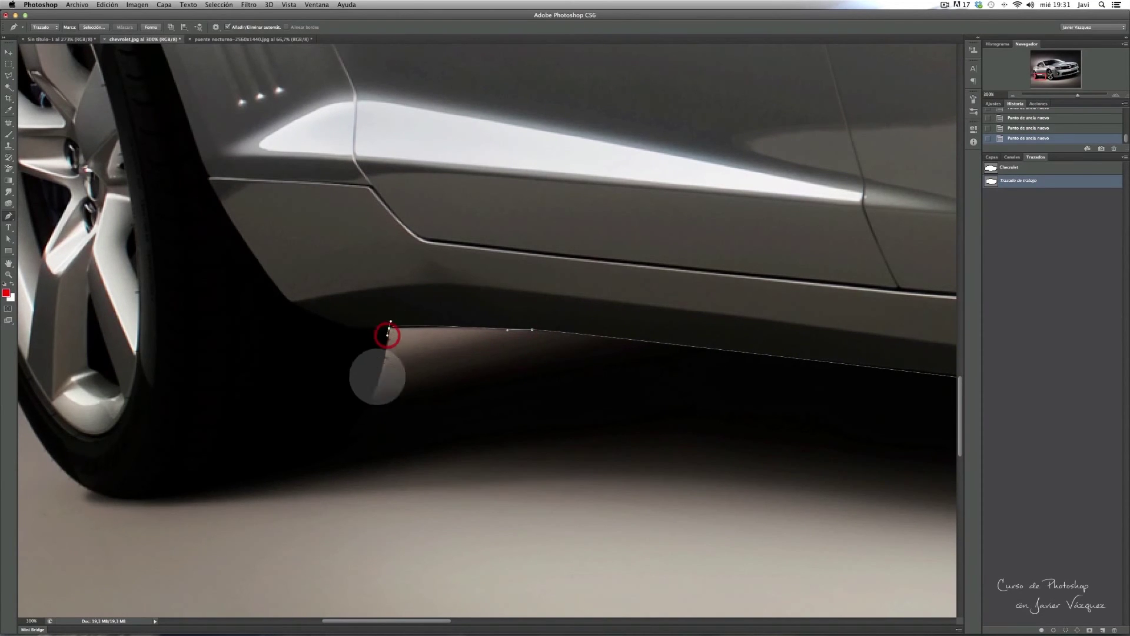
pyautogui.moveTo(346, 448)
pyautogui.mouseDown()
pyautogui.moveTo(322, 474)
pyautogui.moveTo(545, 453)
pyautogui.moveTo(459, 444)
pyautogui.mouseUp()
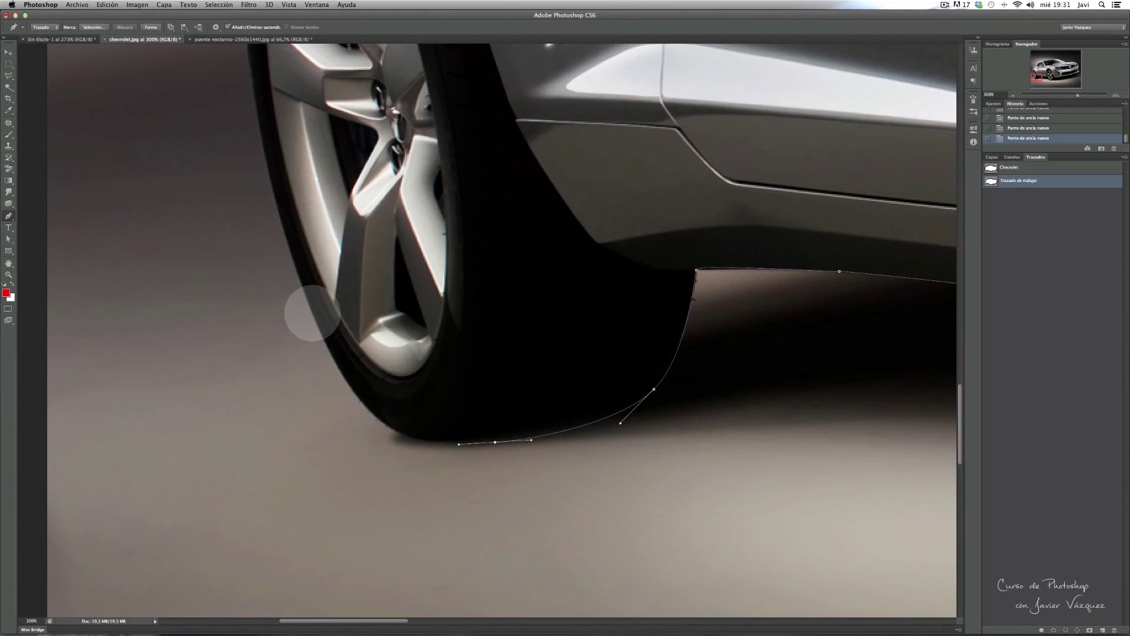
pyautogui.moveTo(312, 314); pyautogui.dragTo(261, 167)
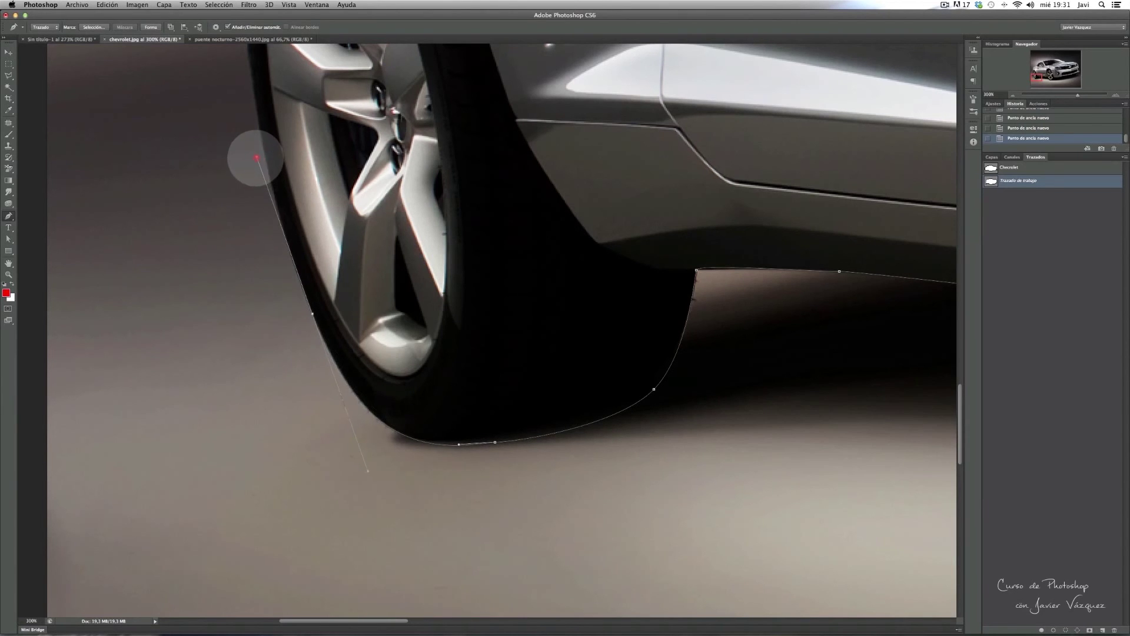
pyautogui.moveTo(254, 162); pyautogui.dragTo(268, 313)
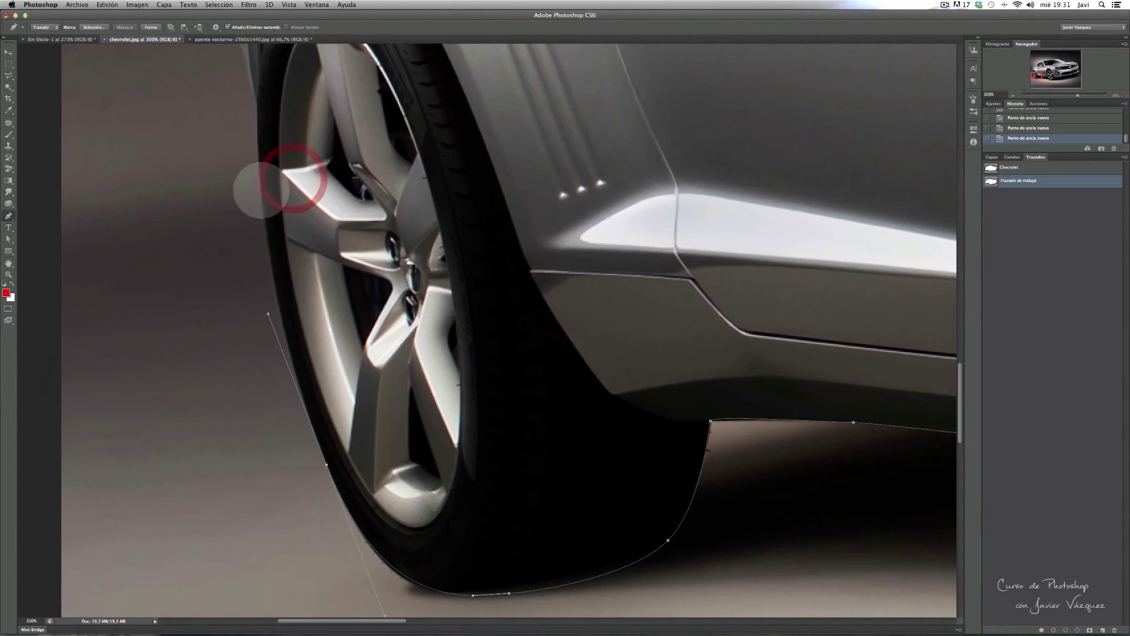
pyautogui.moveTo(260, 185)
pyautogui.mouseDown()
pyautogui.moveTo(259, 153)
pyautogui.moveTo(286, 343)
pyautogui.mouseUp()
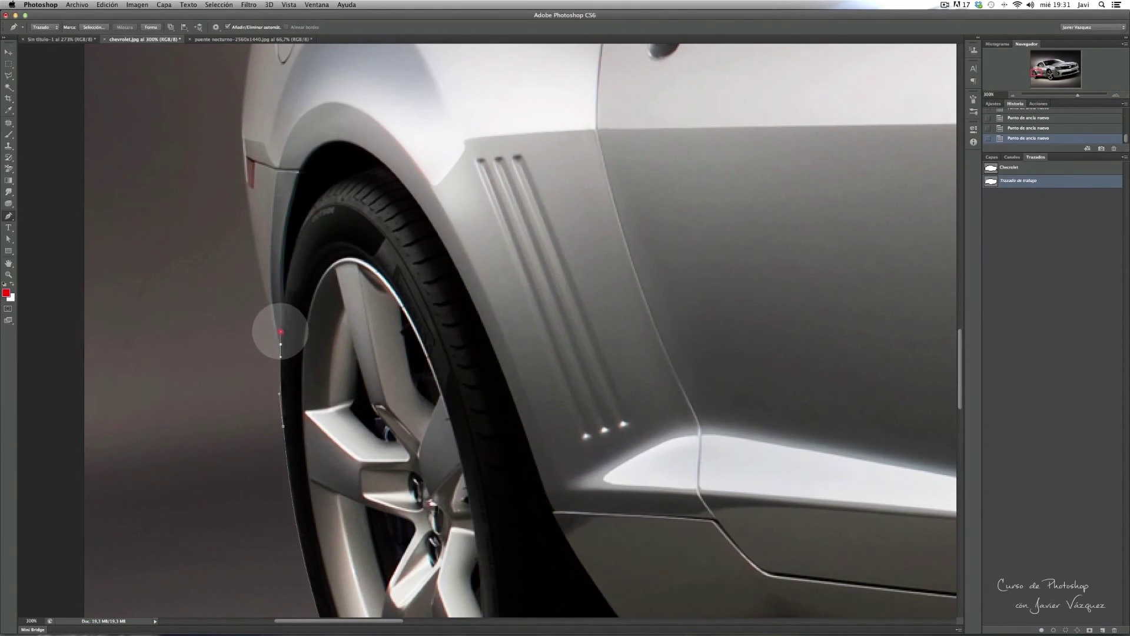
# Trace curved anchors up the rear fender to where the body meets the roof pillar
pyautogui.moveTo(280, 332); pyautogui.dragTo(278, 328)
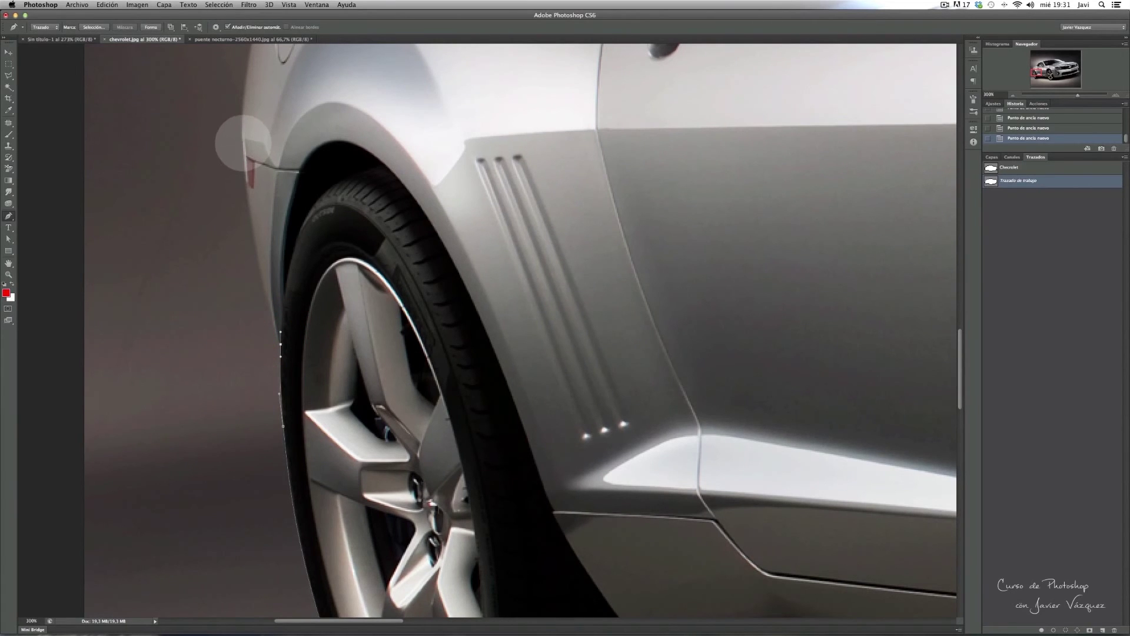
pyautogui.moveTo(241, 131)
pyautogui.mouseDown()
pyautogui.moveTo(239, 98)
pyautogui.moveTo(338, 254)
pyautogui.moveTo(302, 205)
pyautogui.mouseUp()
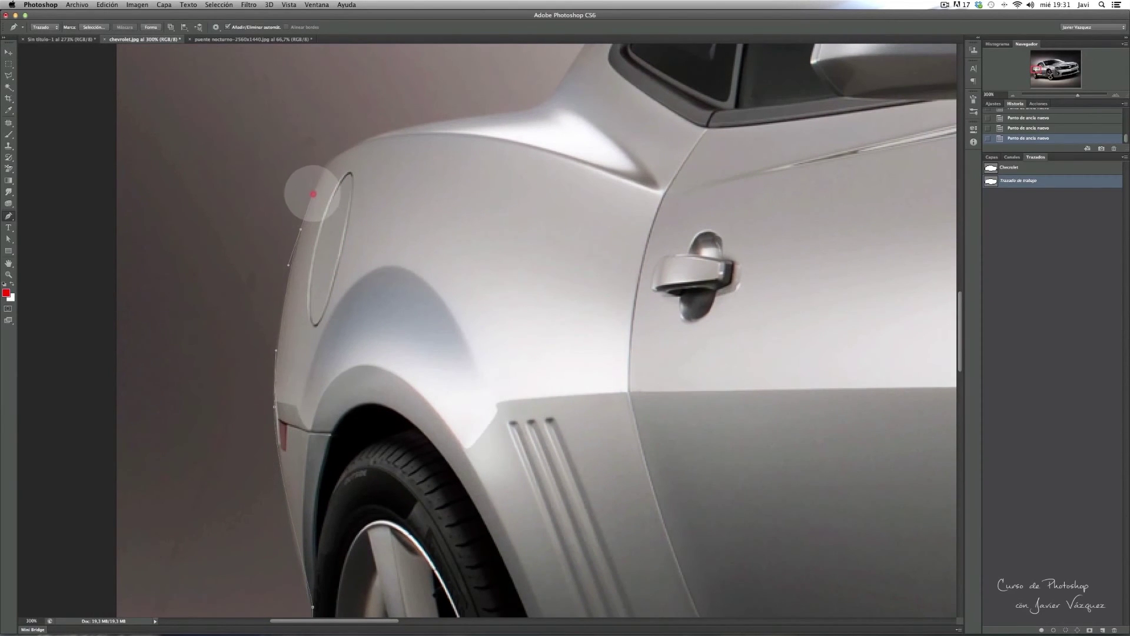
pyautogui.click(313, 194)
pyautogui.moveTo(329, 160)
pyautogui.mouseDown()
pyautogui.moveTo(341, 141)
pyautogui.moveTo(381, 131)
pyautogui.mouseUp()
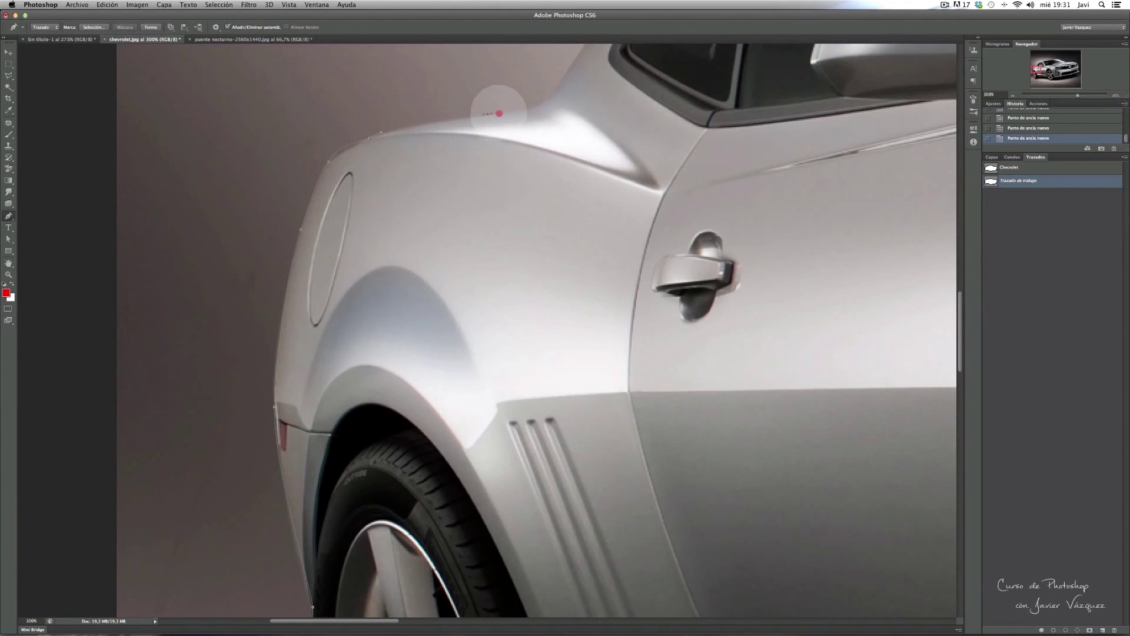
pyautogui.moveTo(506, 112); pyautogui.dragTo(506, 112)
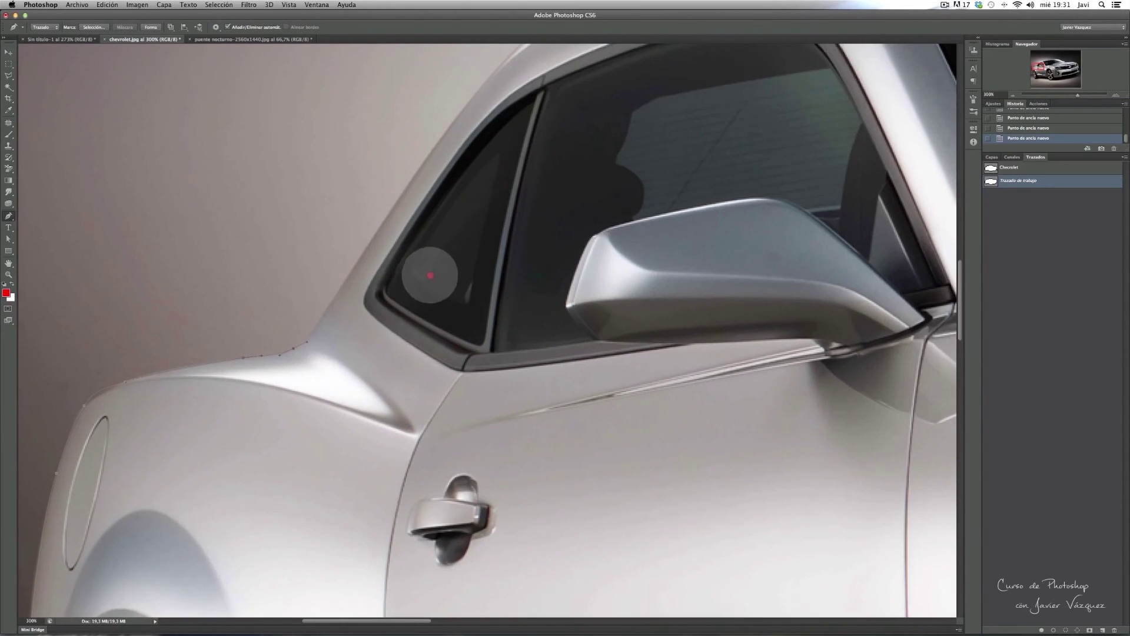
pyautogui.moveTo(551, 99); pyautogui.dragTo(424, 274)
# Continue up the rear pillar and roof line, close the path, and hide its outline
pyautogui.click(372, 233)
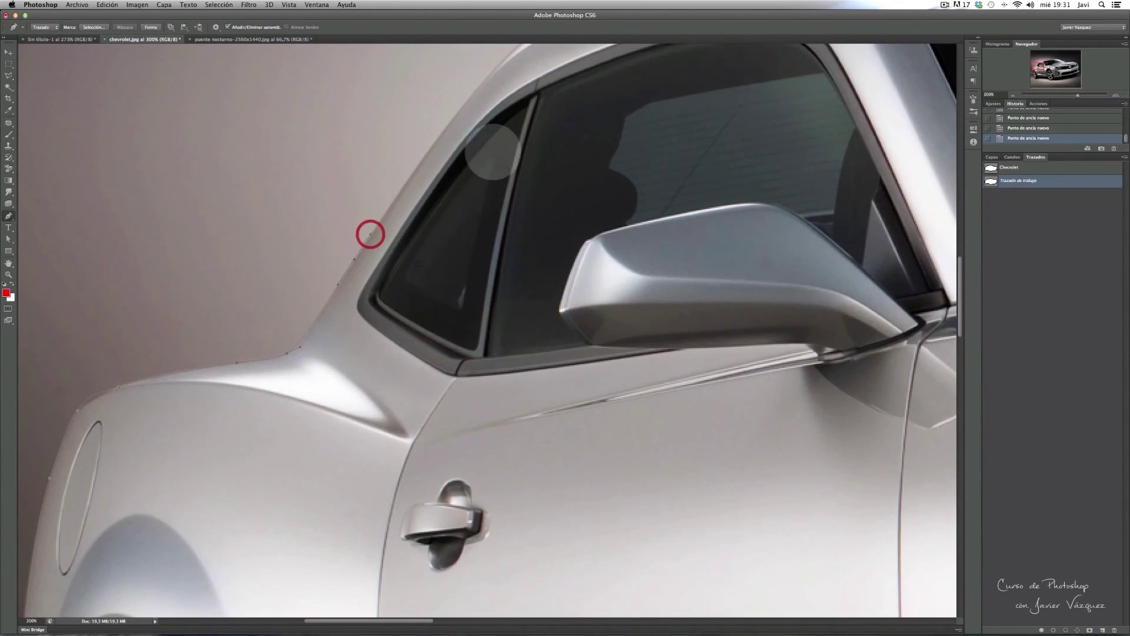
pyautogui.scroll(10, 391, 277)
pyautogui.hscroll(5, 391, 277)
pyautogui.click(417, 258)
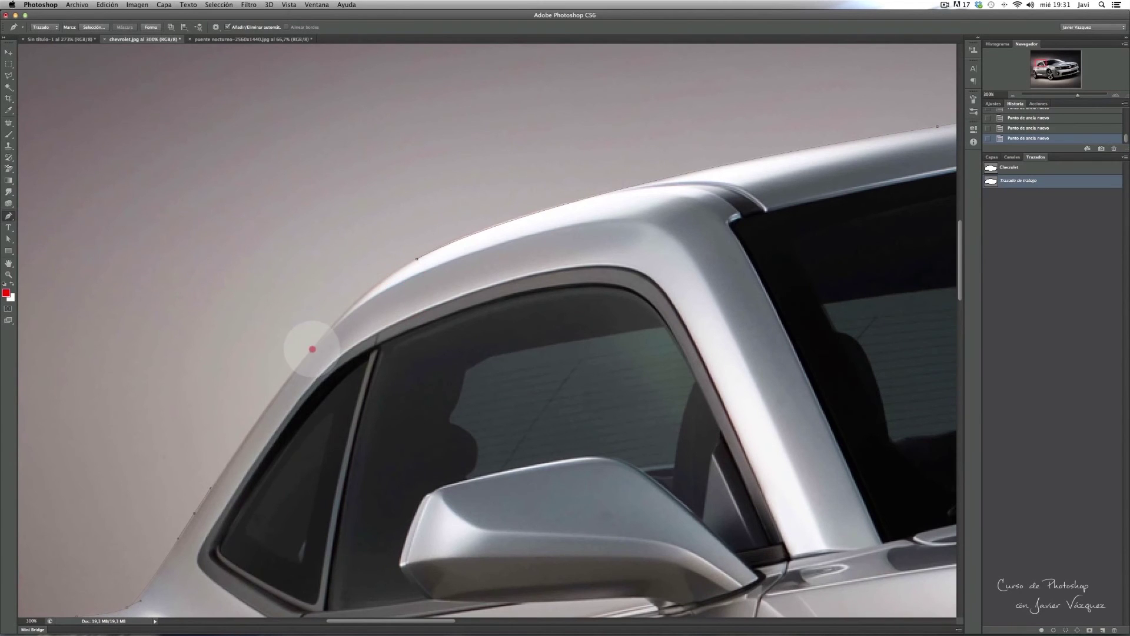
pyautogui.click(329, 331)
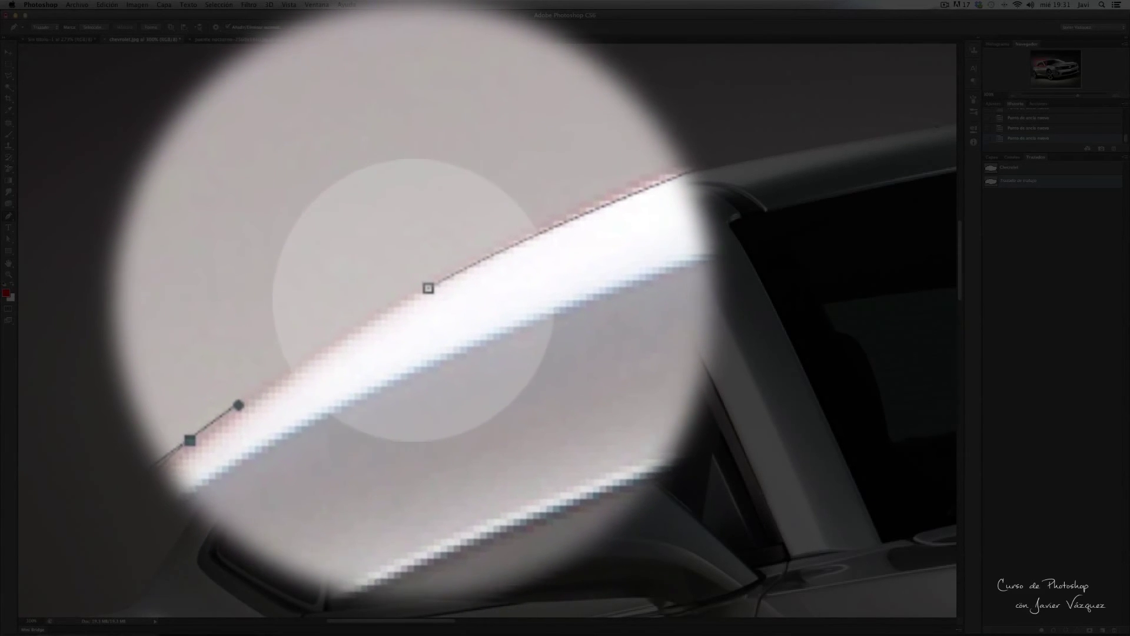
pyautogui.click(419, 299)
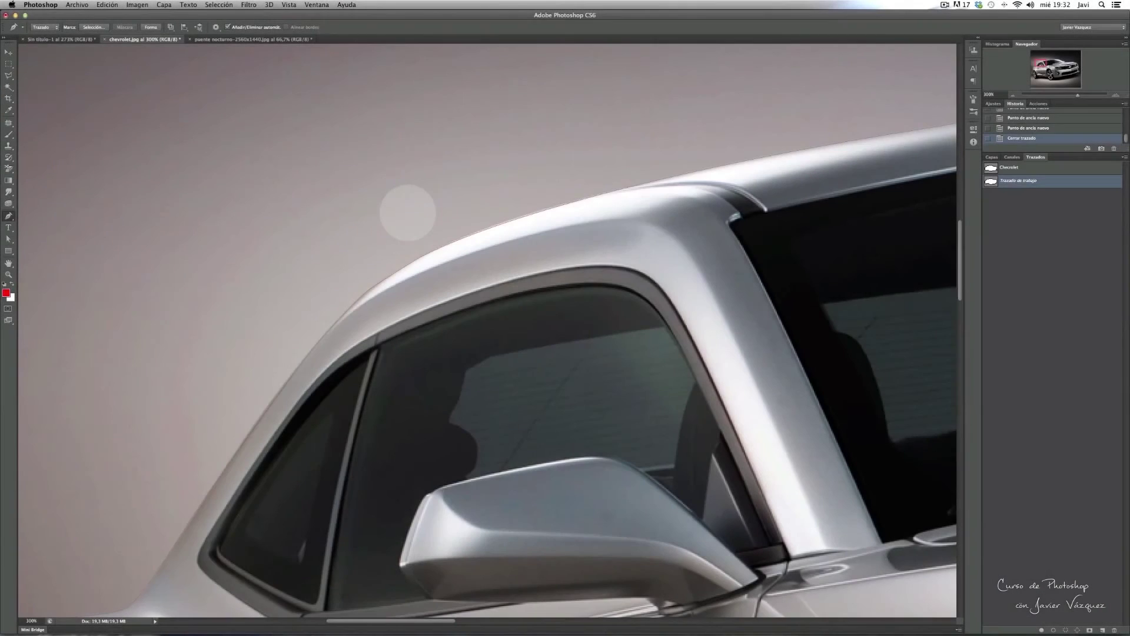
pyautogui.press('super+h')
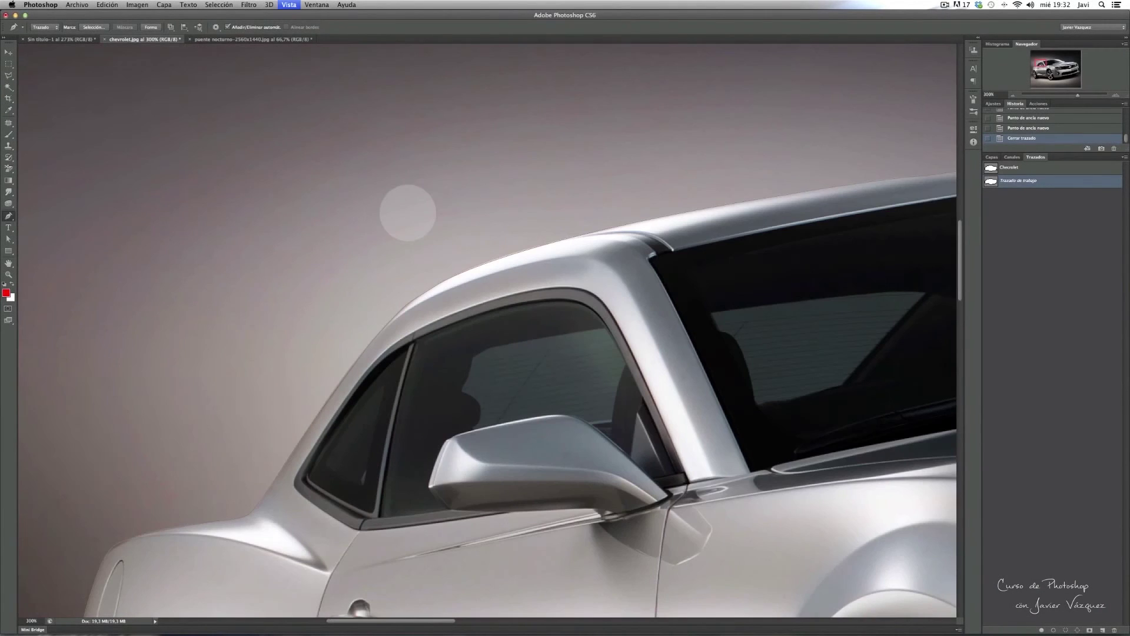
# Scroll to the front bumper and show the path's anchors with the Direct Selection tool
pyautogui.scroll(-5, 580, 467)
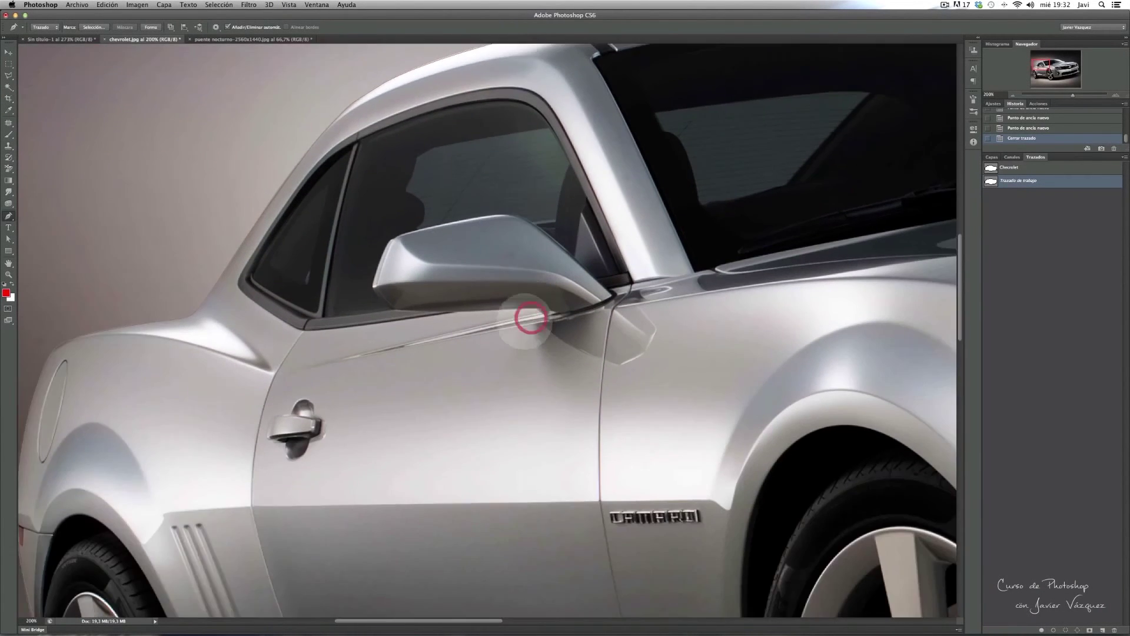
pyautogui.hscroll(5, 530, 316)
pyautogui.hscroll(5, 403, 298)
pyautogui.scroll(-3, 404, 298)
pyautogui.scroll(-5, 542, 382)
pyautogui.hscroll(3, 542, 382)
pyautogui.hscroll(5, 485, 252)
pyautogui.scroll(-3, 485, 252)
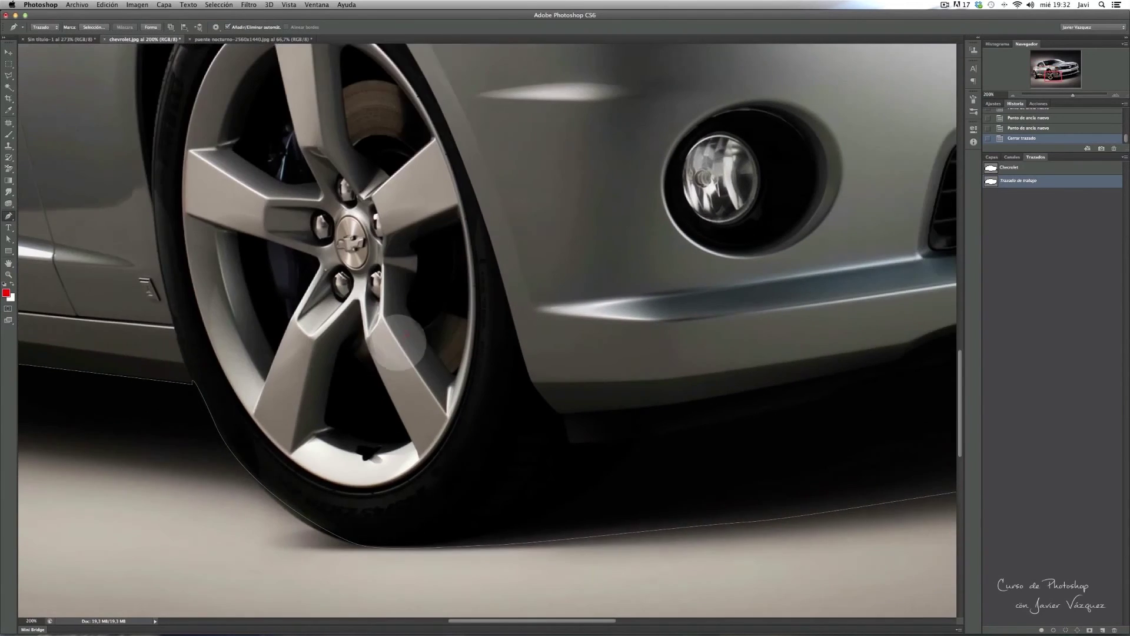
pyautogui.hscroll(6, 588, 277)
pyautogui.hscroll(5, 687, 302)
pyautogui.hscroll(5, 846, 277)
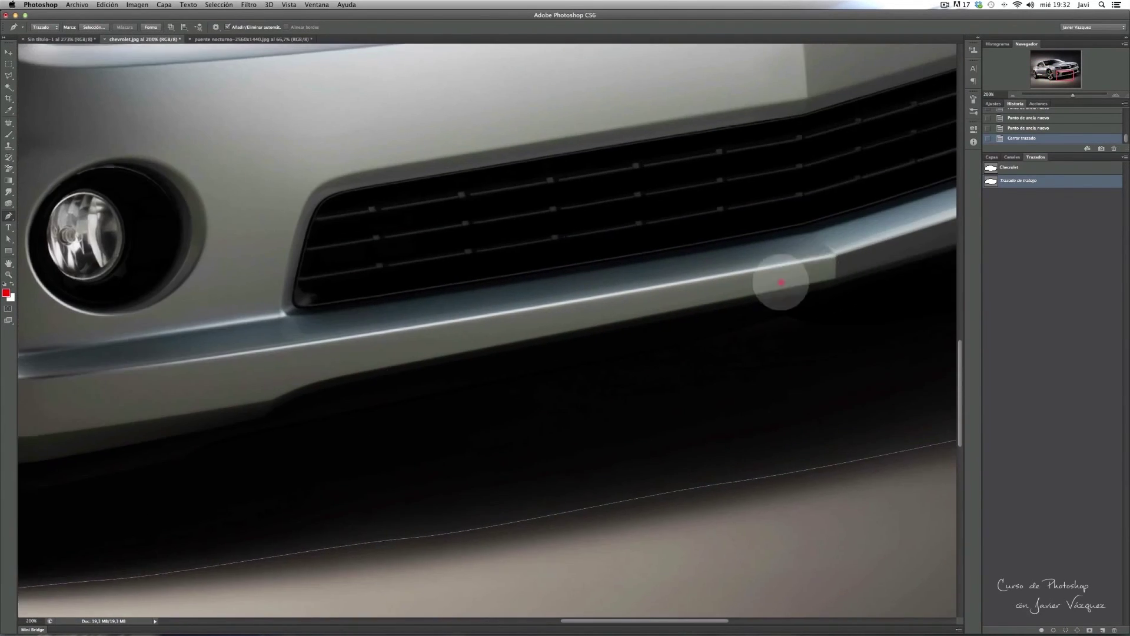
pyautogui.scroll(3, 784, 283)
pyautogui.hscroll(10, 783, 283)
pyautogui.hscroll(4, 568, 391)
pyautogui.click(9, 239)
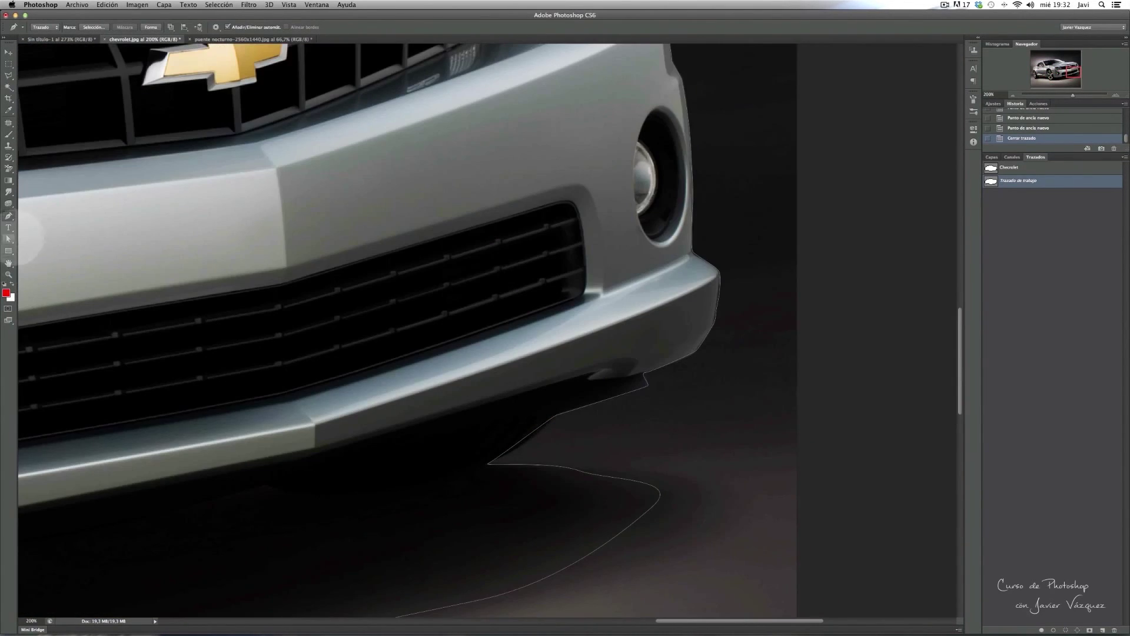
pyautogui.click(9, 239)
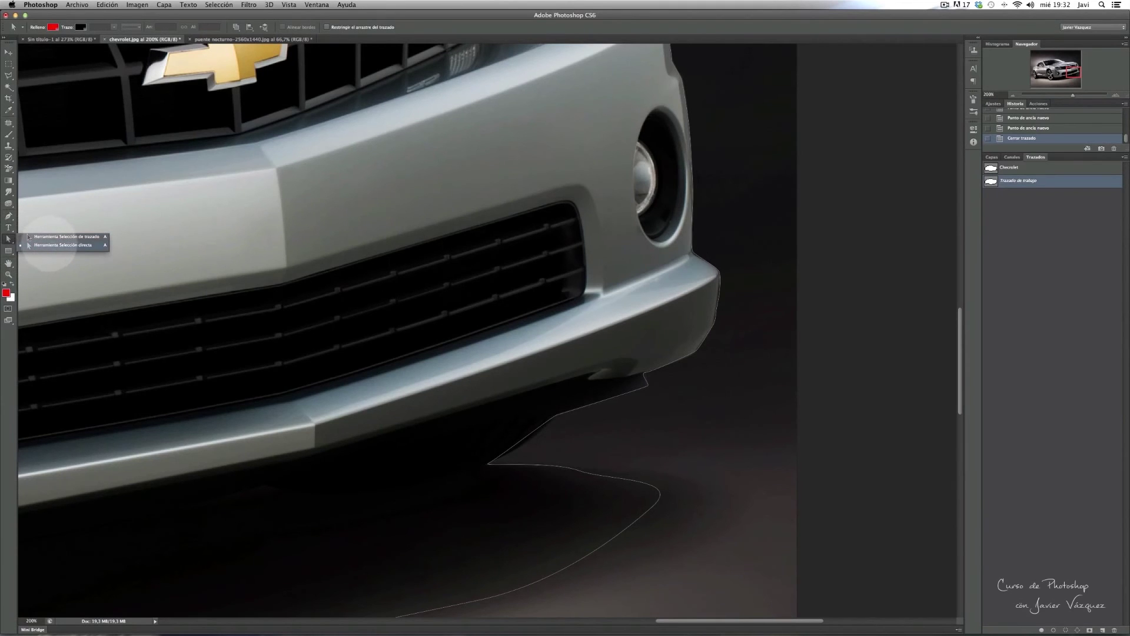
pyautogui.click(644, 387)
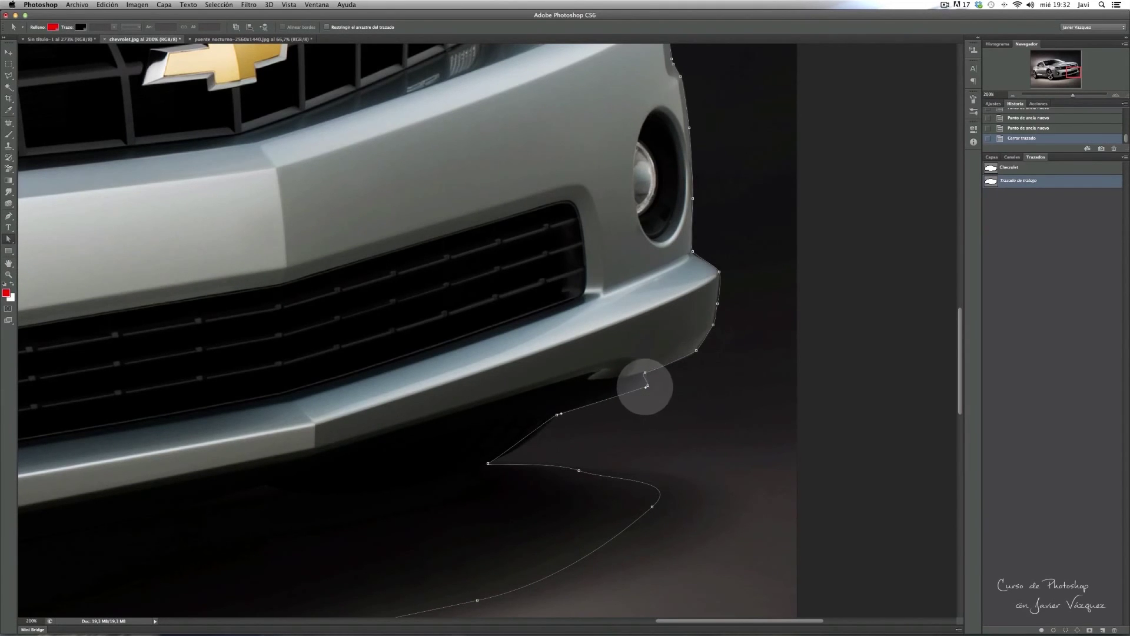
# Select the work path in the Paths panel, return to the Pen tool, and deselect anchors
pyautogui.scroll(2, 646, 387)
pyautogui.click(1009, 197)
pyautogui.press('p')
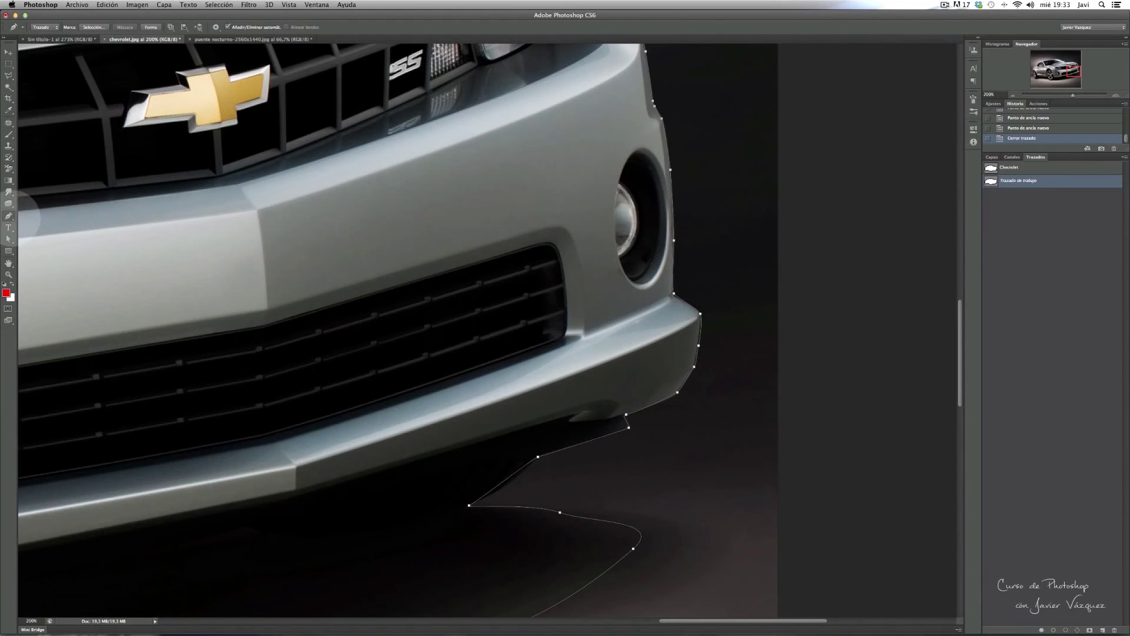
pyautogui.keyDown('ctrl'); pyautogui.click(618, 430); pyautogui.keyUp('ctrl')
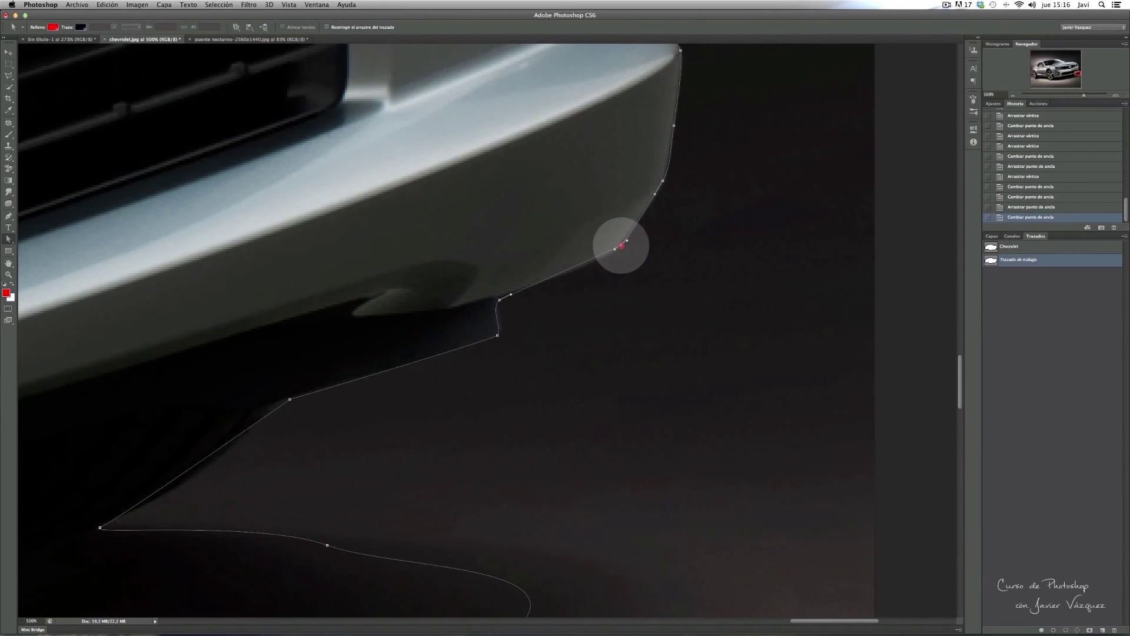
# Move the bumper anchor and reshape the headlight-edge anchor onto the car's outline
pyautogui.moveTo(619, 248); pyautogui.dragTo(618, 245)
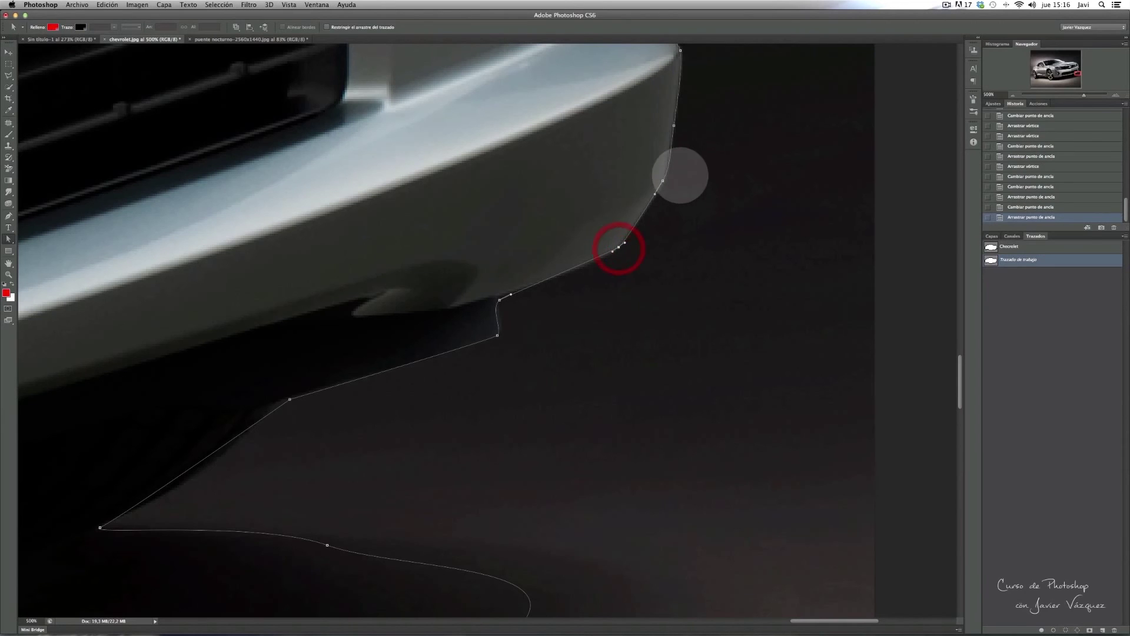
pyautogui.scroll(5, 666, 245)
pyautogui.scroll(5, 651, 430)
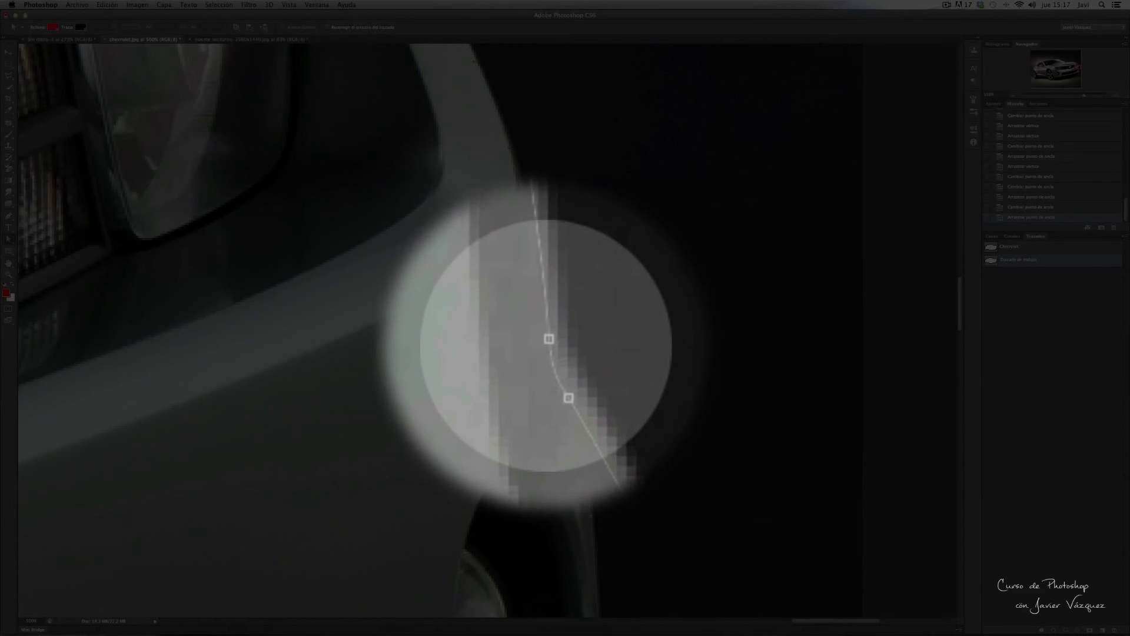
pyautogui.moveTo(547, 346); pyautogui.dragTo(548, 350)
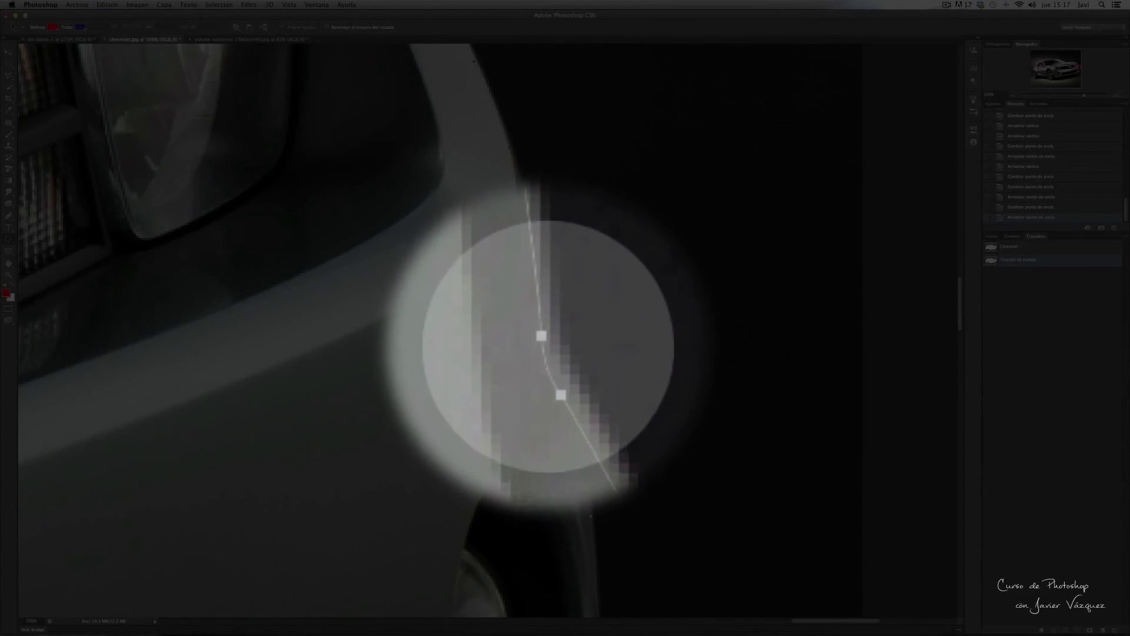
pyautogui.moveTo(552, 358); pyautogui.dragTo(558, 373)
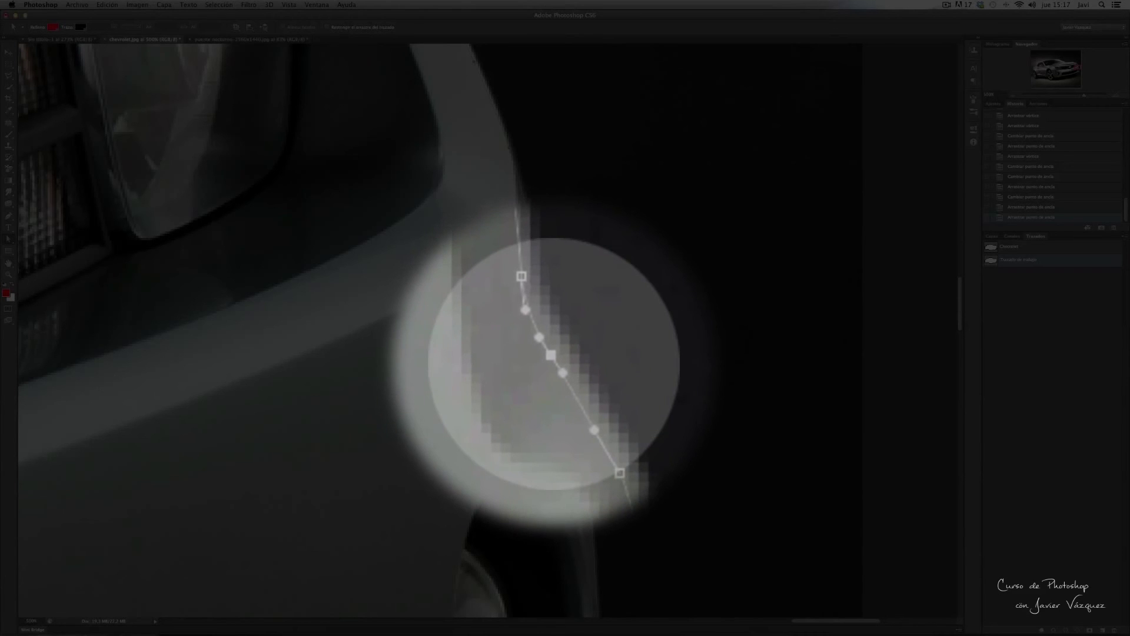
pyautogui.moveTo(554, 364); pyautogui.dragTo(555, 362)
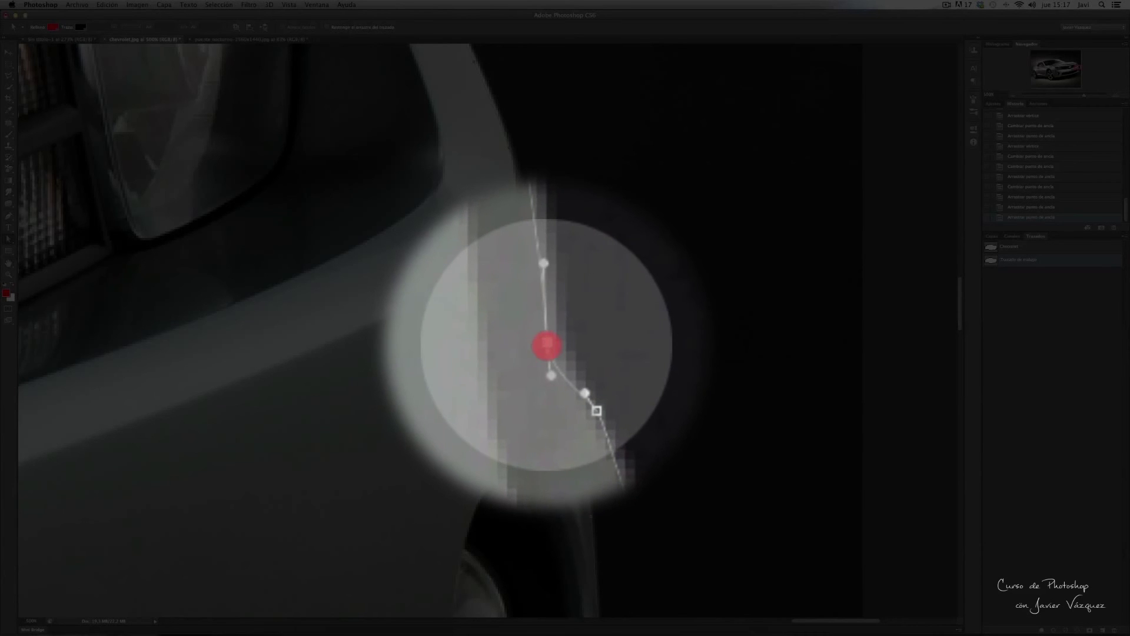
pyautogui.moveTo(547, 346); pyautogui.dragTo(550, 350)
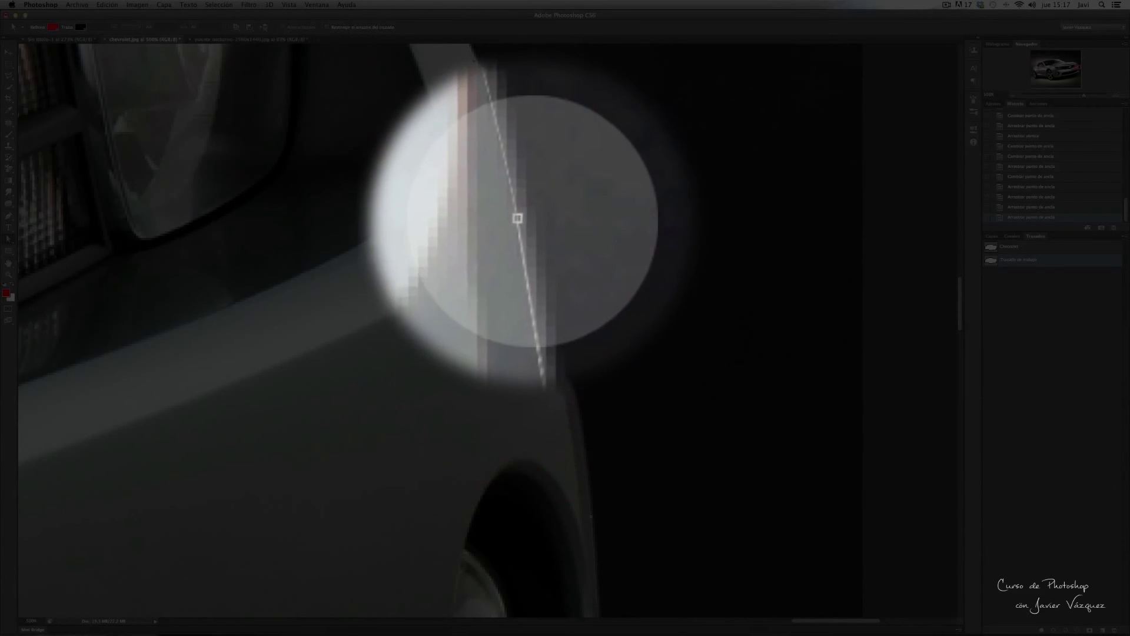
# Adjust the anchors and segments along the hood's front corner to follow the bodywork edge
pyautogui.moveTo(529, 220)
pyautogui.mouseDown()
pyautogui.moveTo(547, 304)
pyautogui.moveTo(582, 257)
pyautogui.mouseUp()
pyautogui.moveTo(513, 348); pyautogui.dragTo(537, 350)
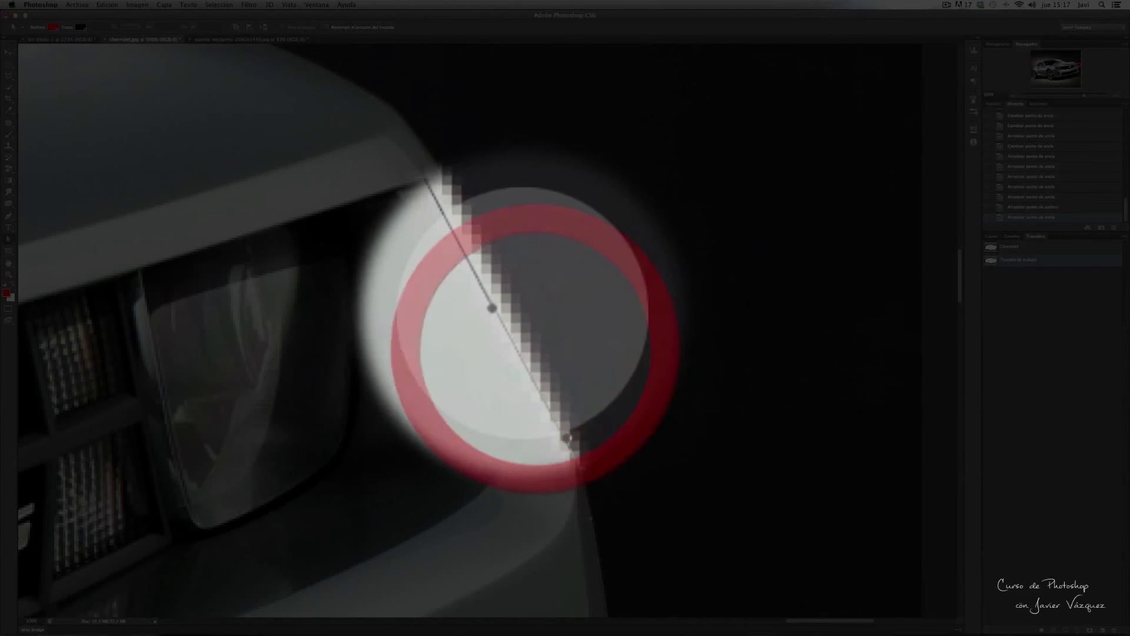
pyautogui.click(501, 276)
pyautogui.moveTo(502, 276); pyautogui.dragTo(498, 257)
pyautogui.moveTo(477, 196); pyautogui.dragTo(490, 278)
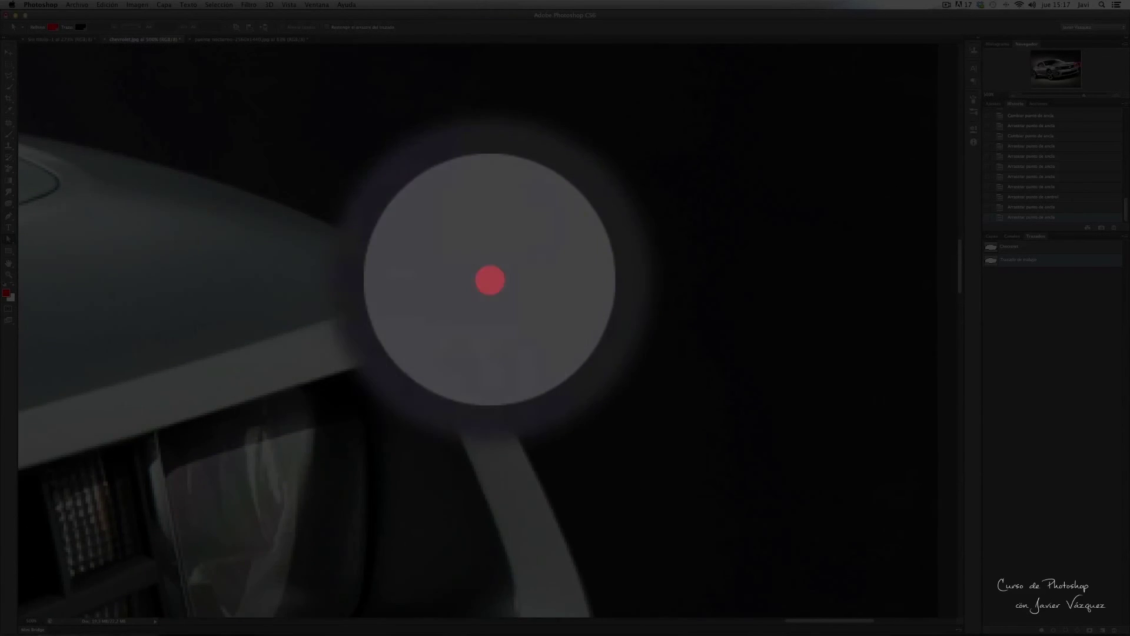
pyautogui.click(490, 389)
pyautogui.moveTo(491, 390); pyautogui.dragTo(486, 381)
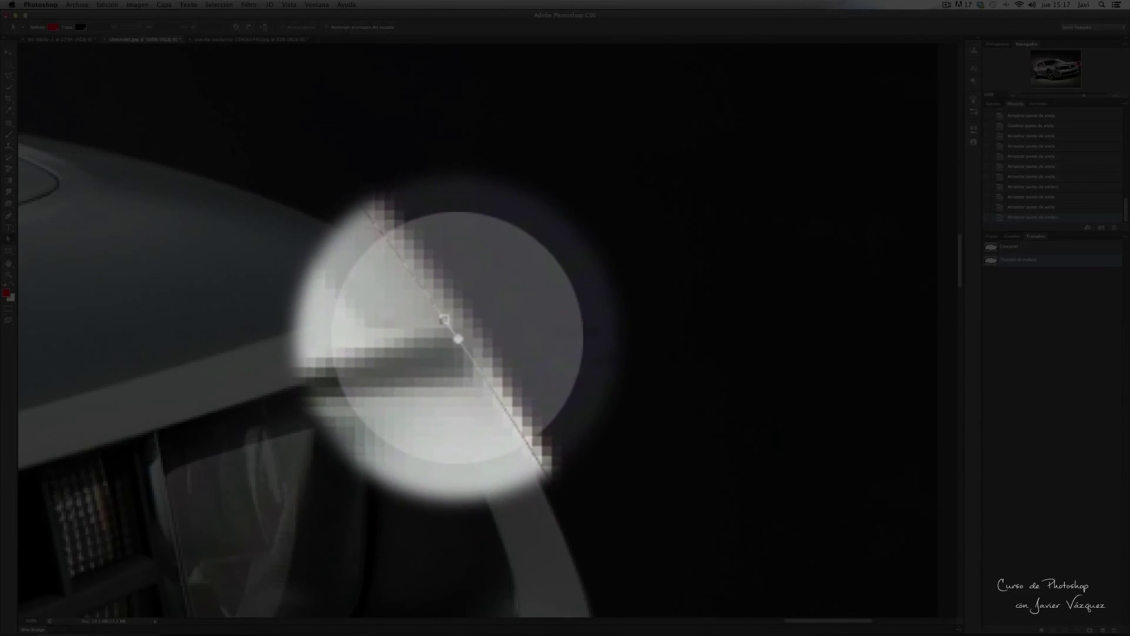
pyautogui.moveTo(458, 338); pyautogui.dragTo(461, 327)
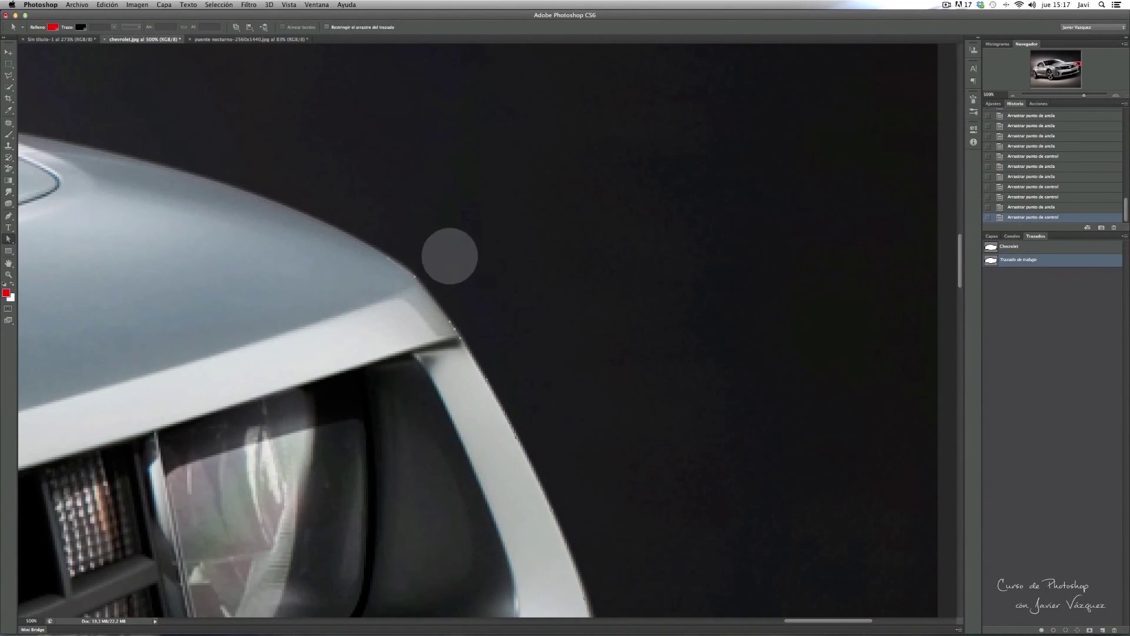
pyautogui.click(342, 197)
pyautogui.moveTo(342, 197); pyautogui.dragTo(459, 232)
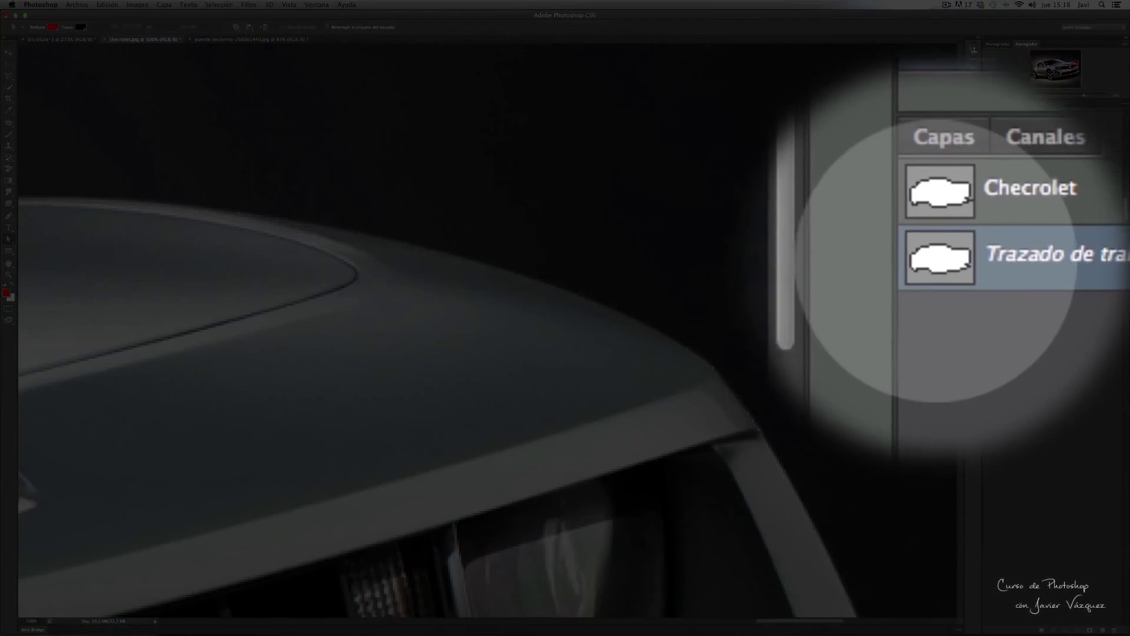
# Save the work path as chevrolet1, delete it, and fit the image in the window
pyautogui.doubleClick(936, 259)
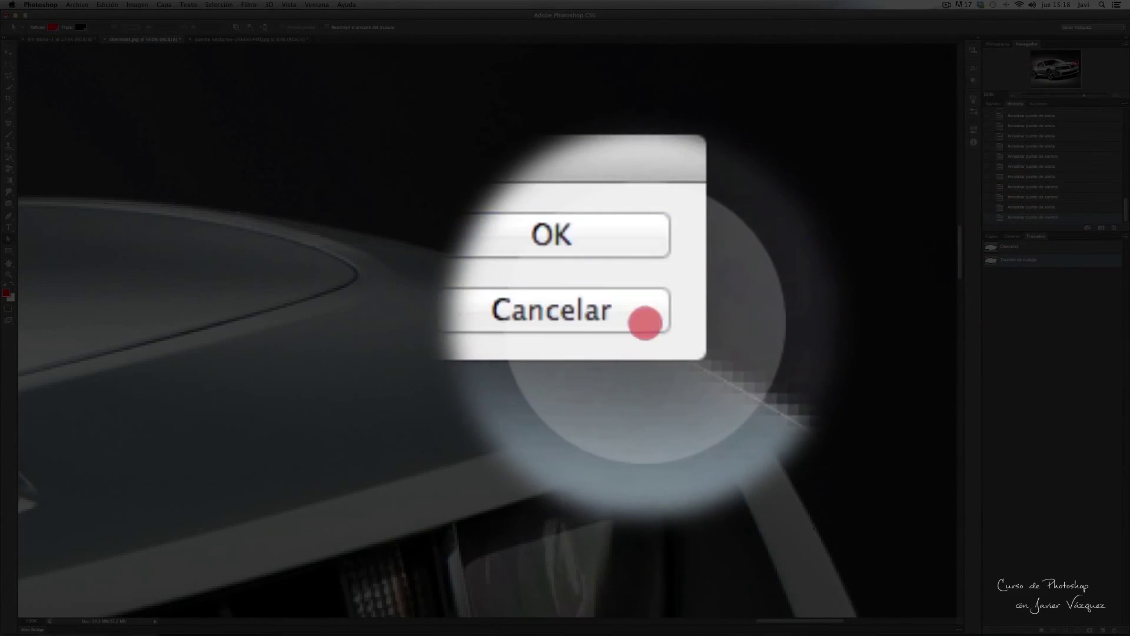
pyautogui.click(646, 323)
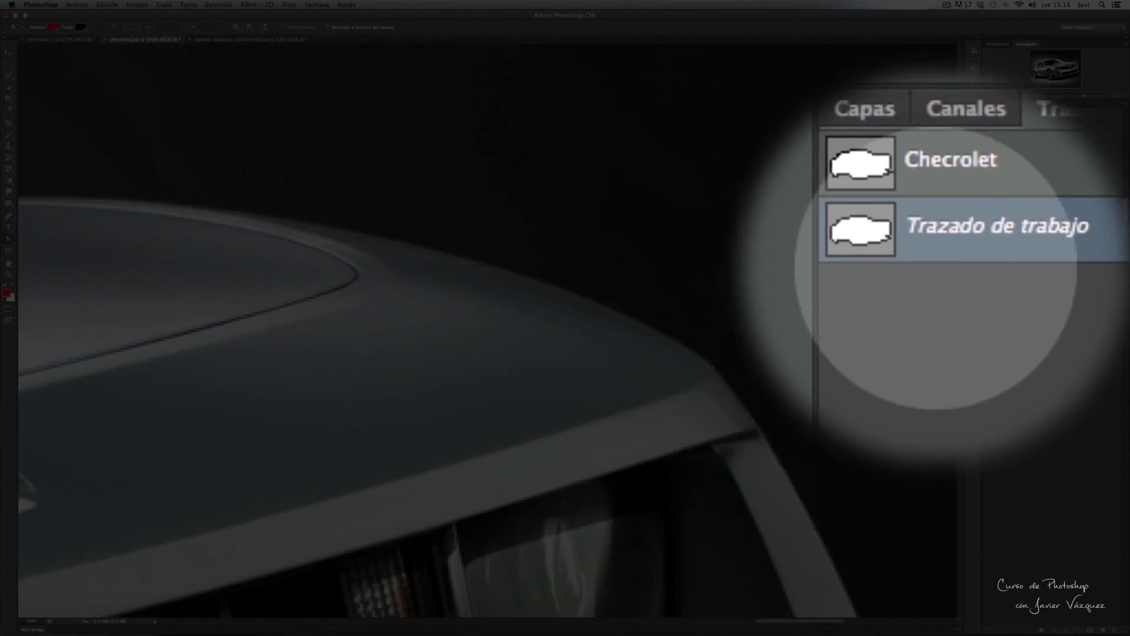
pyautogui.doubleClick(936, 261)
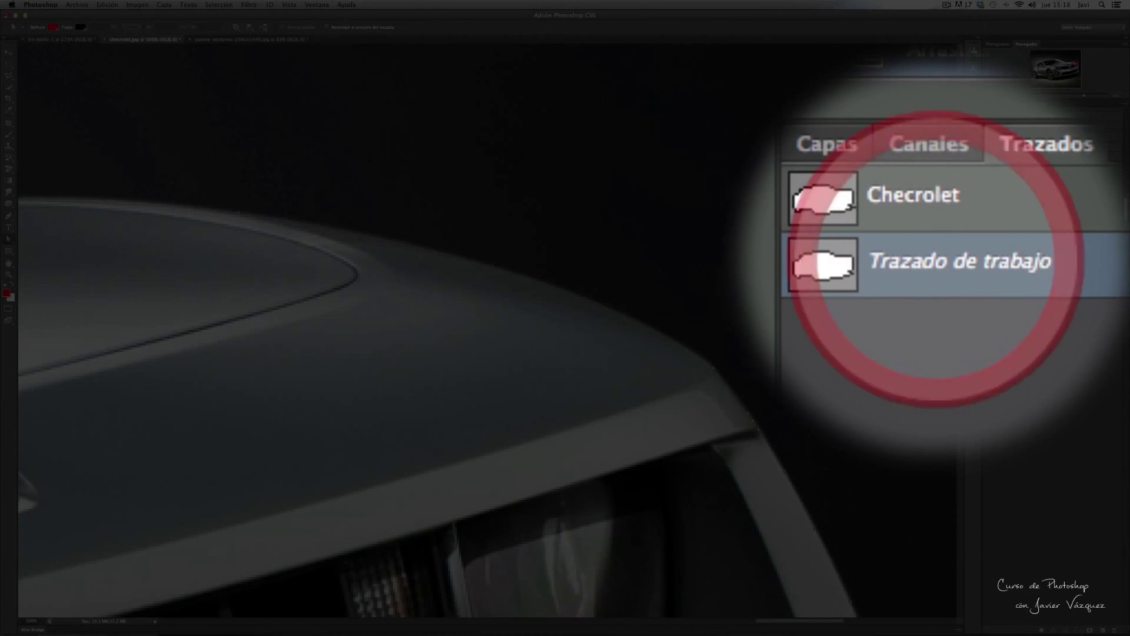
pyautogui.doubleClick(936, 261)
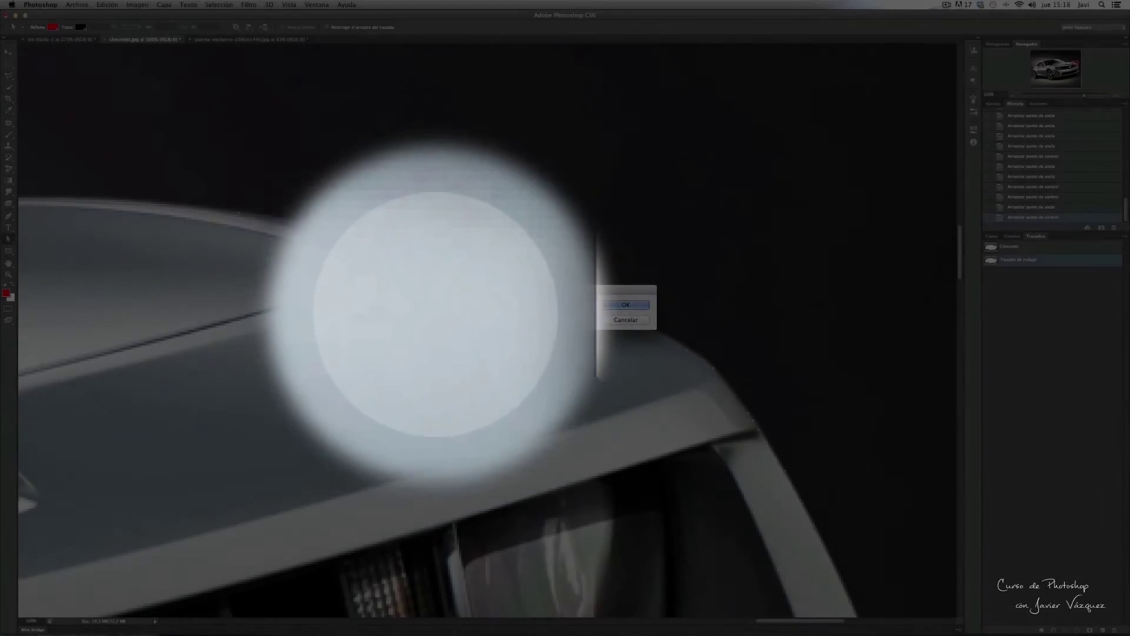
pyautogui.write('chevrolet1')
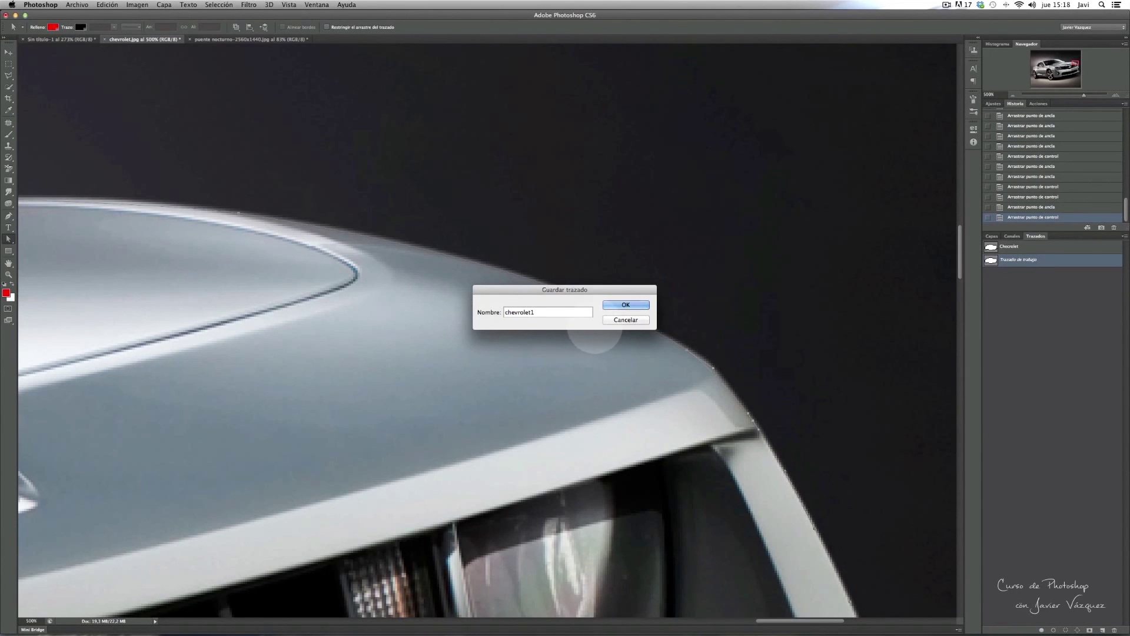
pyautogui.click(626, 305)
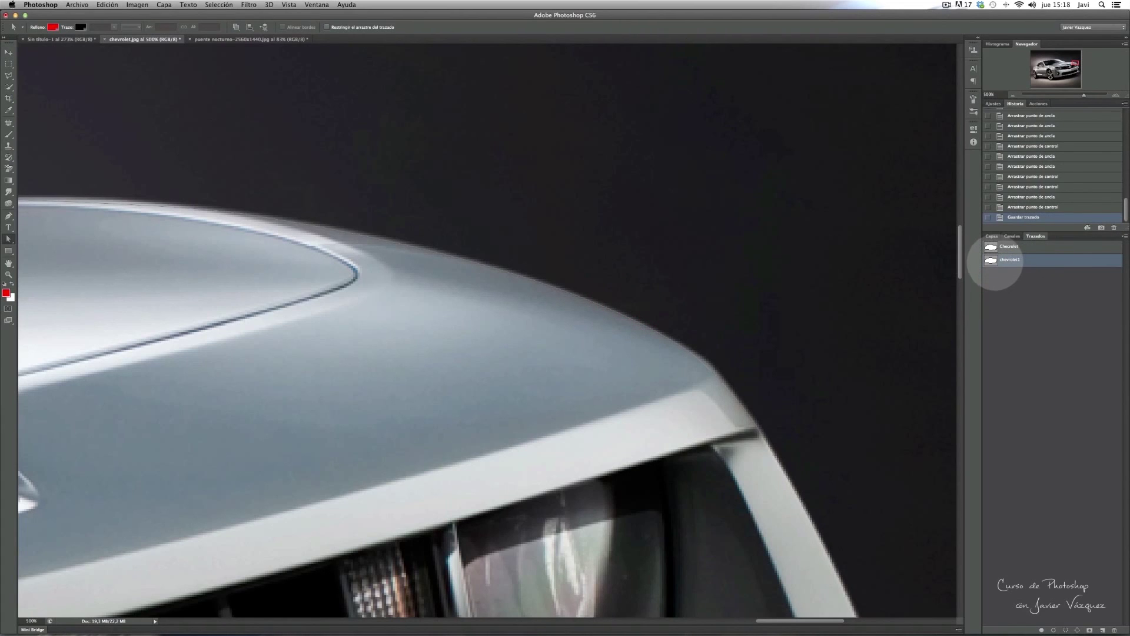
pyautogui.moveTo(992, 259); pyautogui.dragTo(1113, 628)
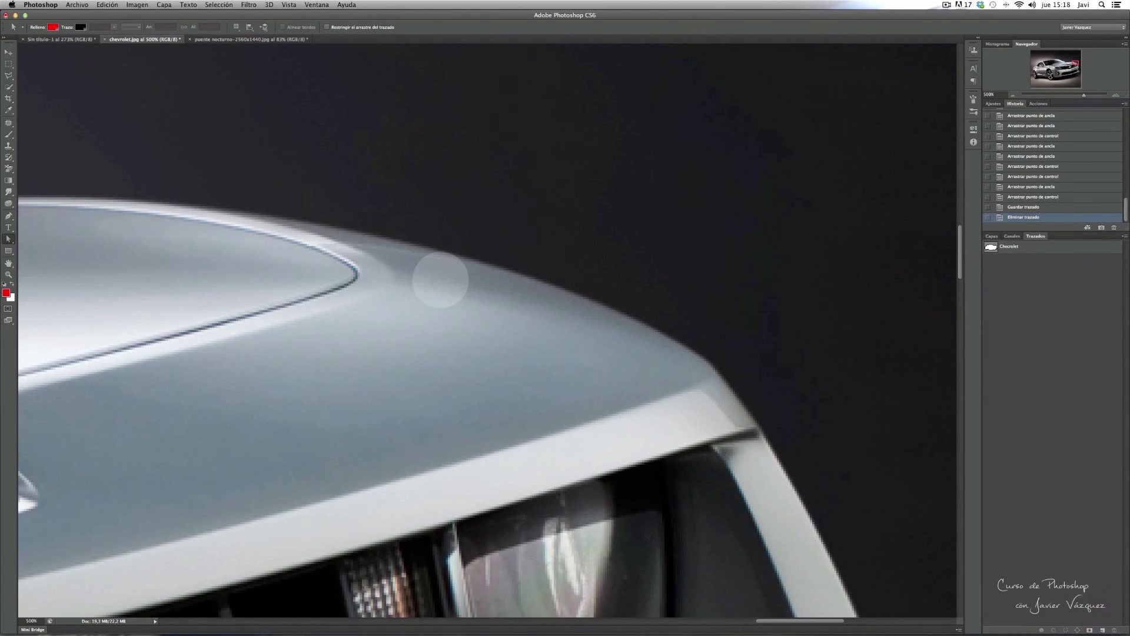
pyautogui.press('super+0')
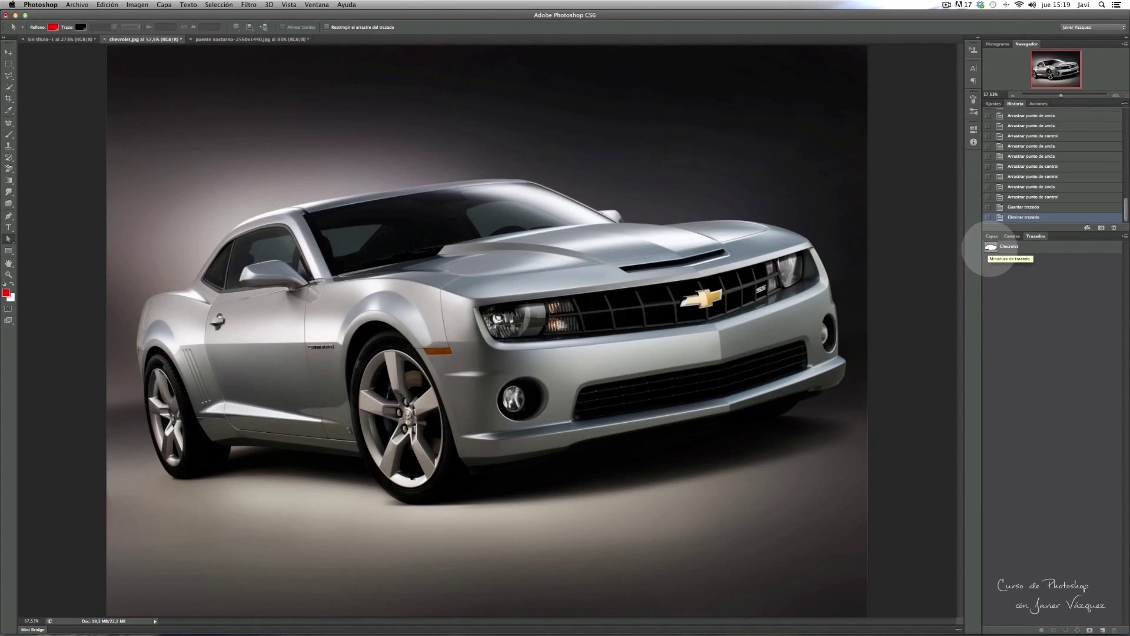
# Turn the Checrolet path into a selection with a 2-pixel feather radius
pyautogui.click(992, 248)
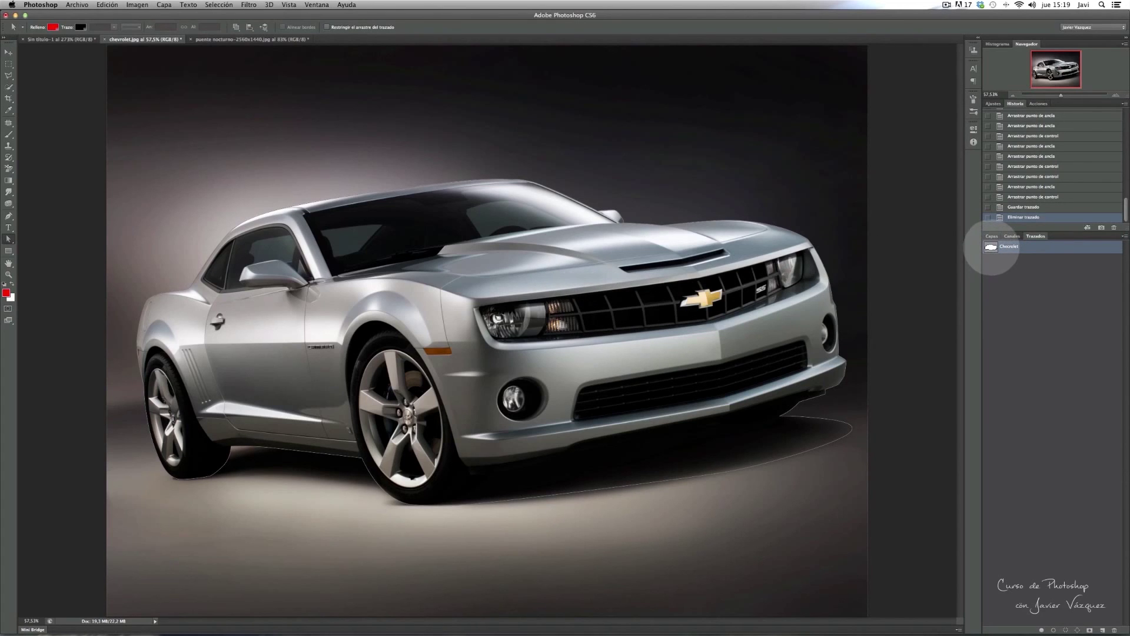
pyautogui.rightClick(992, 248)
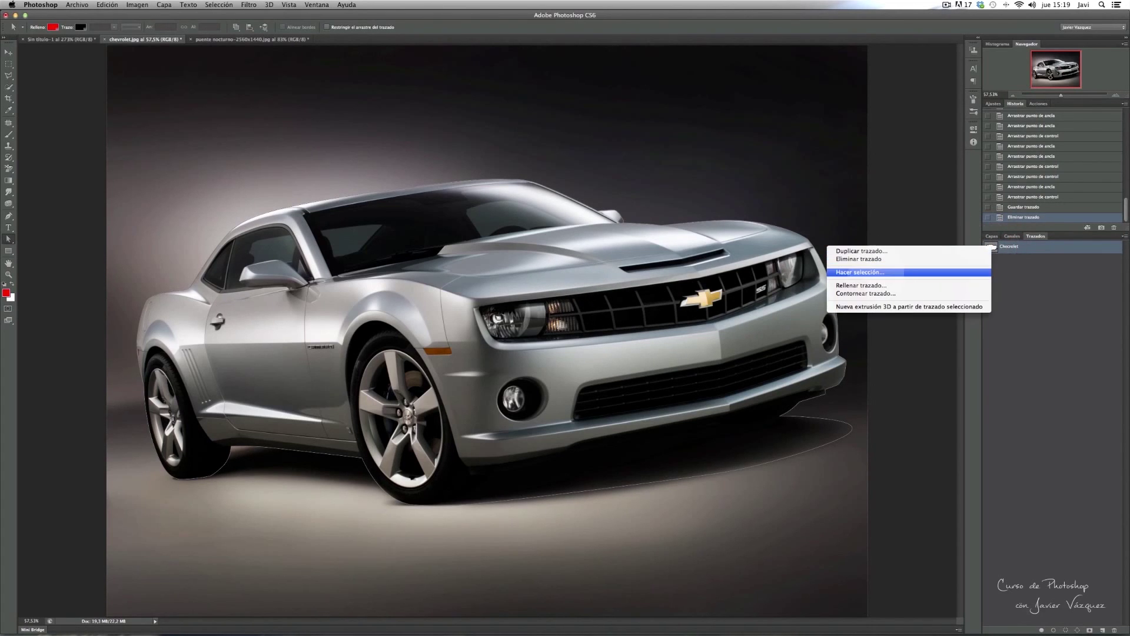
pyautogui.click(1041, 264)
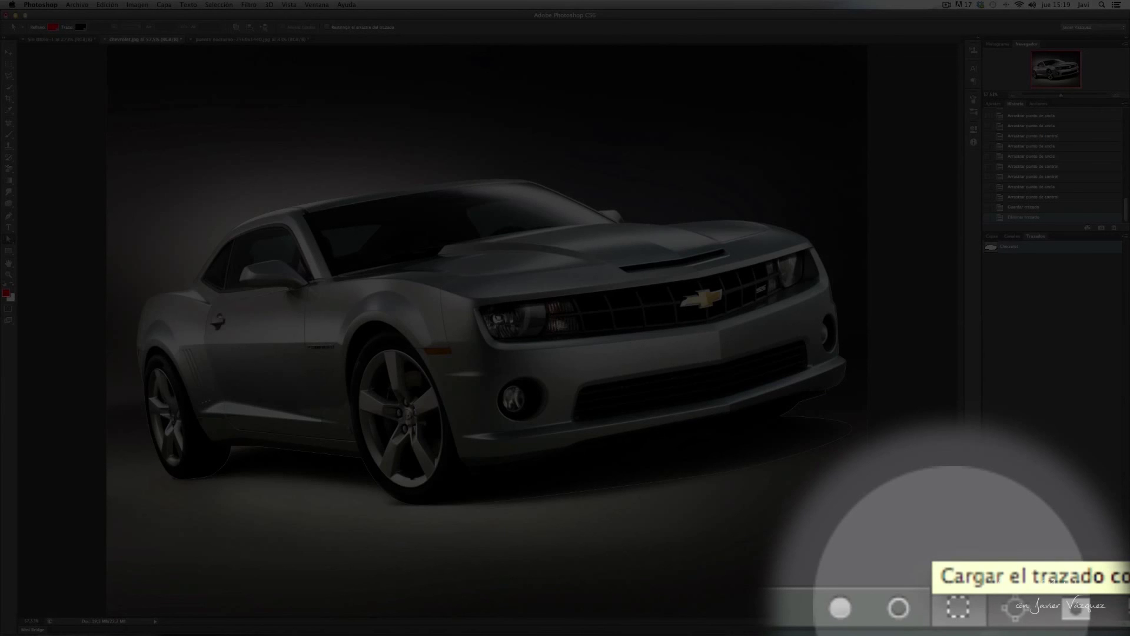
pyautogui.rightClick(554, 244)
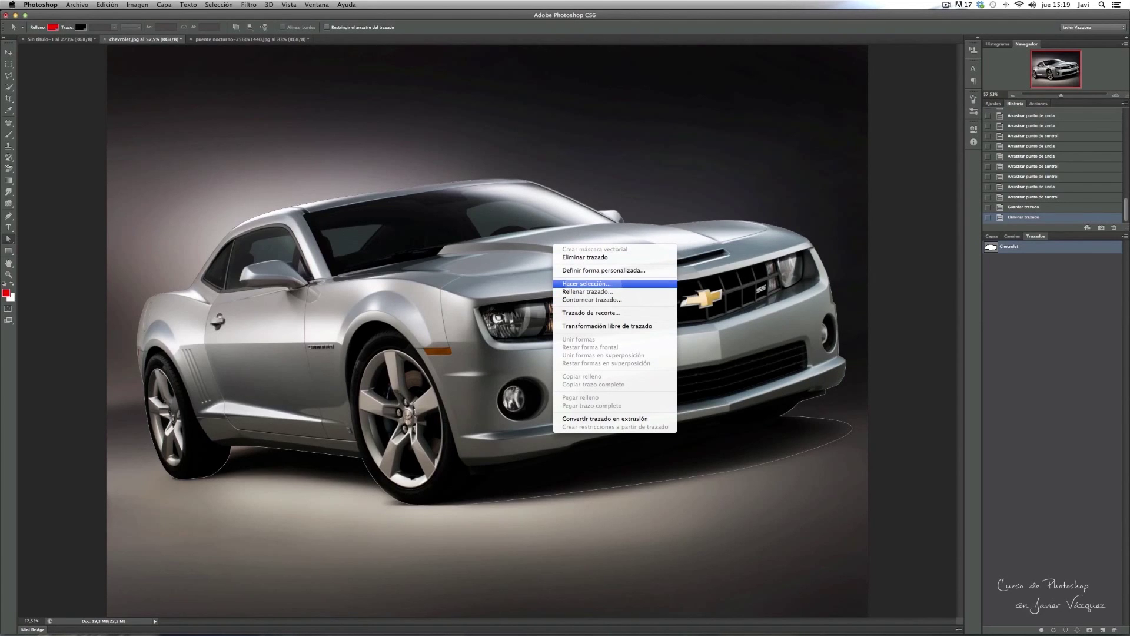
pyautogui.click(593, 284)
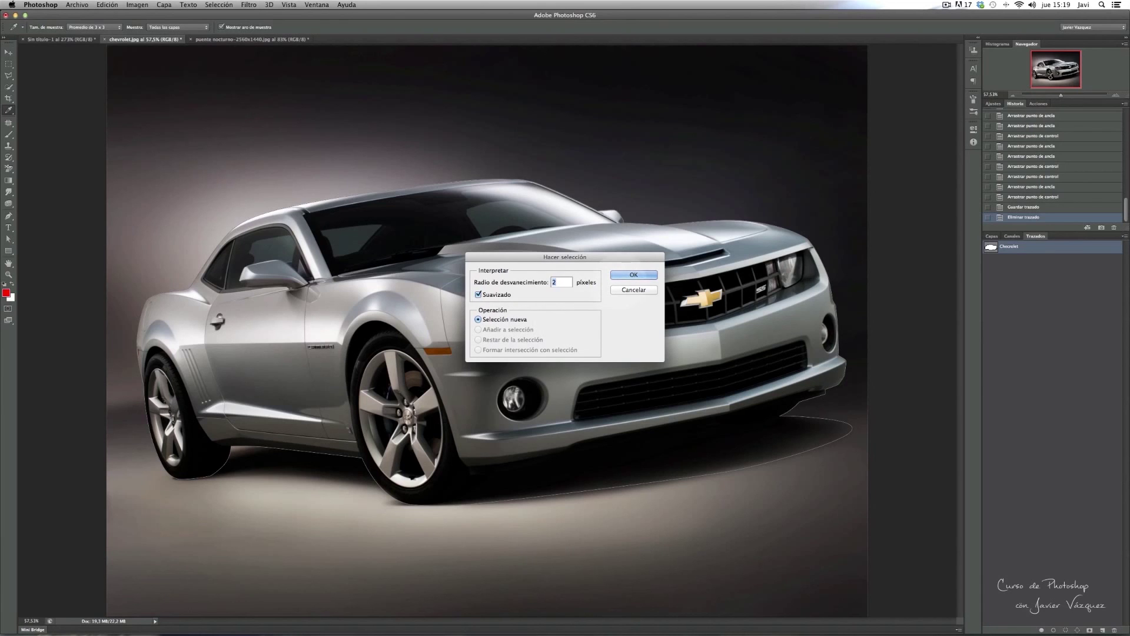
pyautogui.click(644, 275)
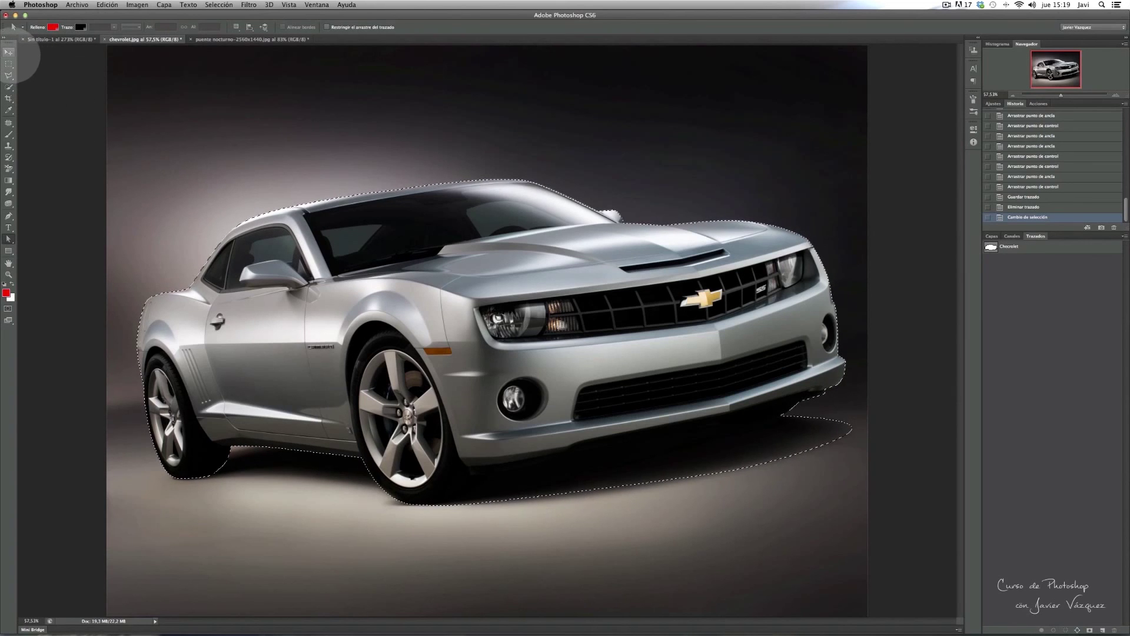
pyautogui.click(9, 52)
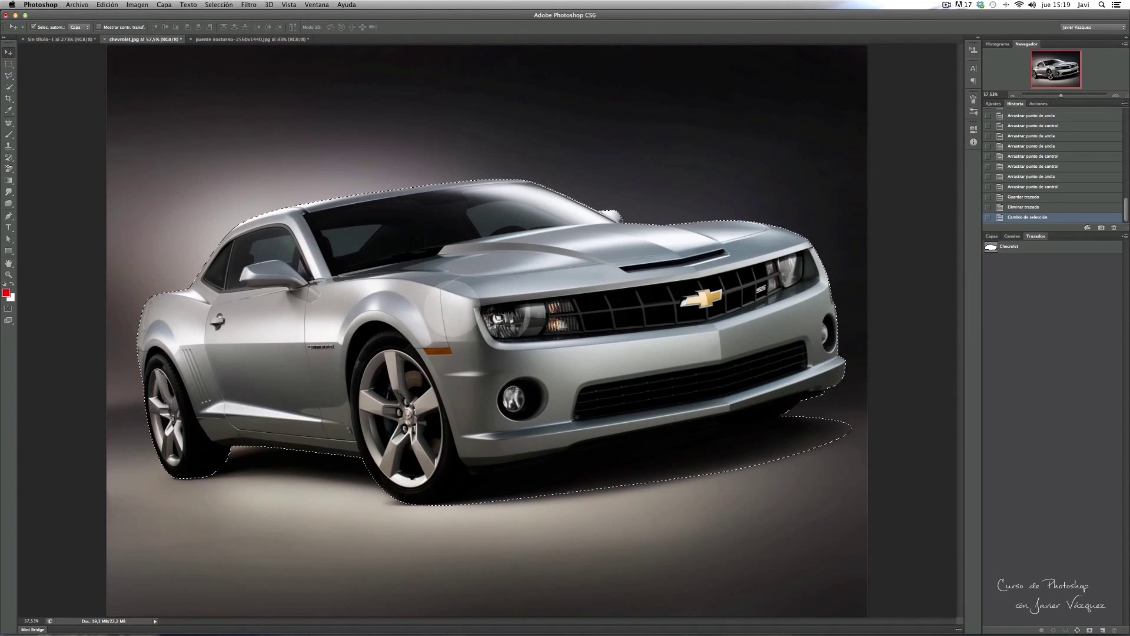
# Drop the cut-out Camaro into the bridge photo, then scale it down, centre it and rotate it about 5°
pyautogui.moveTo(452, 309)
pyautogui.mouseDown()
pyautogui.moveTo(275, 53)
pyautogui.moveTo(468, 384)
pyautogui.mouseUp()
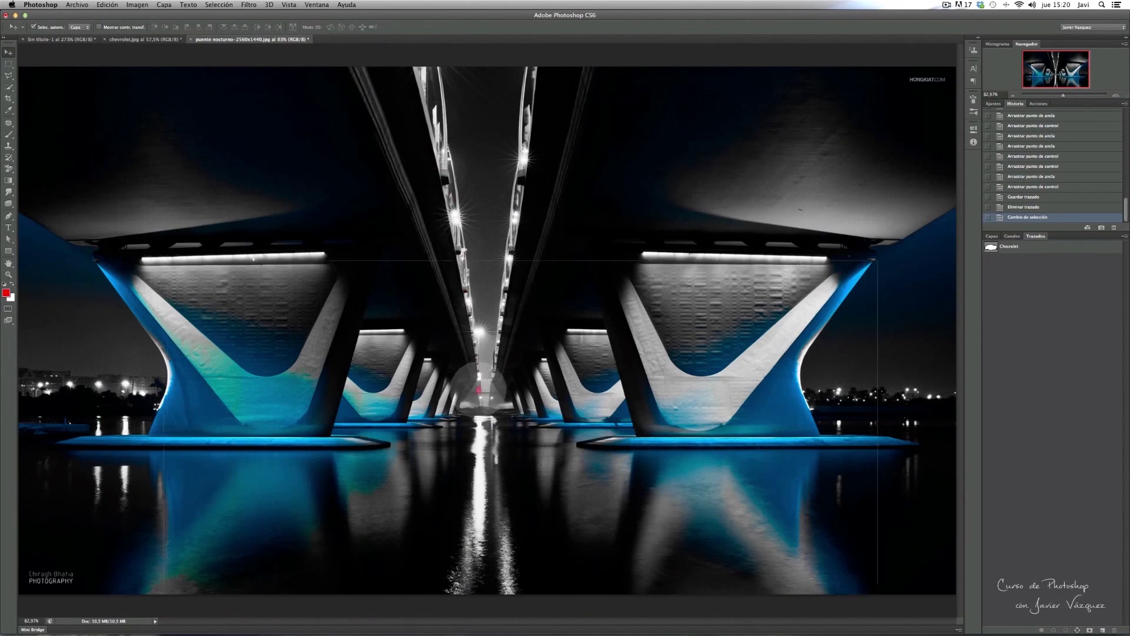
pyautogui.moveTo(468, 384); pyautogui.dragTo(468, 384)
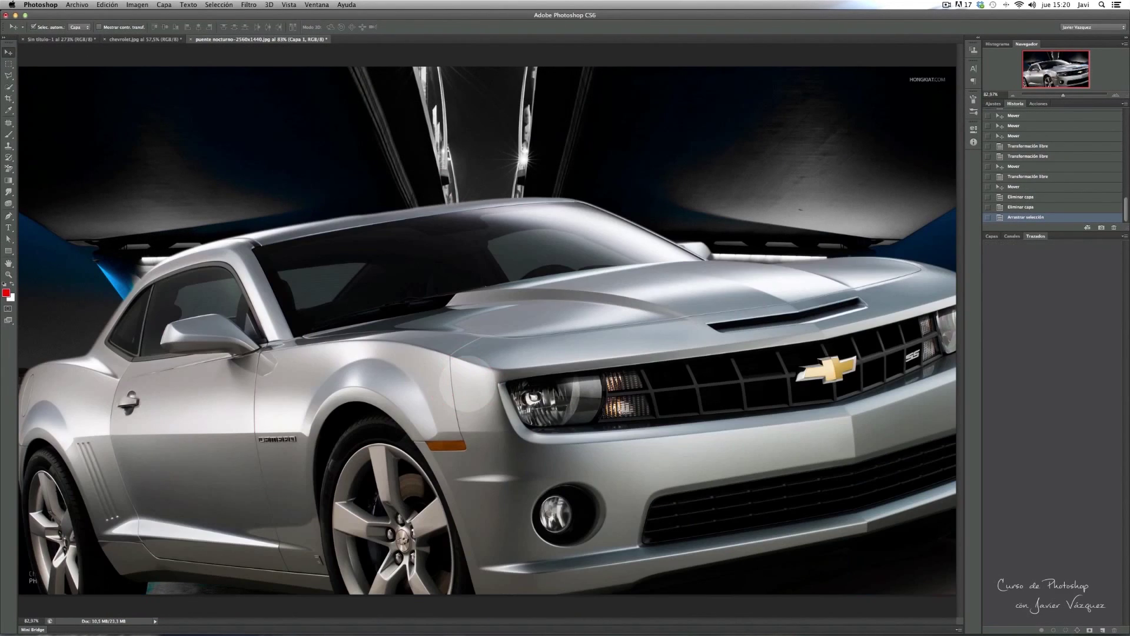
pyautogui.hotkey('ctrl', 't')
pyautogui.hotkey('ctrl', '-')
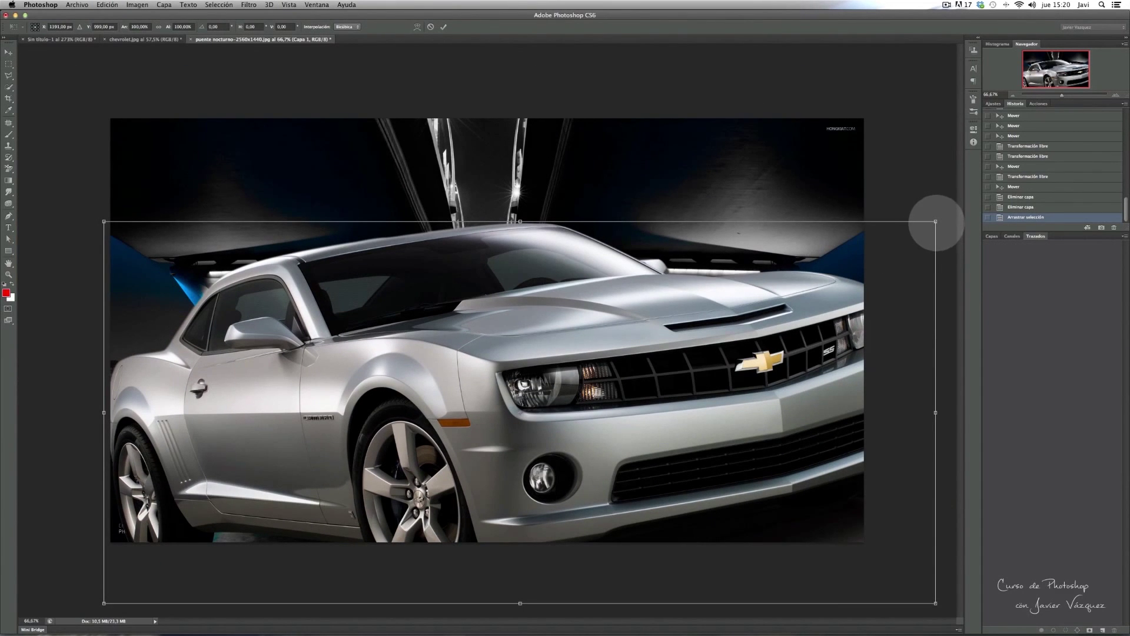
pyautogui.moveTo(935, 223); pyautogui.dragTo(607, 448)
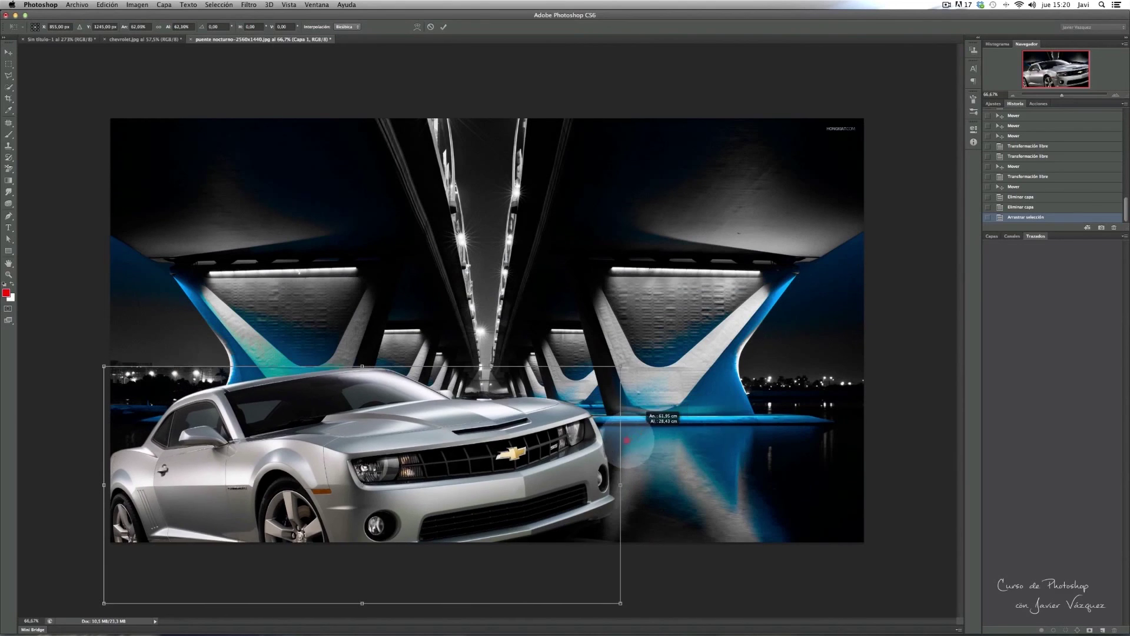
pyautogui.moveTo(607, 449); pyautogui.dragTo(624, 441)
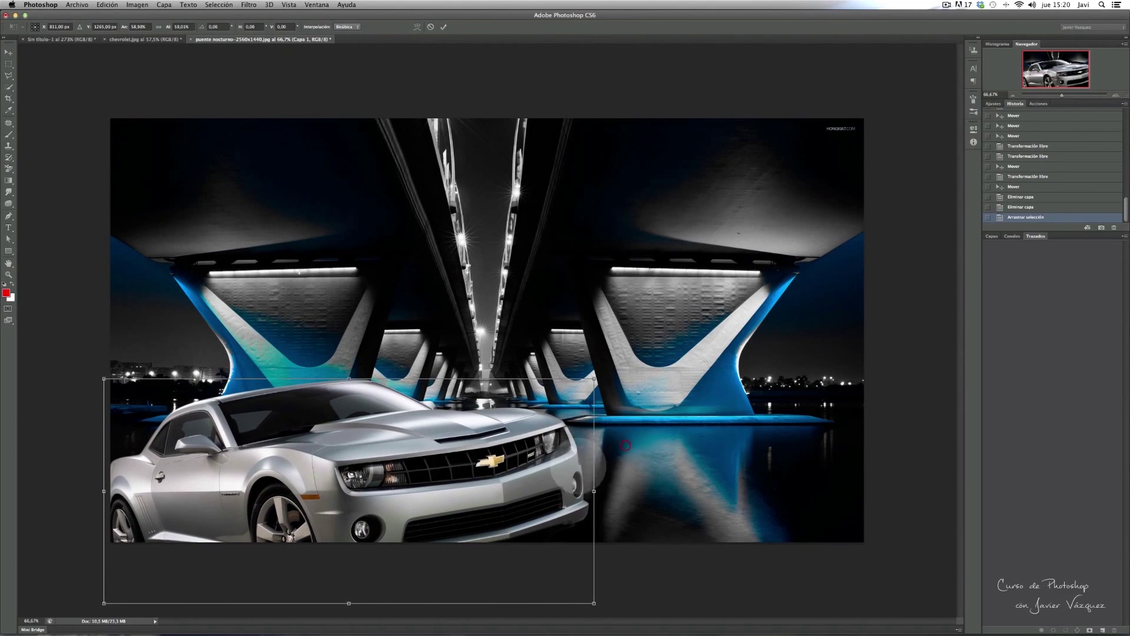
pyautogui.moveTo(426, 442); pyautogui.dragTo(543, 379)
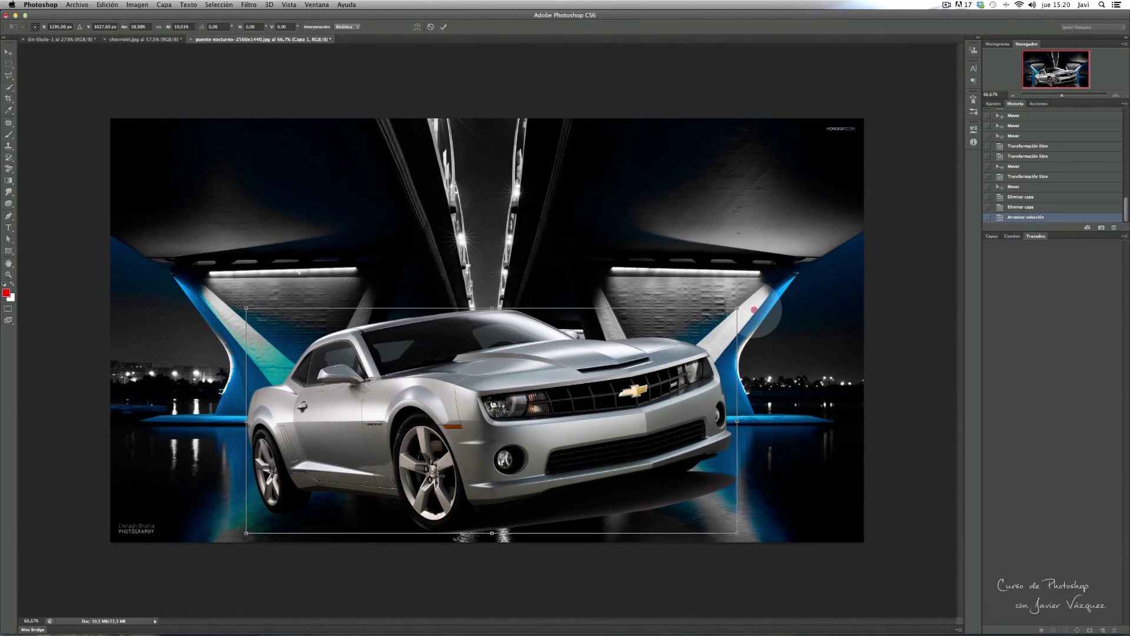
pyautogui.moveTo(754, 309); pyautogui.dragTo(759, 336)
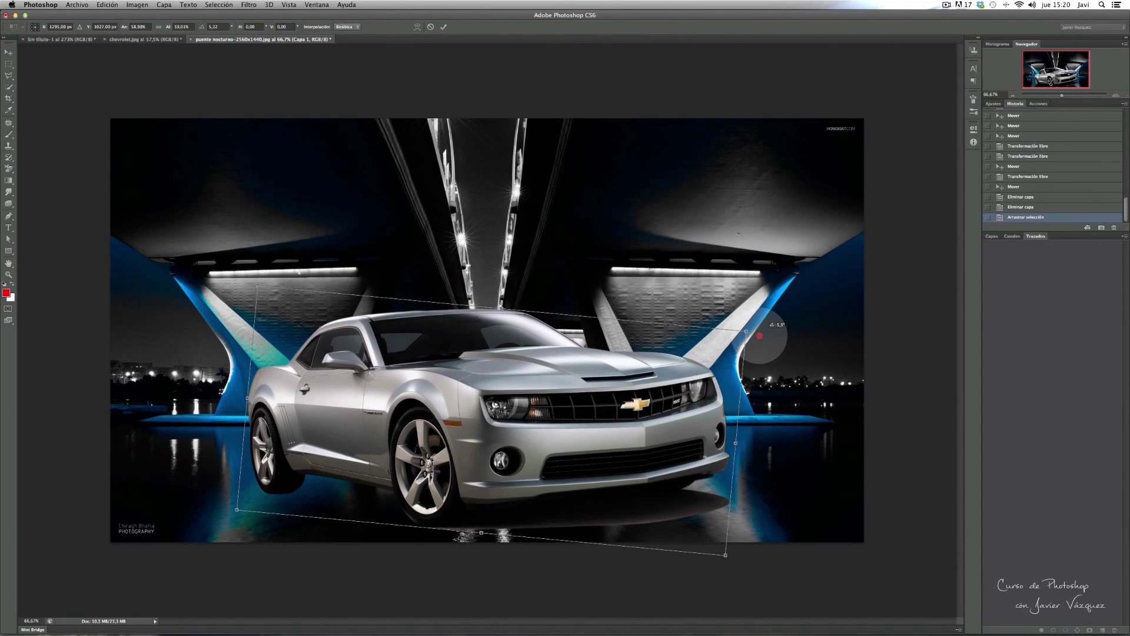
pyautogui.scroll(3, 763, 336)
pyautogui.press('Return')
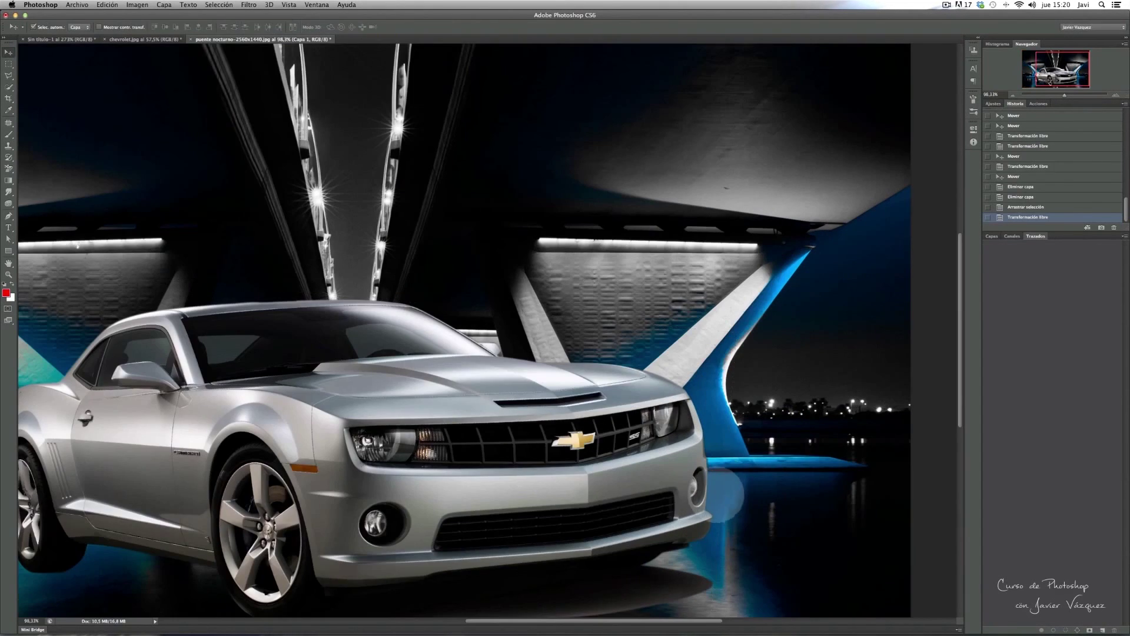
pyautogui.moveTo(562, 480); pyautogui.dragTo(725, 406)
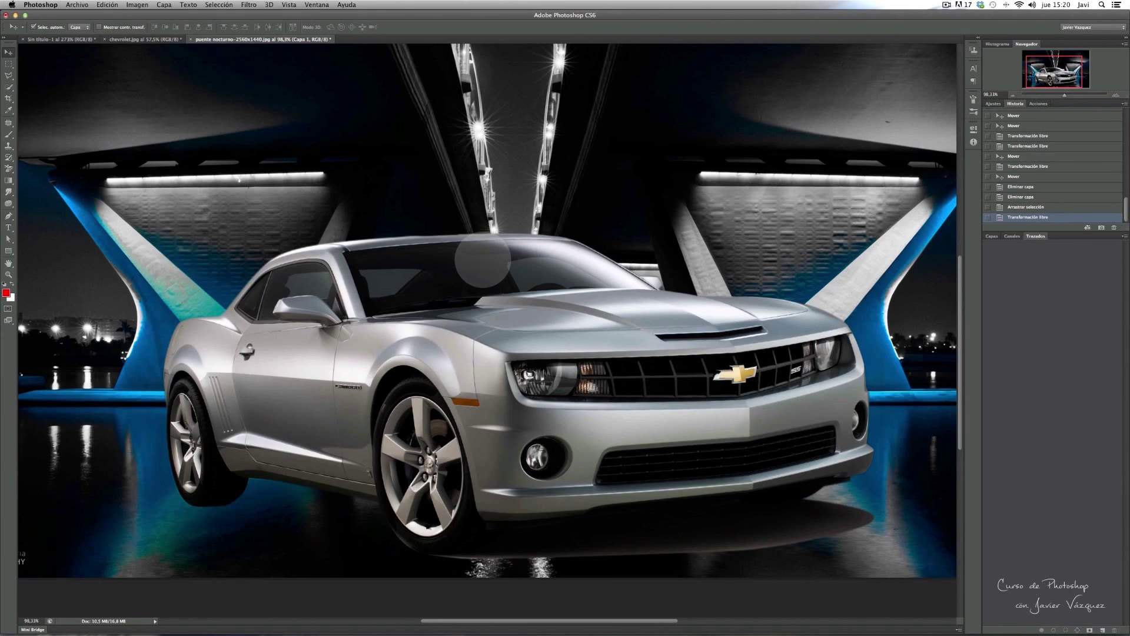
pyautogui.scroll(4, 482, 259)
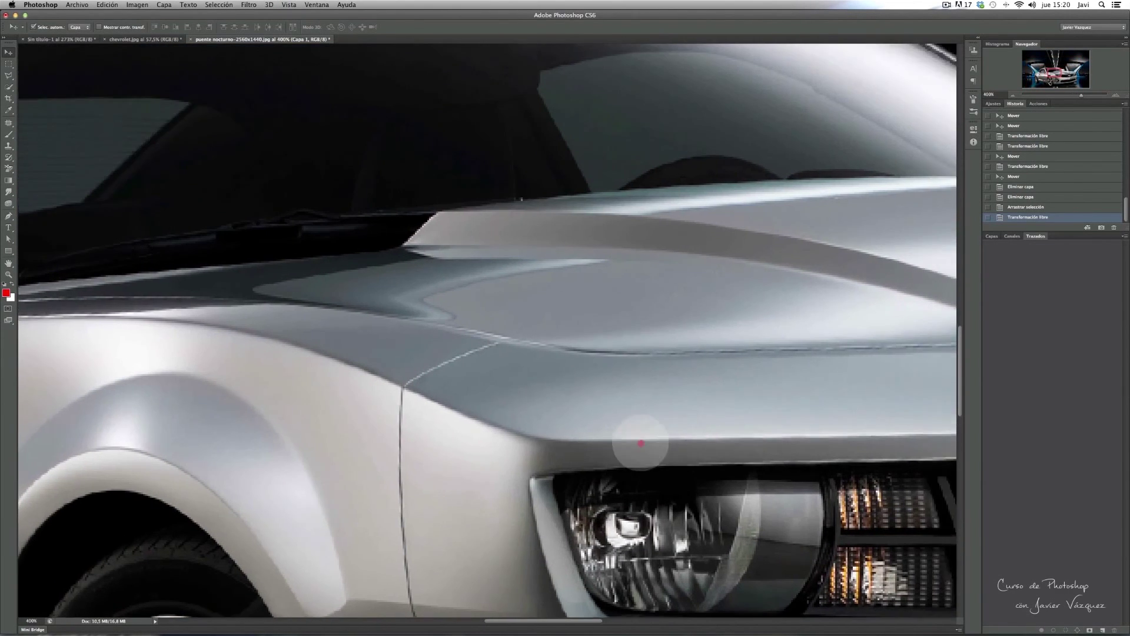
pyautogui.moveTo(644, 449); pyautogui.dragTo(203, 362)
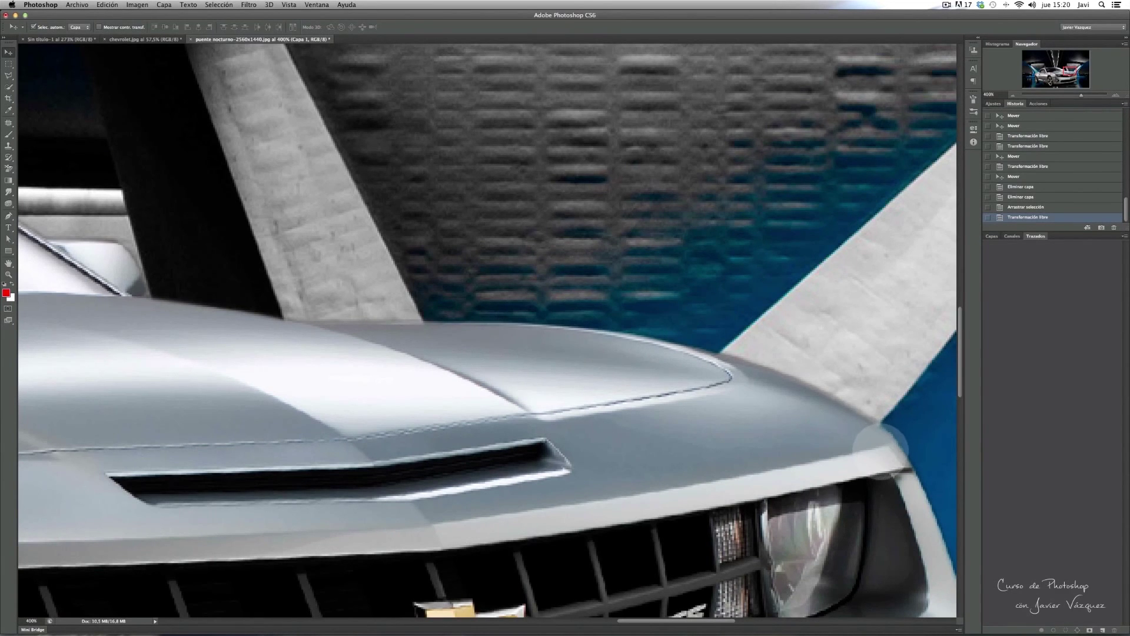
pyautogui.moveTo(878, 447); pyautogui.dragTo(714, 300)
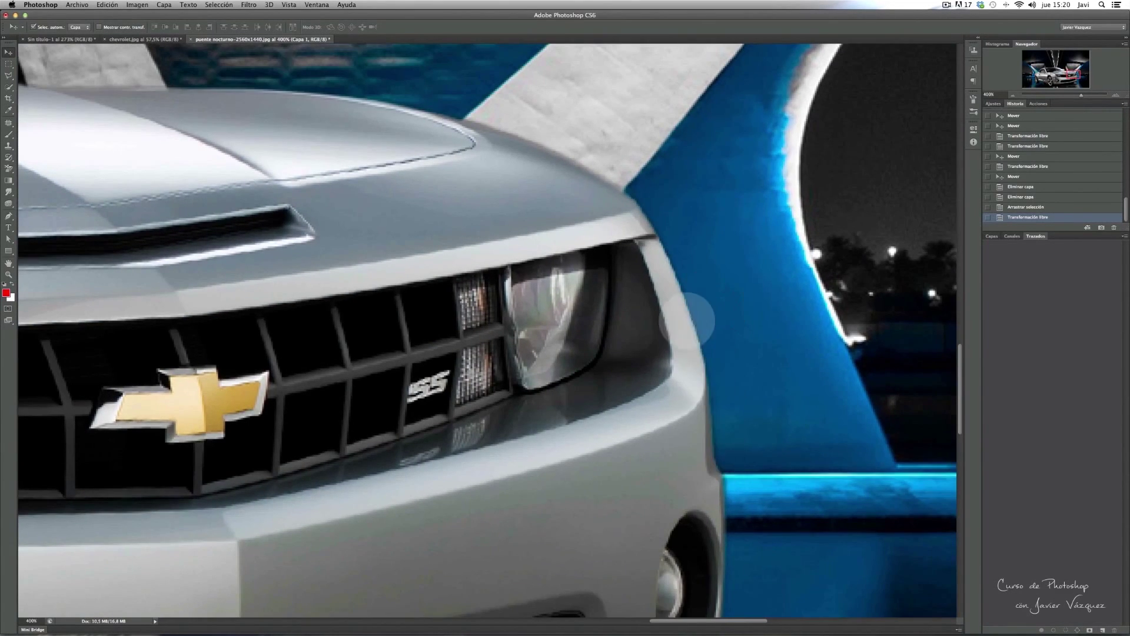
pyautogui.moveTo(669, 278)
pyautogui.mouseDown()
pyautogui.moveTo(605, 316)
pyautogui.moveTo(228, 214)
pyautogui.moveTo(277, 185)
pyautogui.moveTo(579, 309)
pyautogui.mouseUp()
pyautogui.moveTo(245, 222)
pyautogui.mouseDown()
pyautogui.moveTo(580, 303)
pyautogui.moveTo(560, 323)
pyautogui.mouseUp()
pyautogui.moveTo(384, 281); pyautogui.dragTo(535, 315)
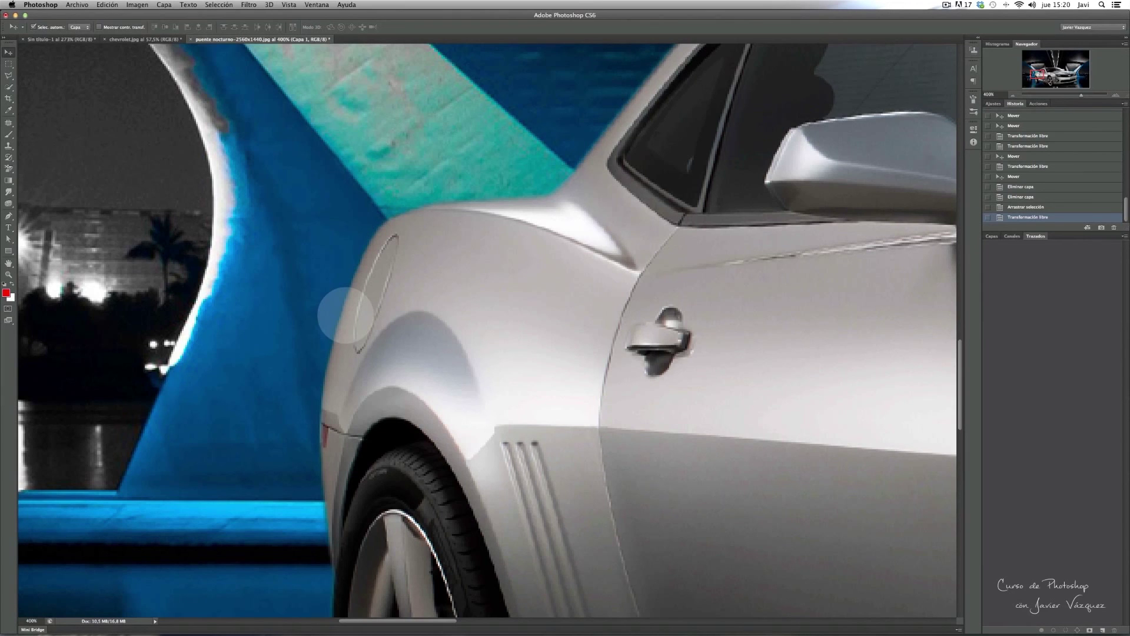
pyautogui.hotkey('ctrl', '0')
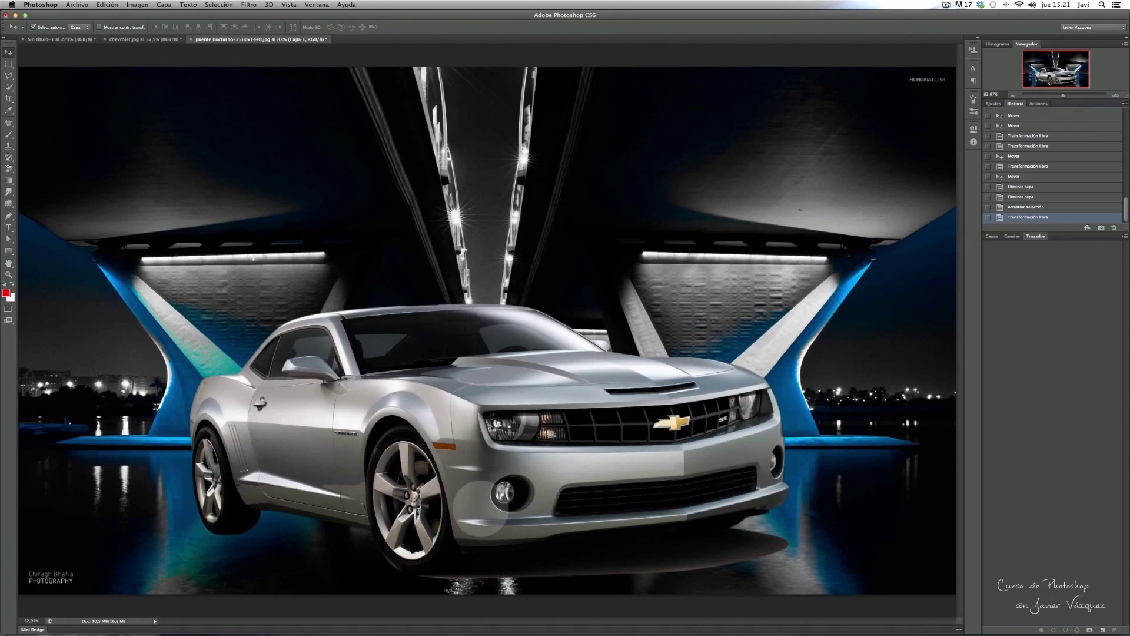
# Add a layer mask to Capa 1 and paint it near the front shadow at 50% opacity
pyautogui.click(992, 236)
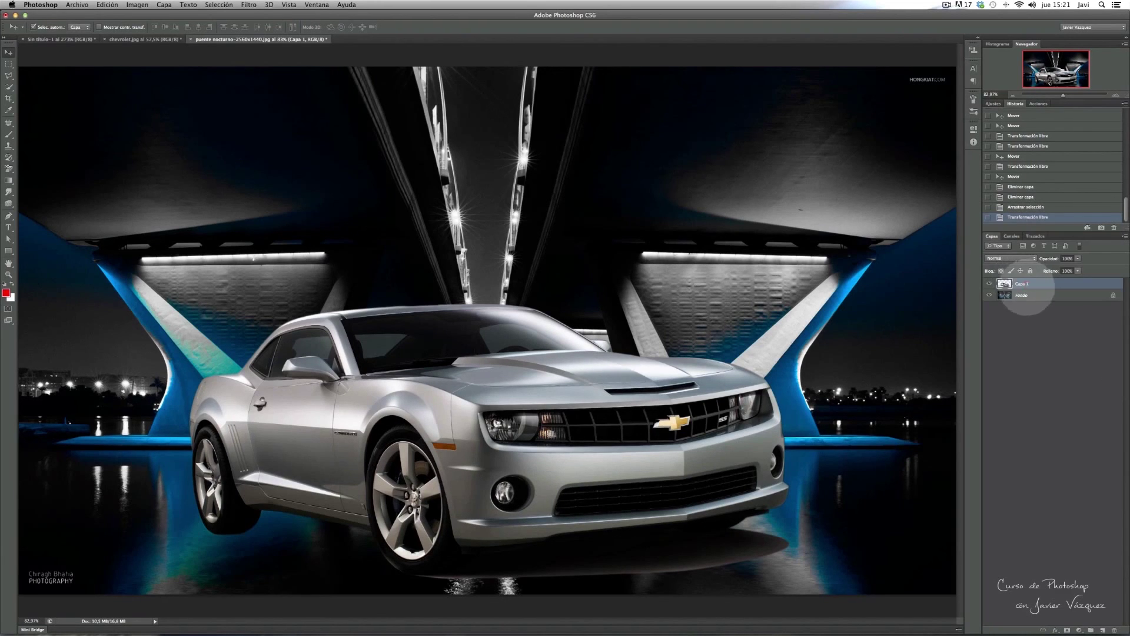
pyautogui.click(1068, 630)
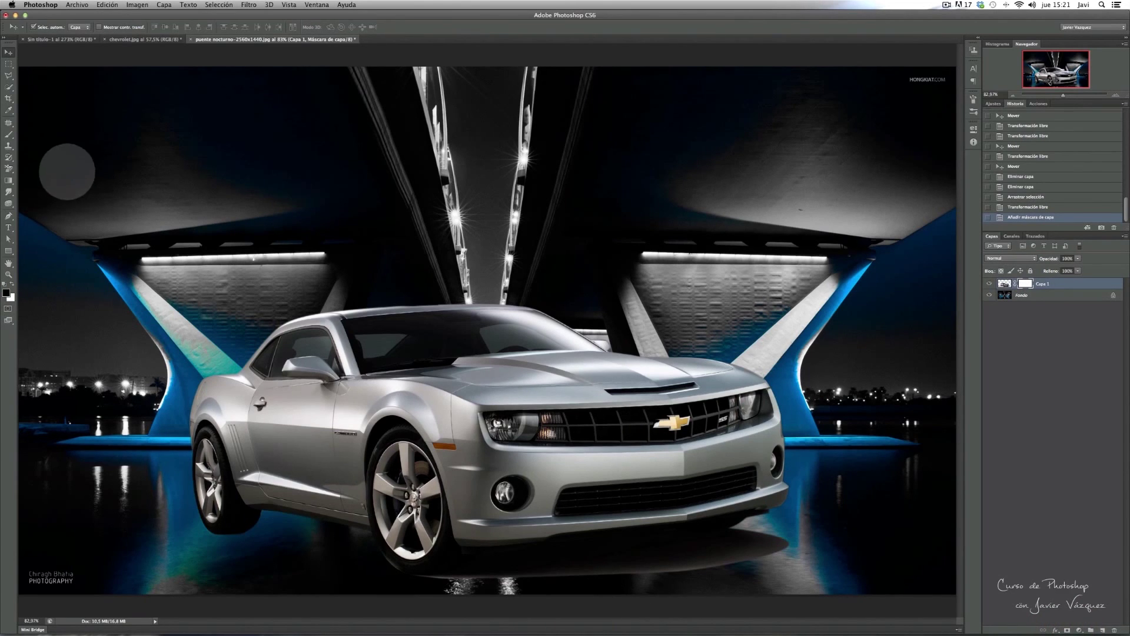
pyautogui.click(8, 134)
pyautogui.moveTo(740, 568)
pyautogui.mouseDown()
pyautogui.moveTo(757, 548)
pyautogui.moveTo(802, 535)
pyautogui.moveTo(774, 555)
pyautogui.mouseUp()
pyautogui.click(774, 554)
pyautogui.click(776, 554)
pyautogui.click(776, 554)
pyautogui.press('5')
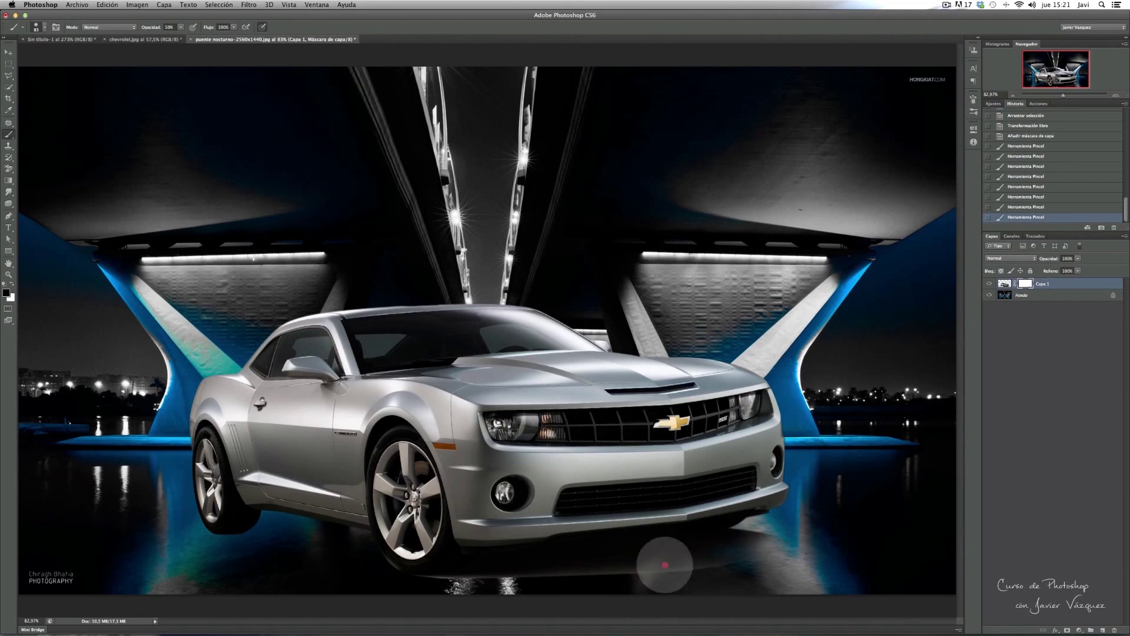
pyautogui.moveTo(727, 567); pyautogui.dragTo(806, 548)
pyautogui.moveTo(806, 548); pyautogui.dragTo(748, 545)
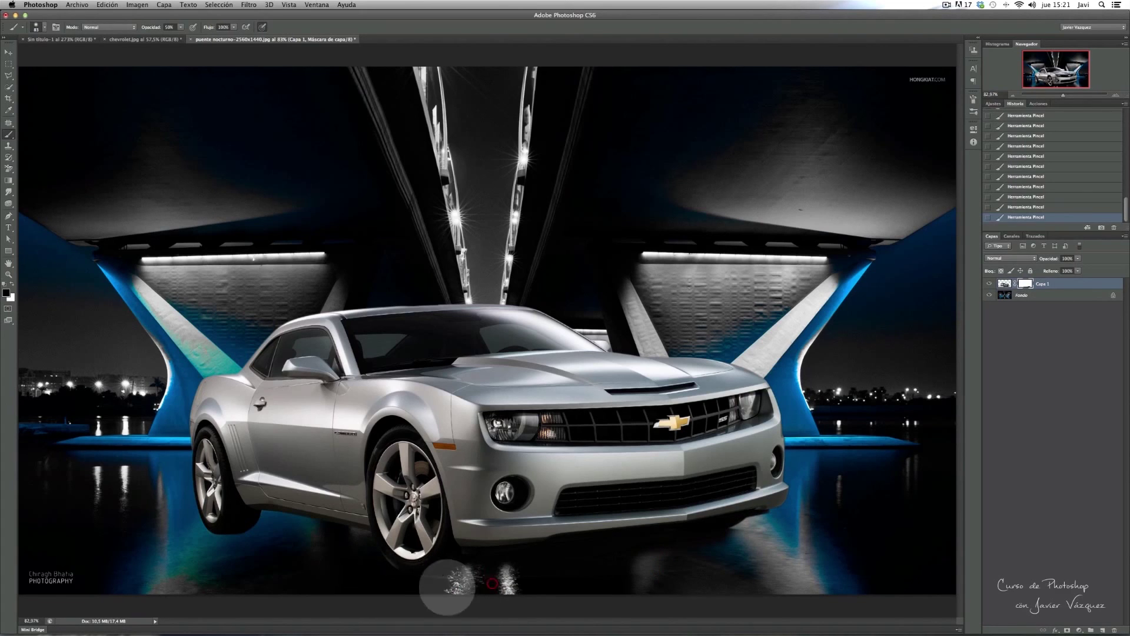
pyautogui.moveTo(221, 528); pyautogui.dragTo(244, 539)
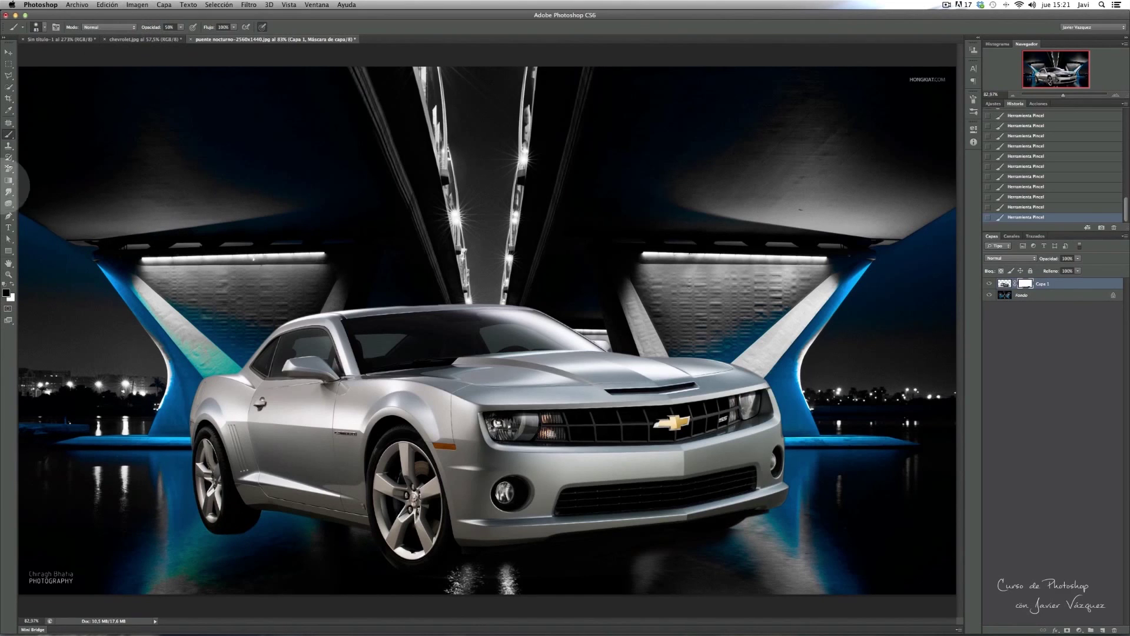
# With black at 30% flow, softly paint the mask around the rear wheel shadow
pyautogui.click(6, 293)
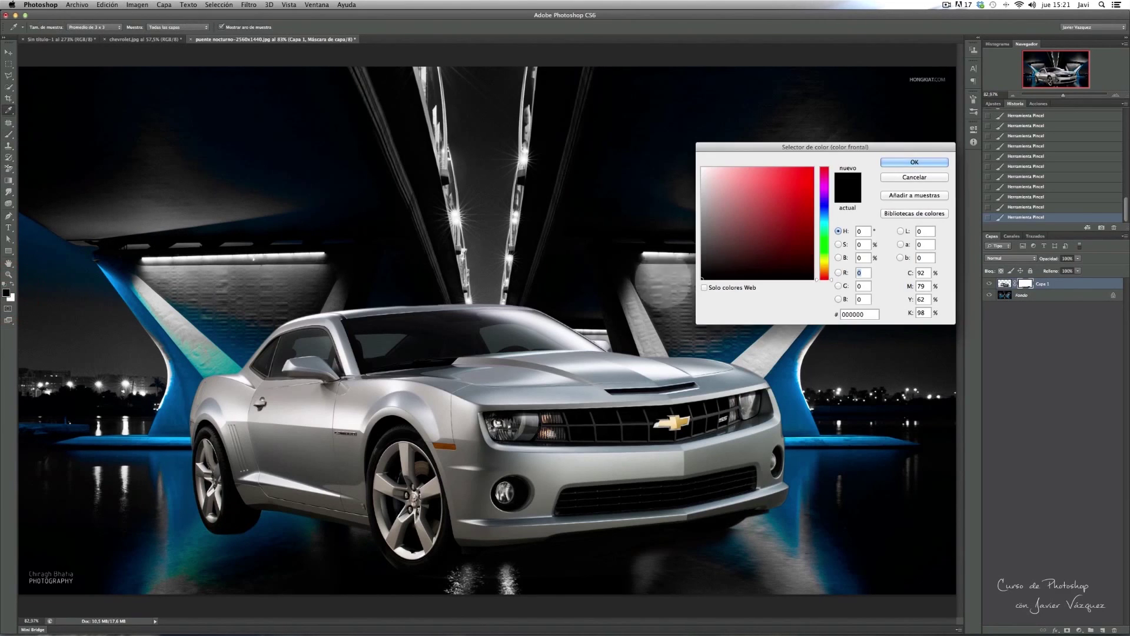
pyautogui.click(896, 161)
pyautogui.click(1005, 284)
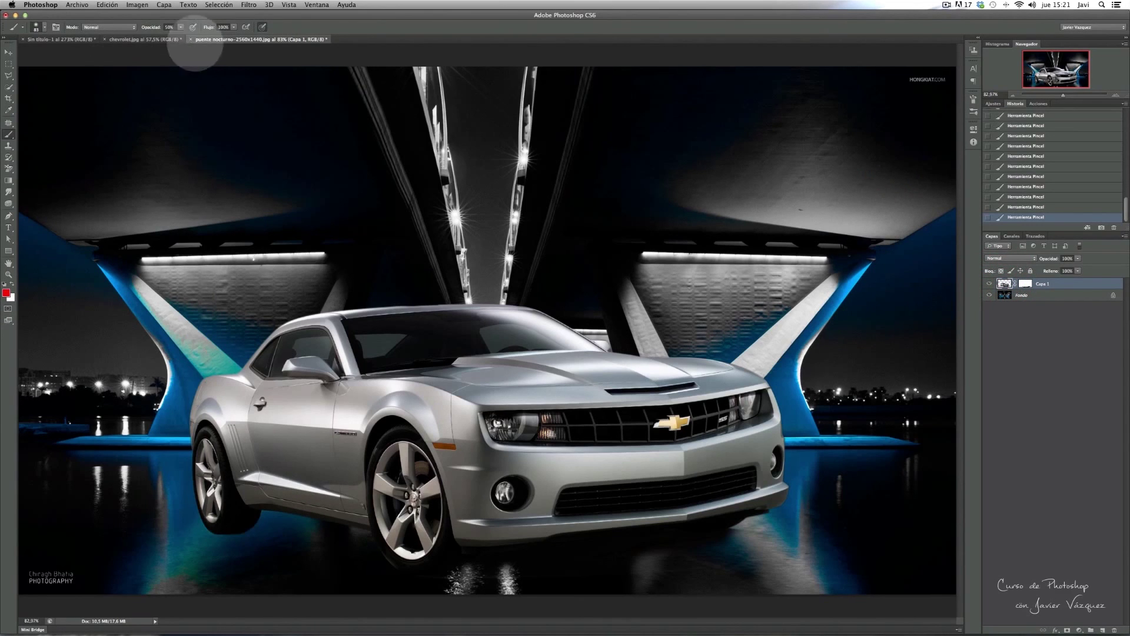
pyautogui.write('30')
pyautogui.press('Return')
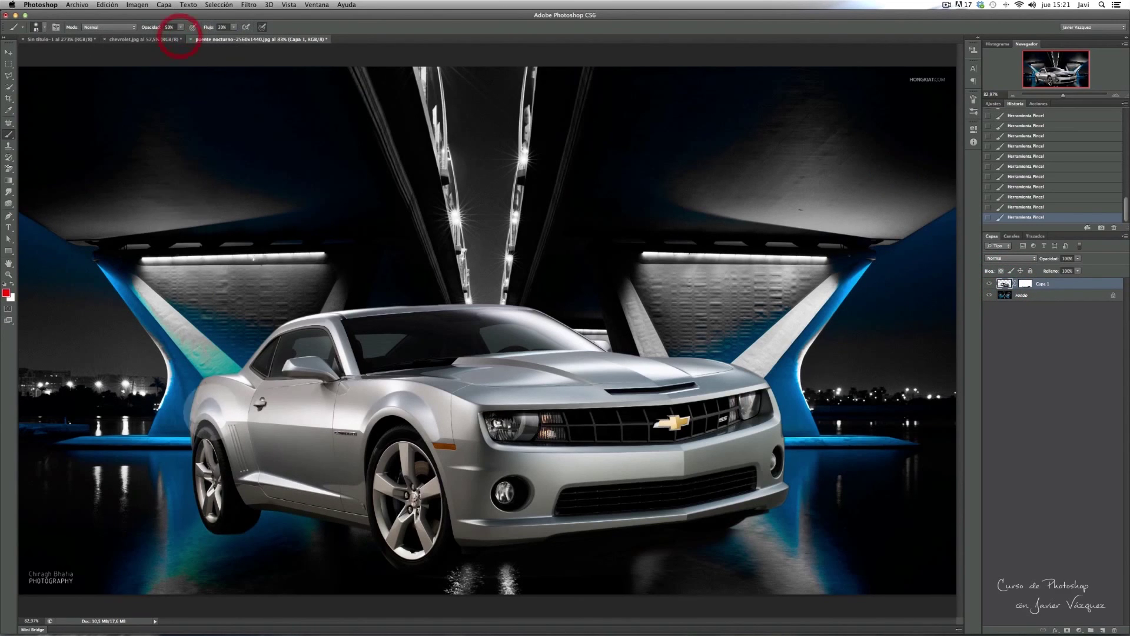
pyautogui.moveTo(219, 539); pyautogui.dragTo(215, 533)
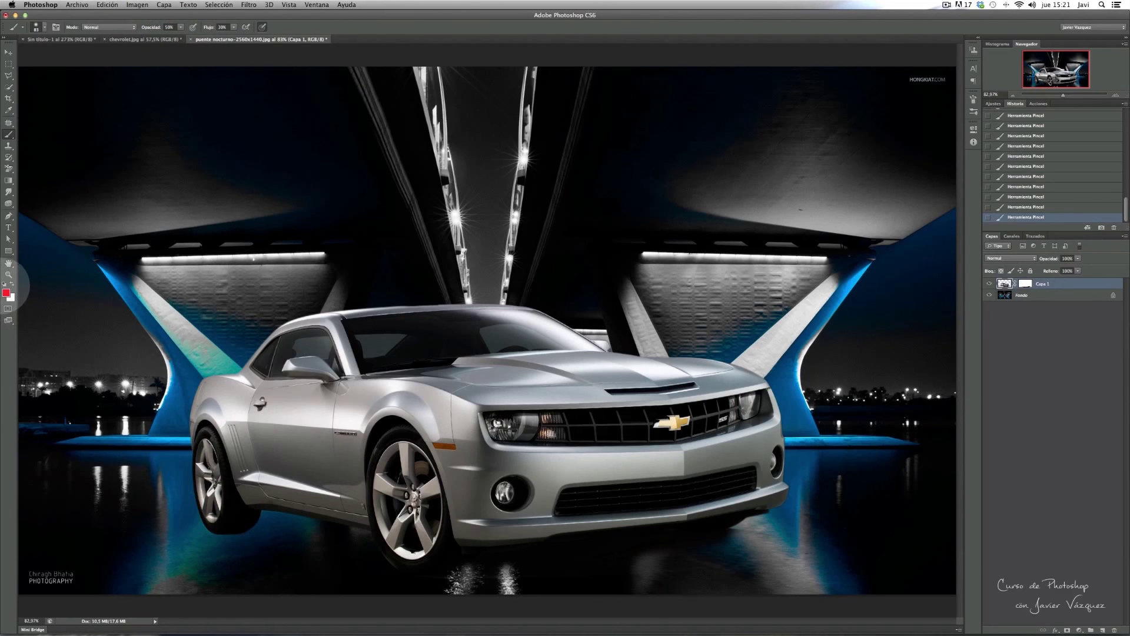
pyautogui.click(4, 283)
pyautogui.click(215, 533)
pyautogui.moveTo(214, 534)
pyautogui.mouseDown()
pyautogui.moveTo(203, 536)
pyautogui.moveTo(213, 505)
pyautogui.mouseUp()
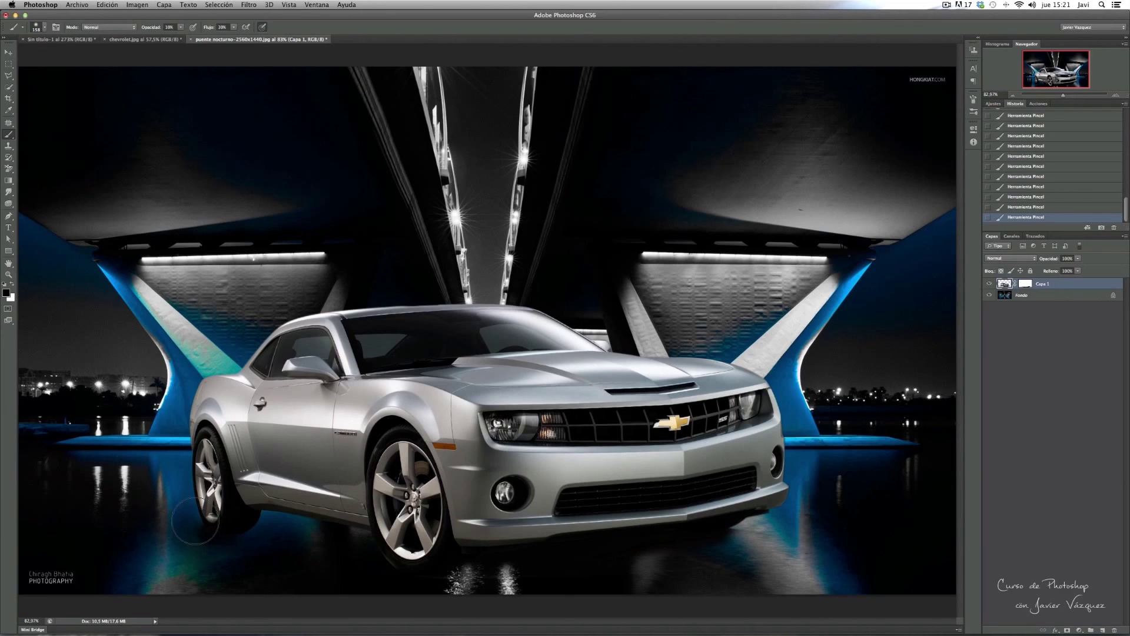
pyautogui.moveTo(542, 537); pyautogui.dragTo(553, 489)
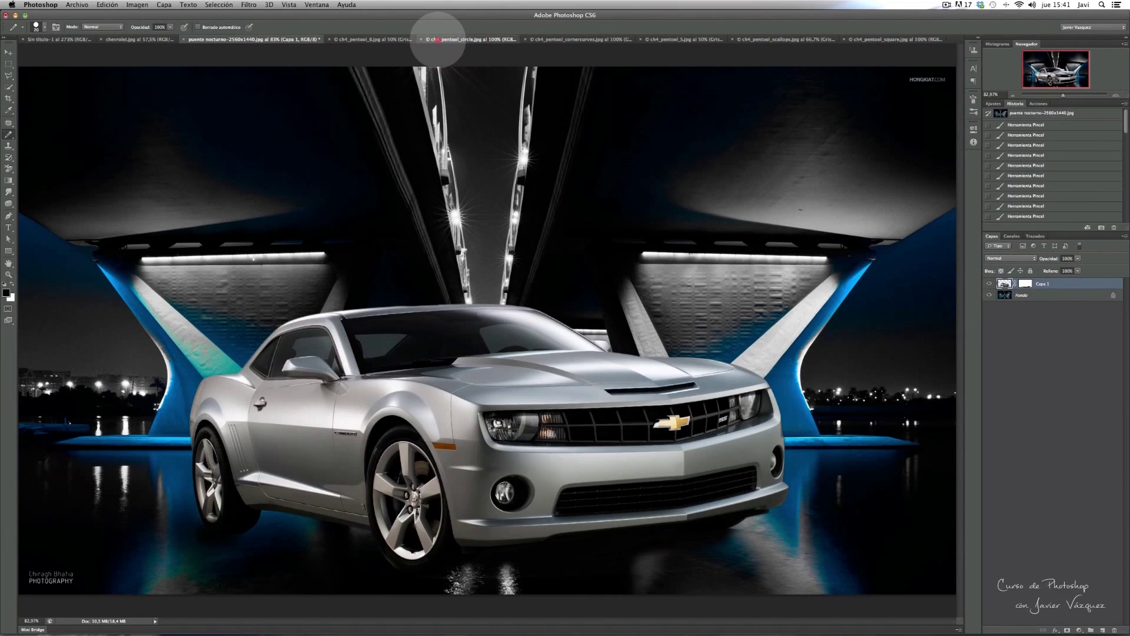
# Draw a closed four-anchor circular path on the circle template, then show the corner-curves template
pyautogui.click(438, 39)
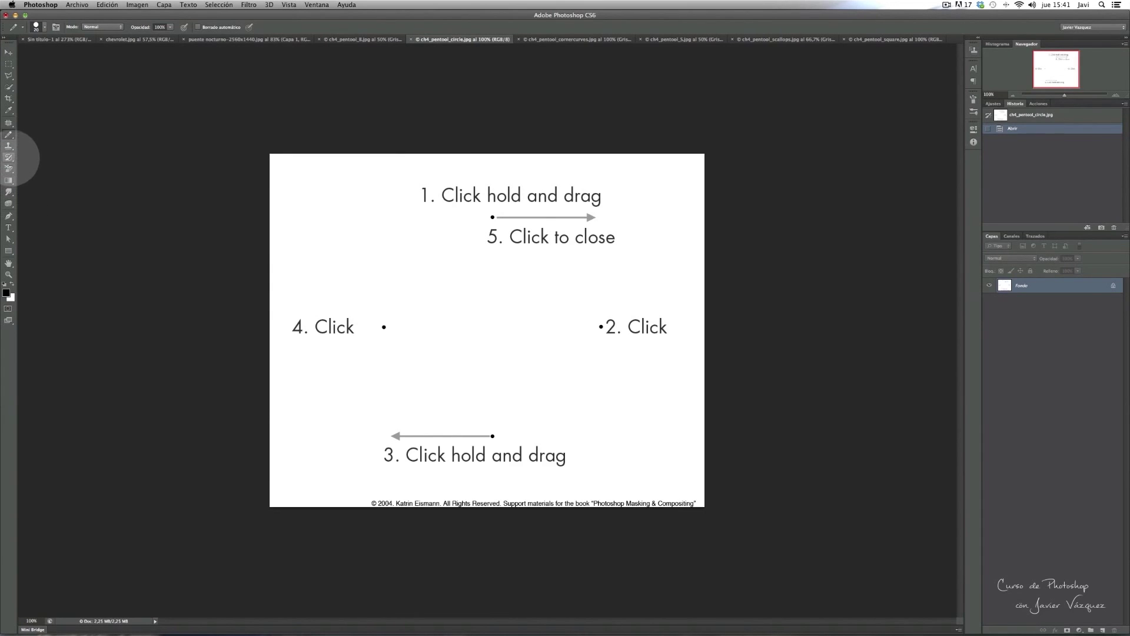
pyautogui.click(8, 217)
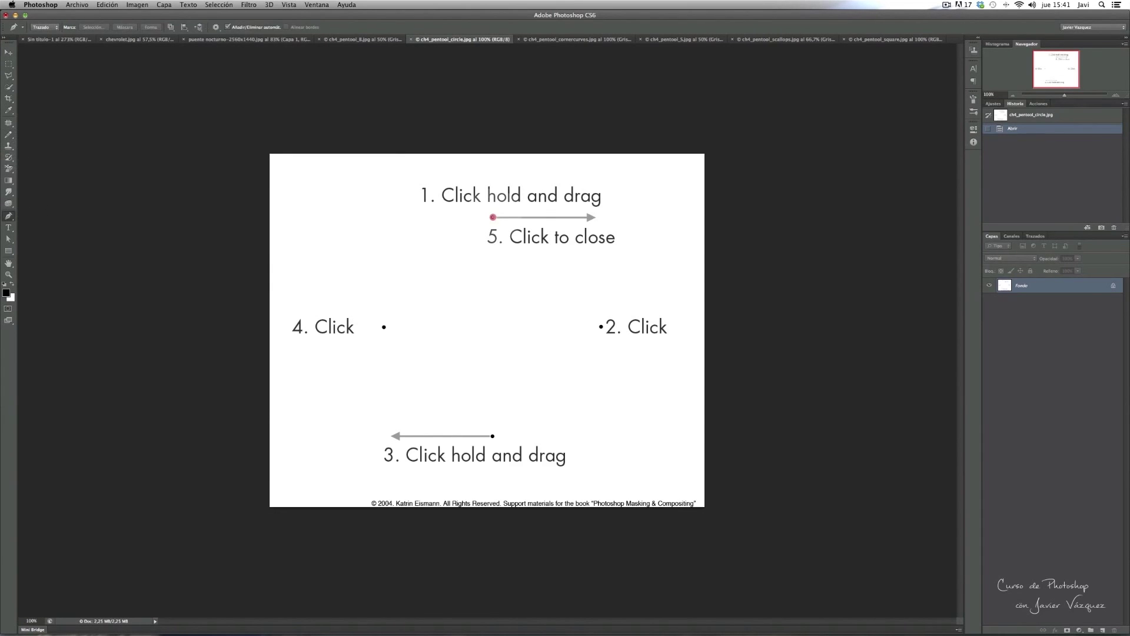
pyautogui.moveTo(508, 217); pyautogui.dragTo(580, 220)
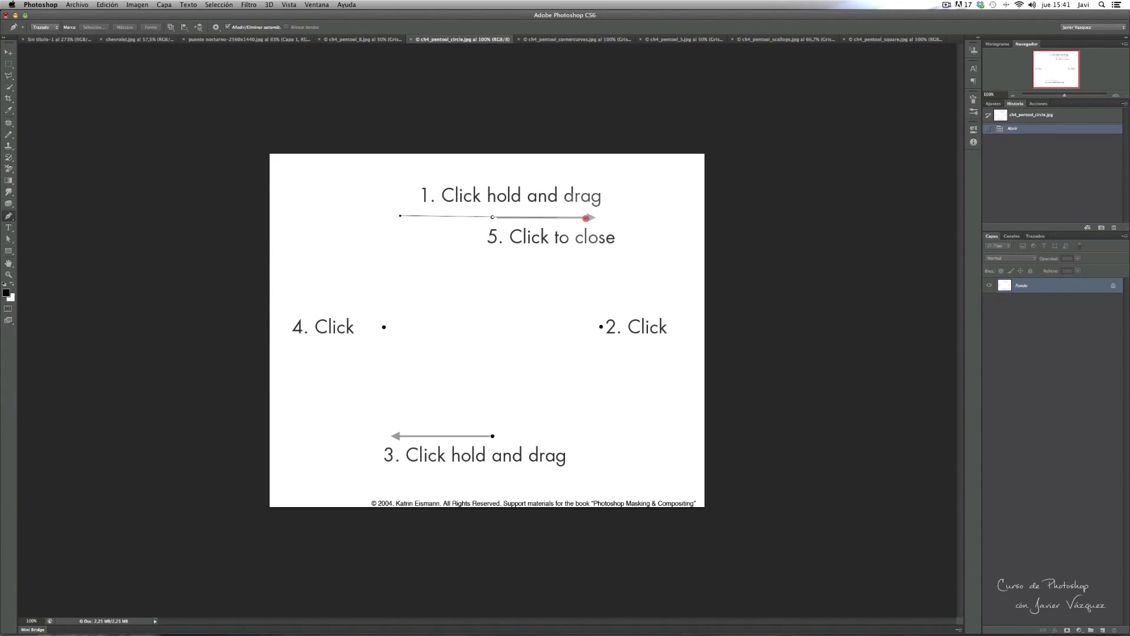
pyautogui.moveTo(586, 218); pyautogui.dragTo(589, 217)
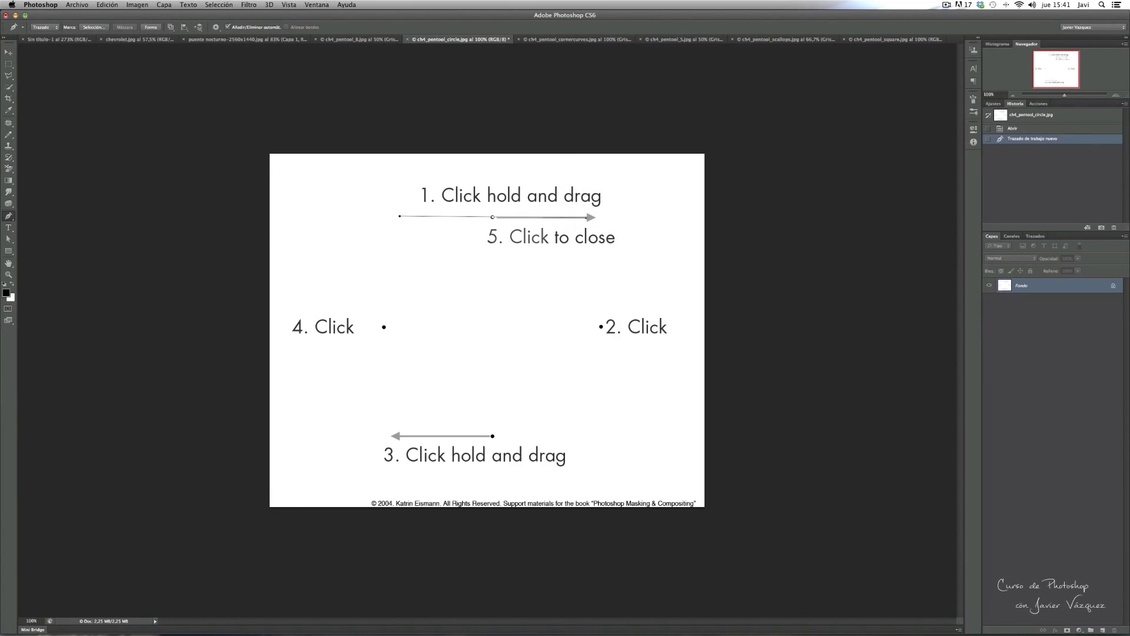
pyautogui.click(601, 326)
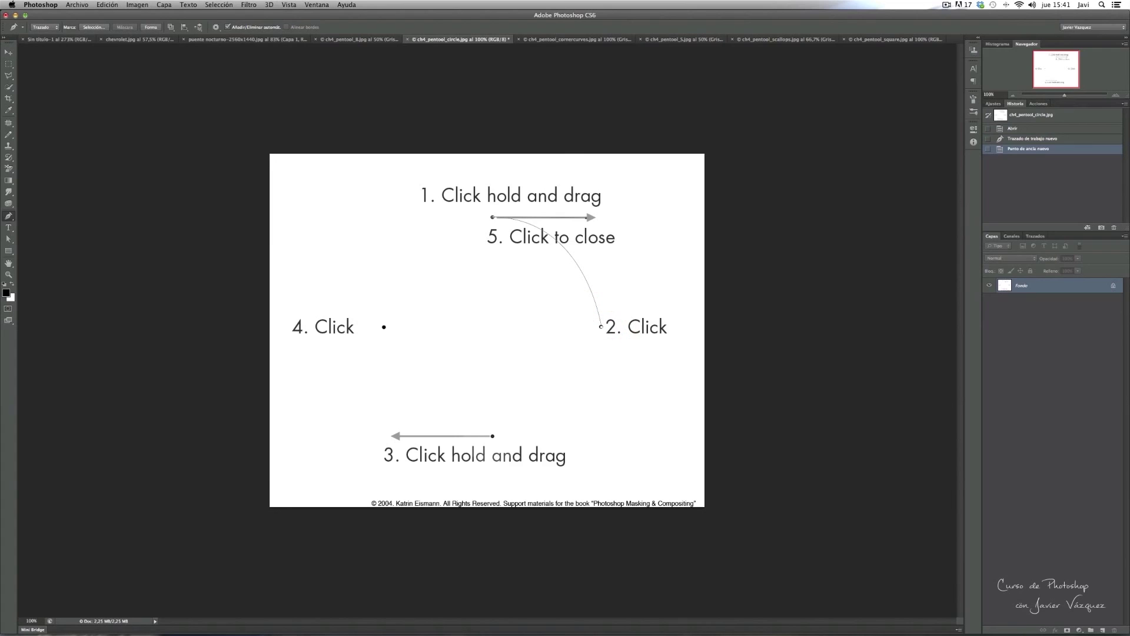
pyautogui.moveTo(491, 436); pyautogui.dragTo(399, 436)
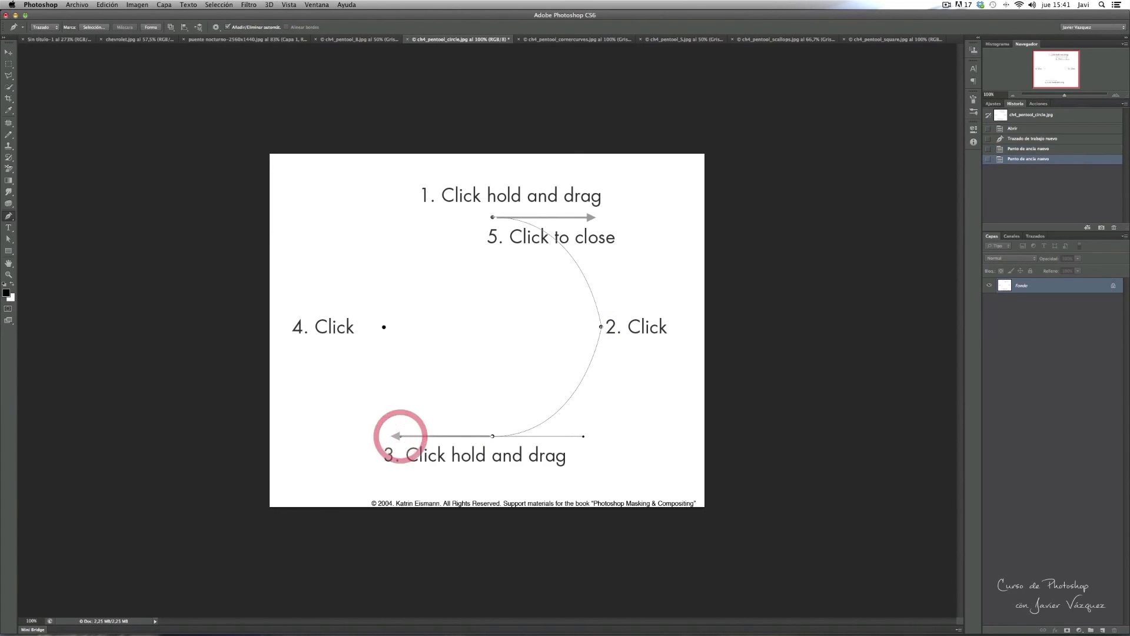
pyautogui.click(383, 326)
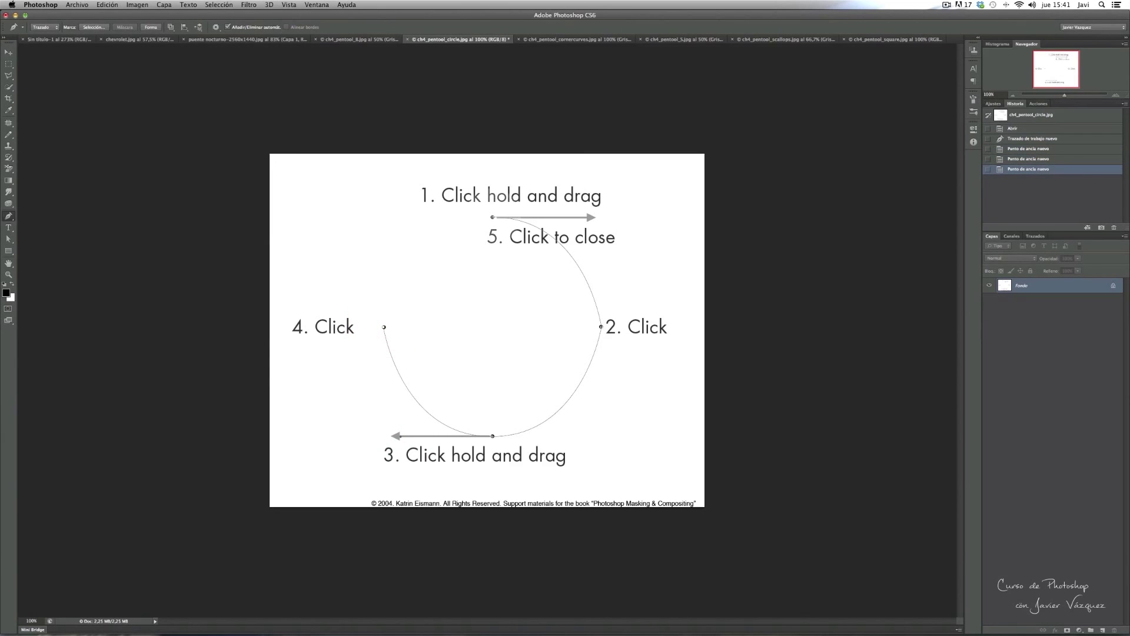
pyautogui.click(493, 217)
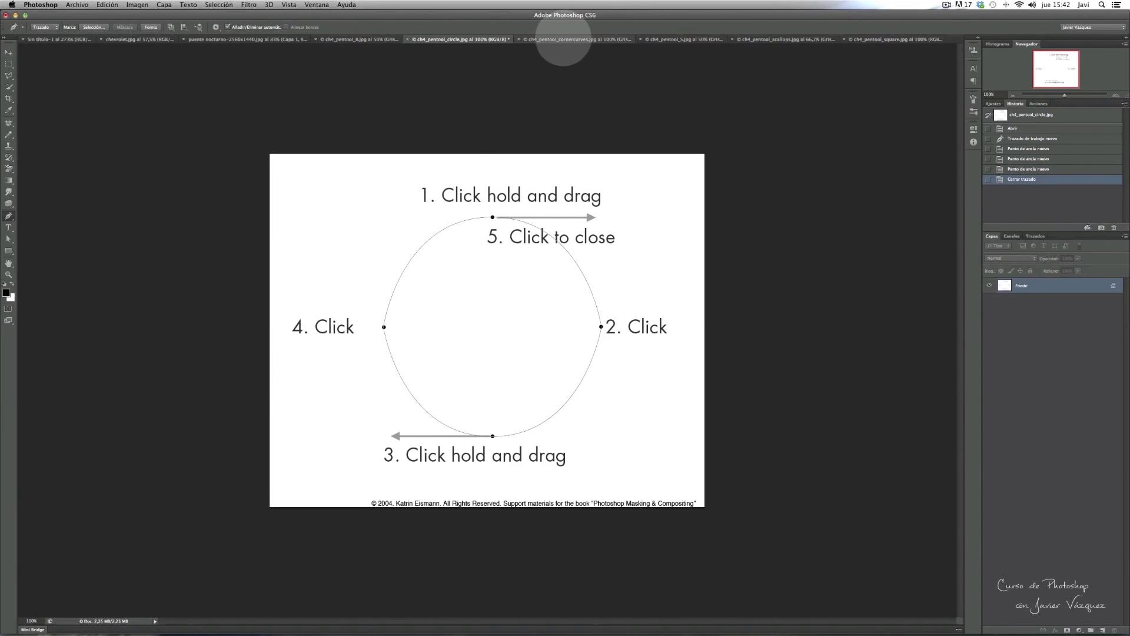
pyautogui.click(562, 39)
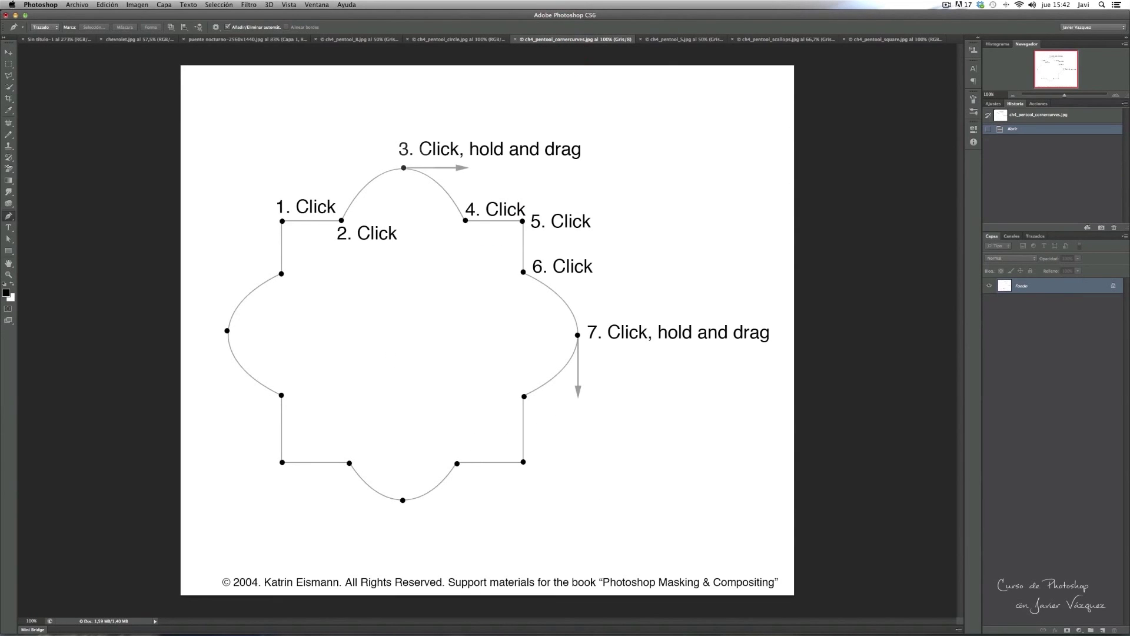
# Trace the corner-curves template's top curve, stepped corners and right bulge with Pen anchors
pyautogui.moveTo(405, 168); pyautogui.dragTo(456, 170)
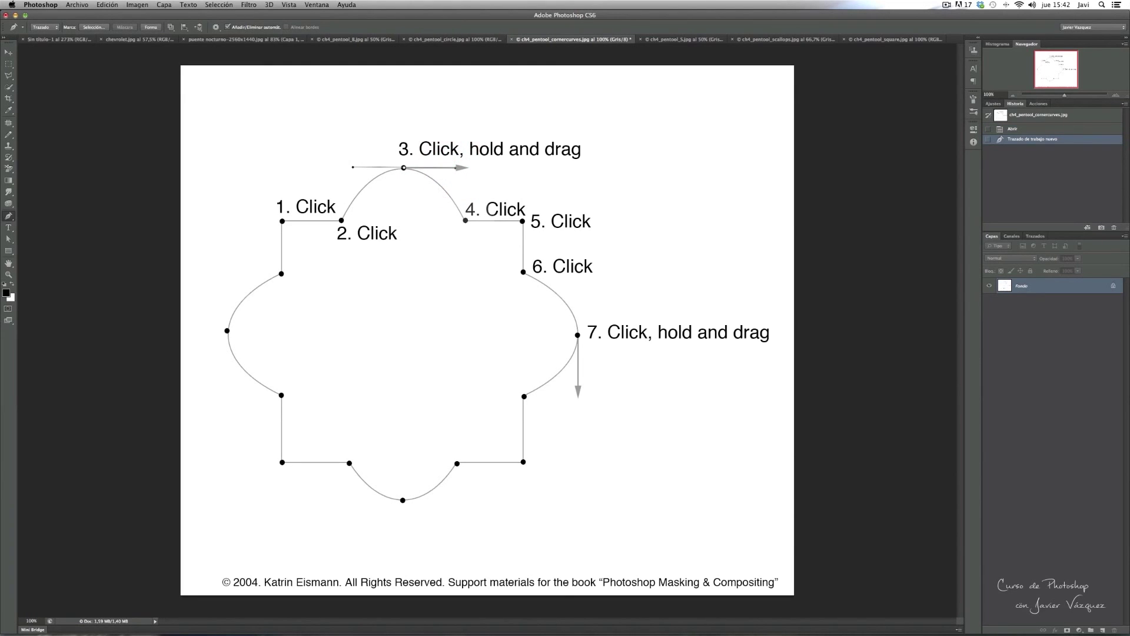
pyautogui.click(465, 220)
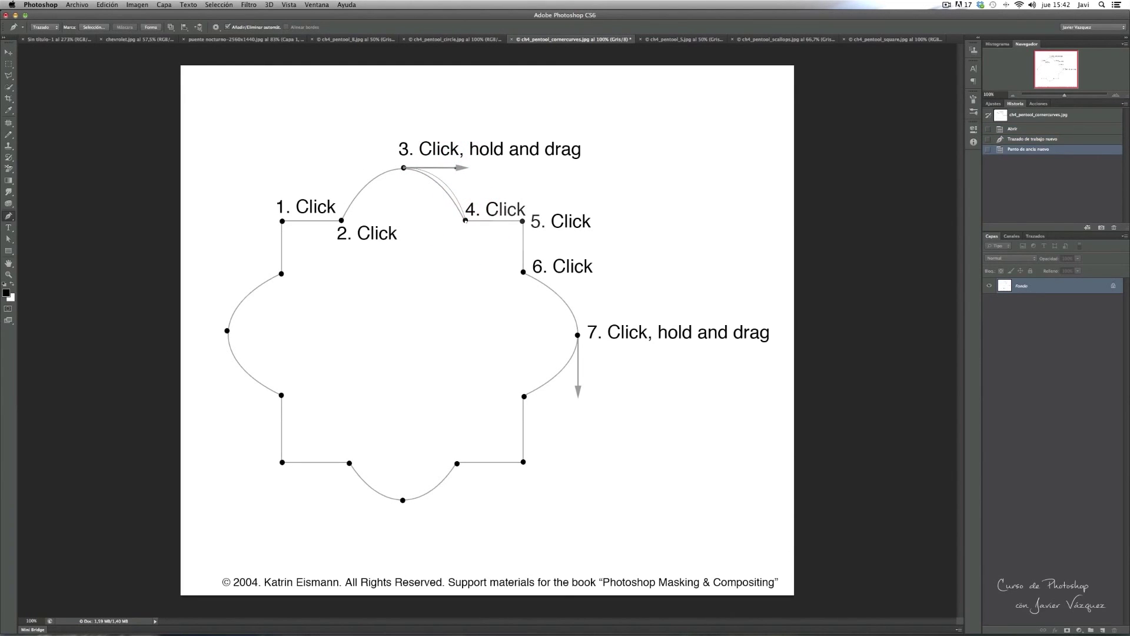
pyautogui.click(523, 222)
pyautogui.click(523, 272)
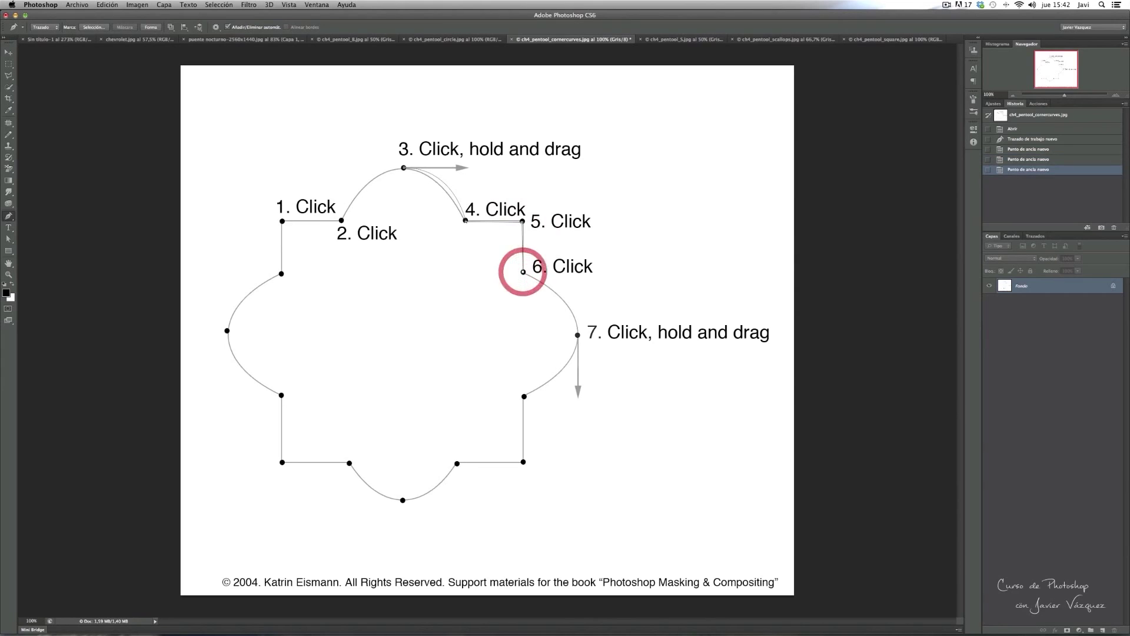
pyautogui.moveTo(577, 346); pyautogui.dragTo(577, 383)
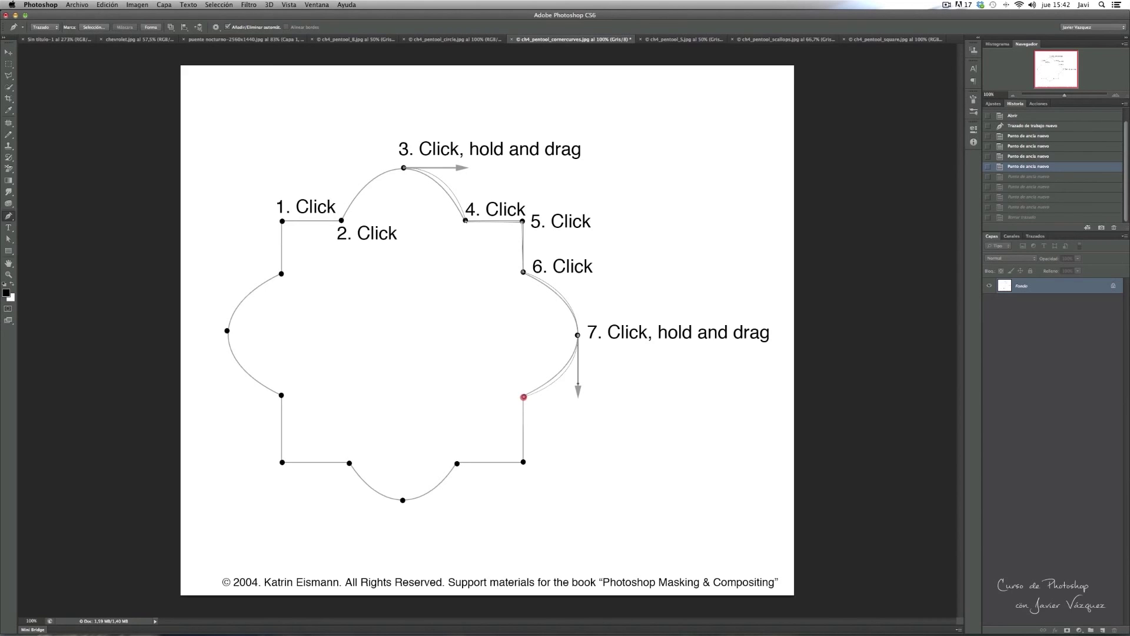
pyautogui.click(524, 397)
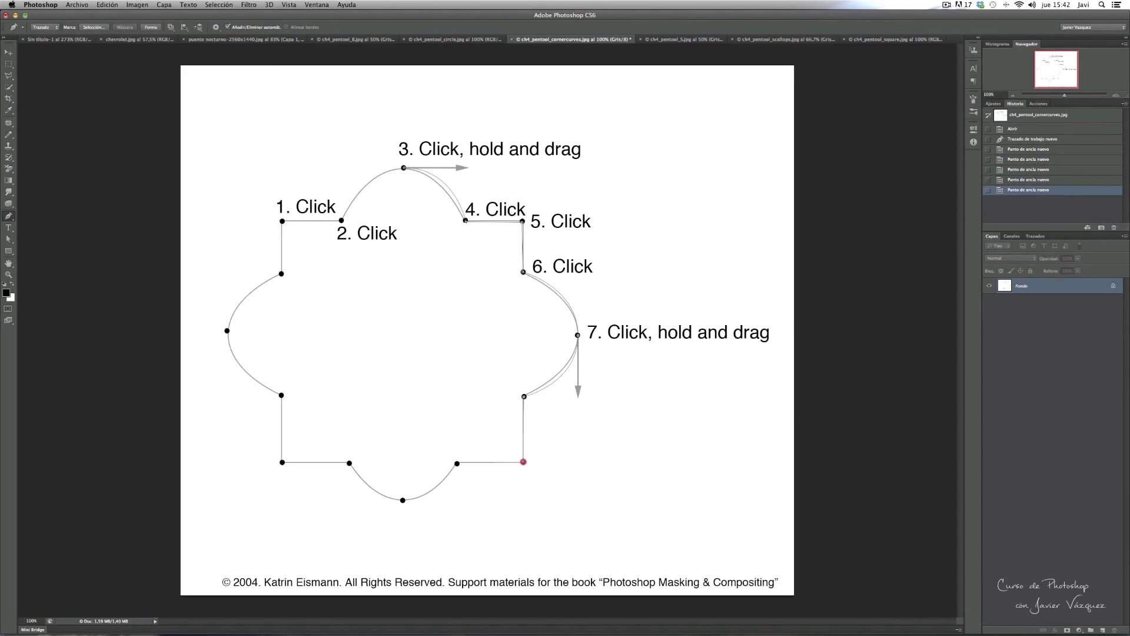
# Continue the path around the bottom bulge and up the left side, then show the letter B template
pyautogui.click(523, 462)
pyautogui.click(456, 464)
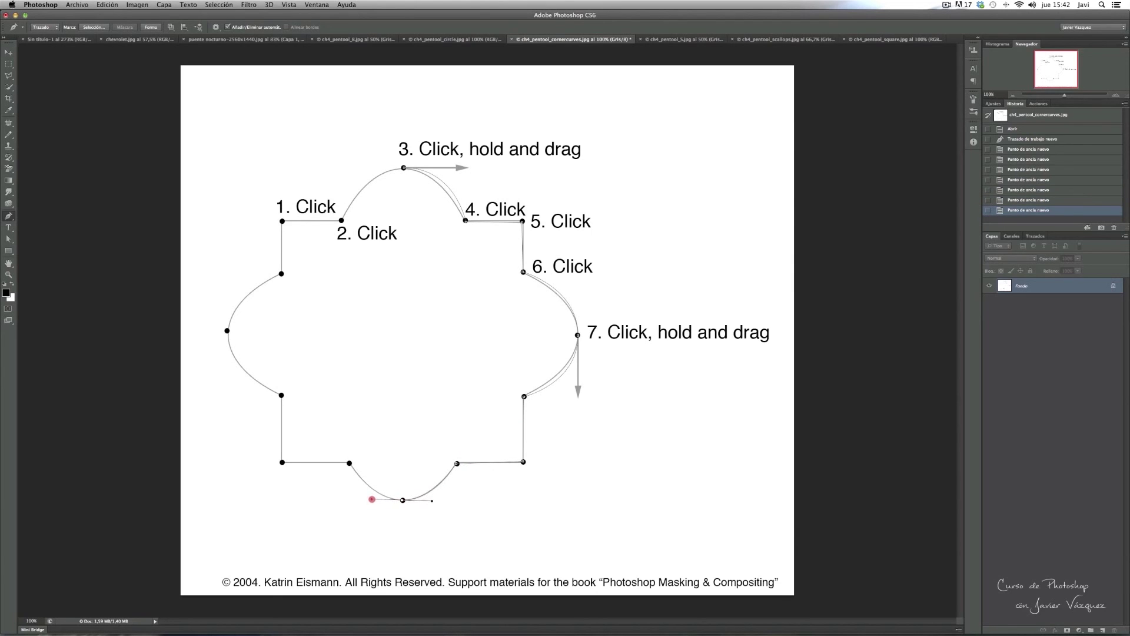
pyautogui.moveTo(402, 500); pyautogui.dragTo(371, 499)
pyautogui.click(349, 462)
pyautogui.click(282, 462)
pyautogui.click(281, 395)
pyautogui.click(227, 331)
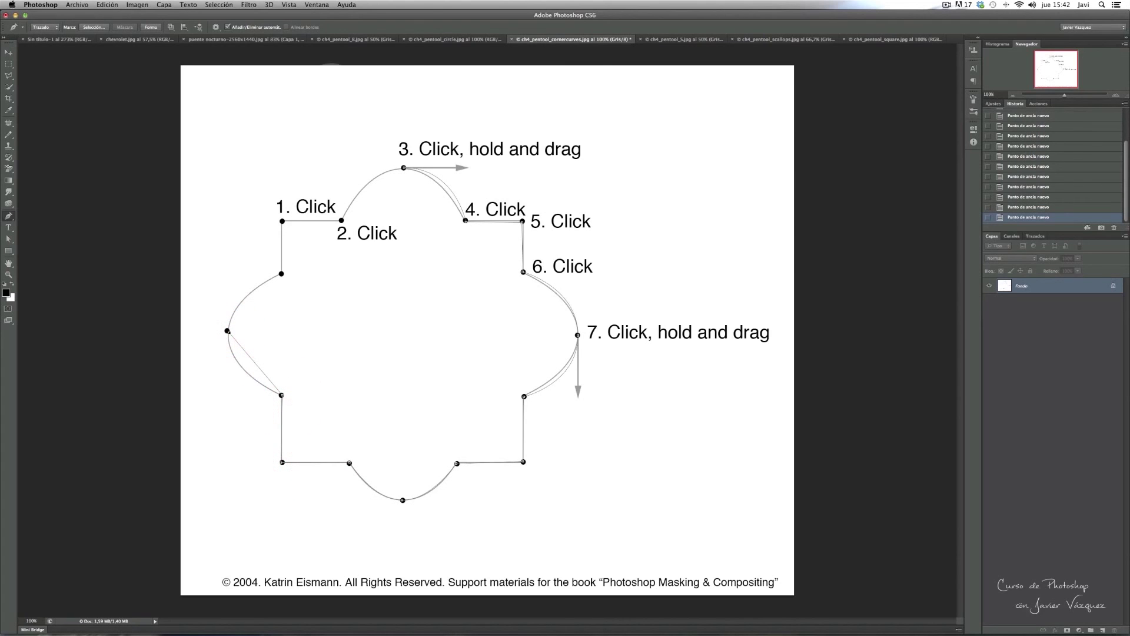
pyautogui.click(469, 39)
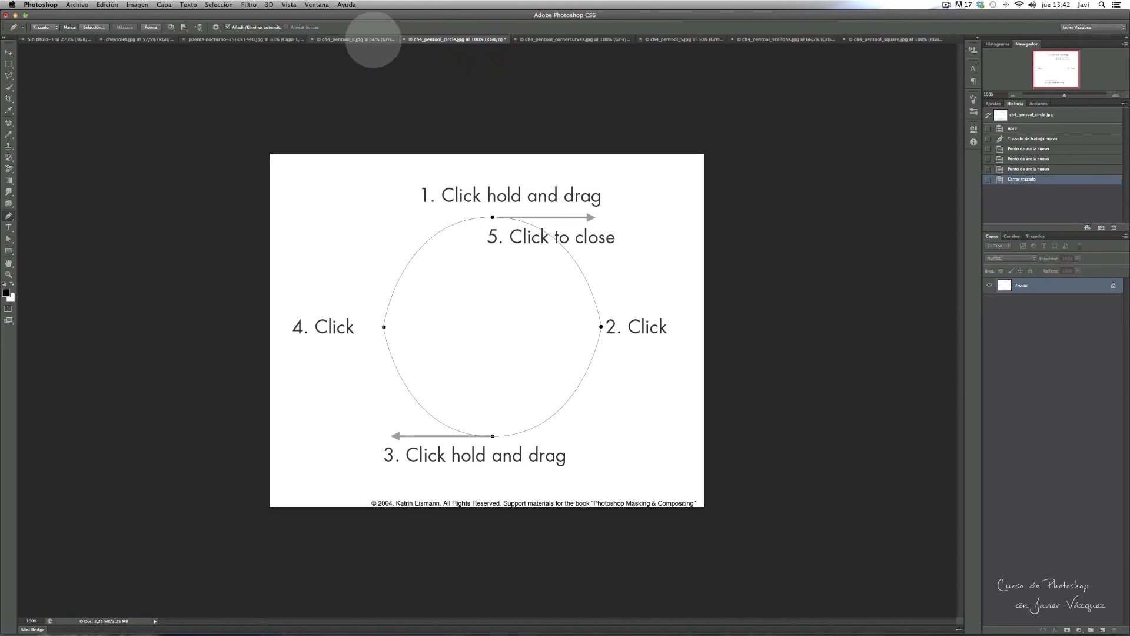
pyautogui.click(365, 39)
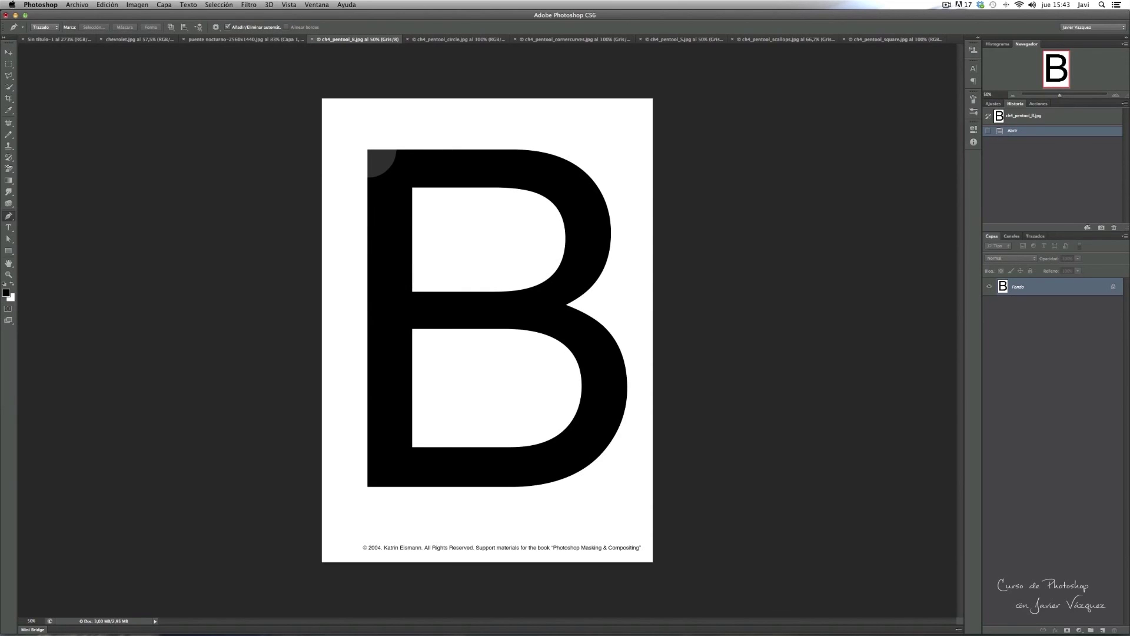
# Run a path along the B's top edge, curve it down the upper bowl, and adjust its handle to fit
pyautogui.click(368, 150)
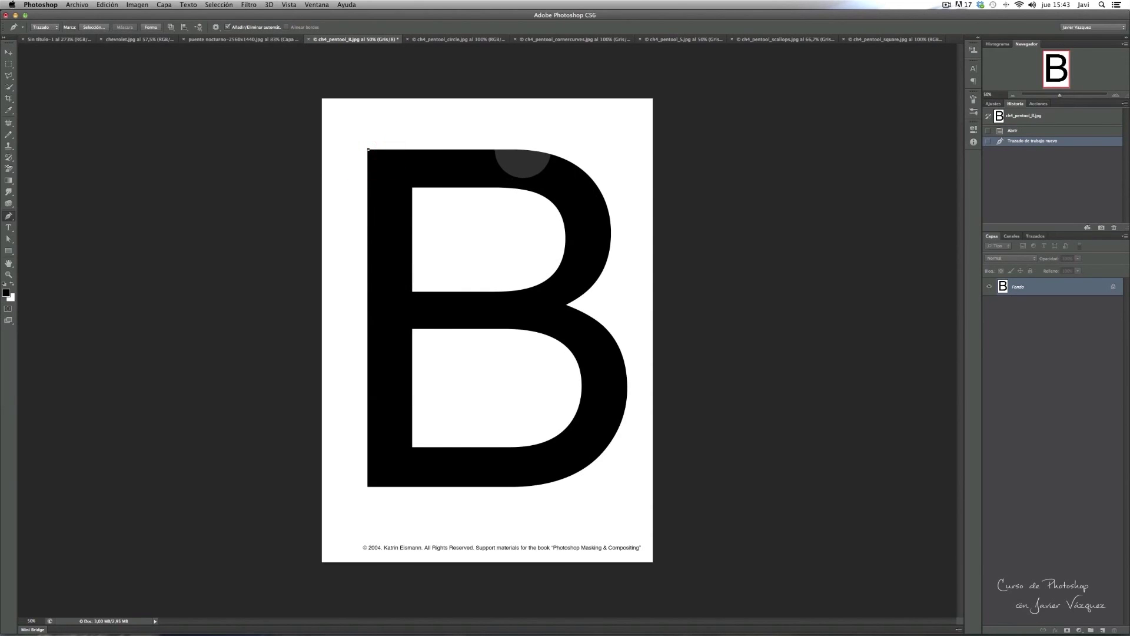
pyautogui.click(524, 150)
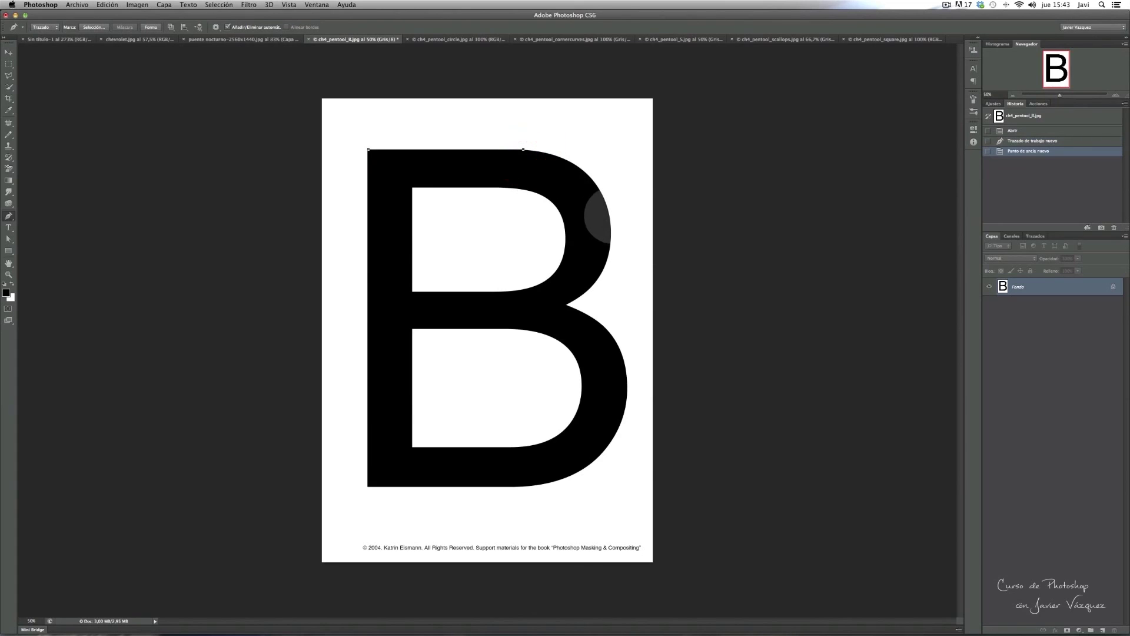
pyautogui.moveTo(609, 217); pyautogui.dragTo(613, 275)
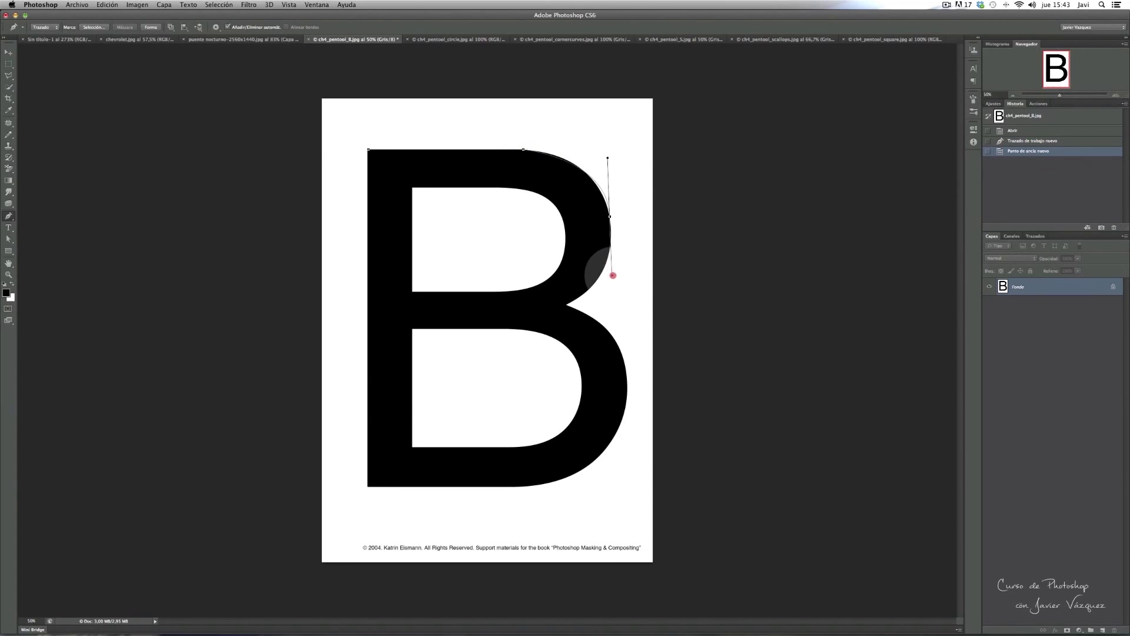
pyautogui.moveTo(613, 278); pyautogui.dragTo(613, 277)
pyautogui.moveTo(607, 156)
pyautogui.mouseDown()
pyautogui.moveTo(591, 144)
pyautogui.moveTo(524, 150)
pyautogui.mouseUp()
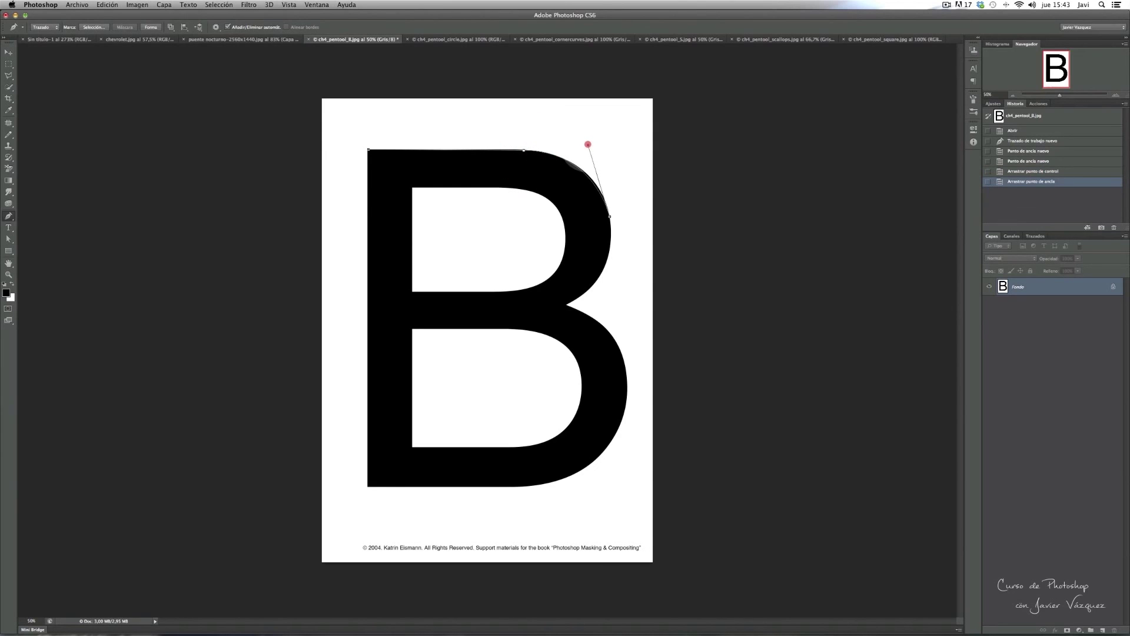
pyautogui.moveTo(587, 144); pyautogui.dragTo(588, 144)
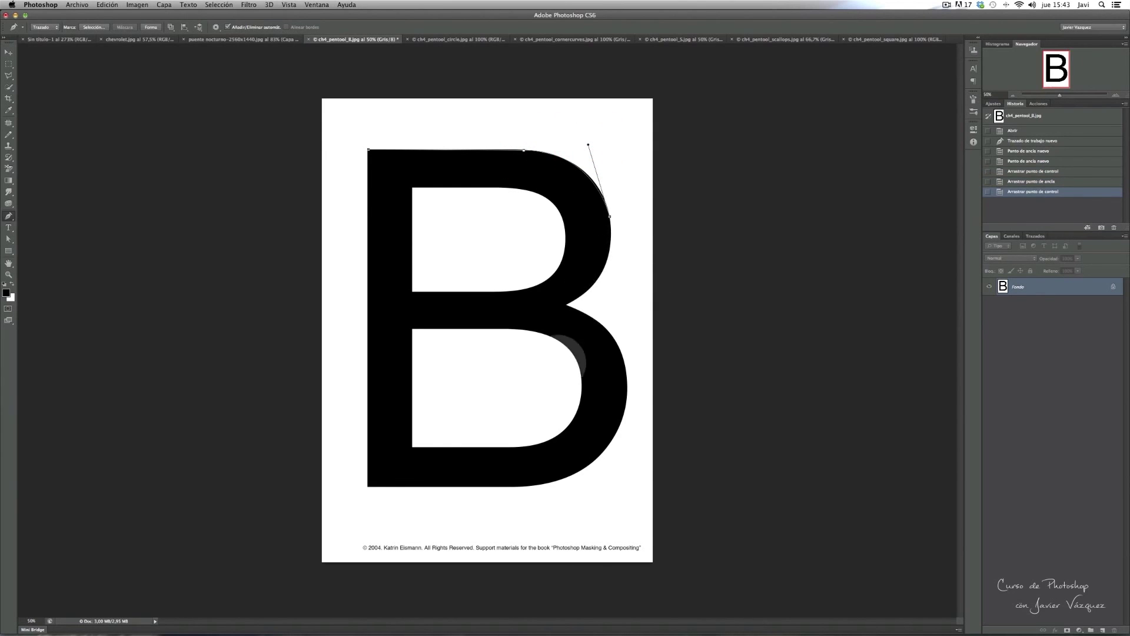